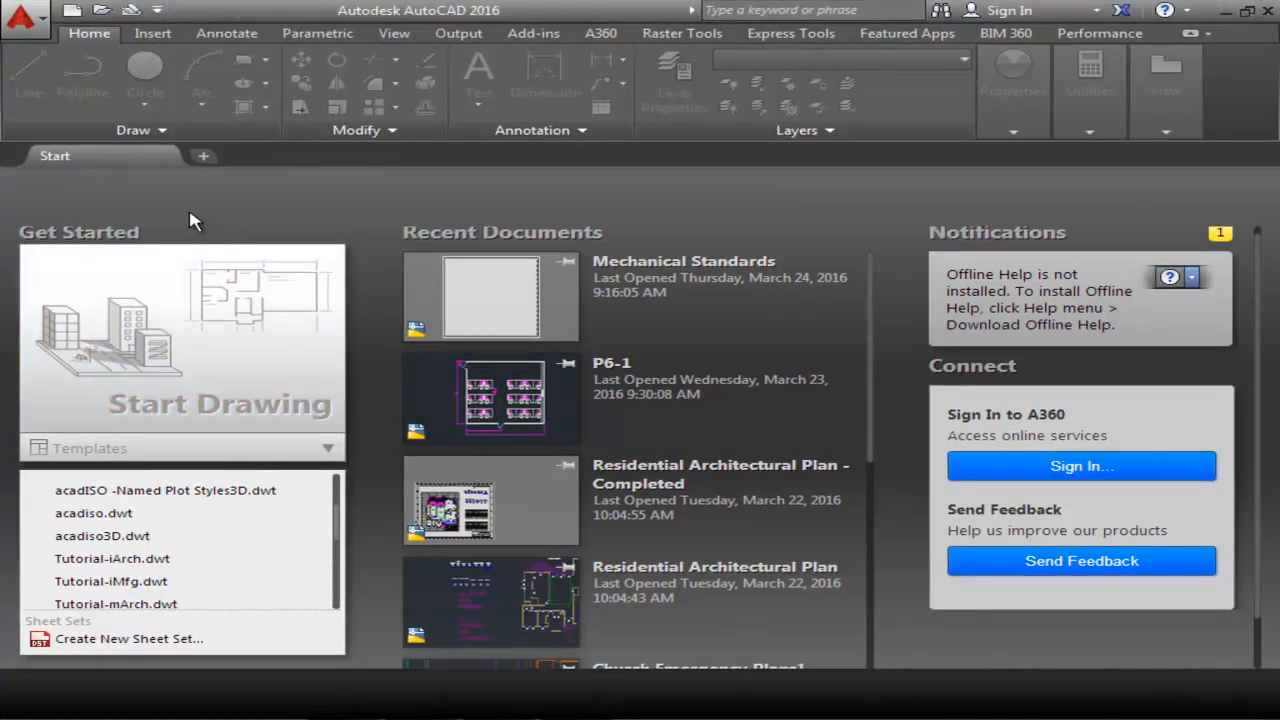
# Start a new drawing from the acadiso.dwt template.
pyautogui.click(322, 450)
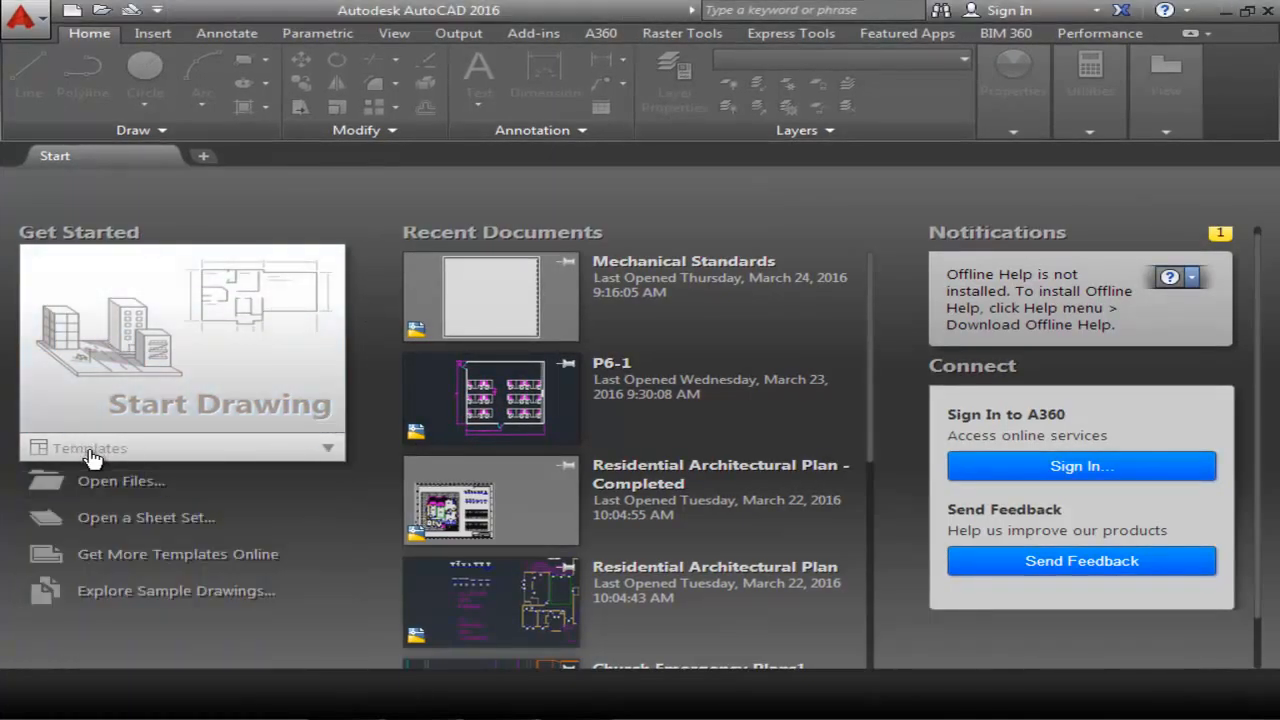
pyautogui.click(82, 450)
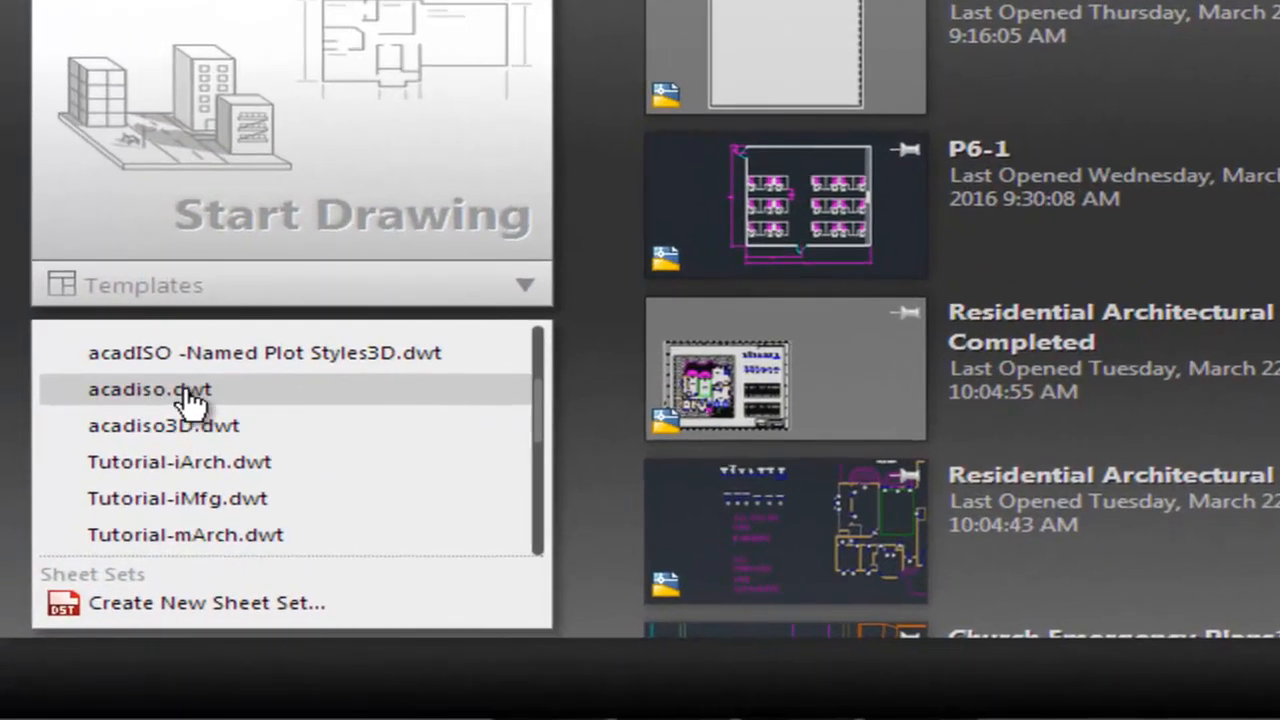
pyautogui.click(133, 415)
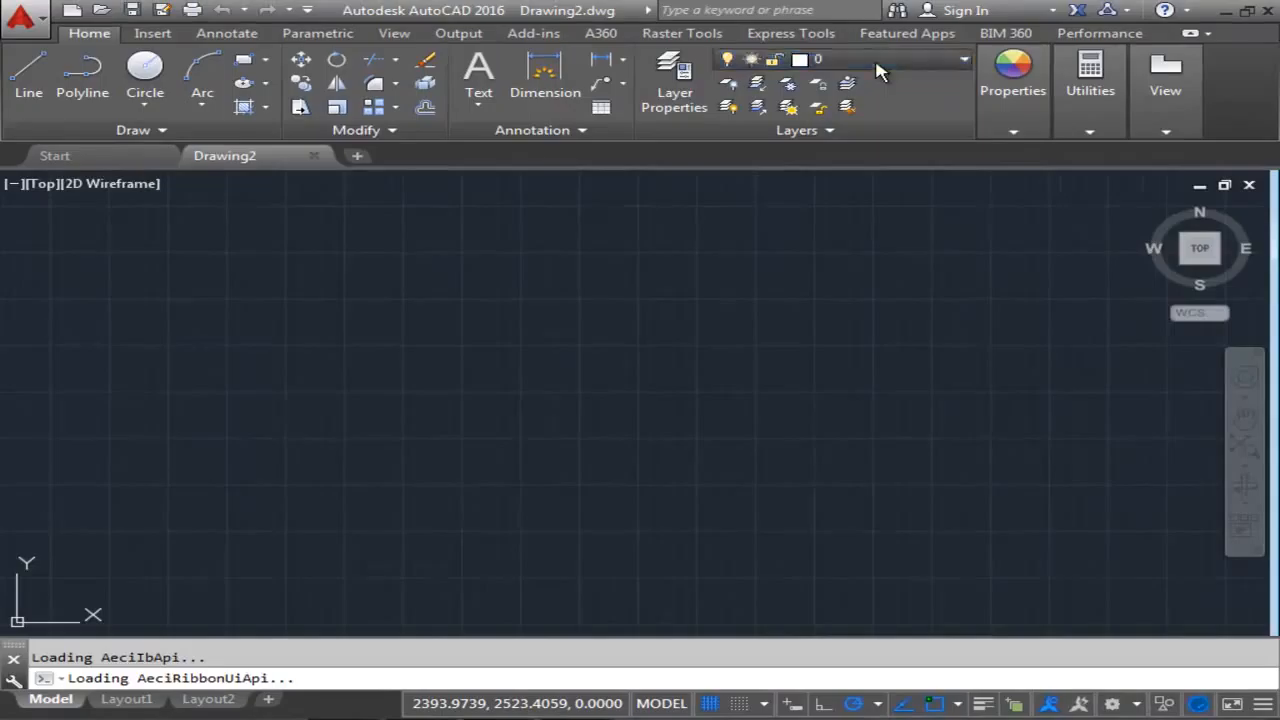
# Open the layer manager and create a layer named Object with colour 7 (white).
pyautogui.click(678, 86)
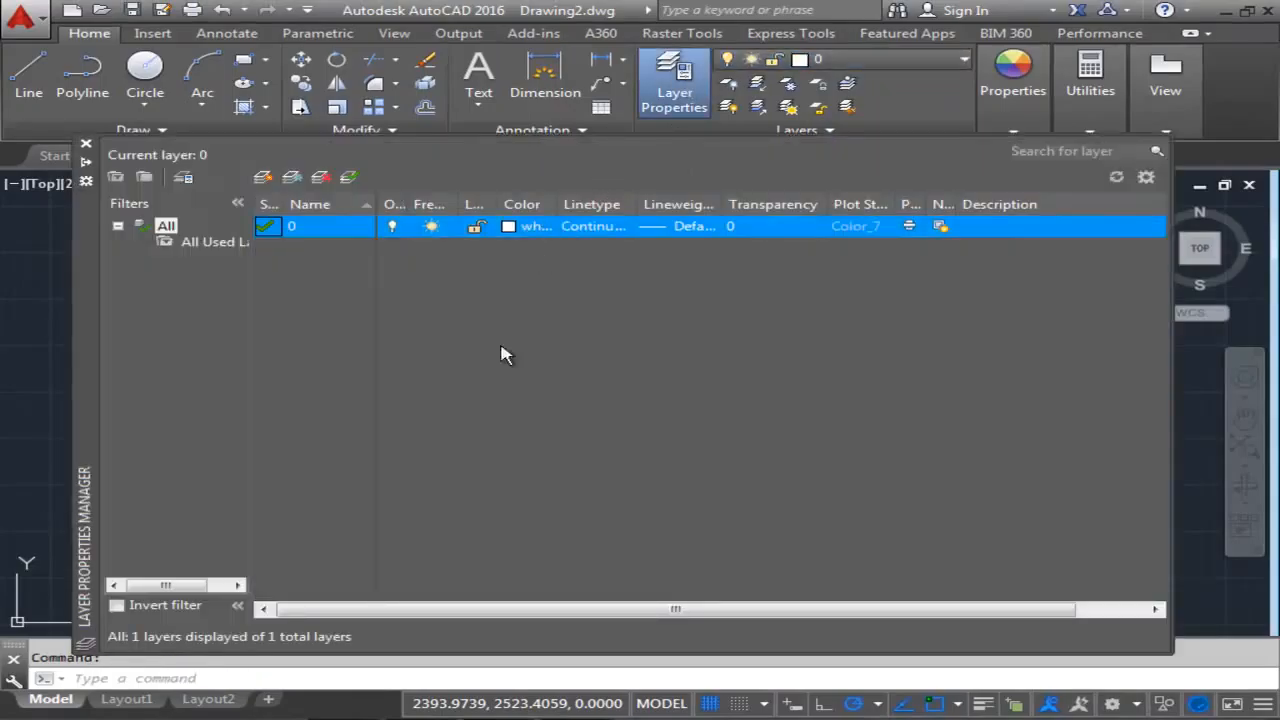
pyautogui.click(262, 186)
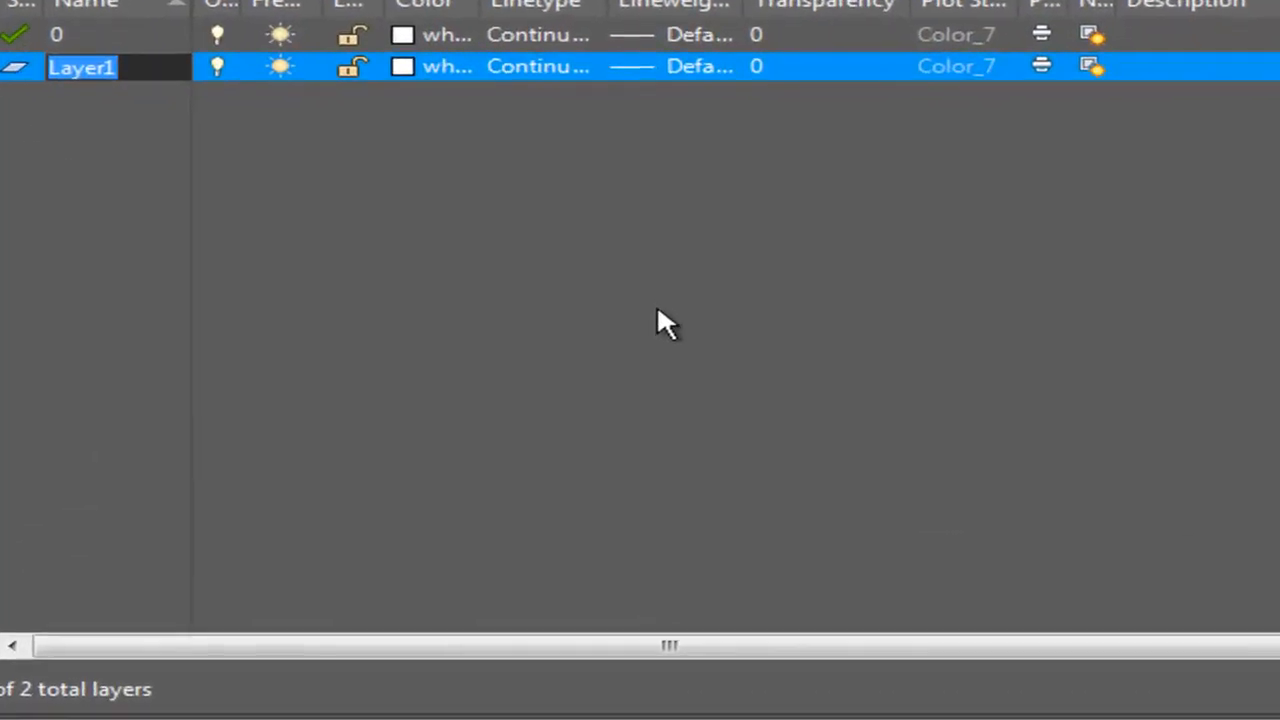
pyautogui.write('Object')
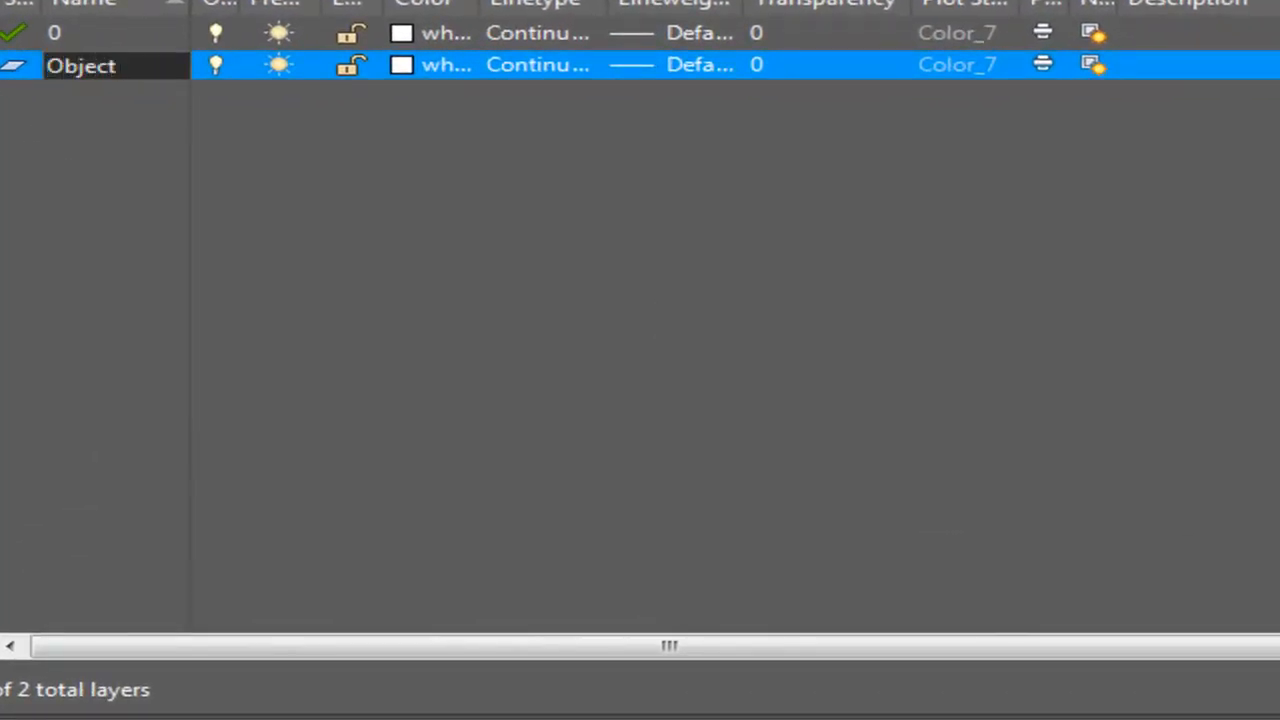
pyautogui.press('Return')
pyautogui.click(404, 64)
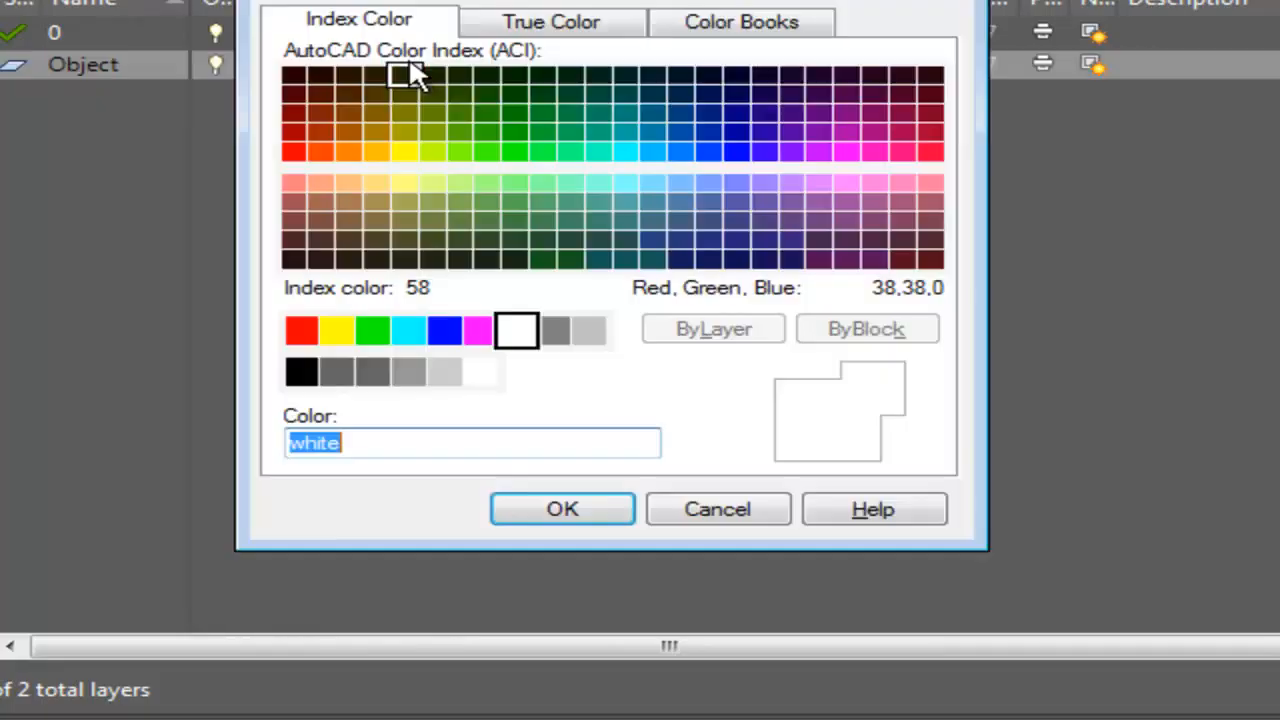
pyautogui.write('7')
pyautogui.press('Return')
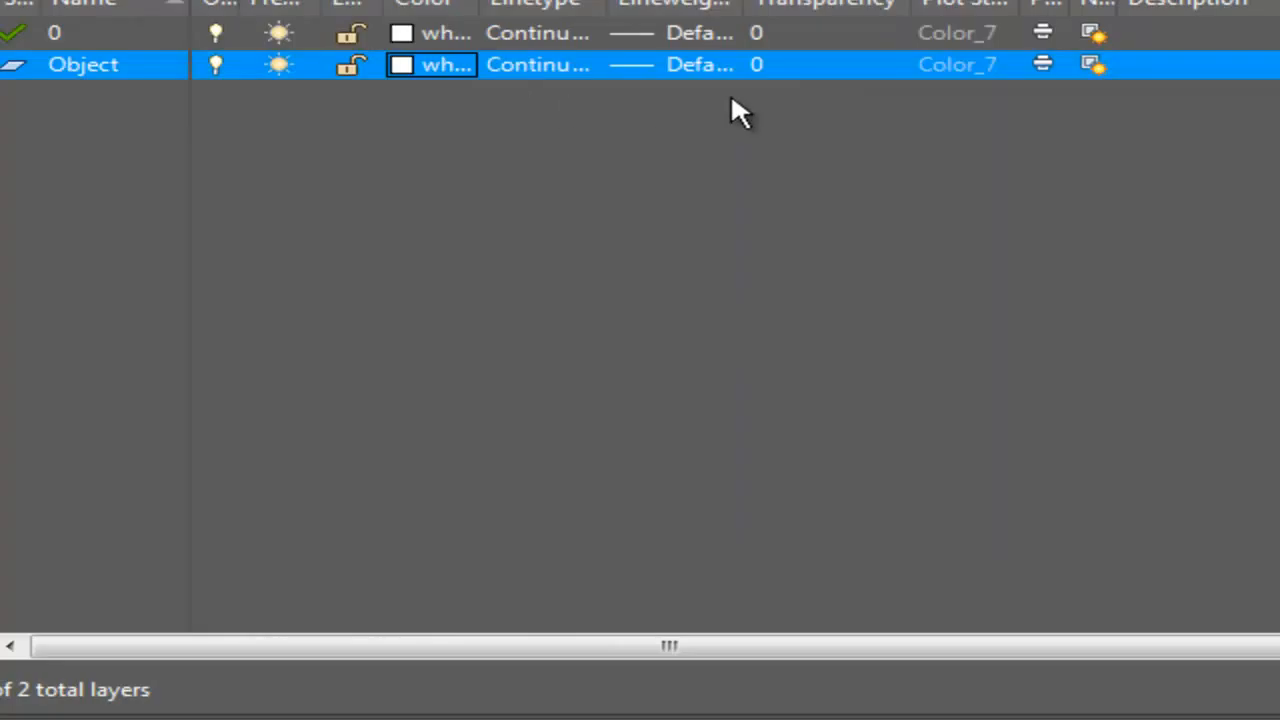
# Set the Object layer's lineweight to 0.00 mm.
pyautogui.click(695, 70)
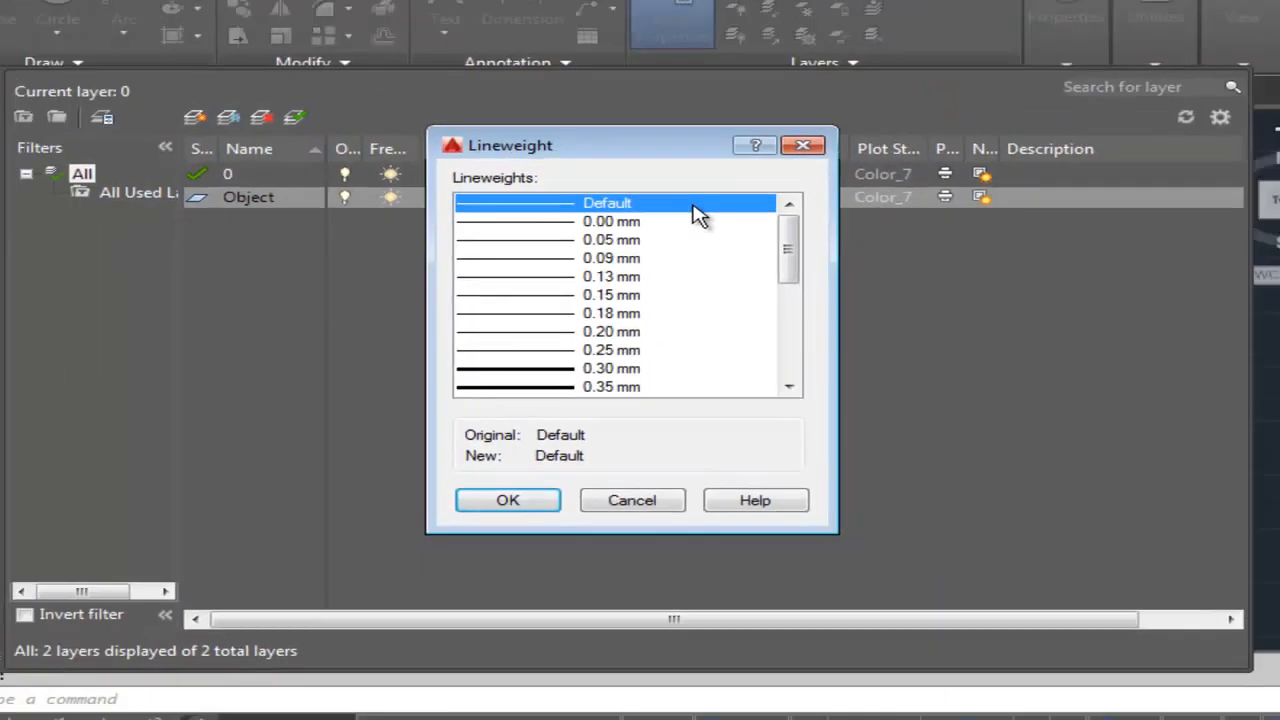
pyautogui.press('Down')
pyautogui.press('Return')
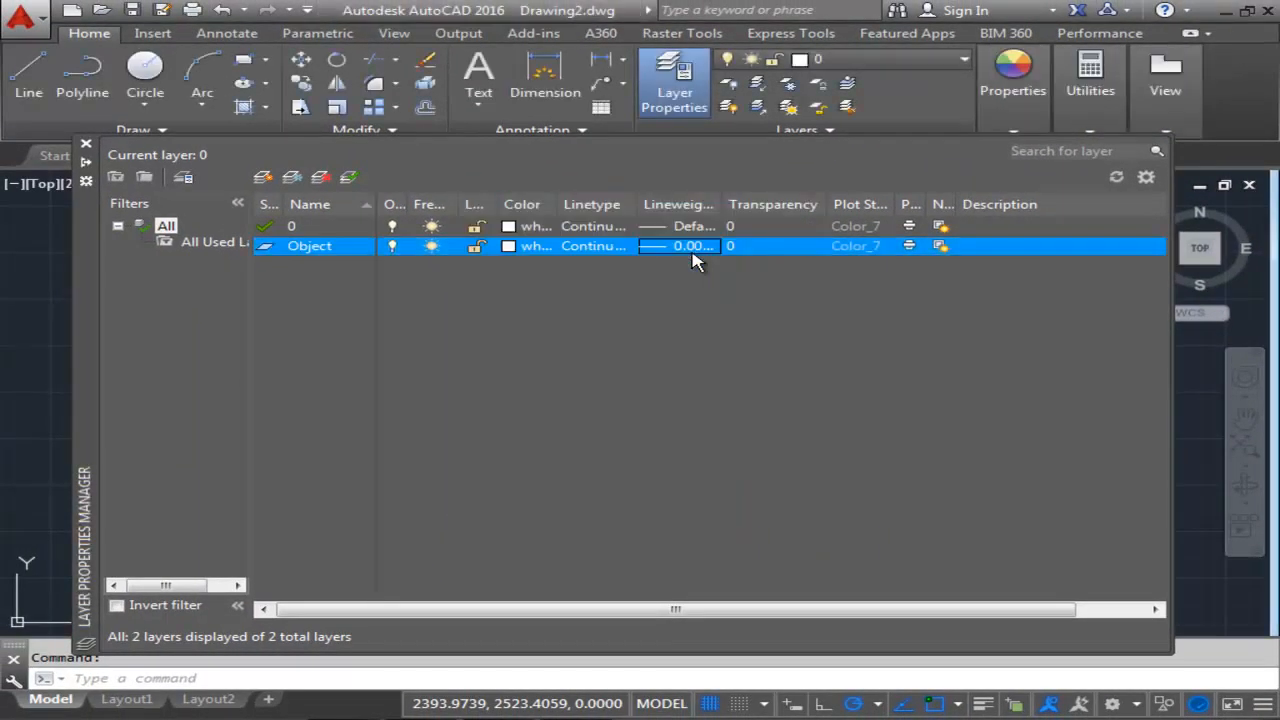
# Set the Object layer's lineweight to 0.50 mm.
pyautogui.click(695, 258)
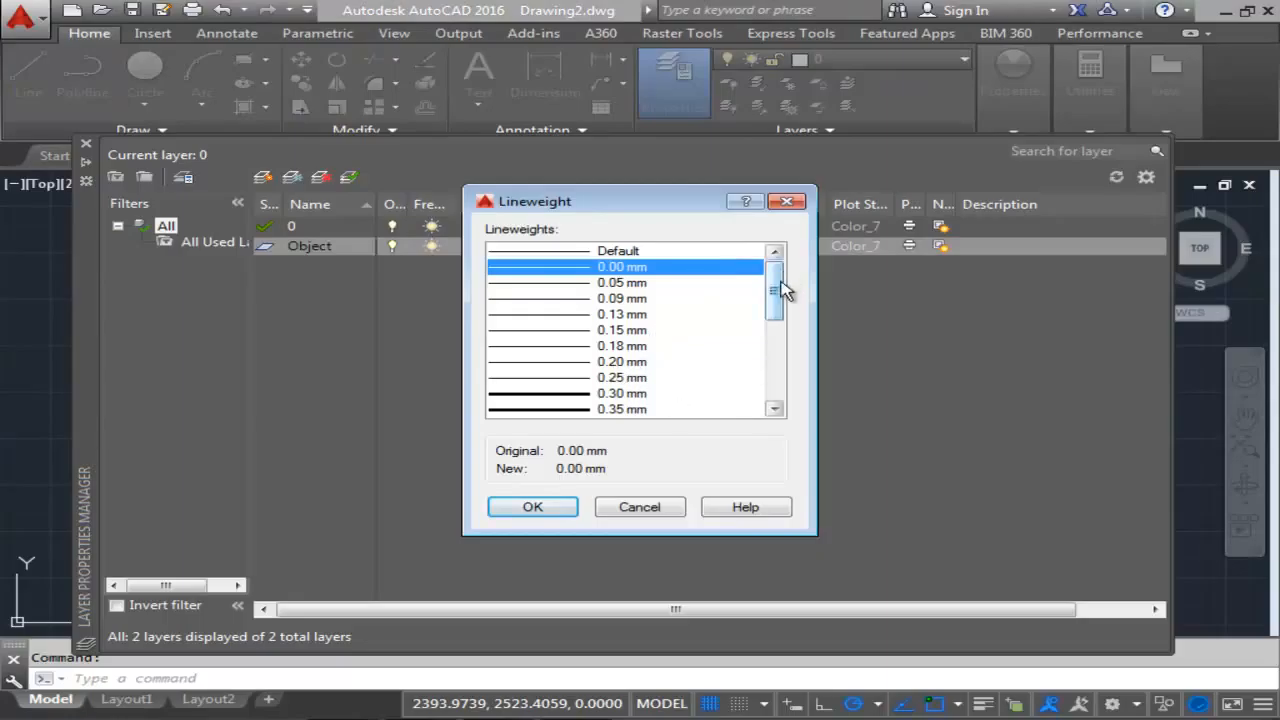
pyautogui.moveTo(780, 282); pyautogui.dragTo(779, 325)
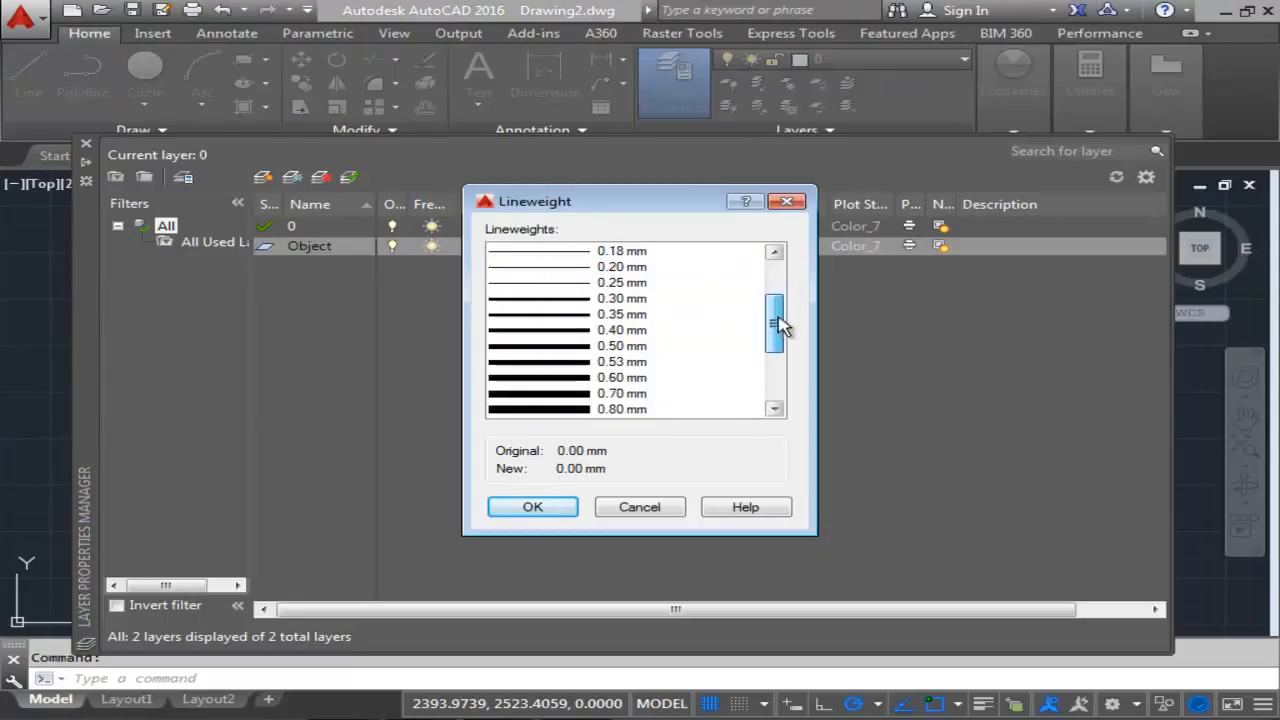
pyautogui.click(626, 348)
pyautogui.click(531, 511)
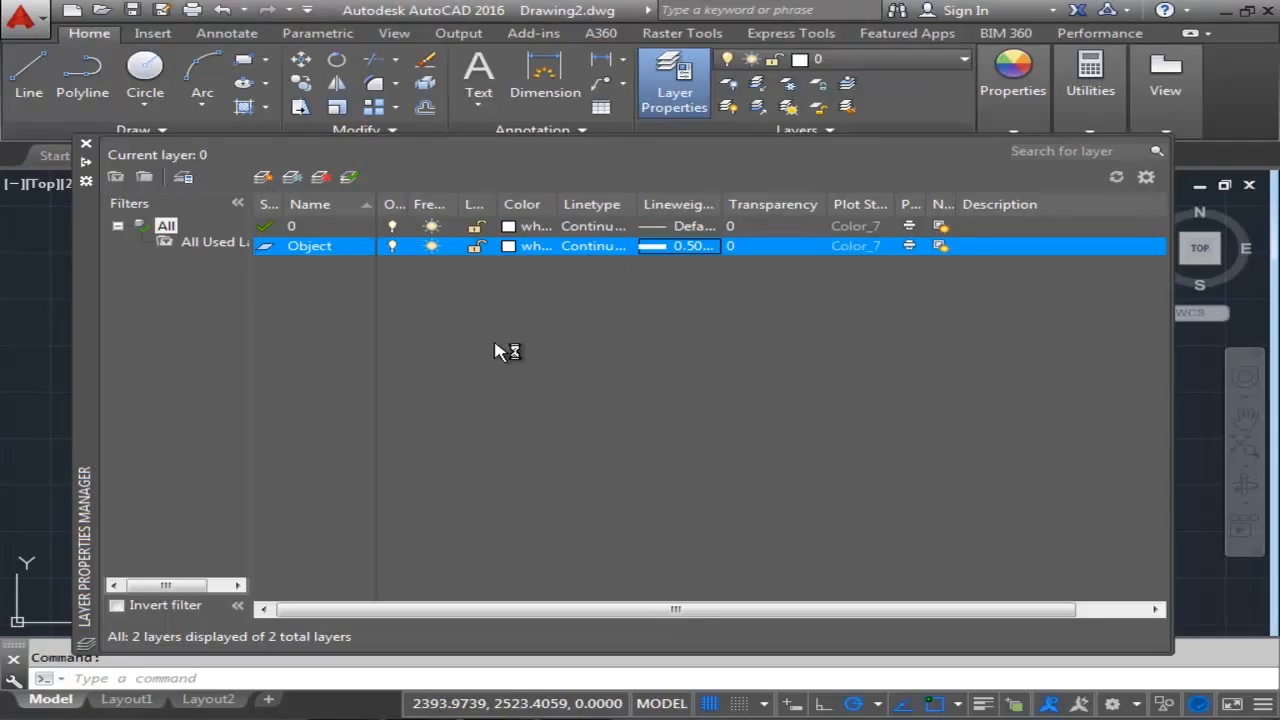
# Create a new layer named Hidden and set its colour to red.
pyautogui.click(262, 177)
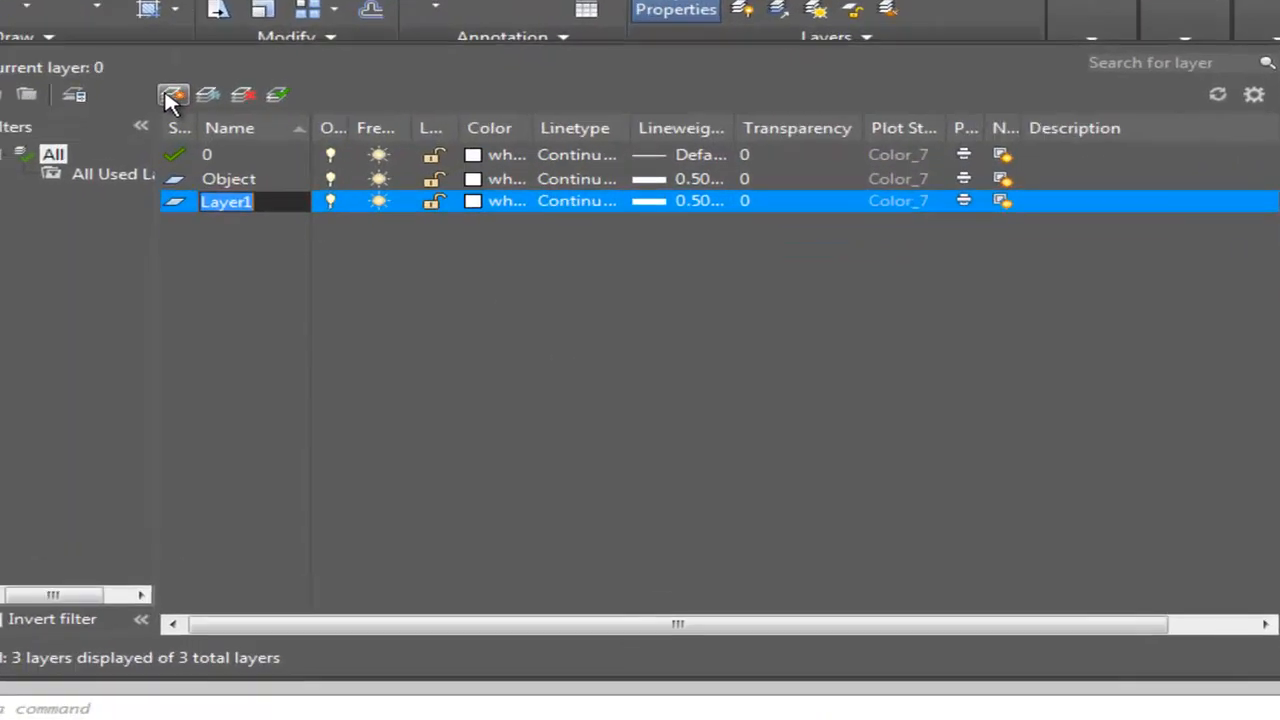
pyautogui.press('BackSpace')
pyautogui.write('Hidden')
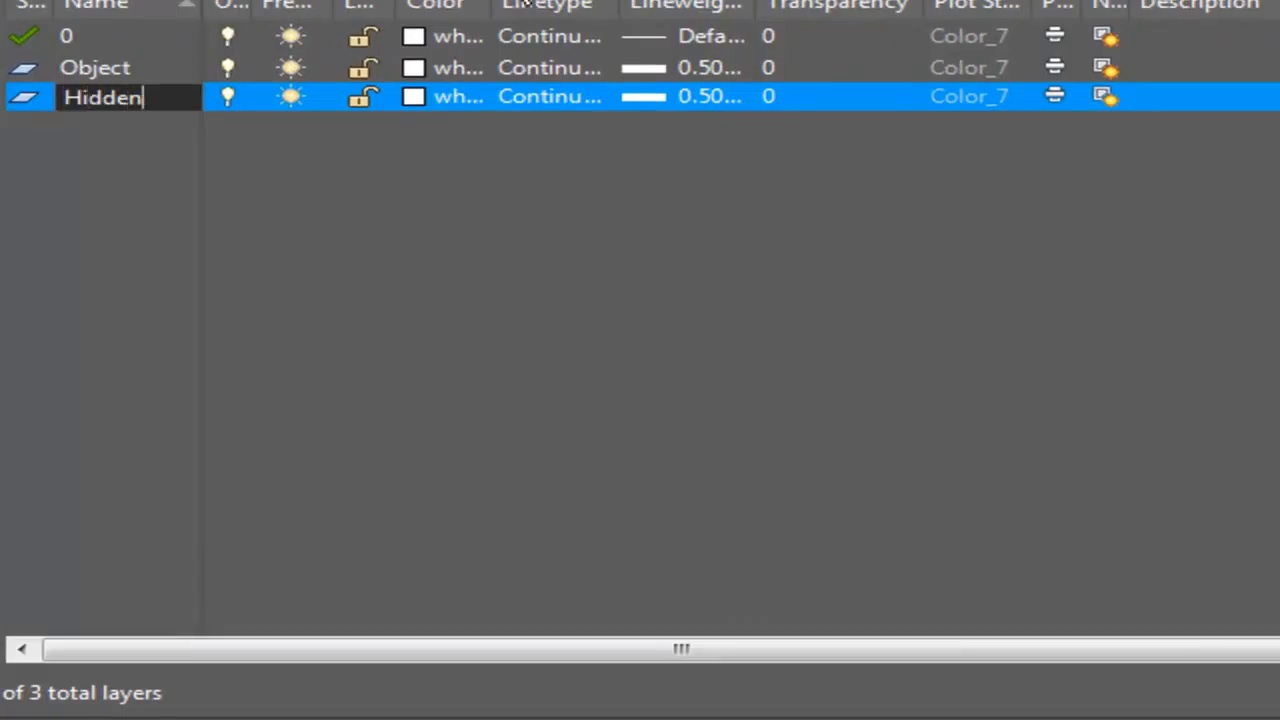
pyautogui.click(435, 97)
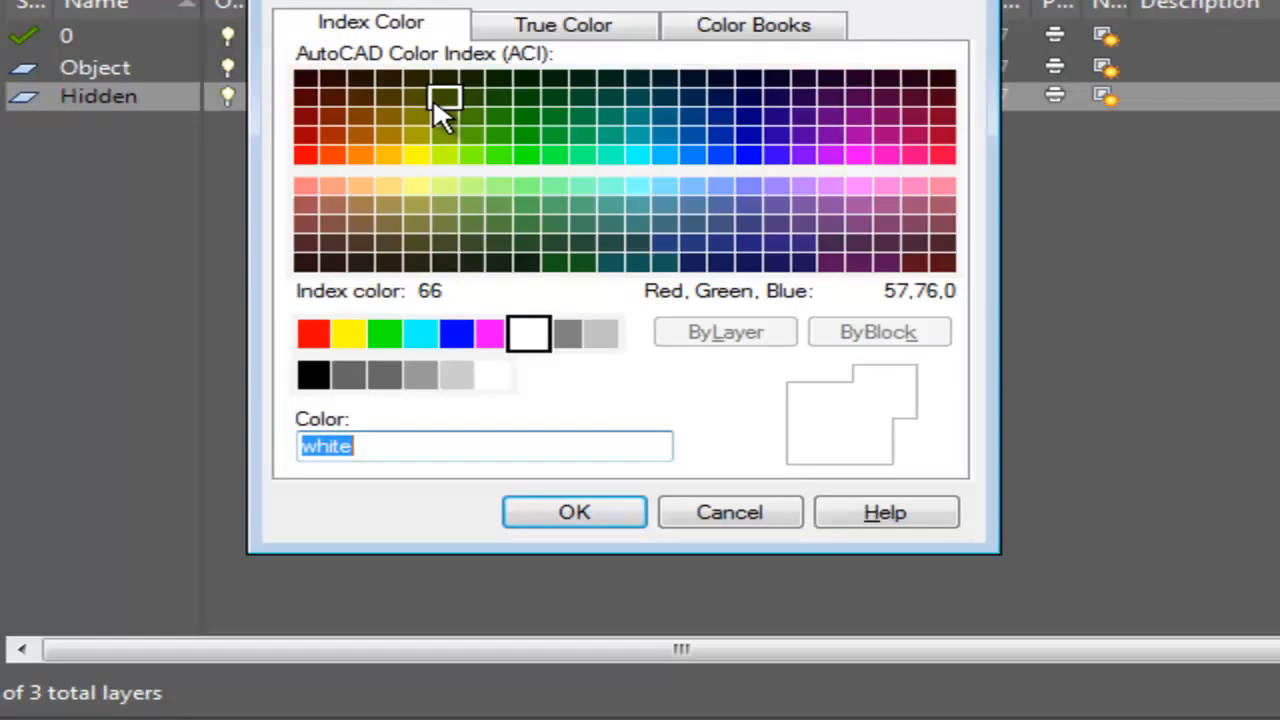
pyautogui.write('red')
pyautogui.press('Return')
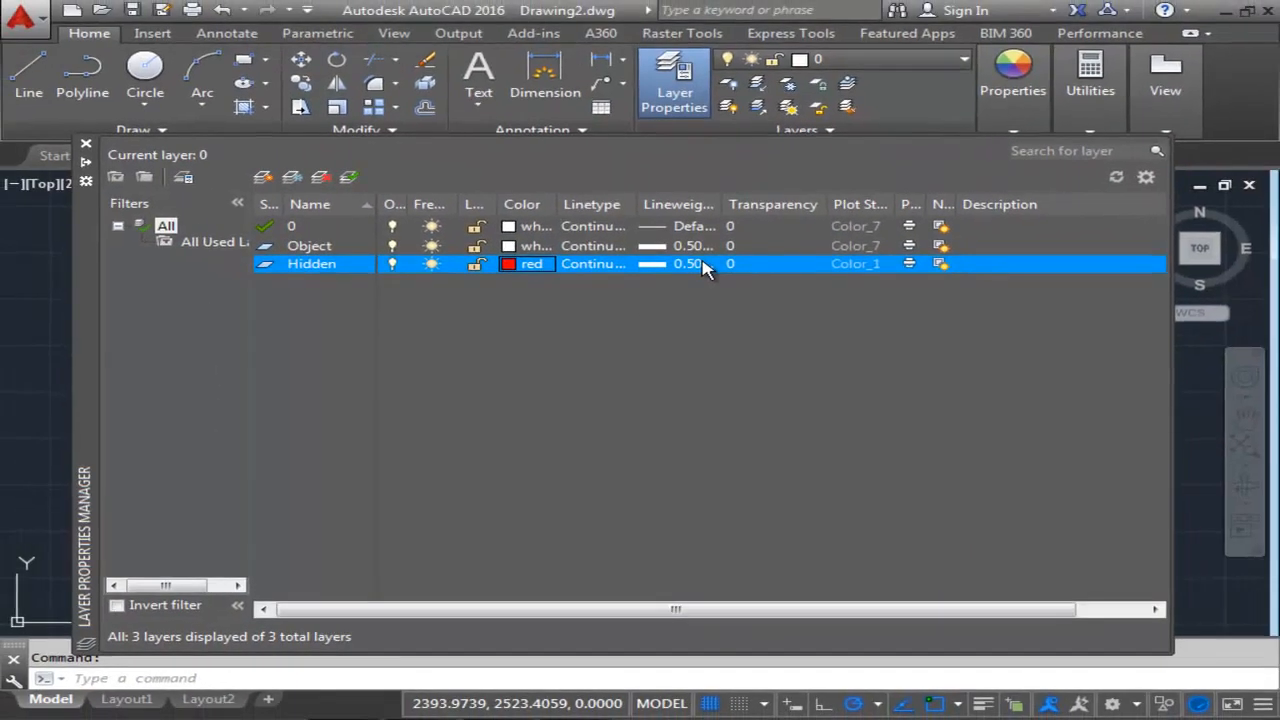
# Set the Hidden layer's lineweight to 0.30 mm.
pyautogui.click(690, 264)
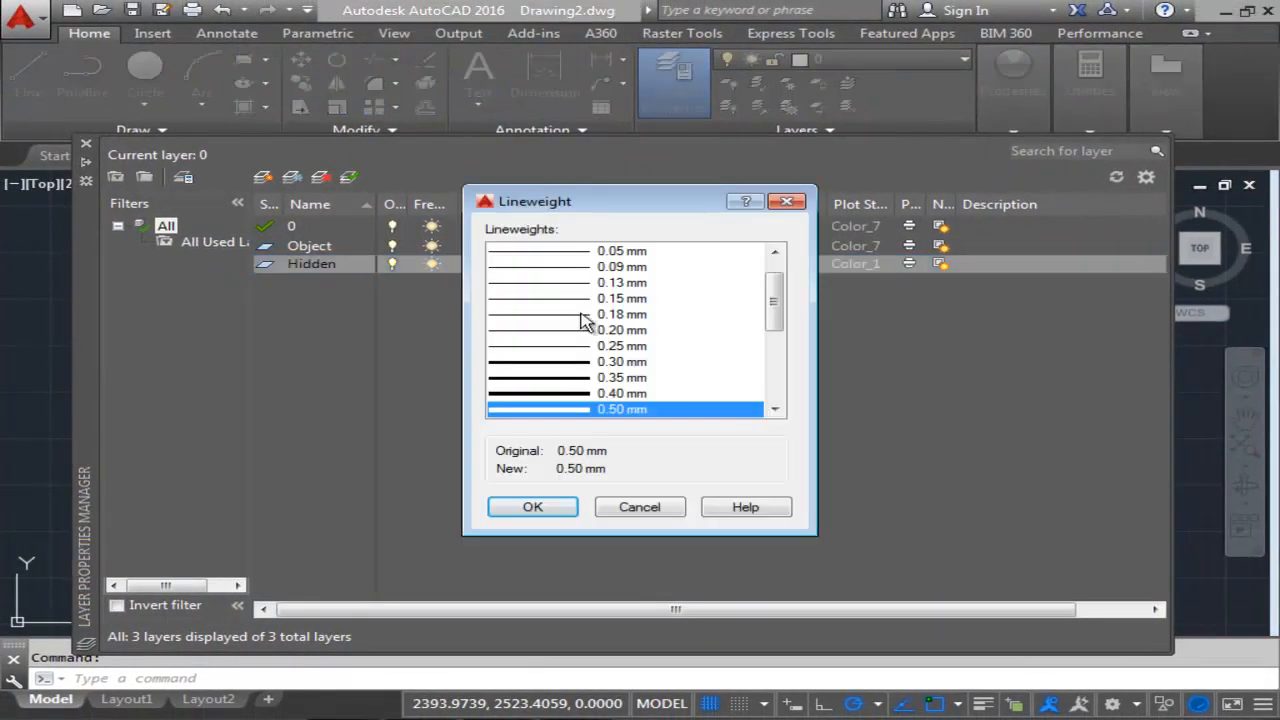
pyautogui.click(630, 362)
pyautogui.click(532, 508)
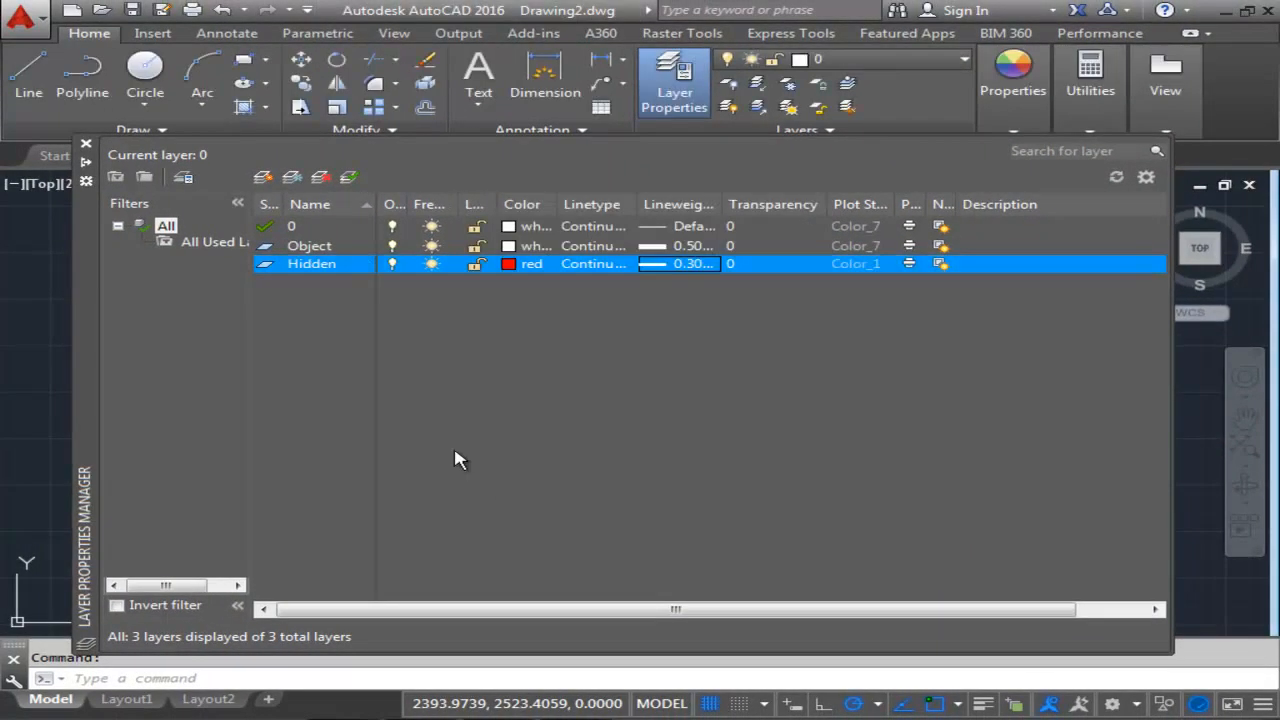
# Create a new layer named center and set its colour to 2 (yellow).
pyautogui.click(262, 177)
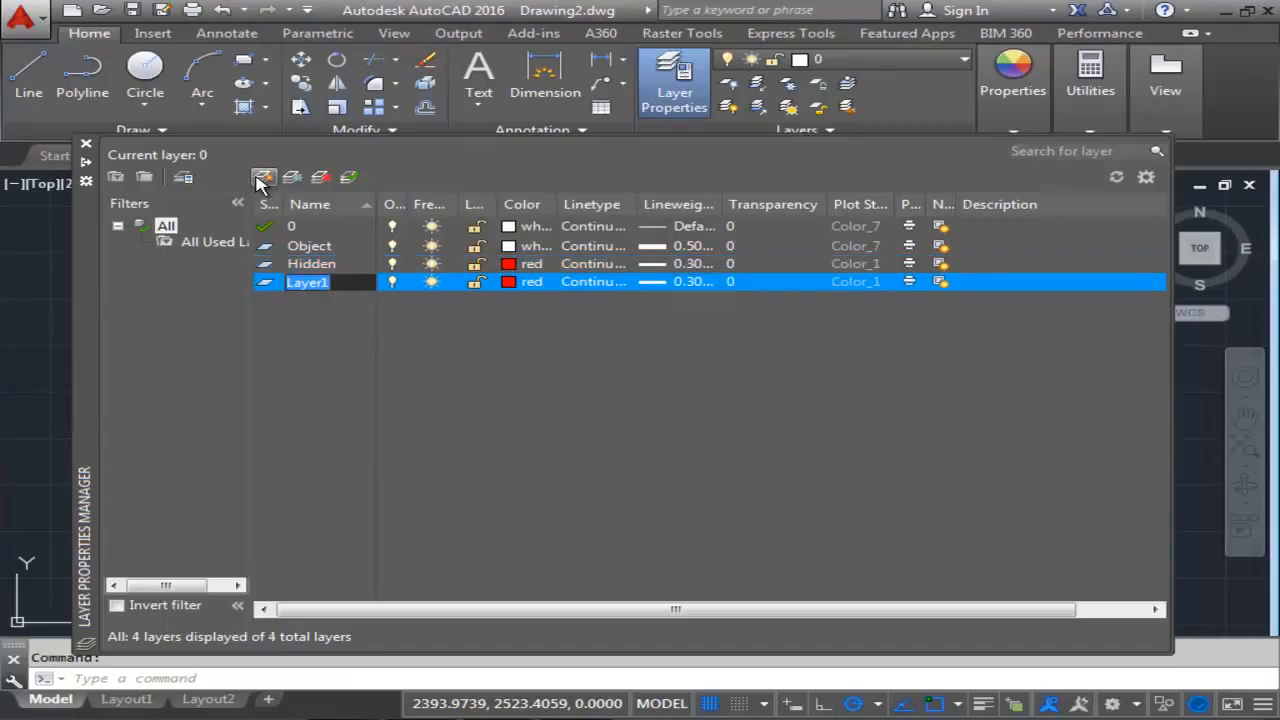
pyautogui.write('center')
pyautogui.press('Return')
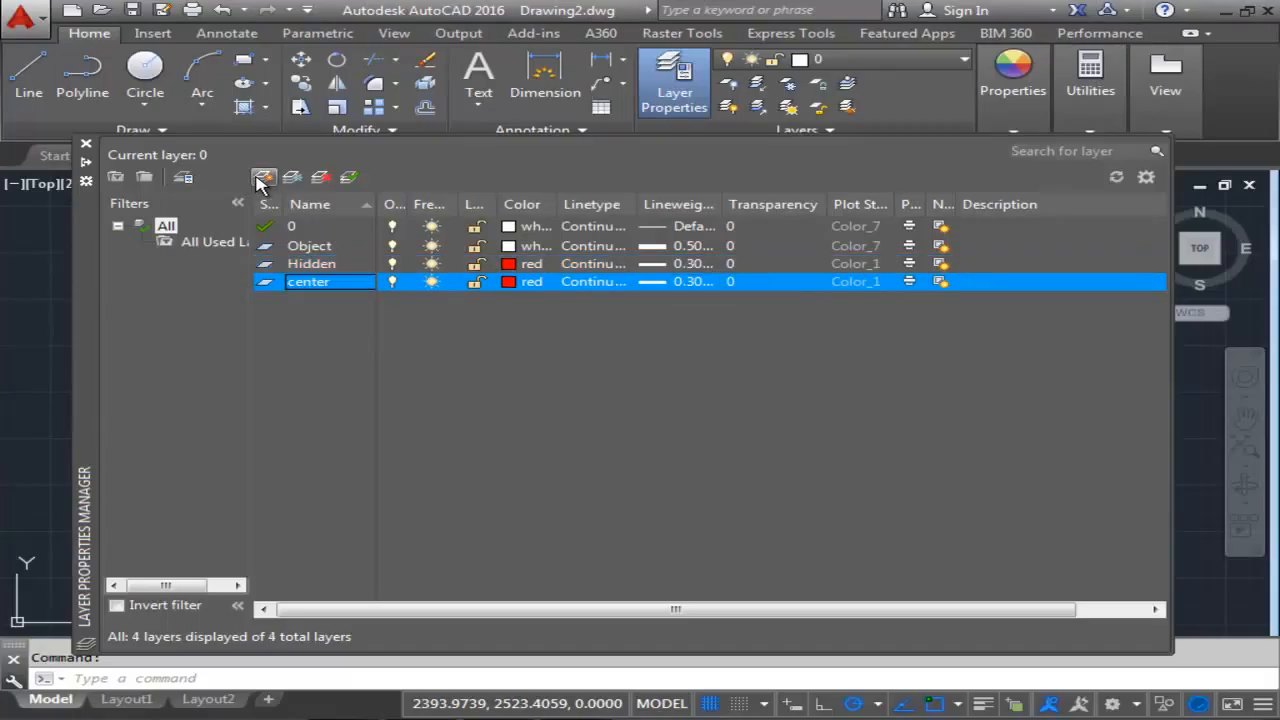
pyautogui.click(530, 282)
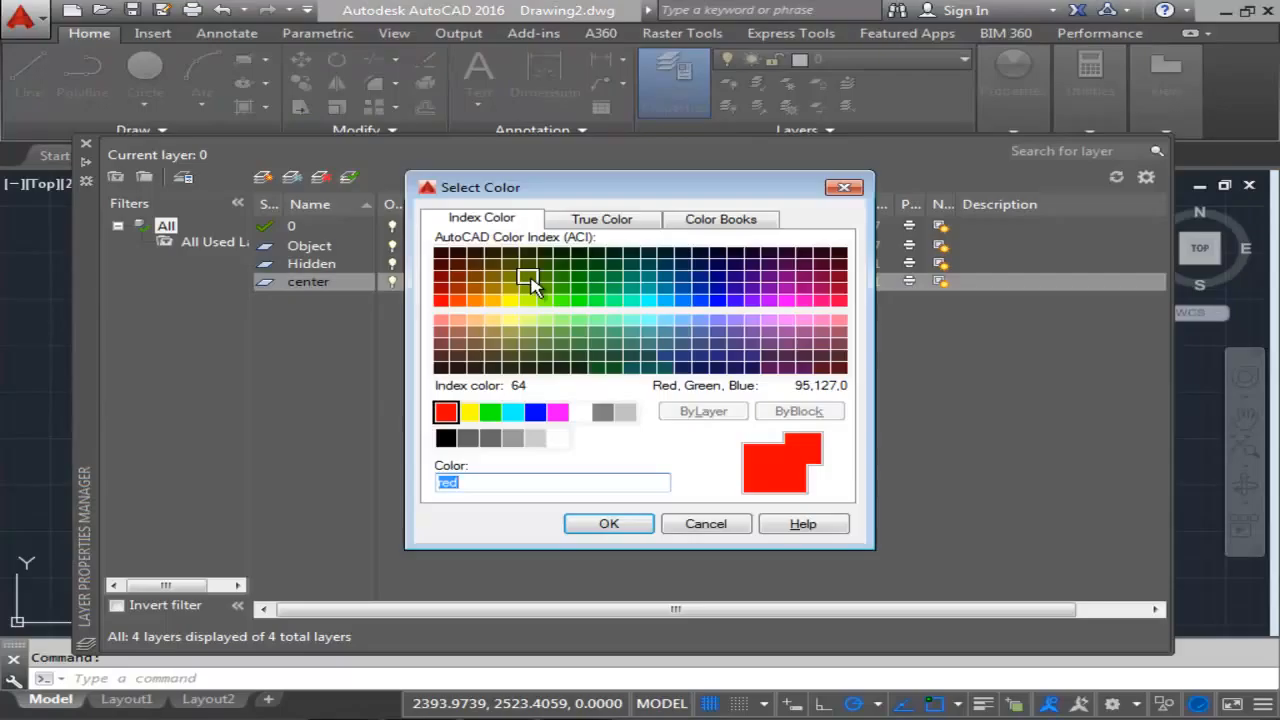
pyautogui.write('2')
pyautogui.press('Return')
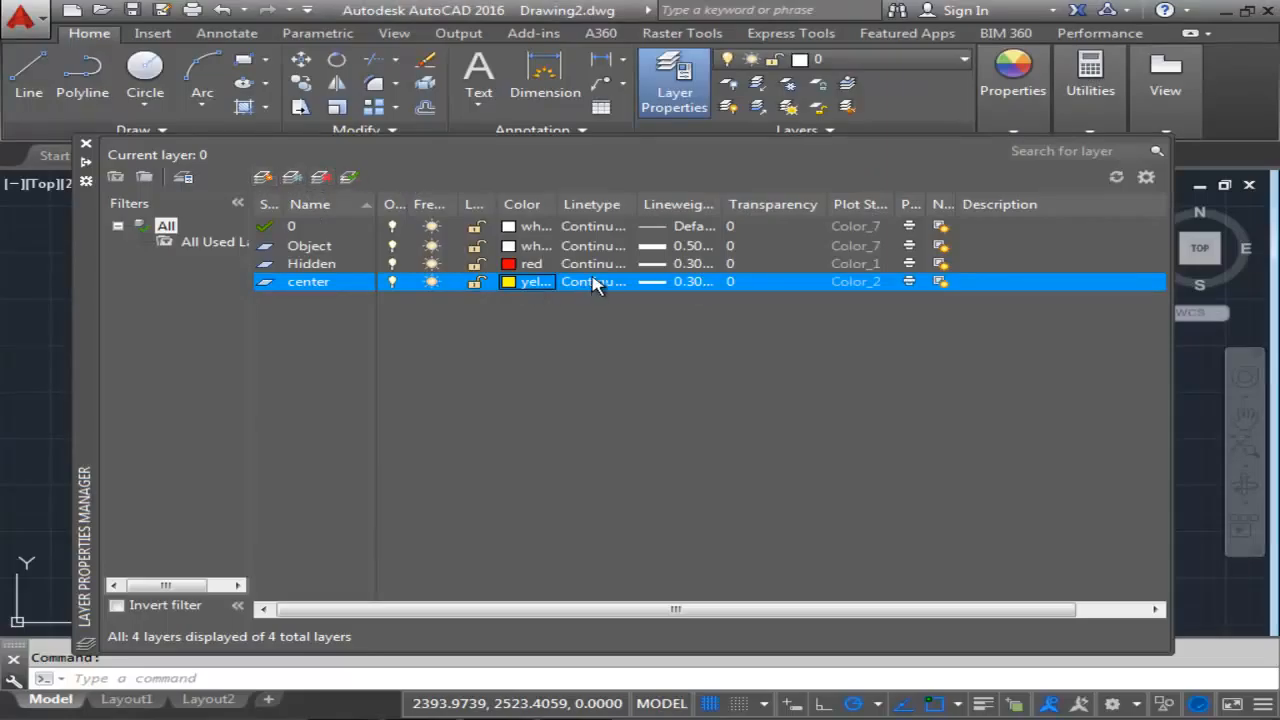
# Create a new layer named Hatch and set its colour to 4 (cyan).
pyautogui.click(263, 177)
pyautogui.write('Hat')
pyautogui.press('Return')
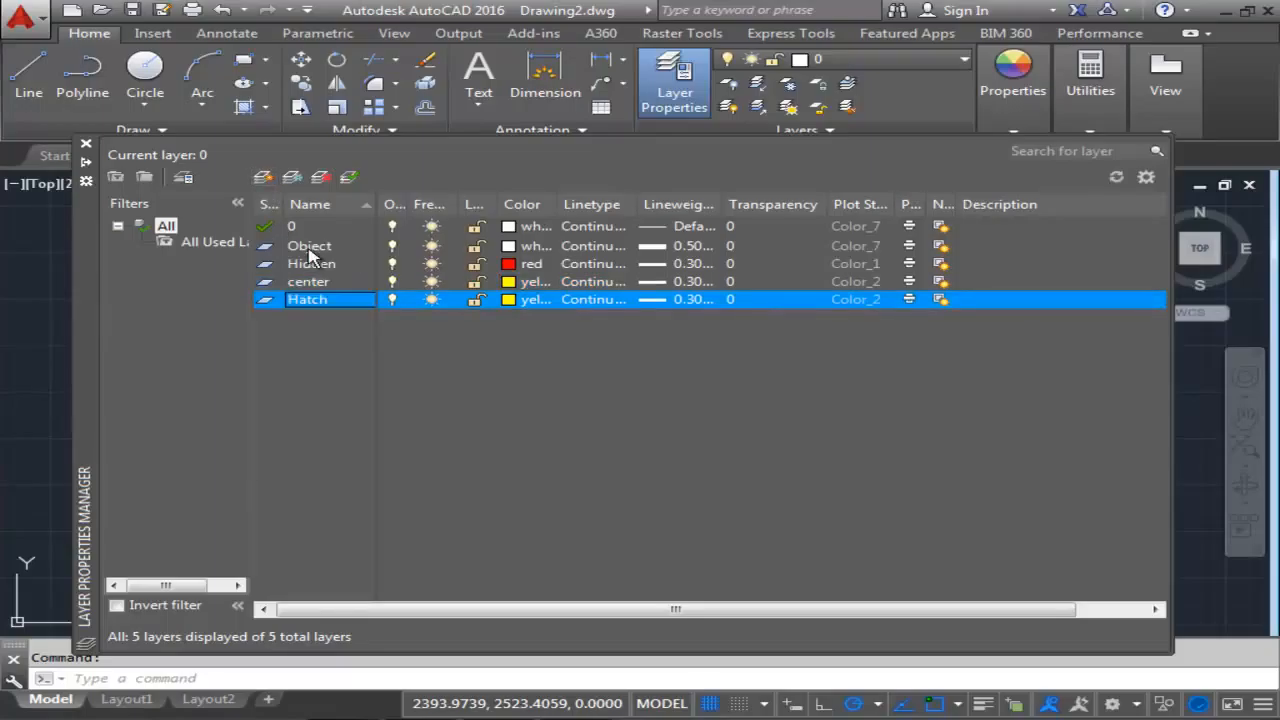
pyautogui.click(508, 299)
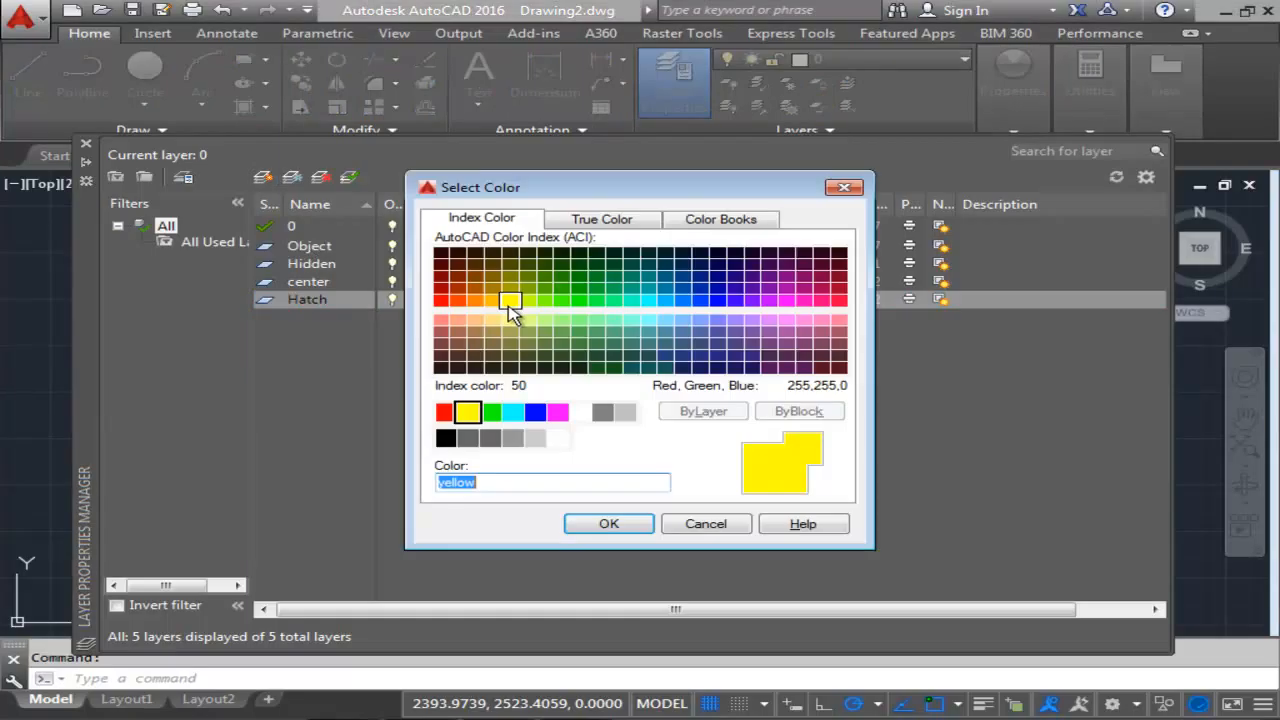
pyautogui.write('4')
pyautogui.press('Return')
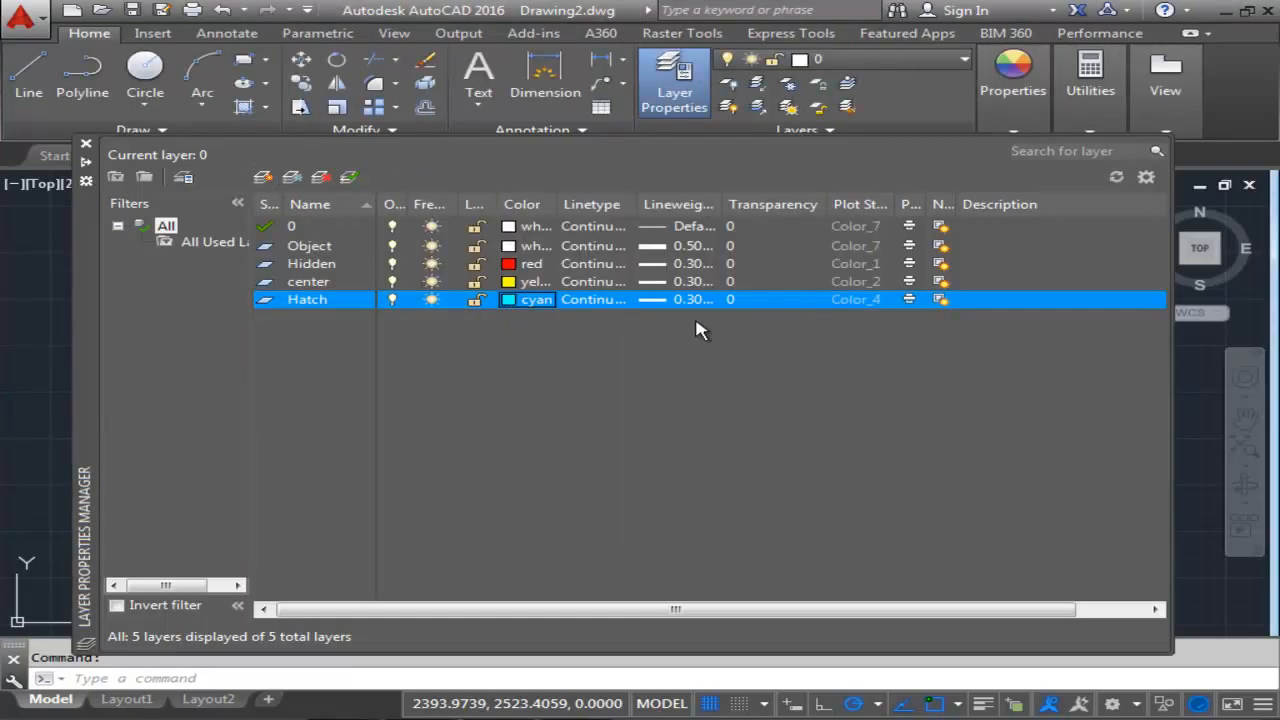
# Set the Hatch layer's lineweight to Default.
pyautogui.click(681, 302)
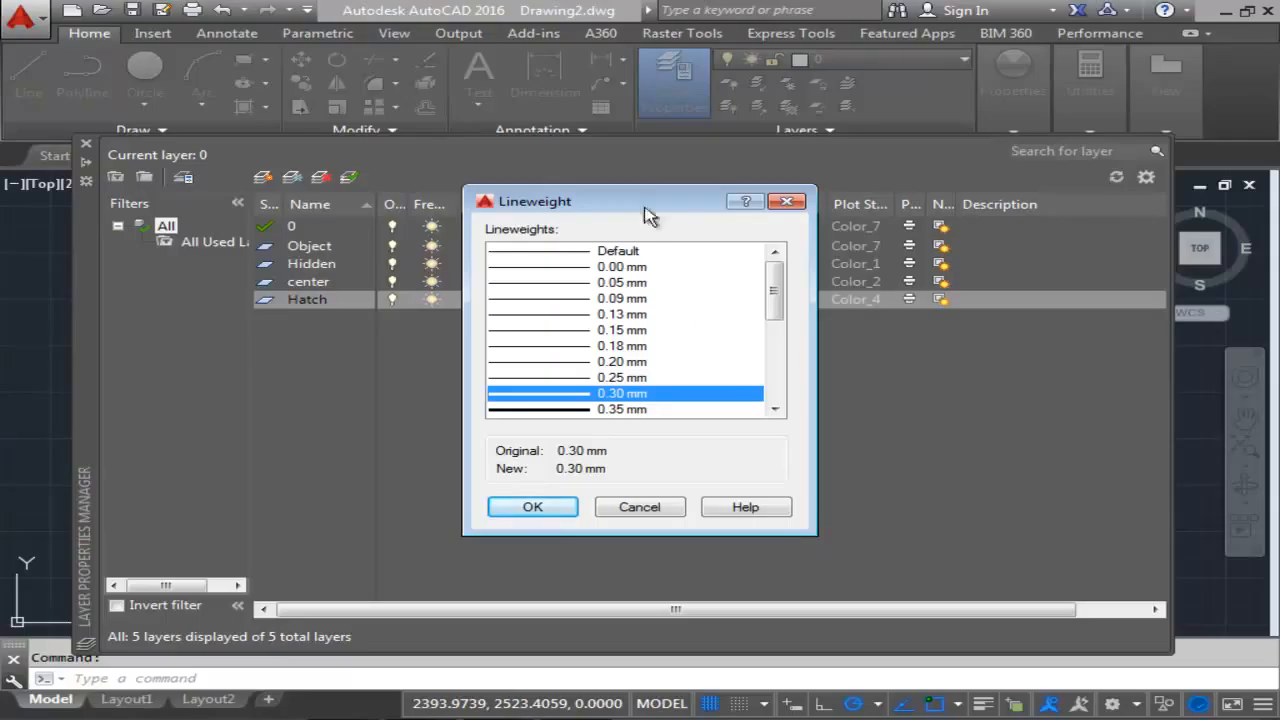
pyautogui.click(618, 251)
pyautogui.click(538, 510)
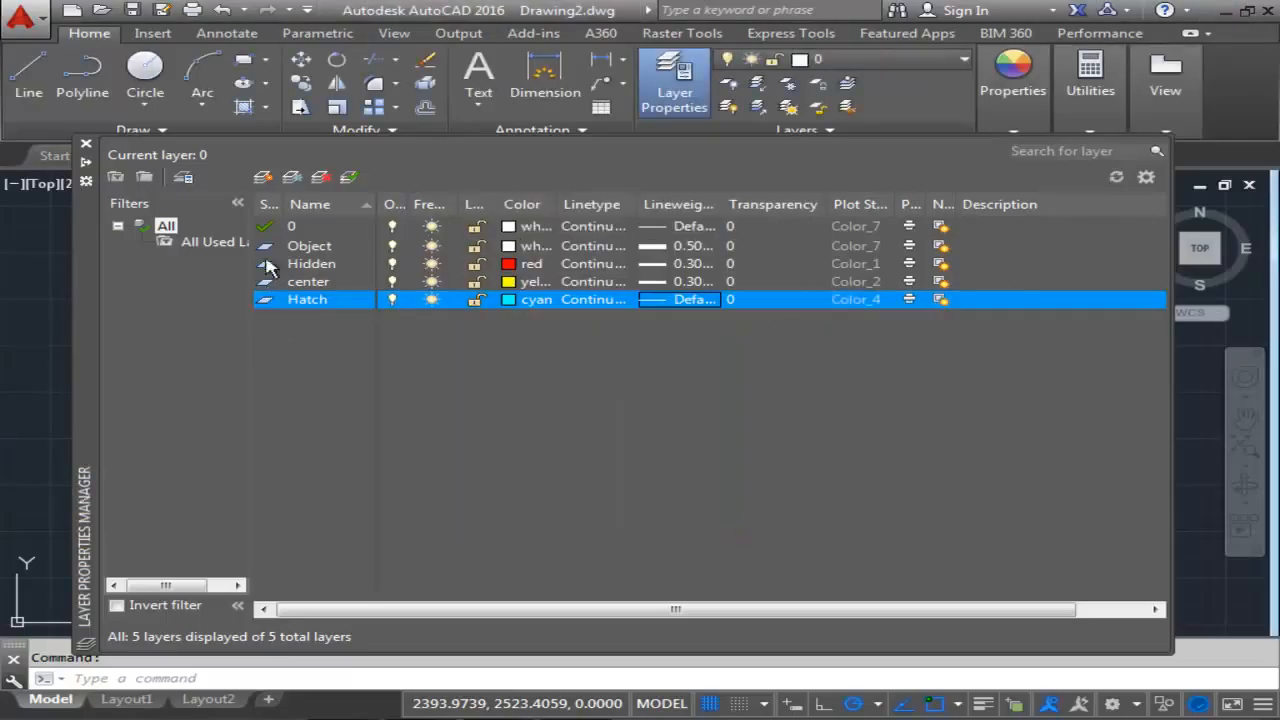
# Create a new layer named Notes and set its colour to 3 (green).
pyautogui.click(263, 178)
pyautogui.write('Notes')
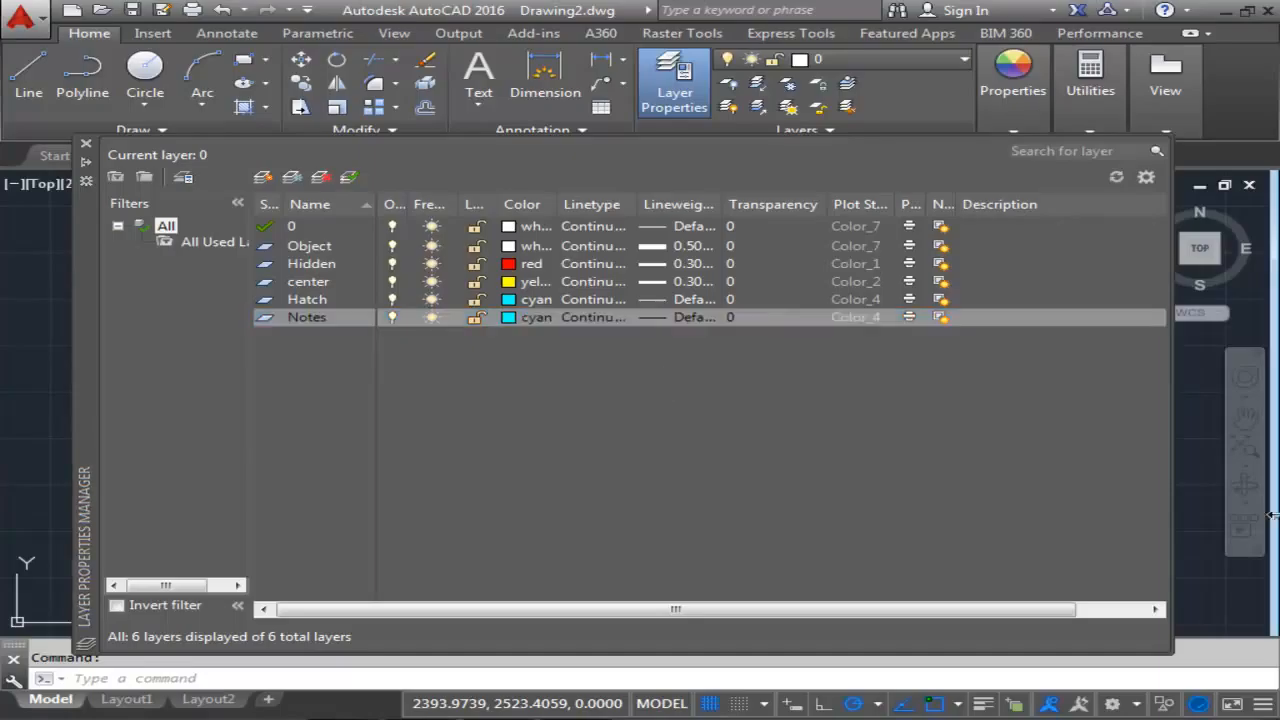
pyautogui.click(513, 333)
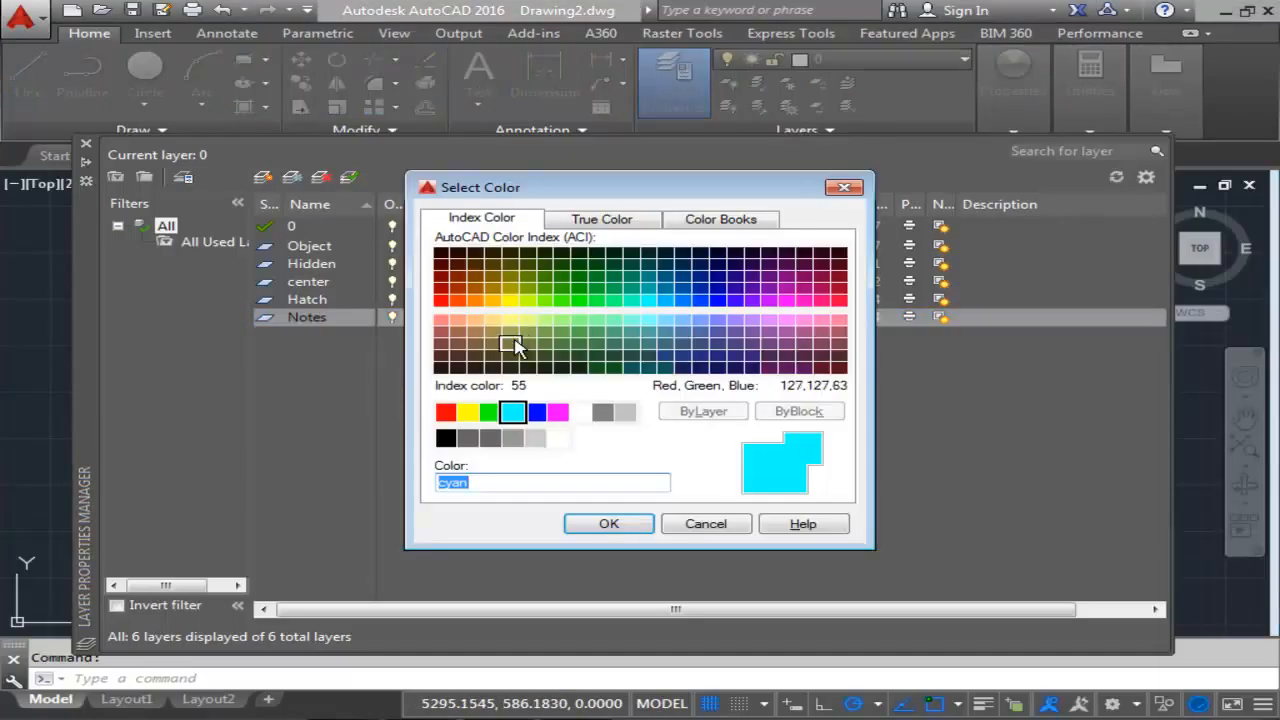
pyautogui.write('3')
pyautogui.press('Return')
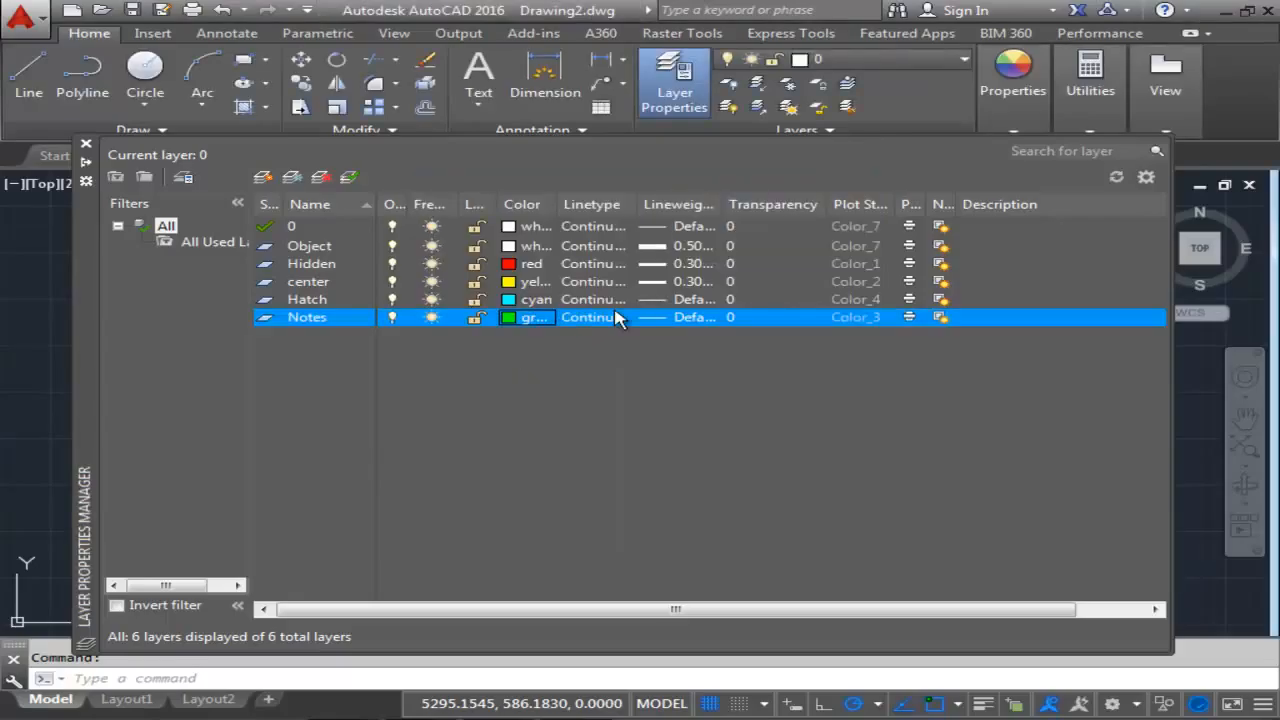
# Set the Notes layer's lineweight to 0.30 mm.
pyautogui.click(664, 318)
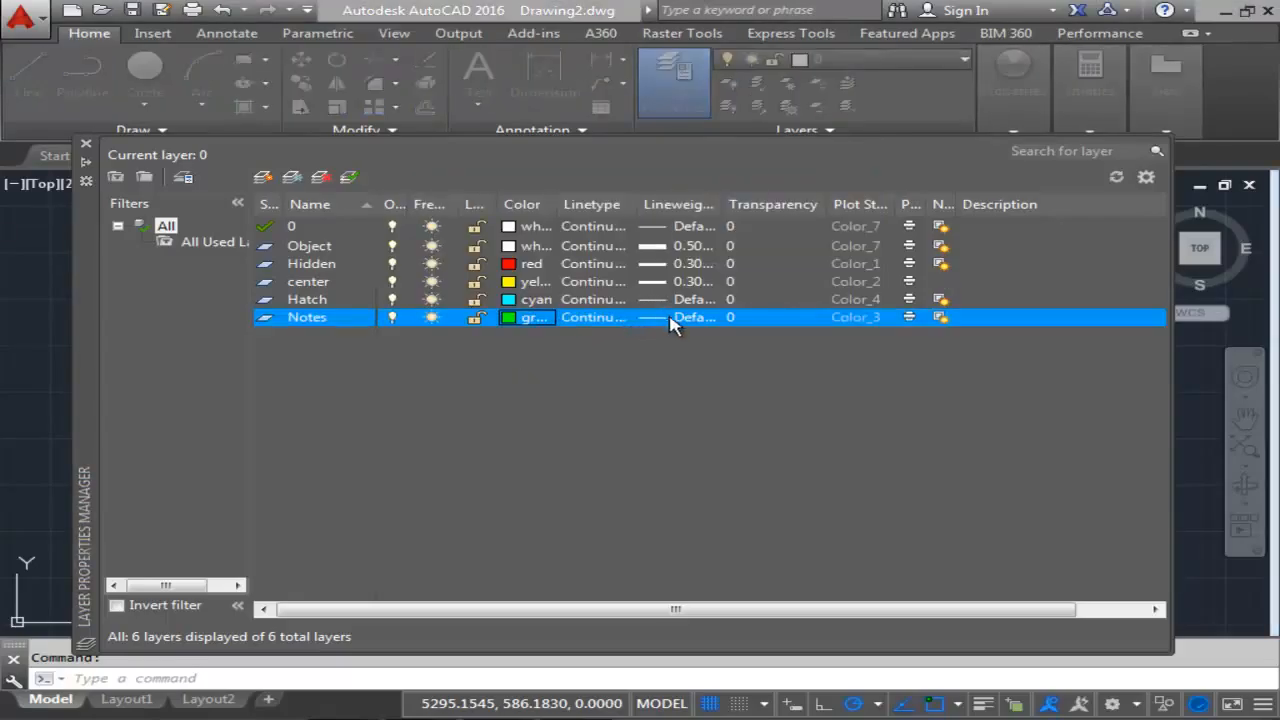
pyautogui.click(628, 394)
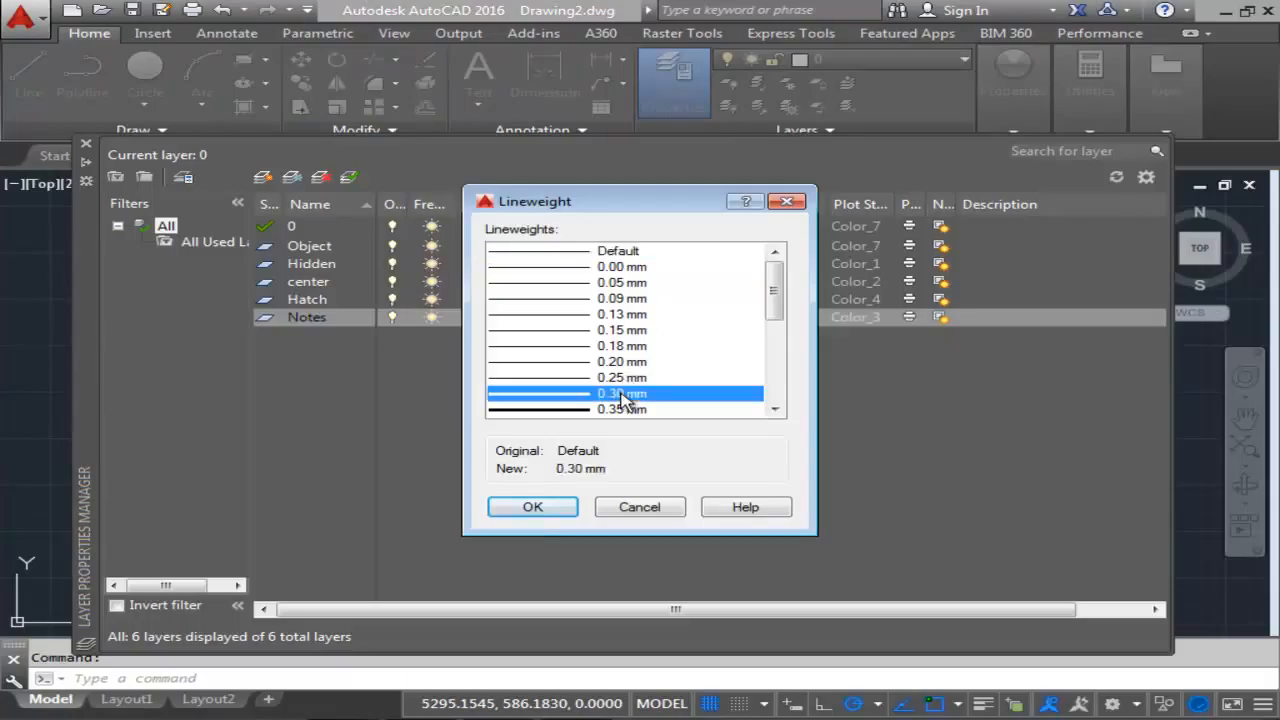
pyautogui.click(532, 508)
# Create a new layer named Dims based on the Notes layer's properties.
pyautogui.click(262, 177)
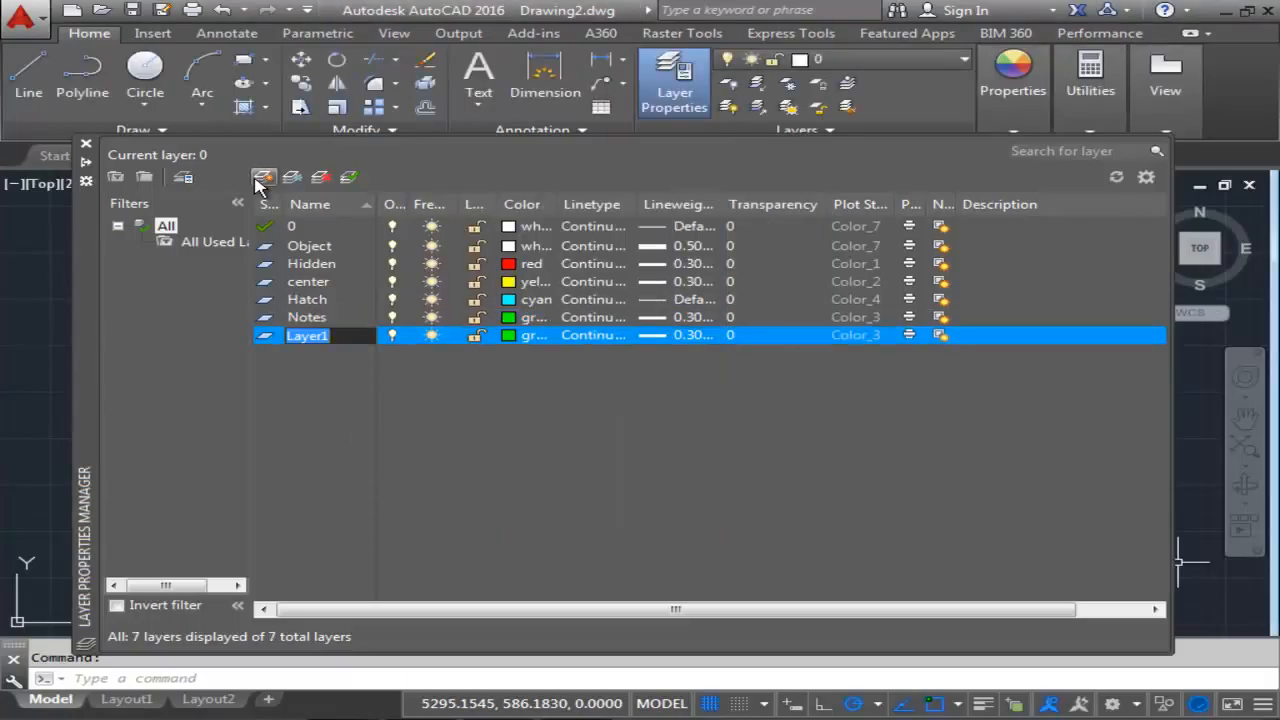
pyautogui.write('Dim')
pyautogui.press('Return')
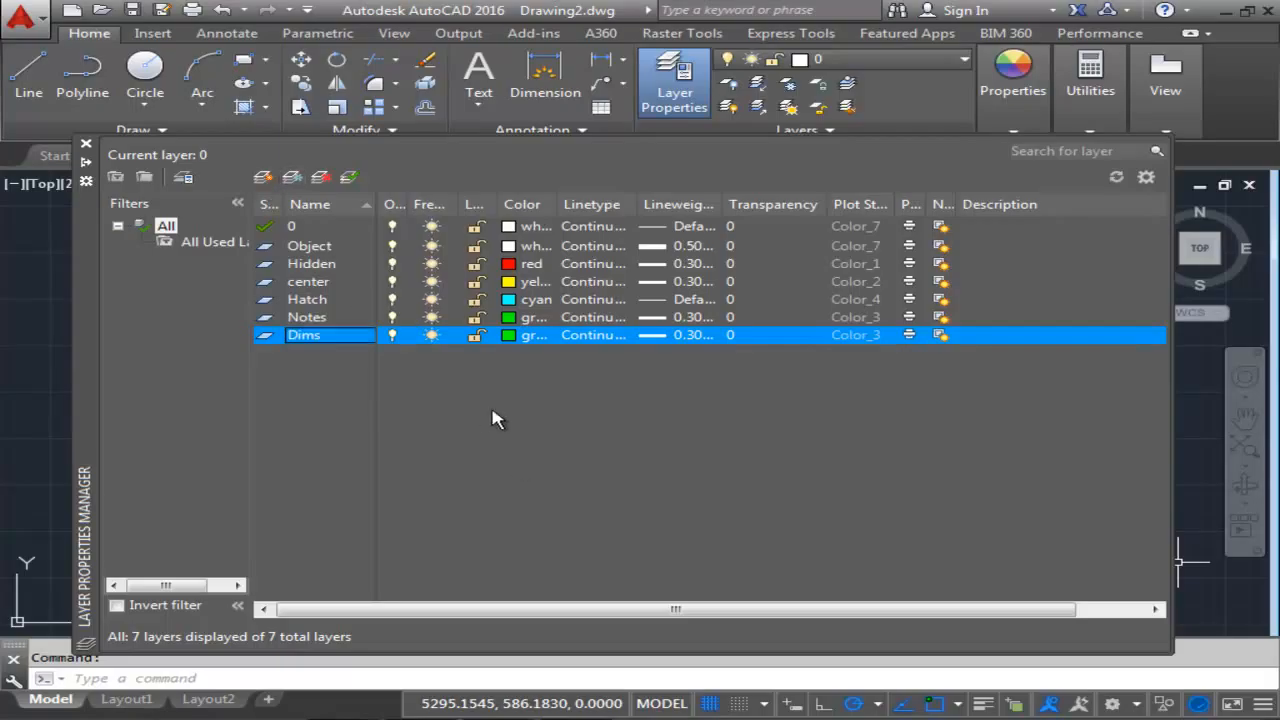
# Set the Dims layer's colour to 2 (yellow) and its lineweight to Default.
pyautogui.click(527, 337)
pyautogui.write('2')
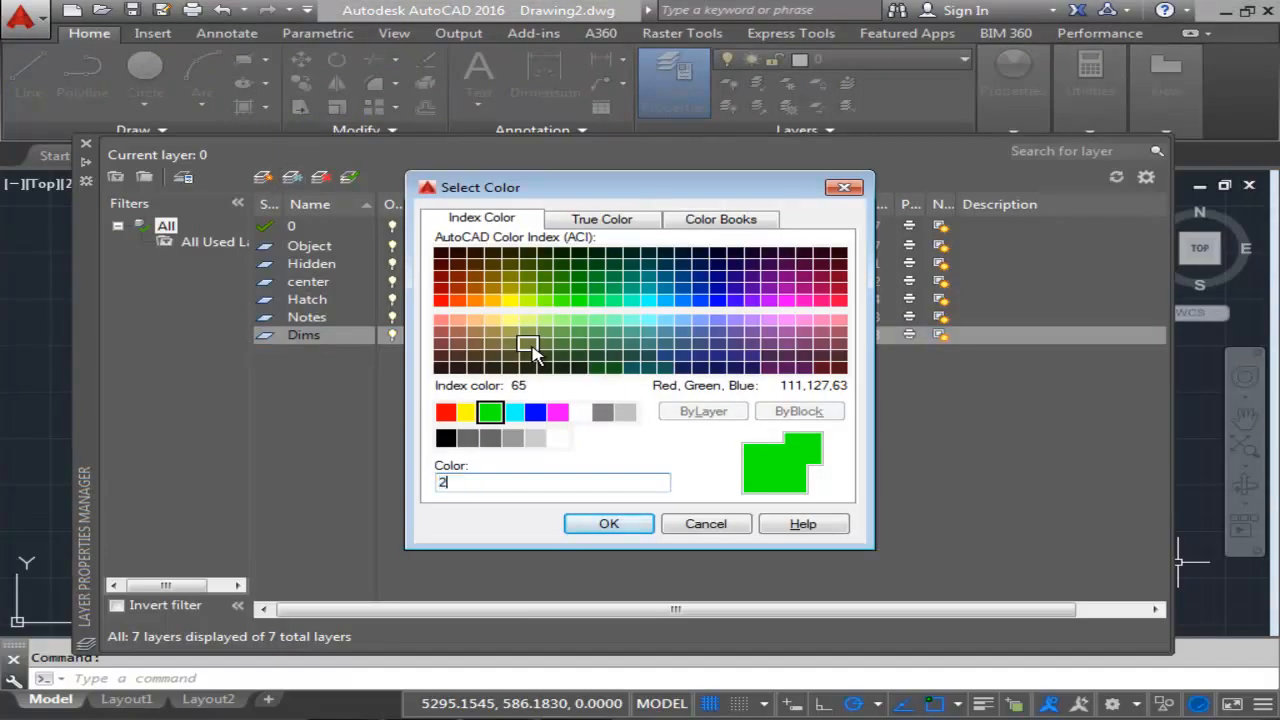
pyautogui.press('Return')
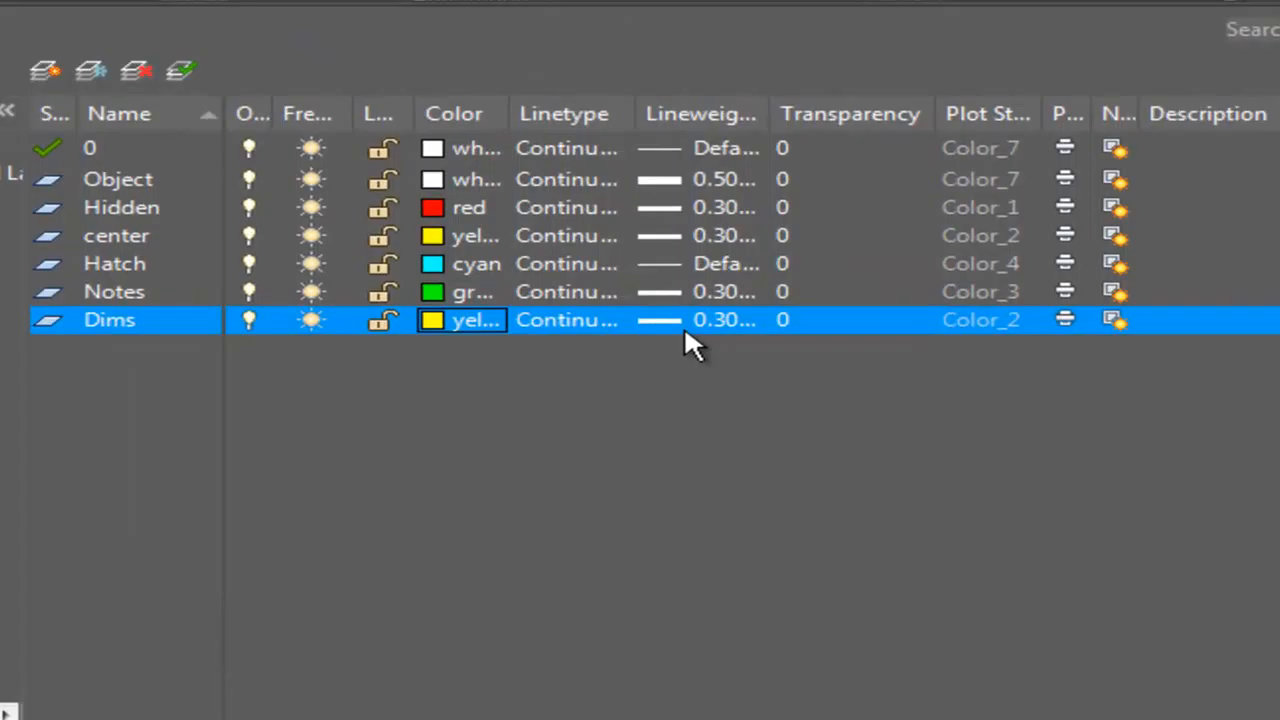
pyautogui.click(684, 325)
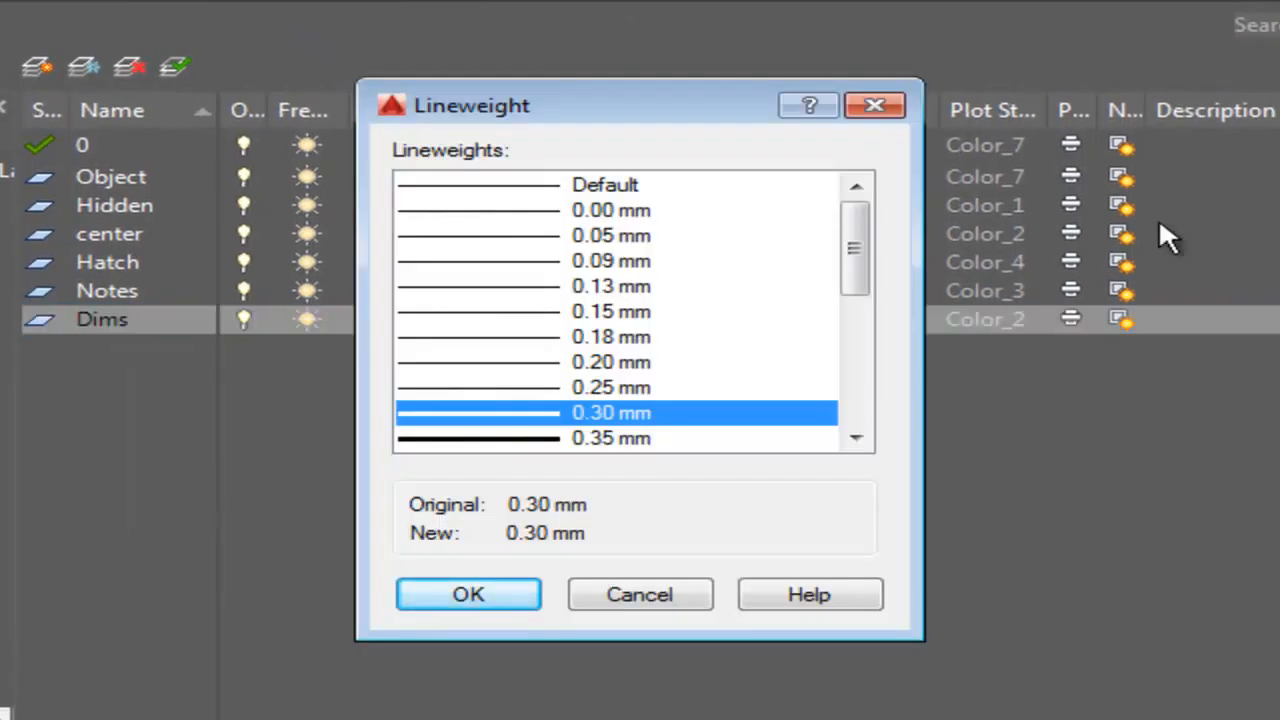
pyautogui.click(663, 192)
pyautogui.click(458, 600)
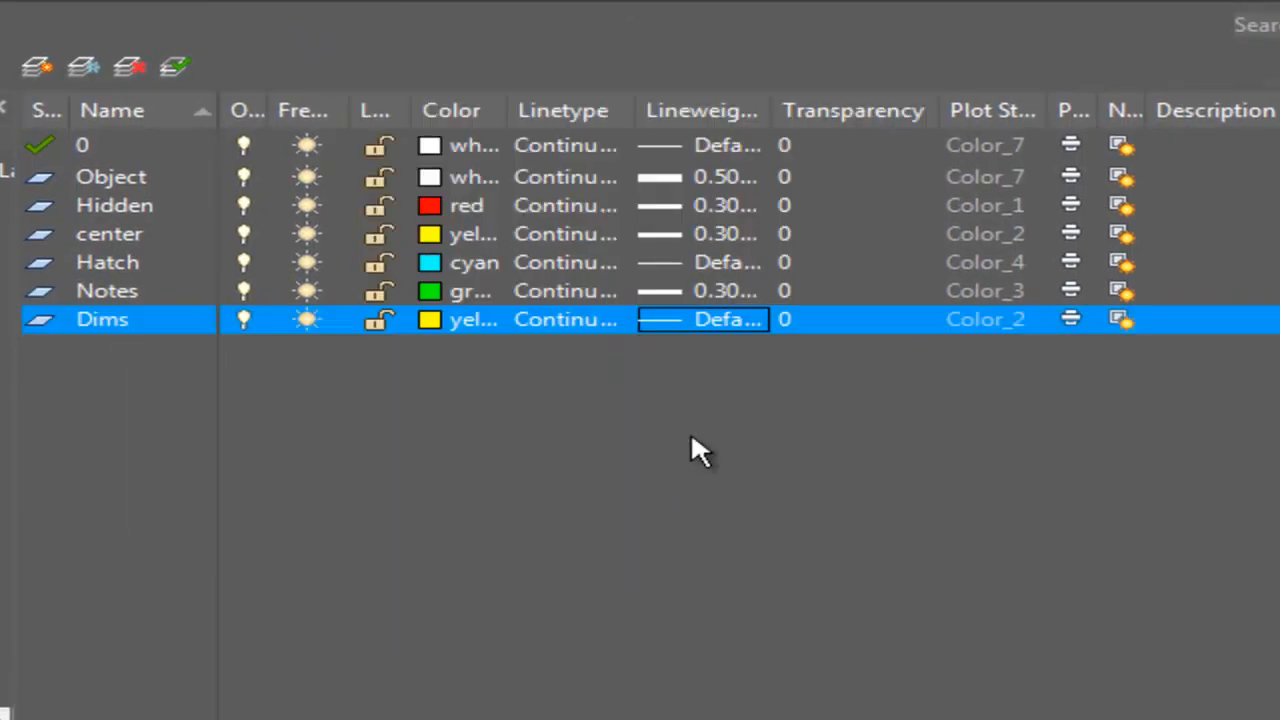
# Load the CENTER linetype from acadiso.lin while choosing a linetype for the Hidden layer.
pyautogui.click(551, 205)
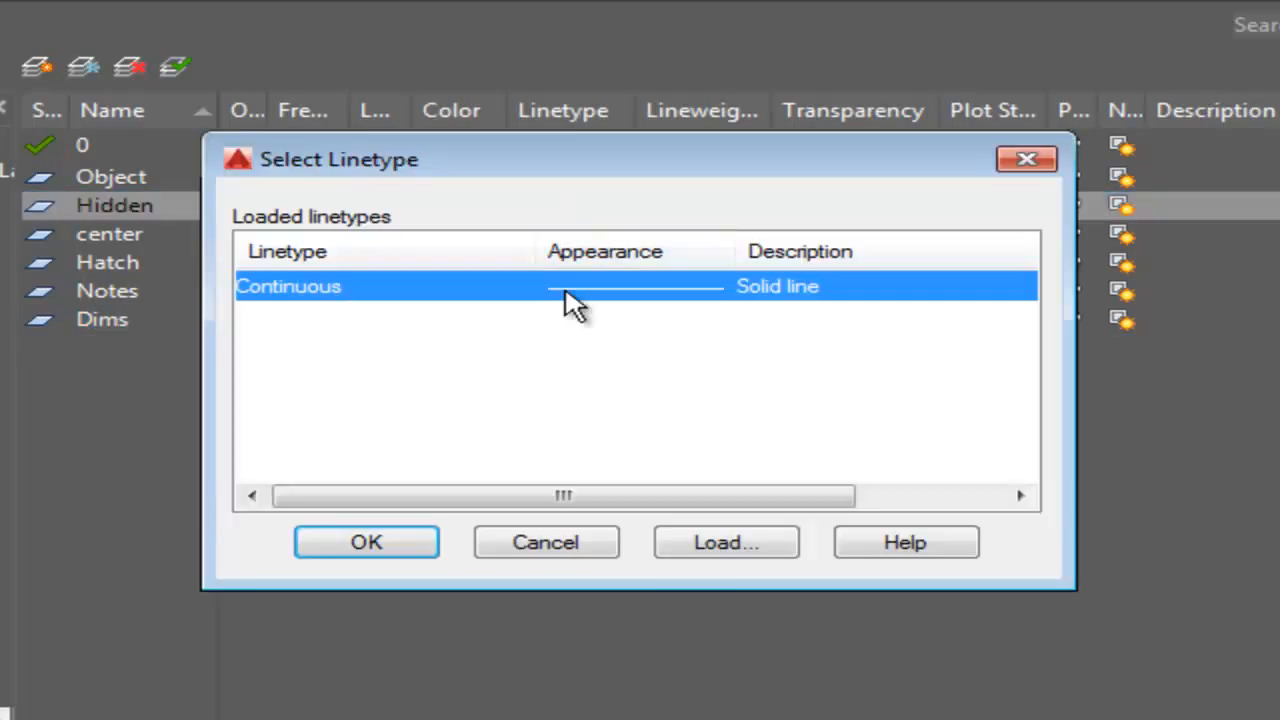
pyautogui.click(722, 558)
pyautogui.moveTo(1021, 302); pyautogui.dragTo(1043, 370)
pyautogui.click(252, 345)
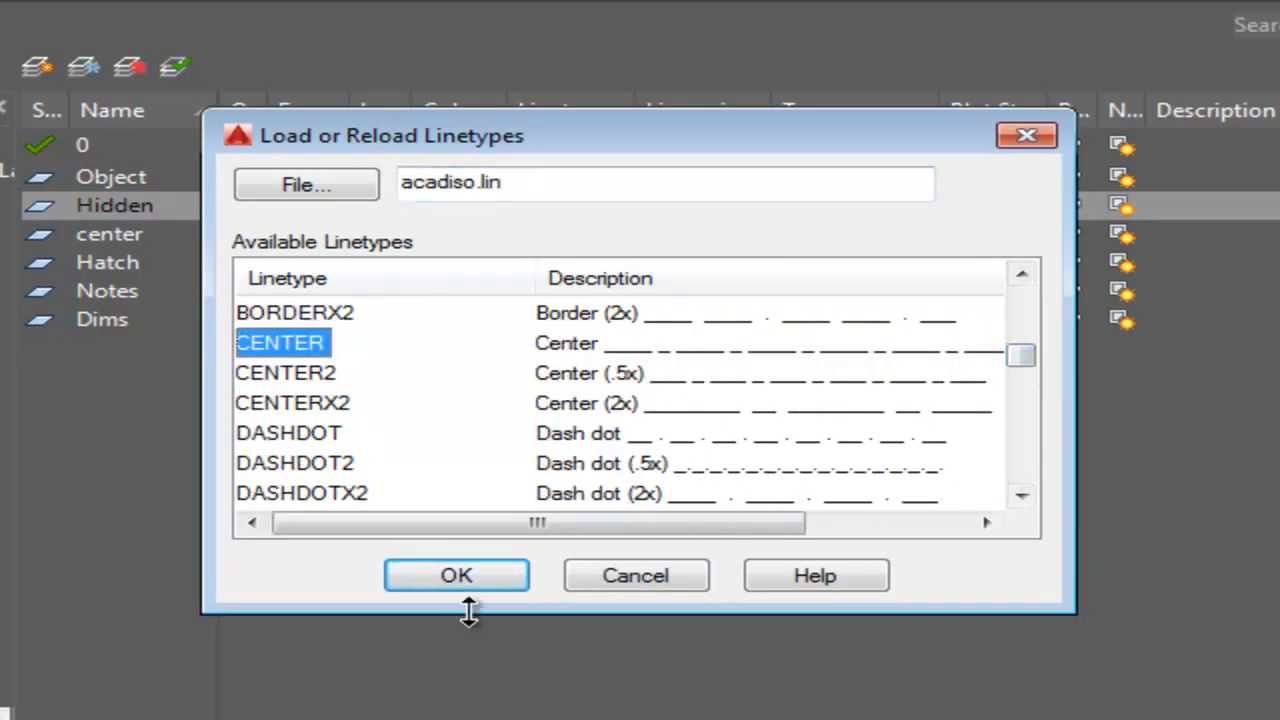
pyautogui.click(460, 586)
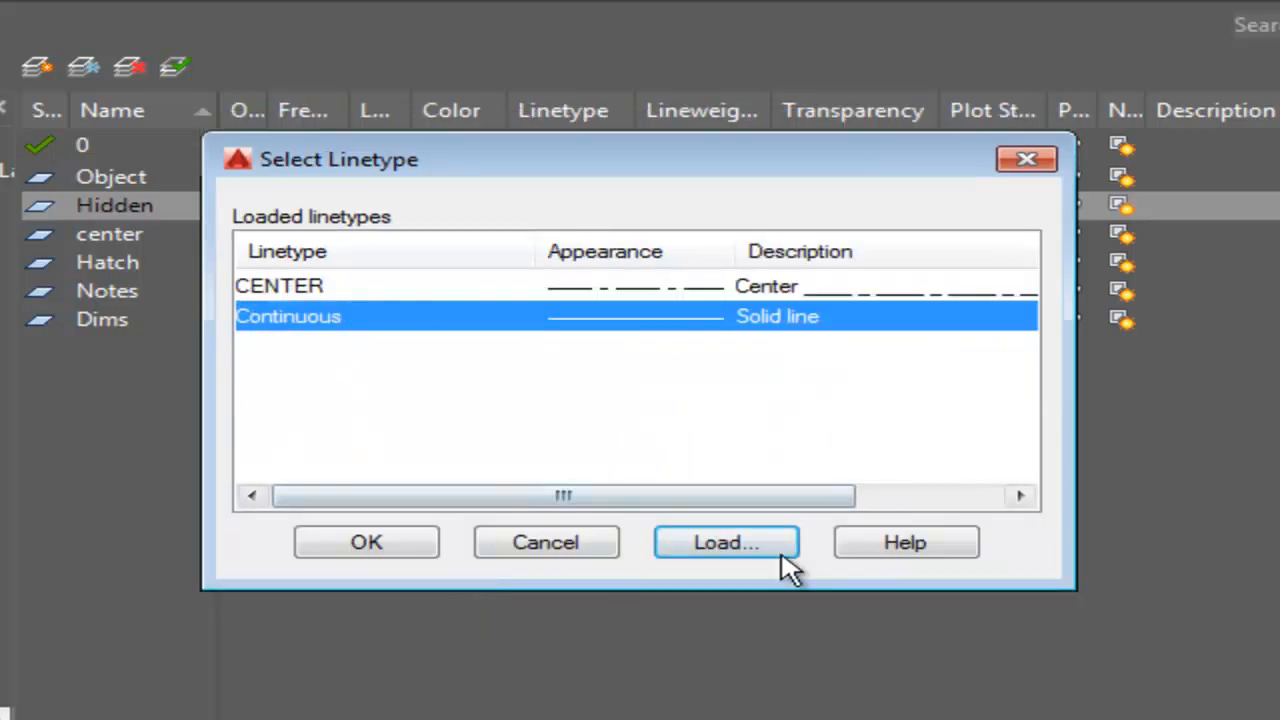
# Load the HIDDEN linetype and assign it to the Hidden layer.
pyautogui.click(745, 552)
pyautogui.moveTo(1022, 305); pyautogui.dragTo(1023, 420)
pyautogui.click(300, 434)
pyautogui.click(400, 585)
pyautogui.click(325, 352)
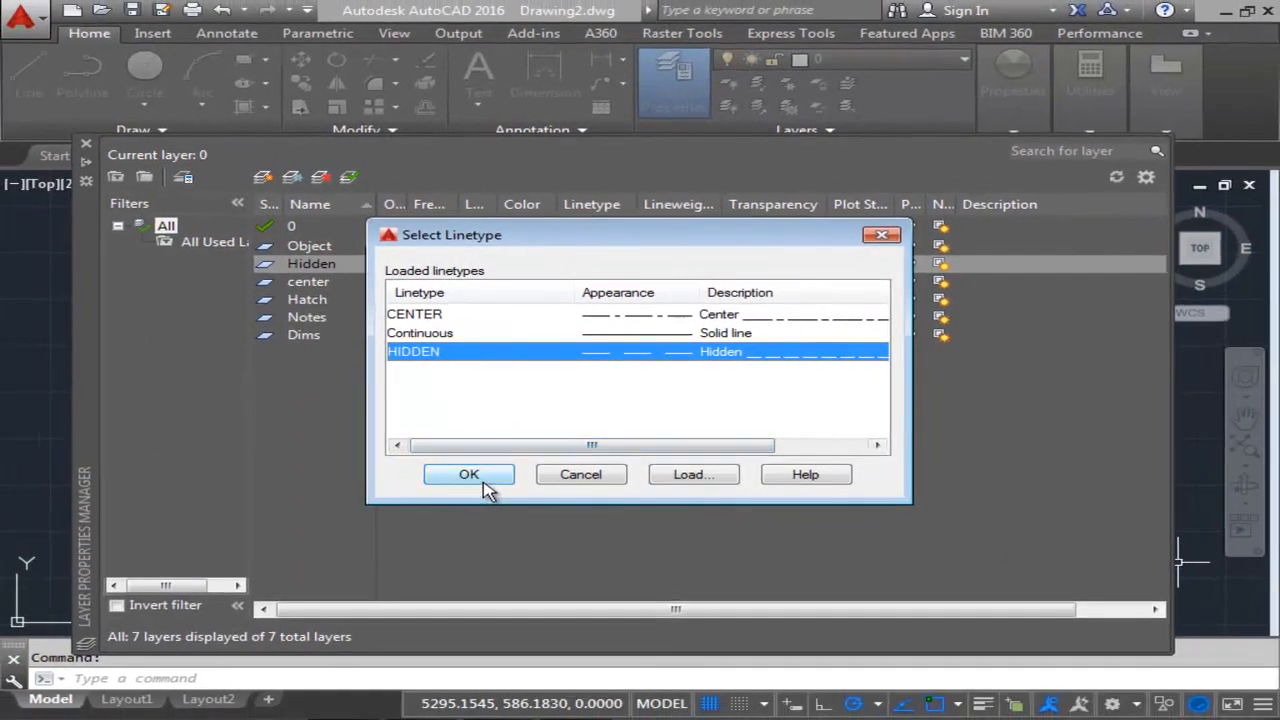
pyautogui.click(460, 479)
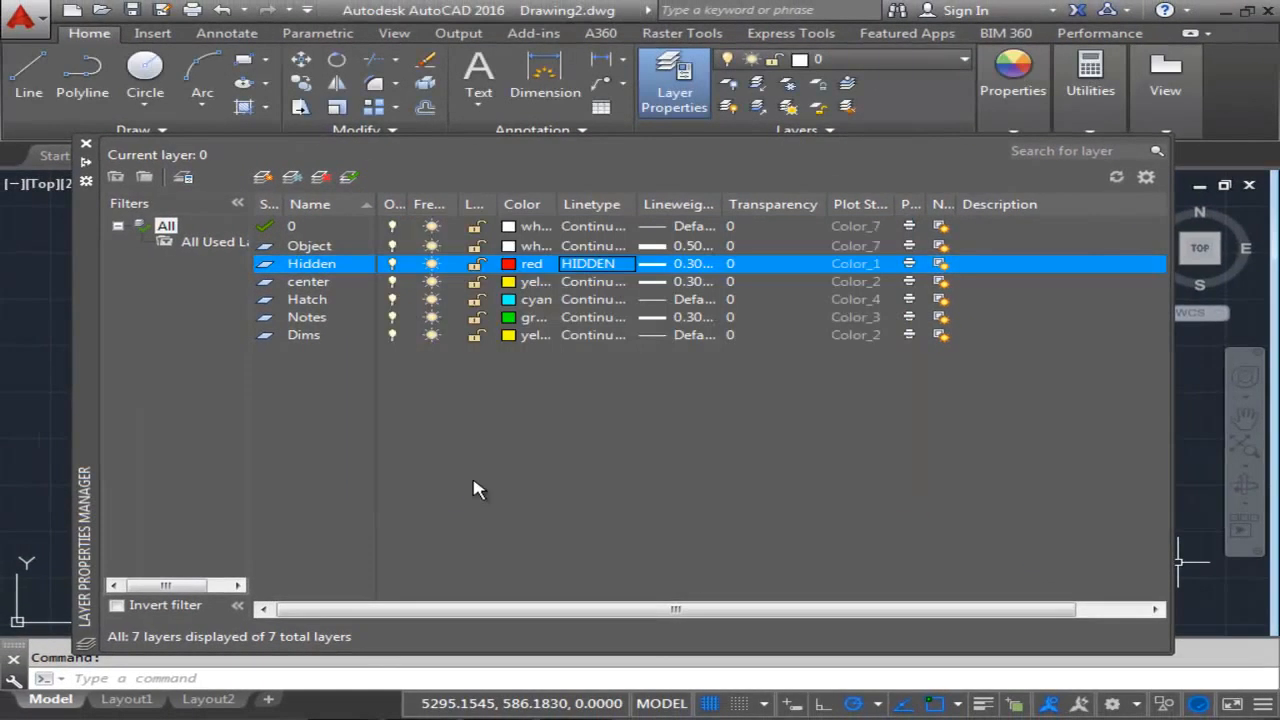
# Assign the CENTER linetype to the center layer and close the layer manager.
pyautogui.click(591, 281)
pyautogui.click(430, 316)
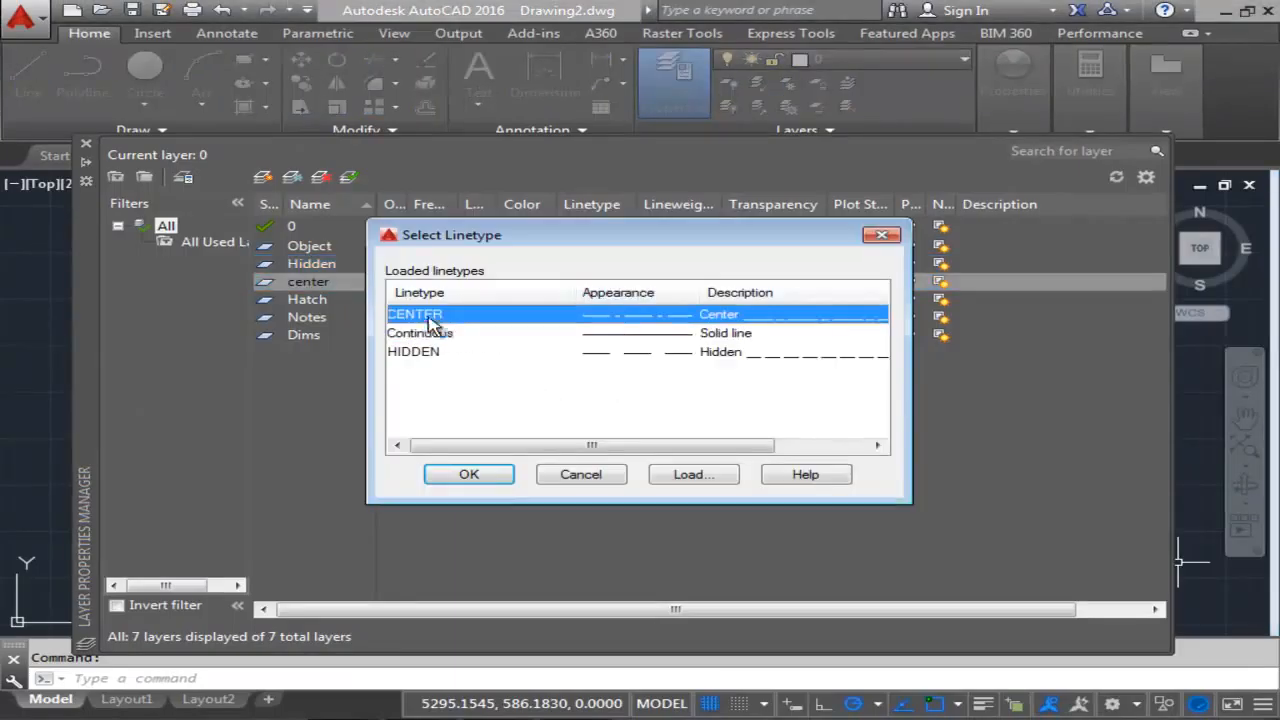
pyautogui.click(496, 476)
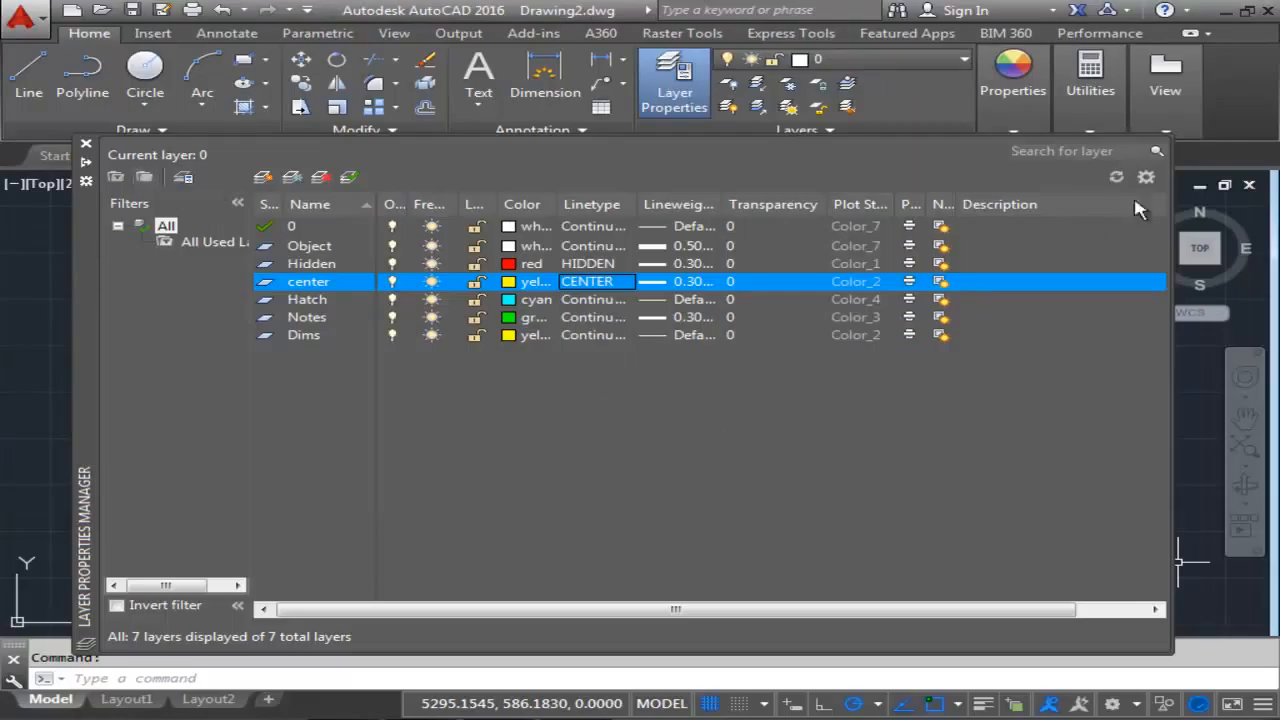
pyautogui.click(87, 148)
# Draw a circle centred at the origin 0,0 with a diameter of 55.
pyautogui.scroll(-2, 471, 300)
pyautogui.moveTo(471, 300); pyautogui.dragTo(391, 251, button='middle')
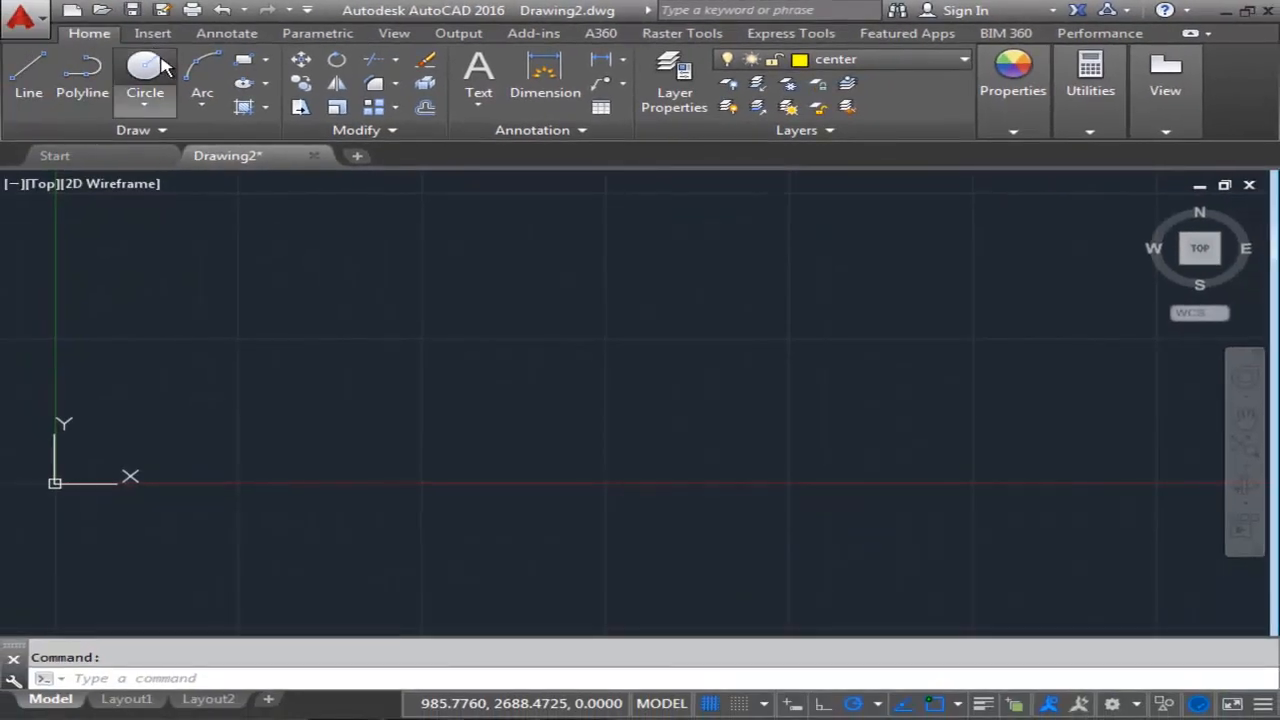
pyautogui.click(145, 66)
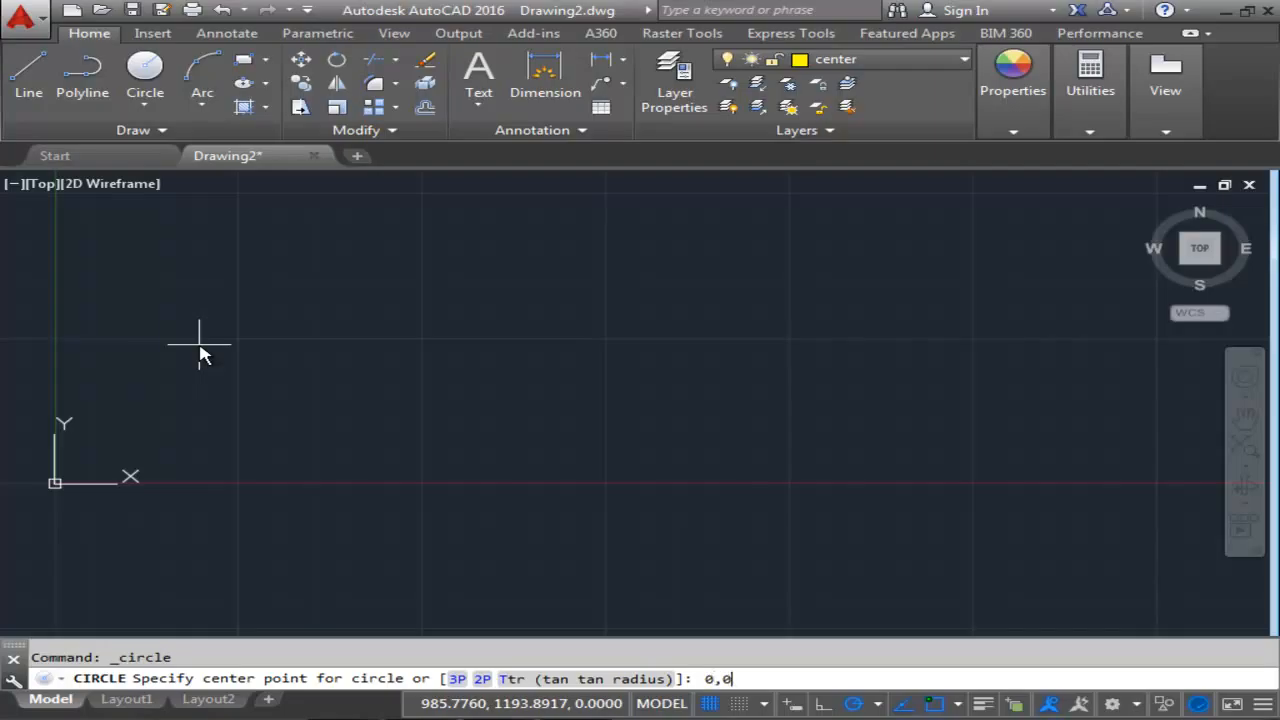
pyautogui.press('Return')
pyautogui.moveTo(220, 420); pyautogui.dragTo(652, 345, button='middle')
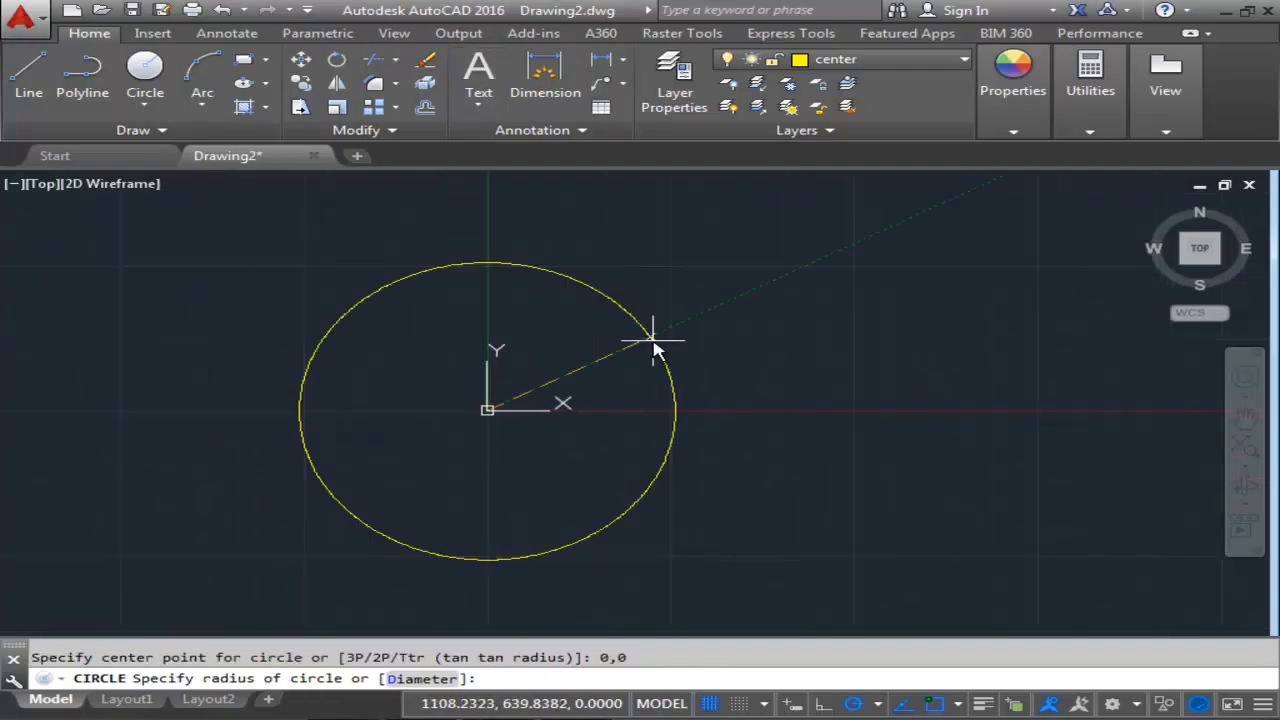
pyautogui.scroll(-2, 586, 364)
pyautogui.scroll(4, 591, 360)
pyautogui.scroll(-2, 591, 363)
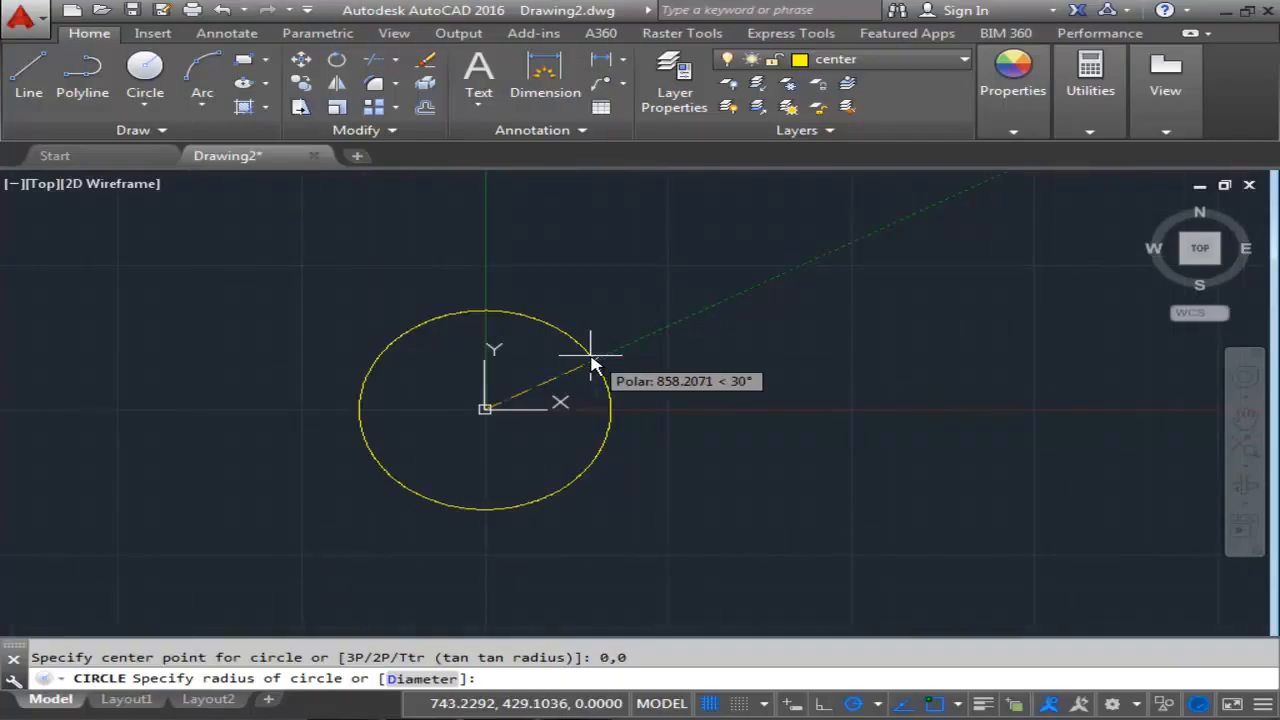
pyautogui.write('d')
pyautogui.press('Return')
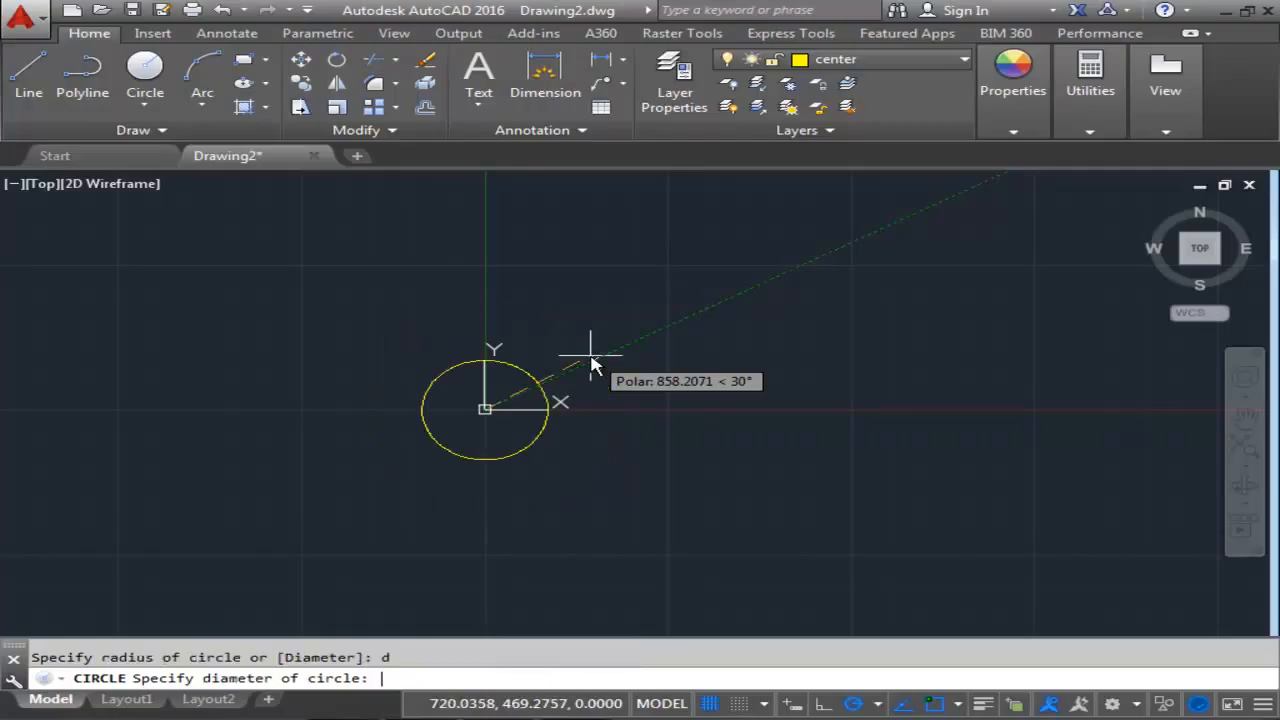
pyautogui.write('55')
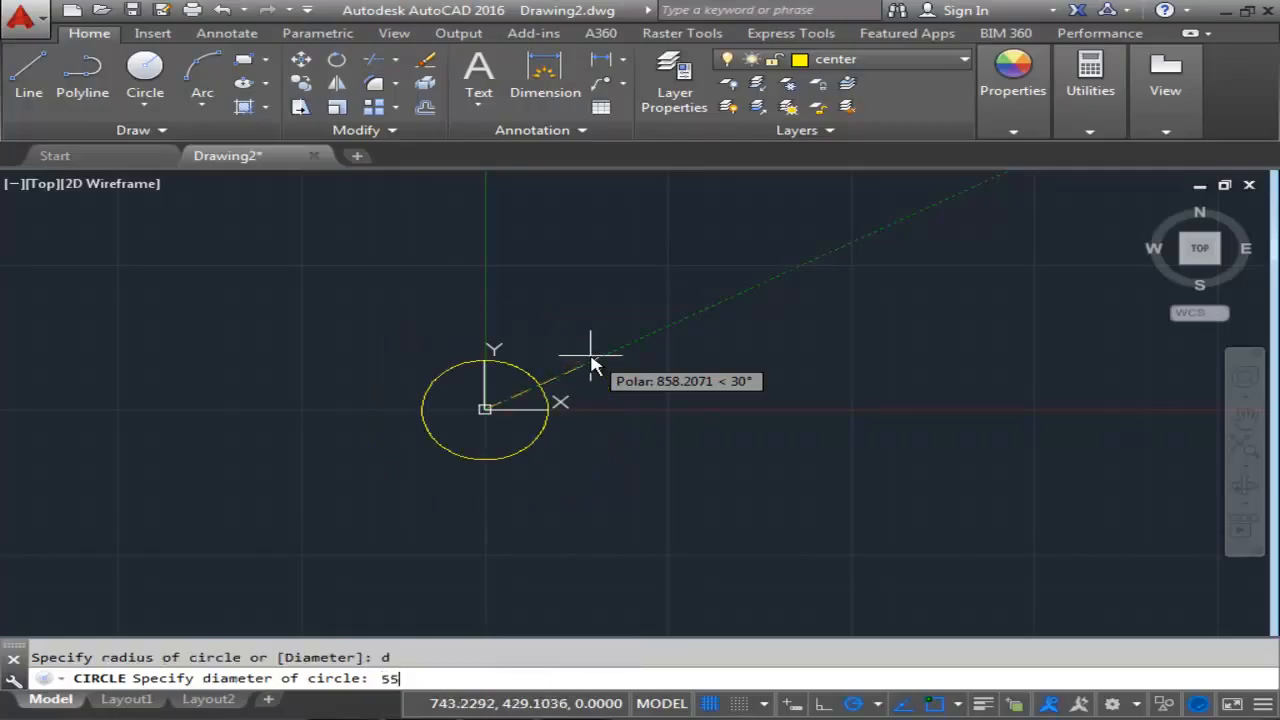
pyautogui.press('Return')
# Move the 55-diameter circle to the Object layer and clear the selection.
pyautogui.scroll(-3, 262, 300)
pyautogui.scroll(9, 385, 376)
pyautogui.moveTo(284, 323); pyautogui.dragTo(454, 433, button='middle')
pyautogui.scroll(4, 463, 360)
pyautogui.moveTo(463, 360); pyautogui.dragTo(507, 512, button='middle')
pyautogui.scroll(2, 507, 449)
pyautogui.moveTo(490, 409); pyautogui.dragTo(466, 531, button='middle')
pyautogui.scroll(2, 457, 486)
pyautogui.moveTo(503, 437); pyautogui.dragTo(510, 470, button='middle')
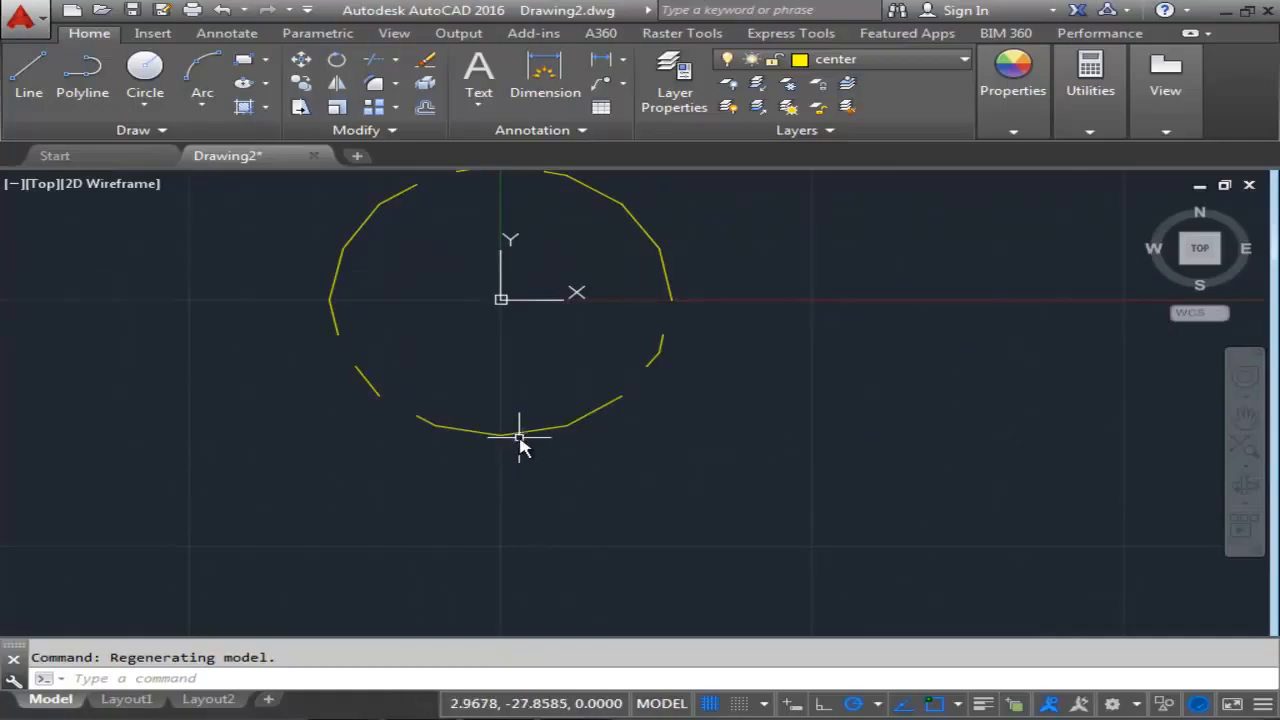
pyautogui.click(572, 433)
pyautogui.click(860, 57)
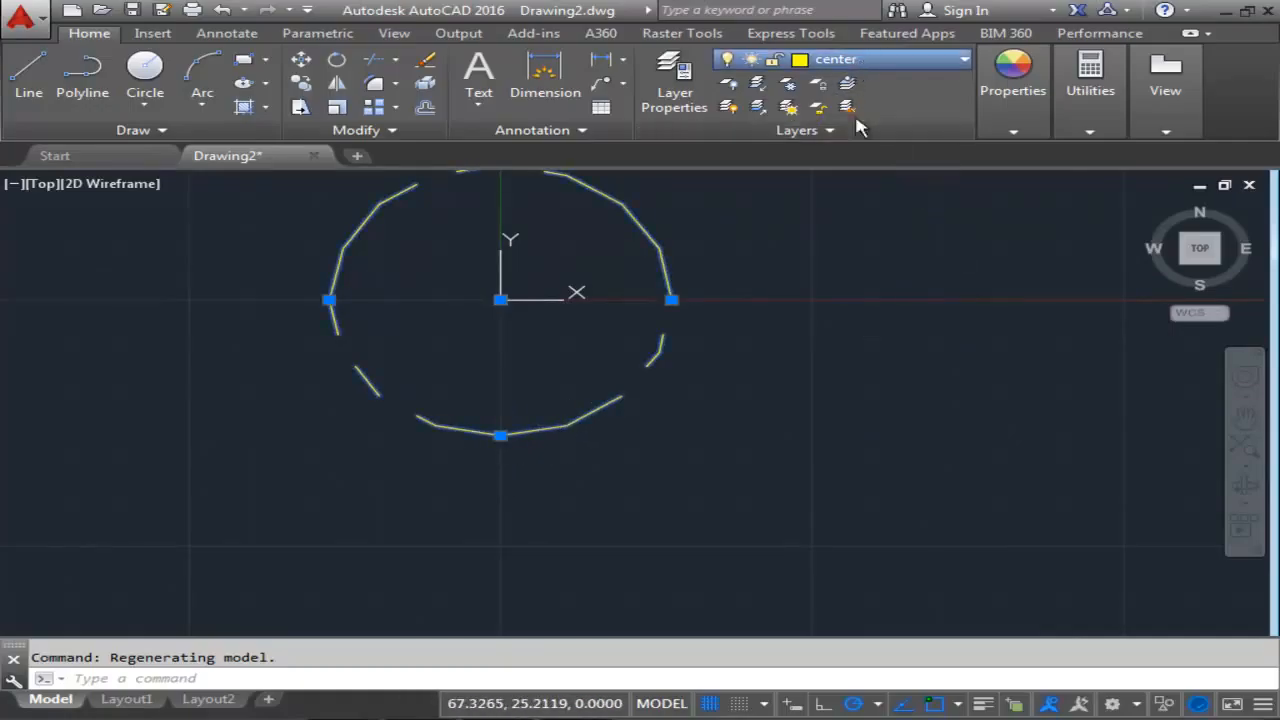
pyautogui.click(863, 225)
pyautogui.moveTo(856, 339); pyautogui.dragTo(859, 410, button='middle')
pyautogui.press('Escape')
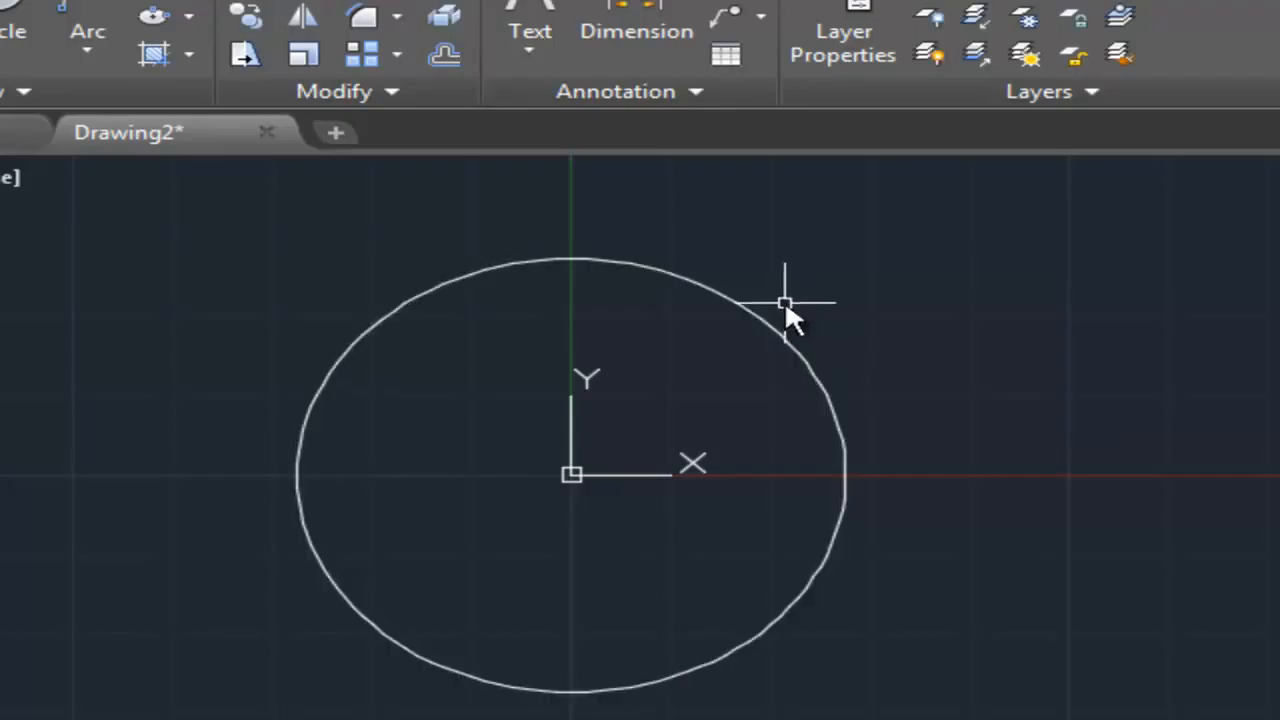
# Draw a concentric circle with a diameter of 72.78 on the center layer, sharing the existing circle's centre.
pyautogui.moveTo(933, 318); pyautogui.dragTo(999, 320, button='middle')
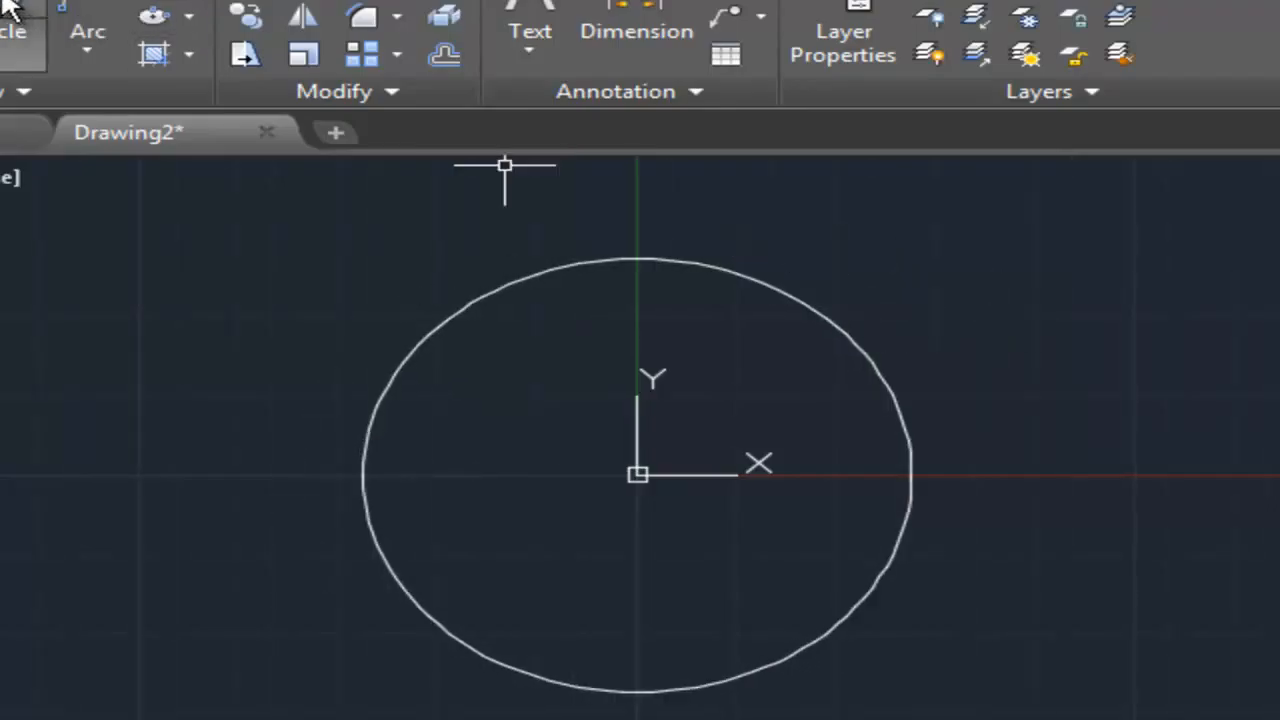
pyautogui.click(641, 471)
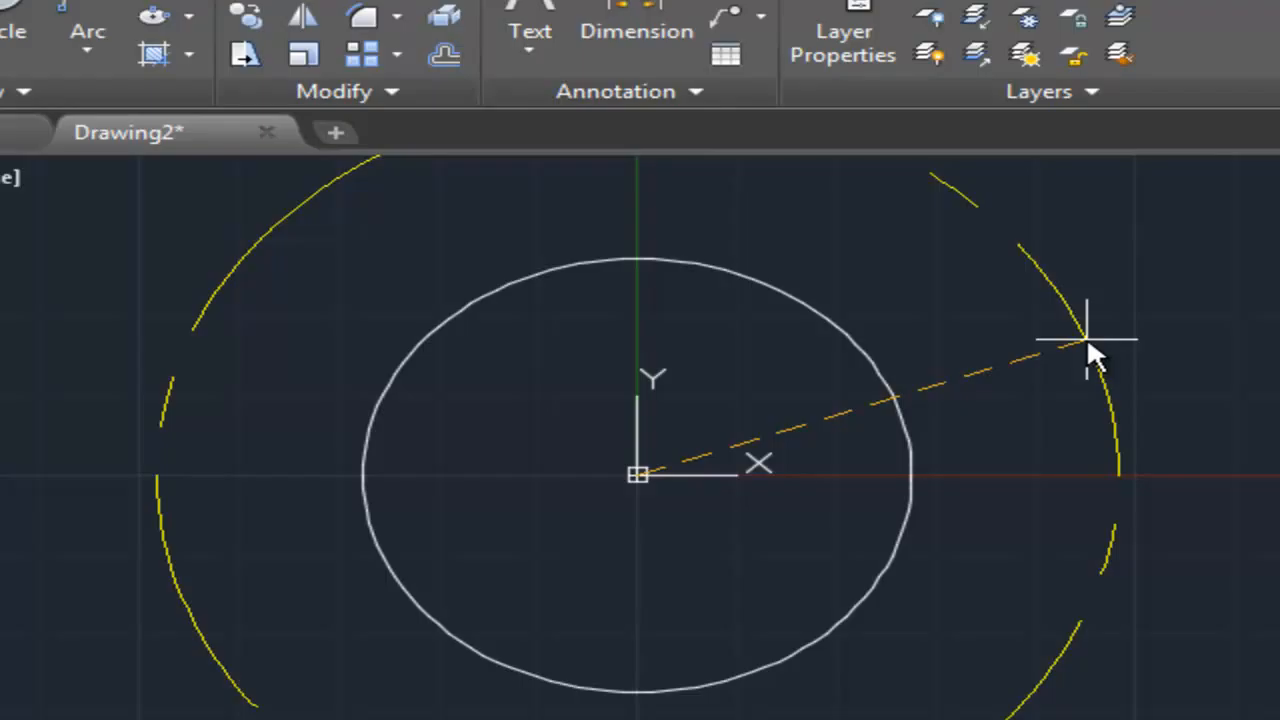
pyautogui.write('d')
pyautogui.press('Return')
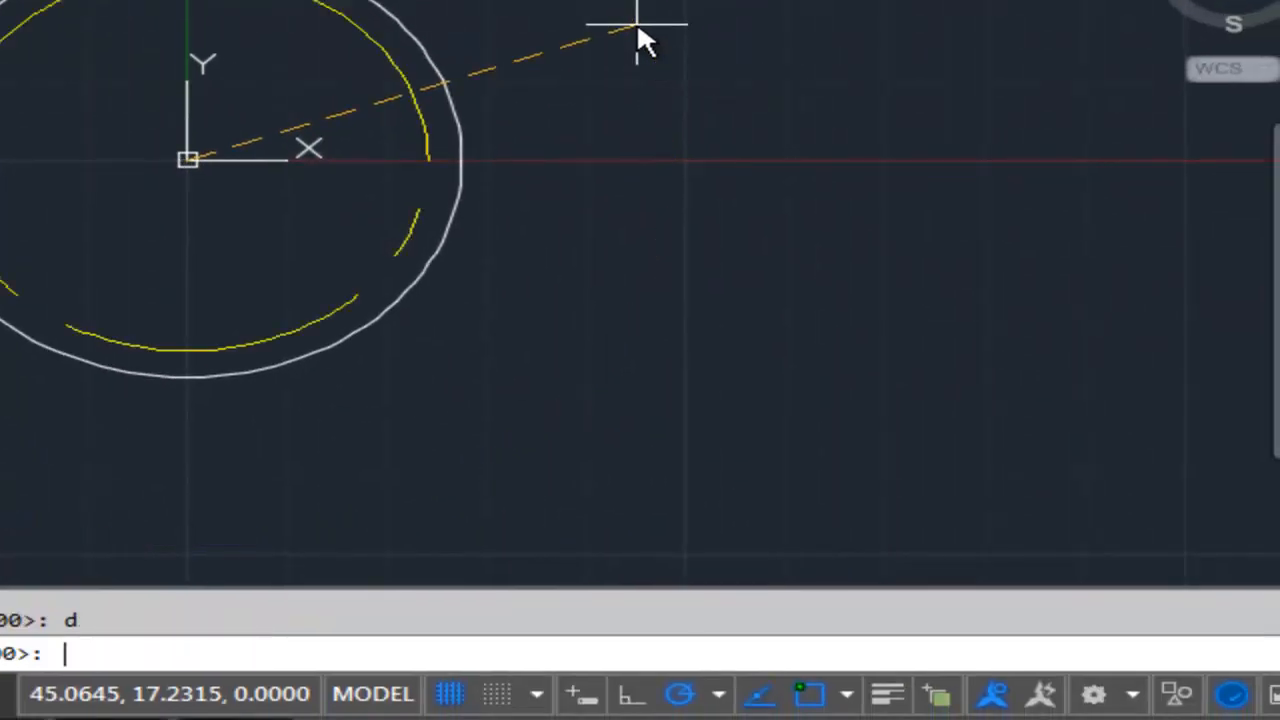
pyautogui.write('72.78')
pyautogui.press('Return')
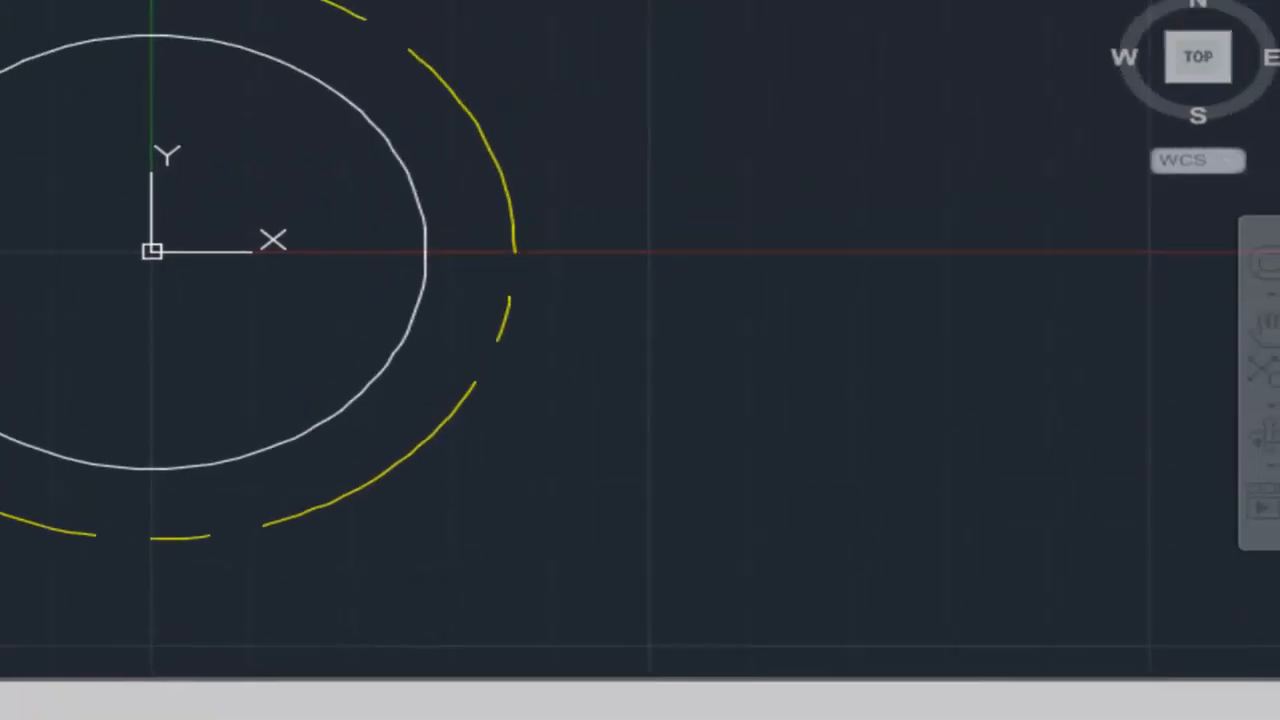
# Draw a circle with a diameter of 9.47 on the Object layer, centred on the dashed circle's upper quadrant.
pyautogui.moveTo(275, 97)
pyautogui.mouseDown(button='middle')
pyautogui.moveTo(289, 167)
pyautogui.moveTo(209, 309)
pyautogui.moveTo(229, 329)
pyautogui.mouseUp(button='middle')
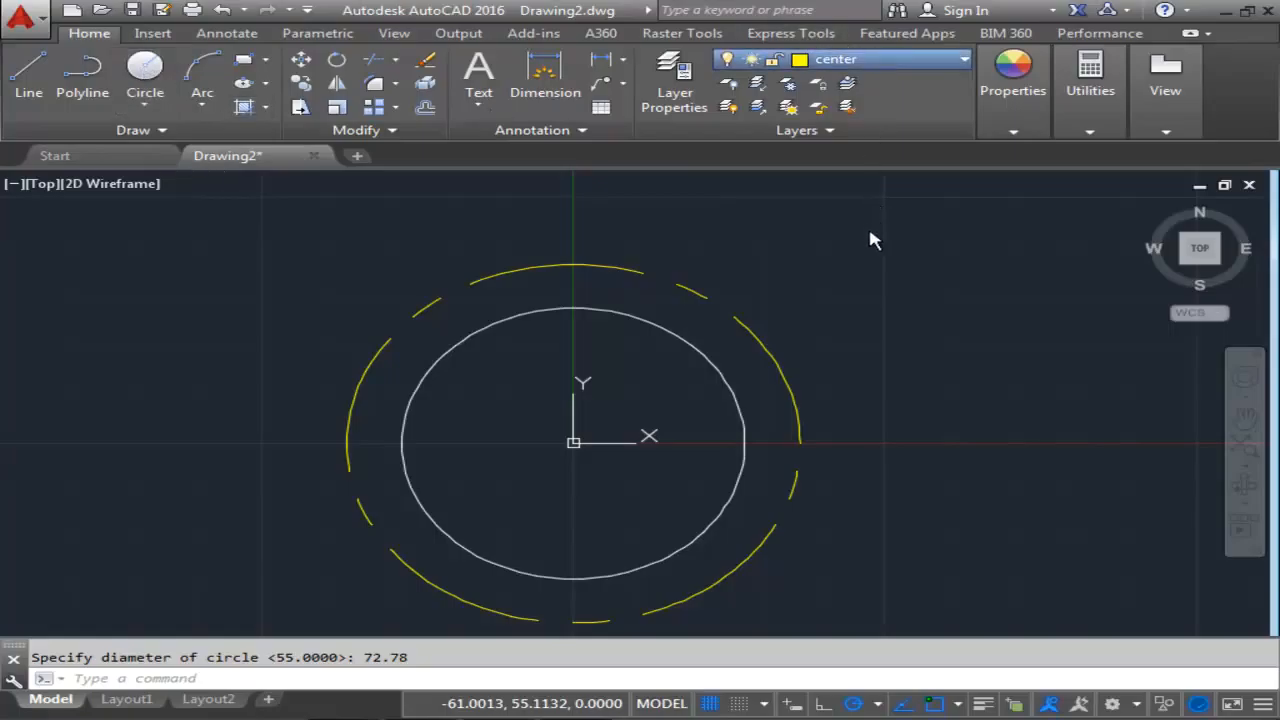
pyautogui.click(143, 66)
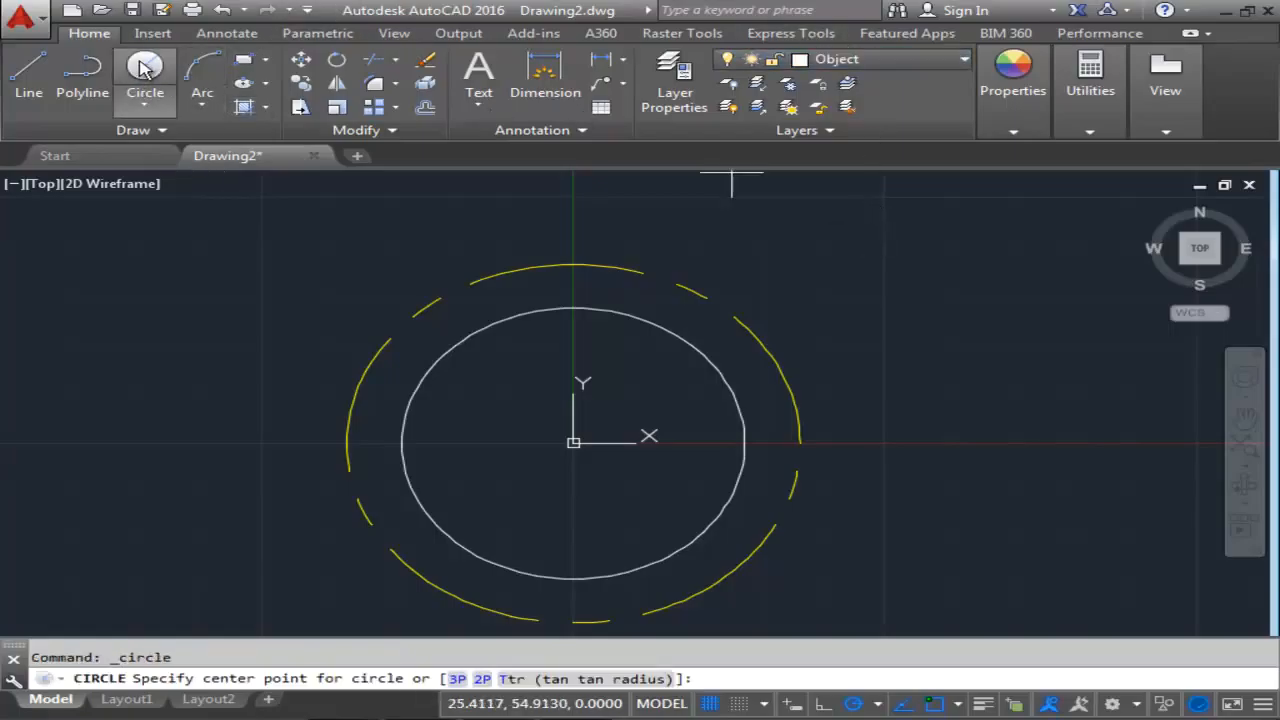
pyautogui.click(573, 266)
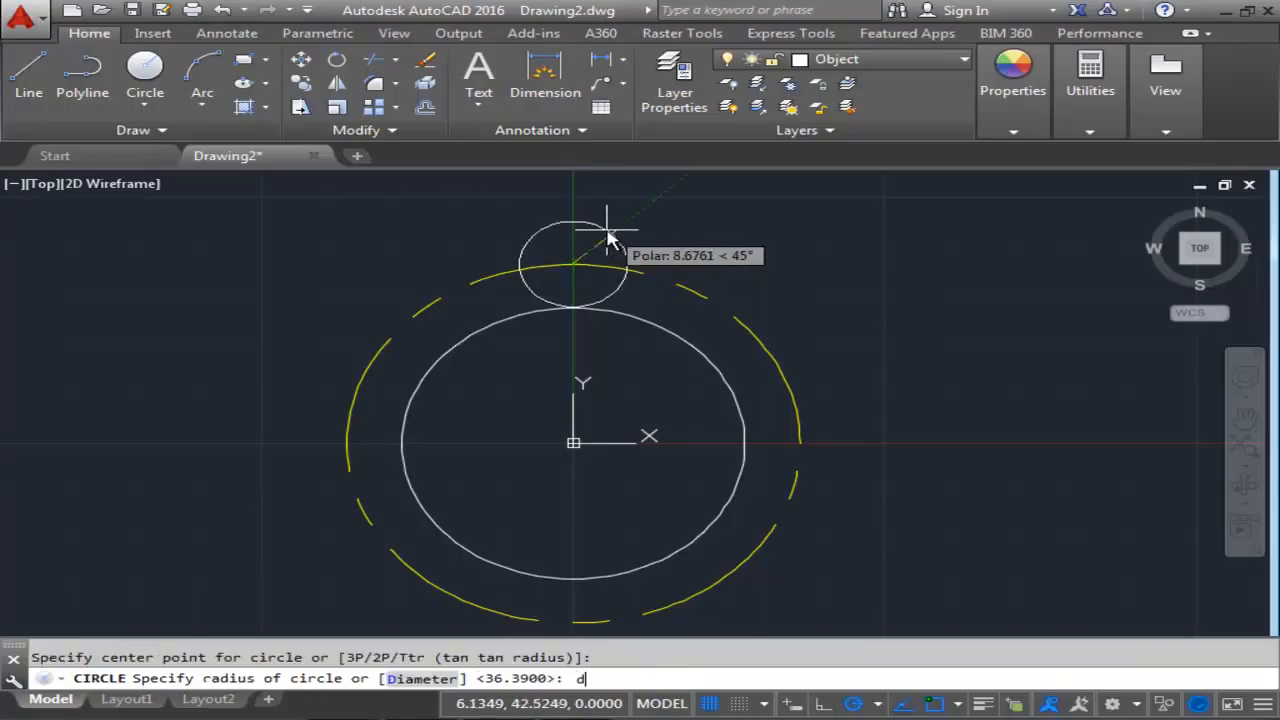
pyautogui.press('Return')
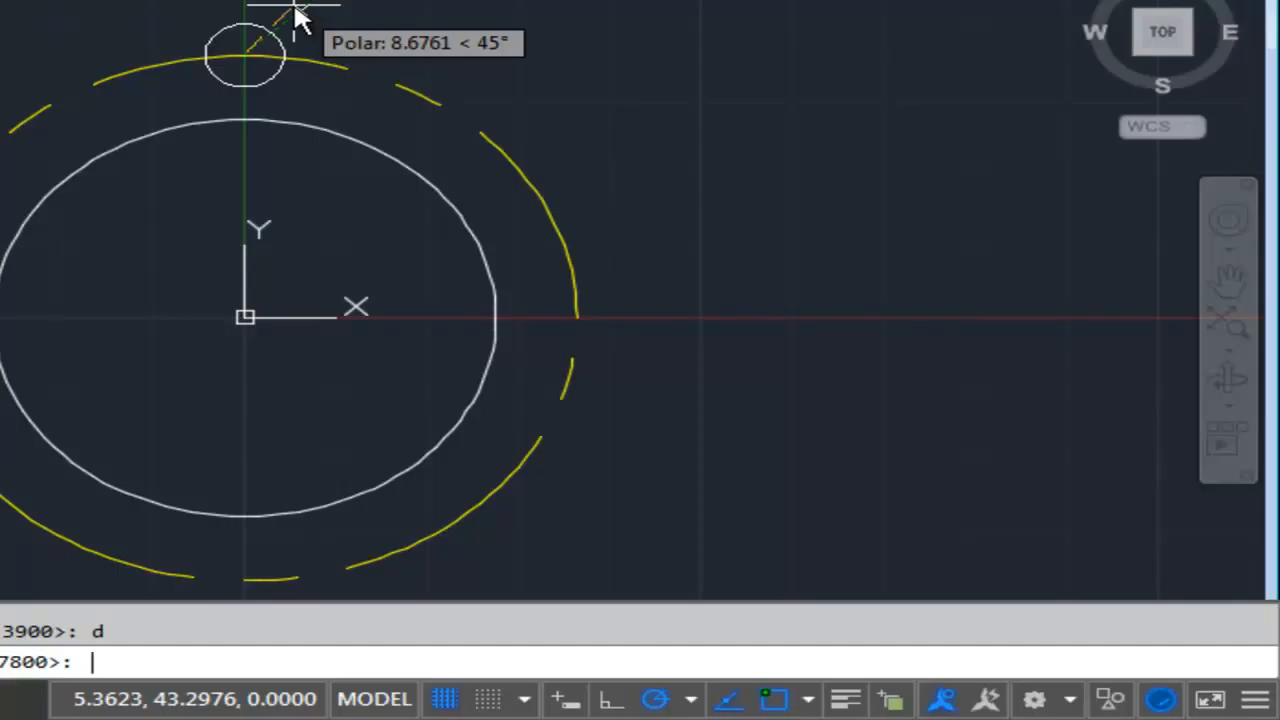
pyautogui.write('9.47')
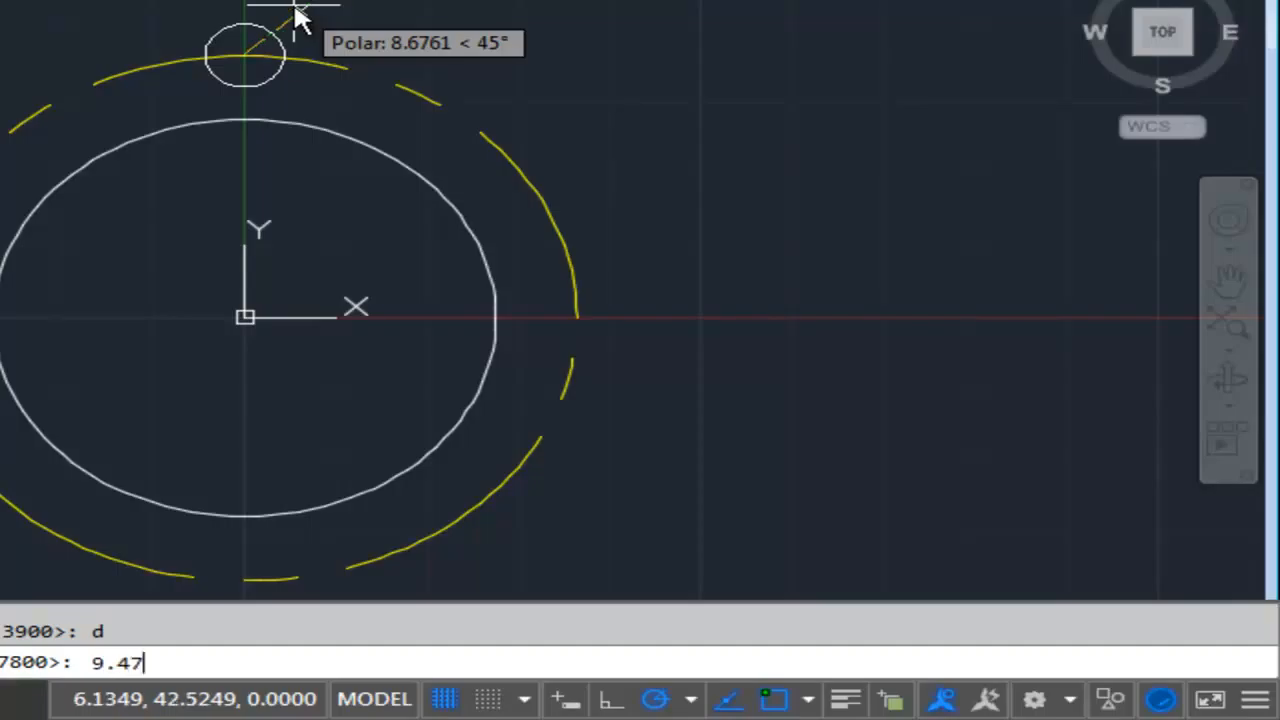
pyautogui.press('Return')
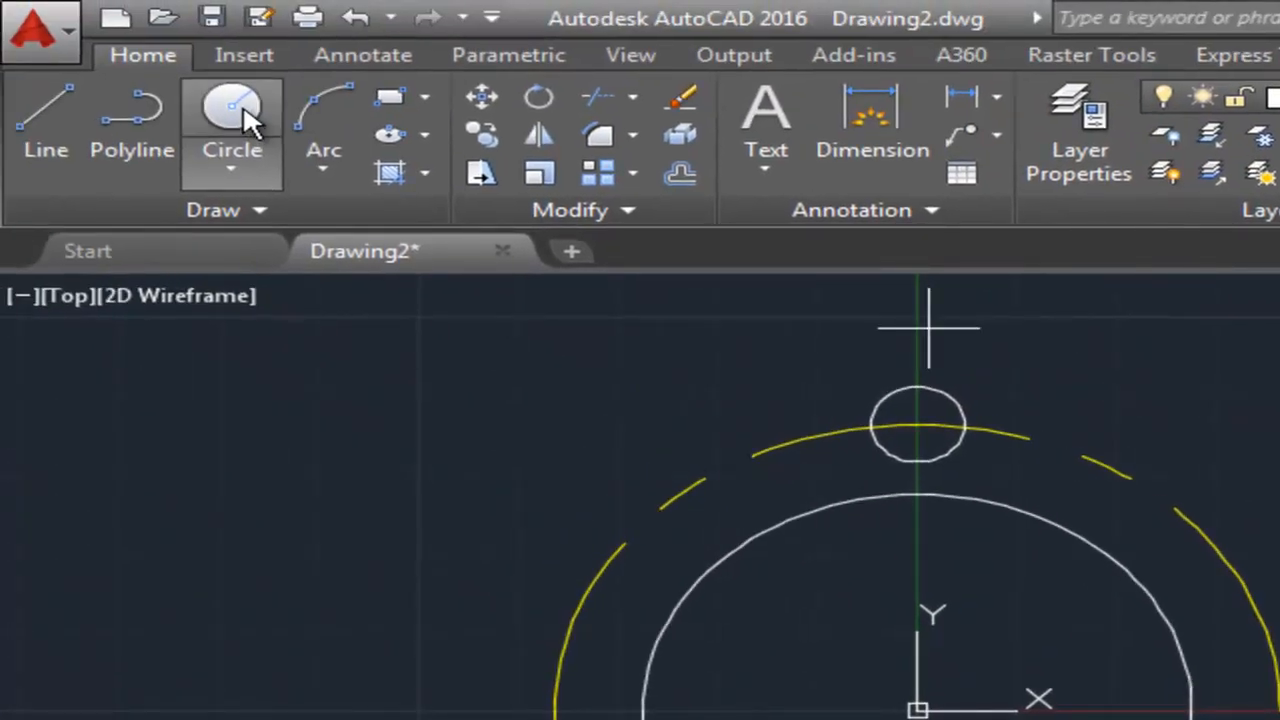
# Draw a circle with a diameter of 7.85 on the Object layer, centred on the dashed circle's lower quadrant.
pyautogui.click(245, 112)
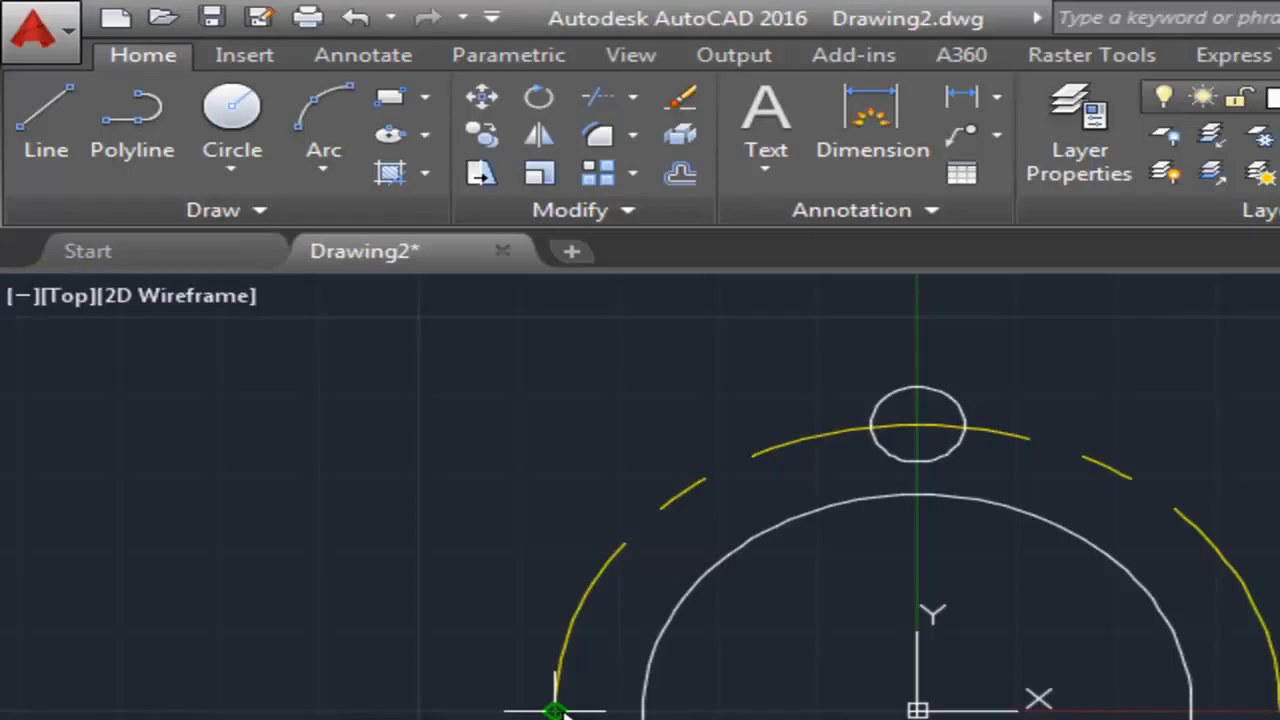
pyautogui.moveTo(555, 710)
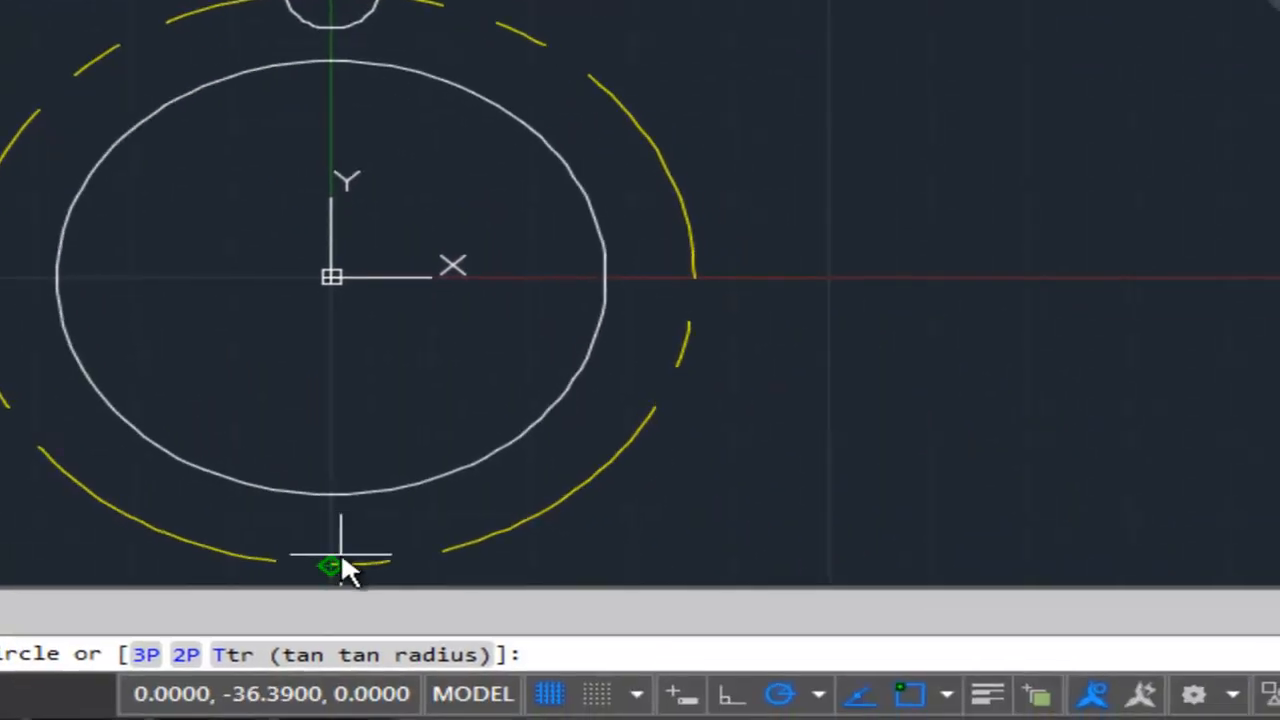
pyautogui.click(331, 565)
pyautogui.moveTo(364, 412); pyautogui.dragTo(322, 160, button='middle')
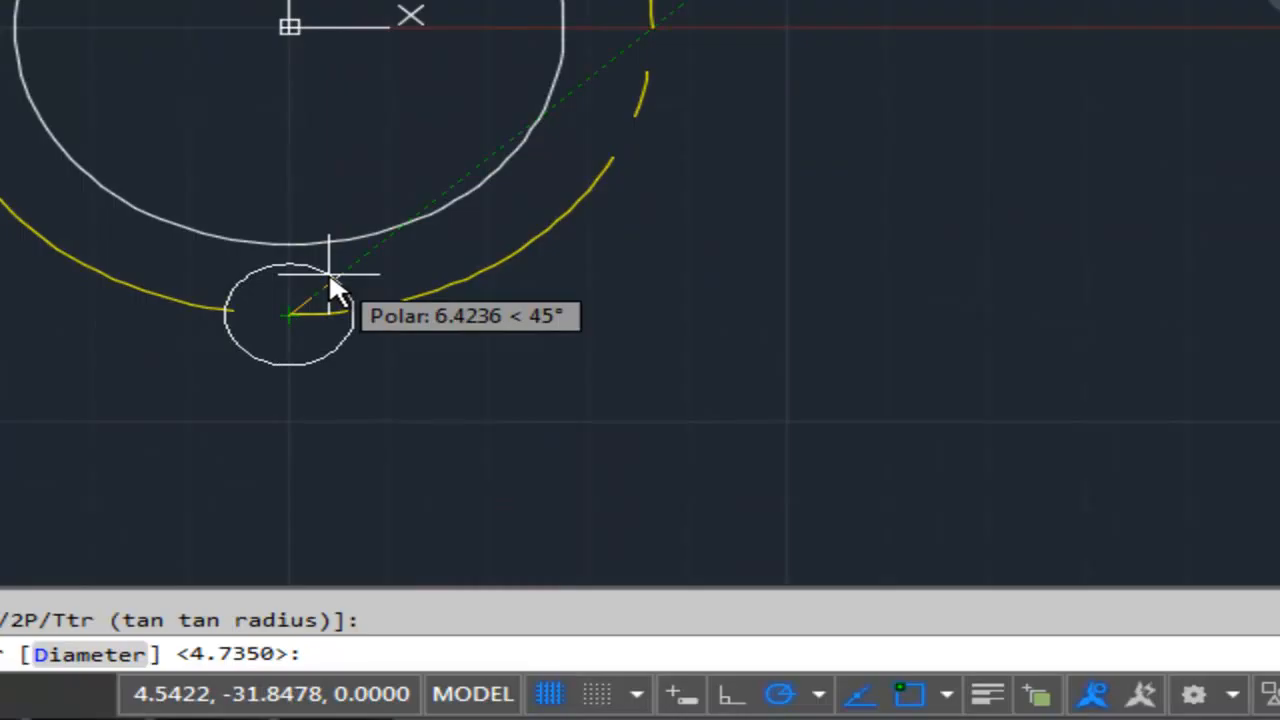
pyautogui.write('d')
pyautogui.press('Return')
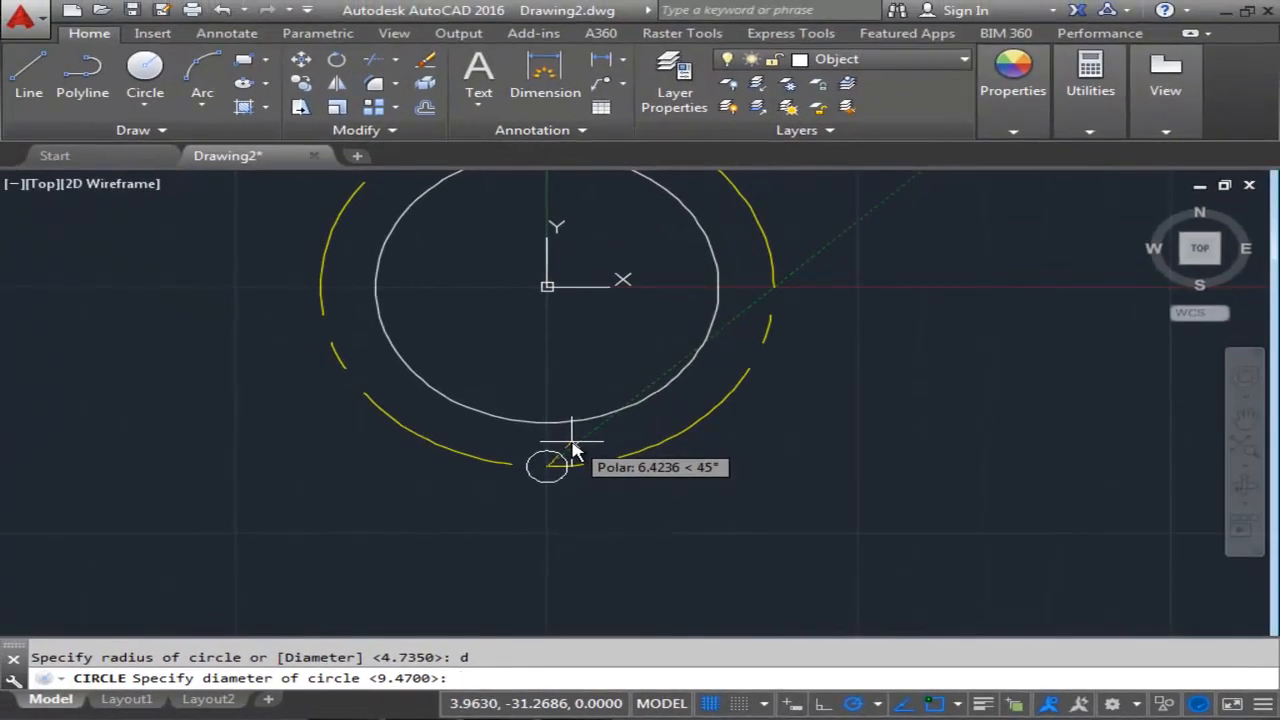
pyautogui.write('7.85')
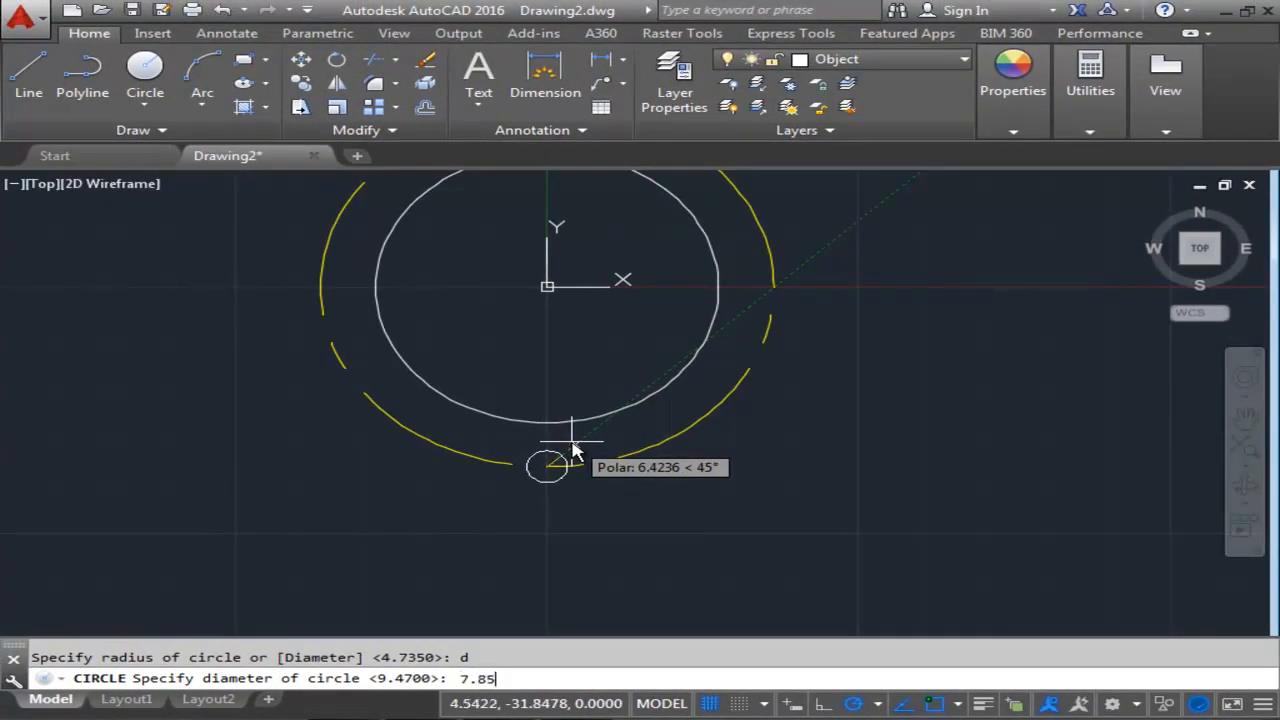
pyautogui.press('Return')
# Create a polar array of the 9.47-diameter circle with 5 items over 360 degrees around the origin.
pyautogui.scroll(-3, 386, 420)
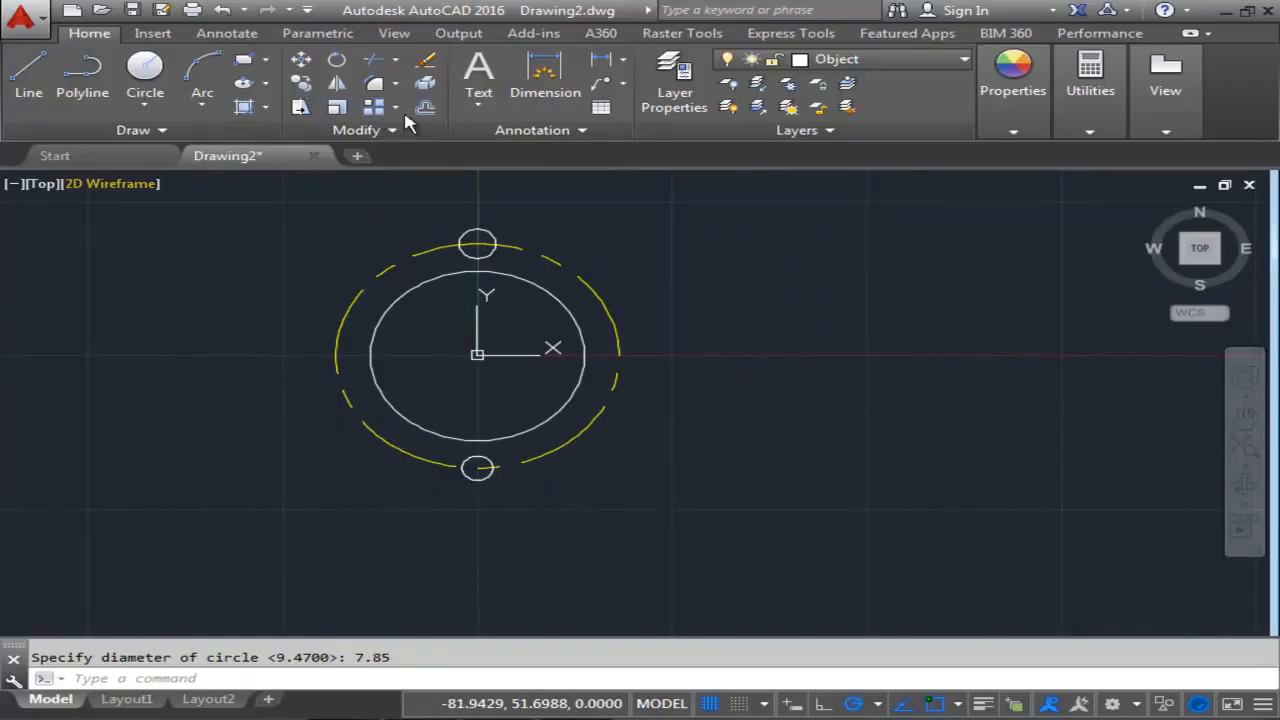
pyautogui.click(396, 112)
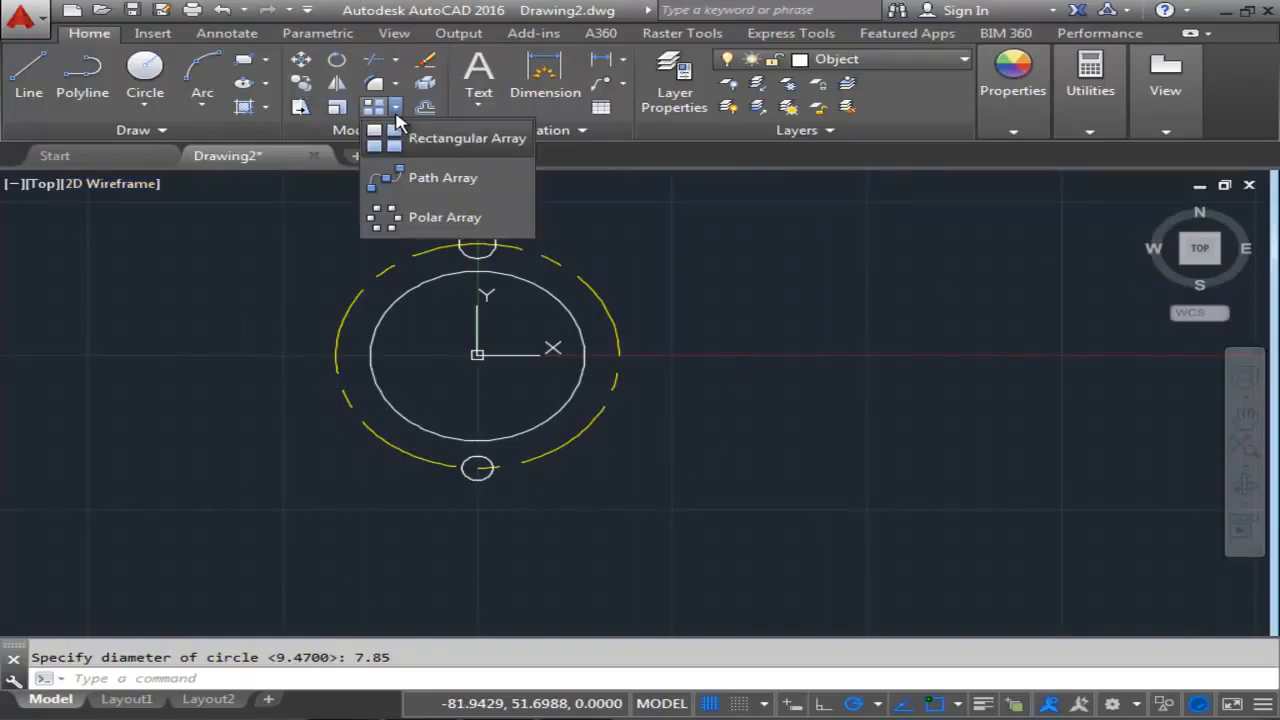
pyautogui.click(428, 222)
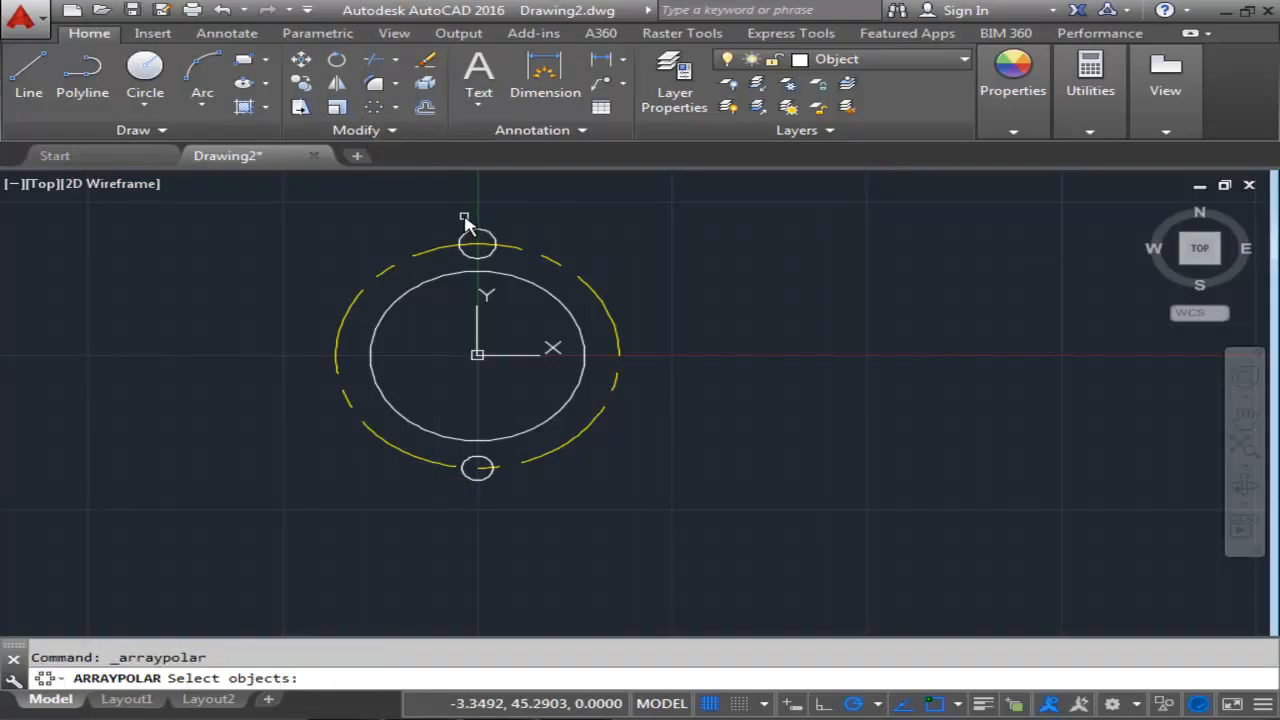
pyautogui.click(472, 236)
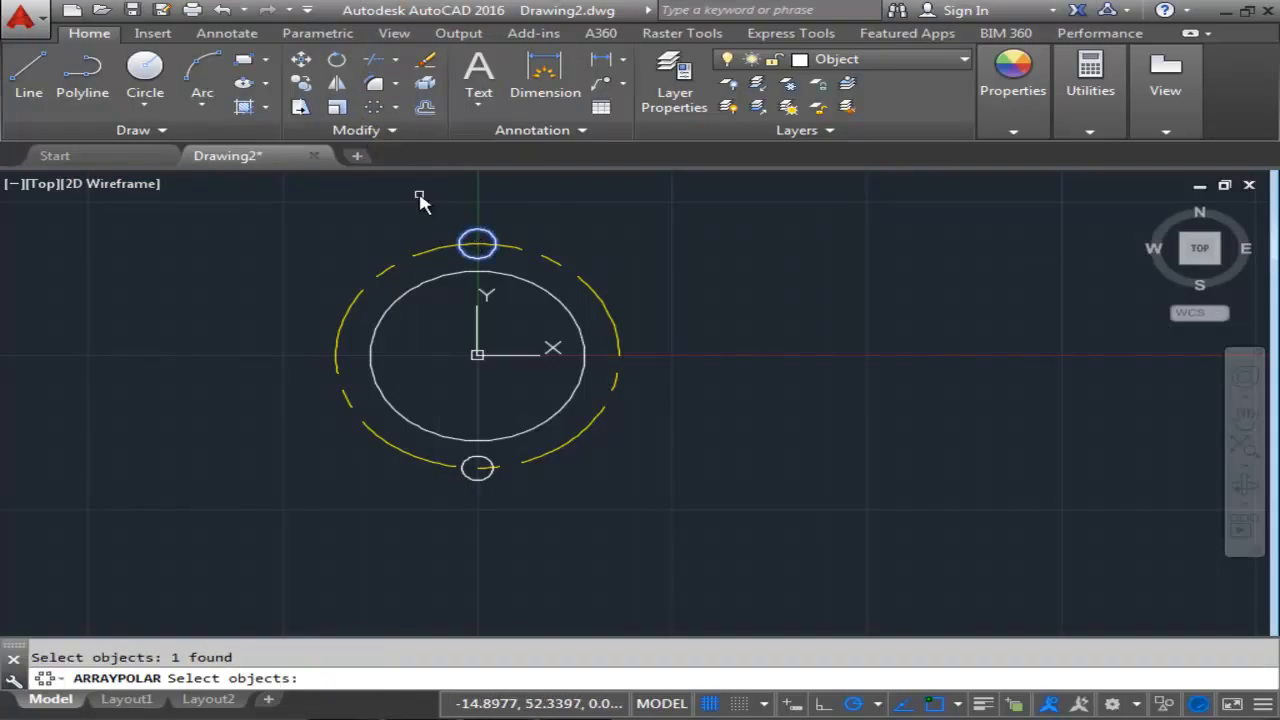
pyautogui.press('Return')
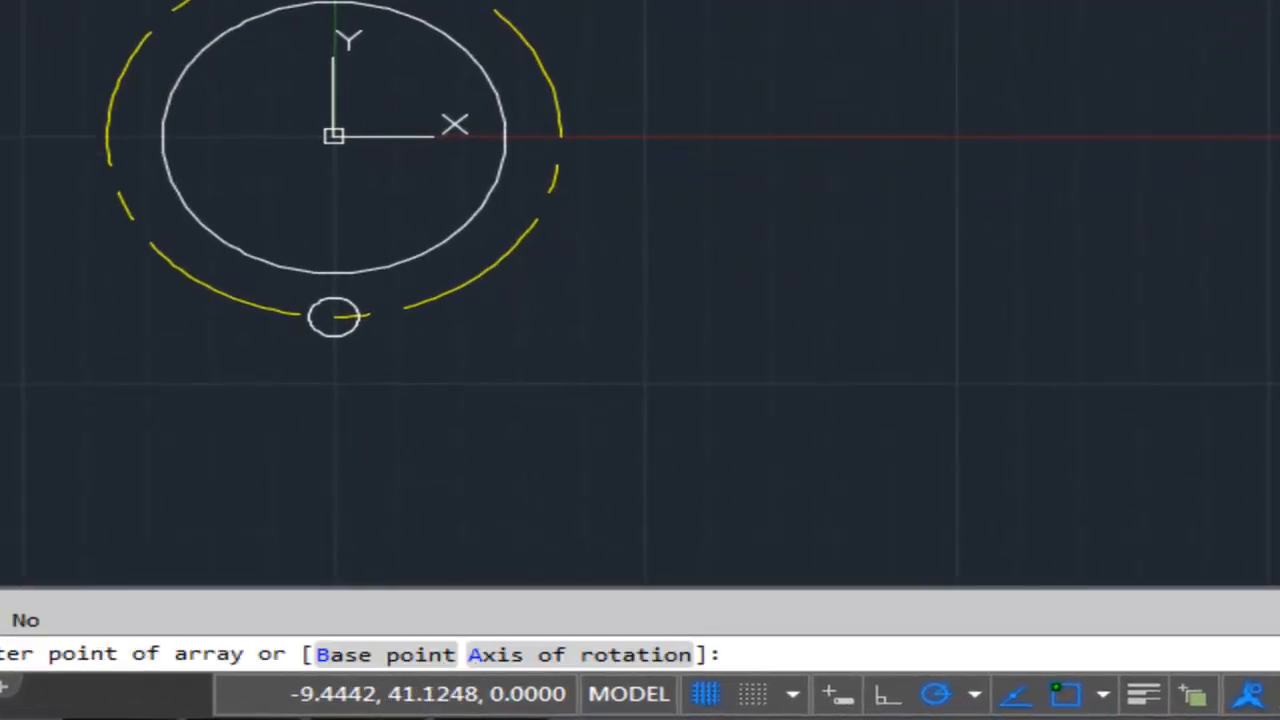
pyautogui.click(339, 135)
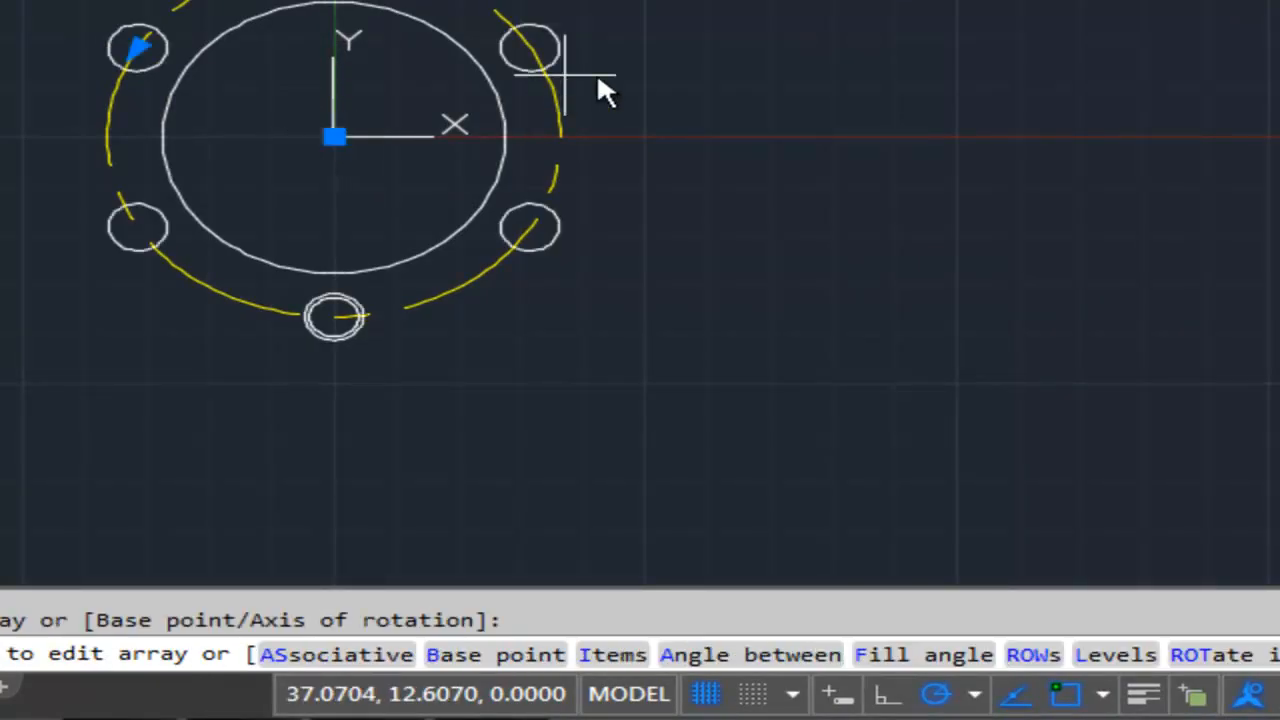
pyautogui.moveTo(677, 114); pyautogui.dragTo(620, 200, button='middle')
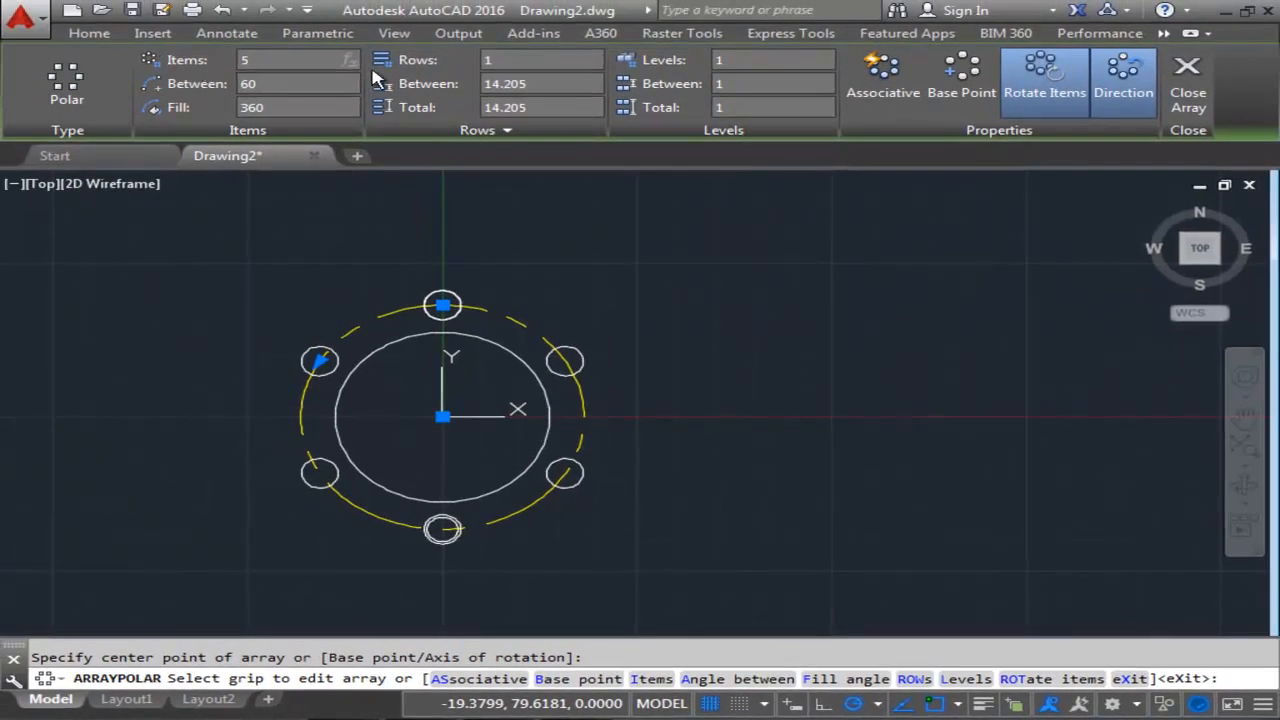
pyautogui.press('Return')
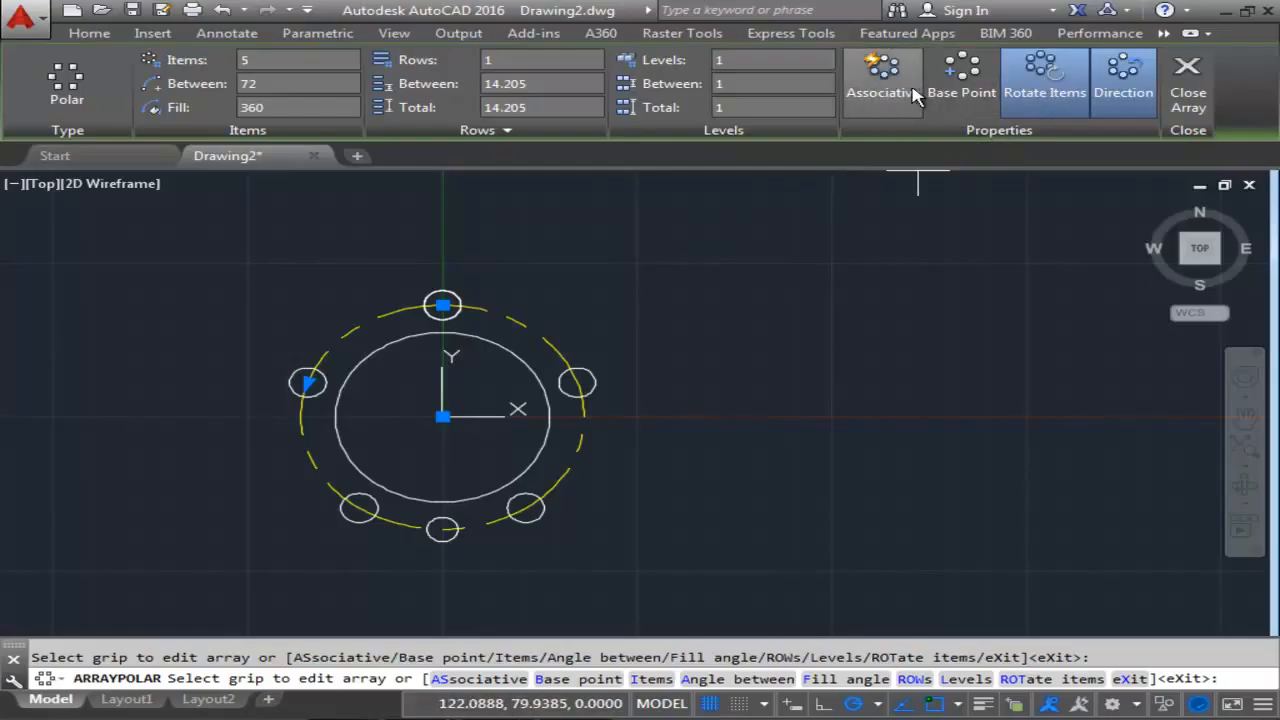
pyautogui.click(1190, 92)
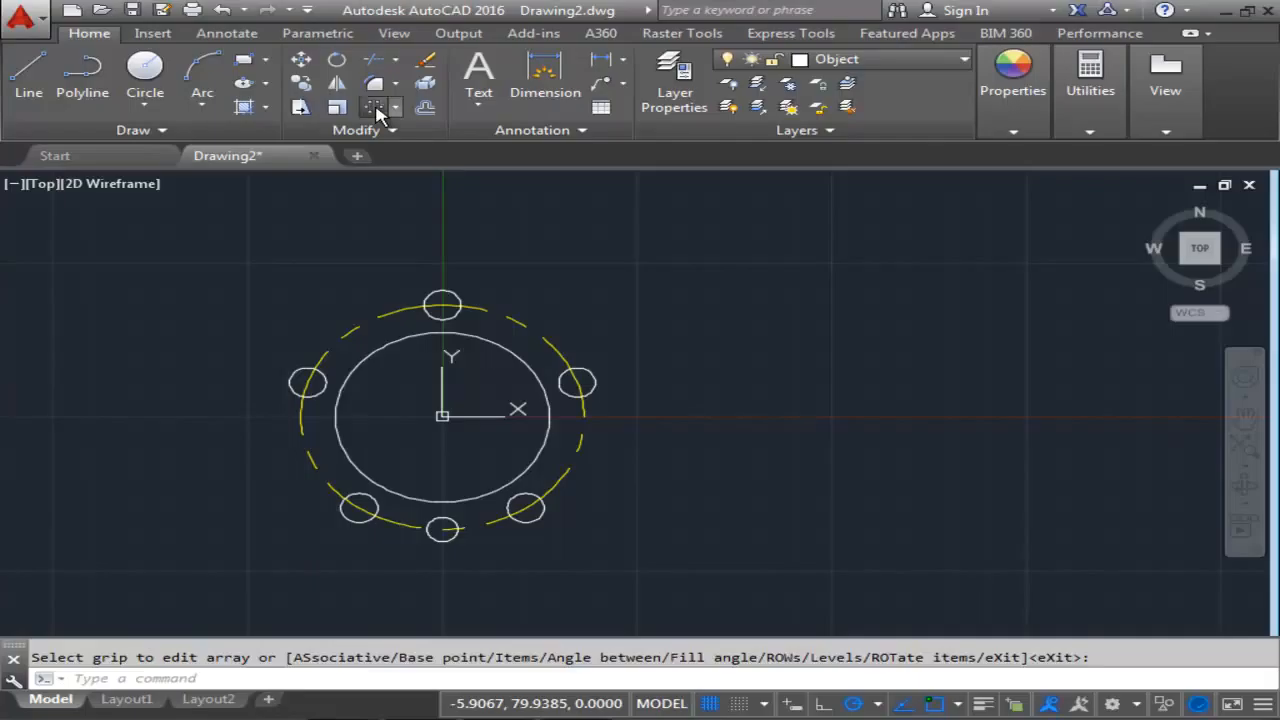
# Create a polar array of the 7.85-diameter circle with 5 items over 360 degrees around the origin.
pyautogui.click(375, 108)
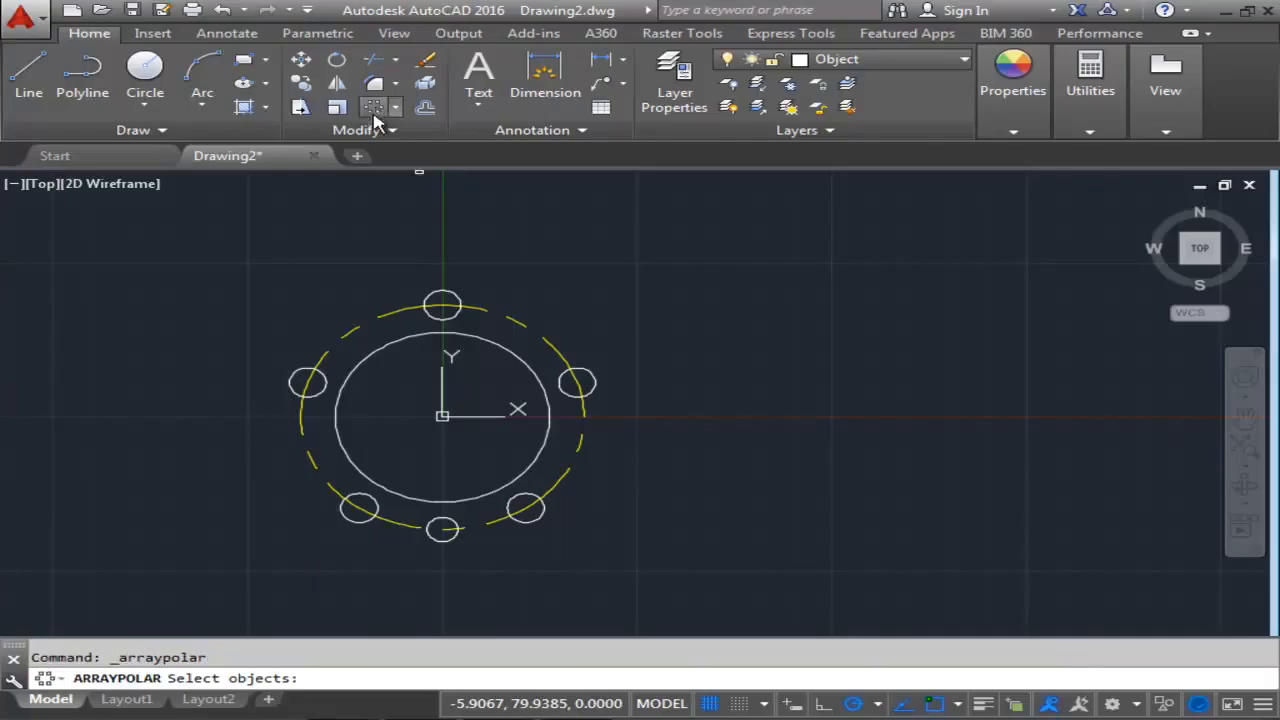
pyautogui.click(443, 529)
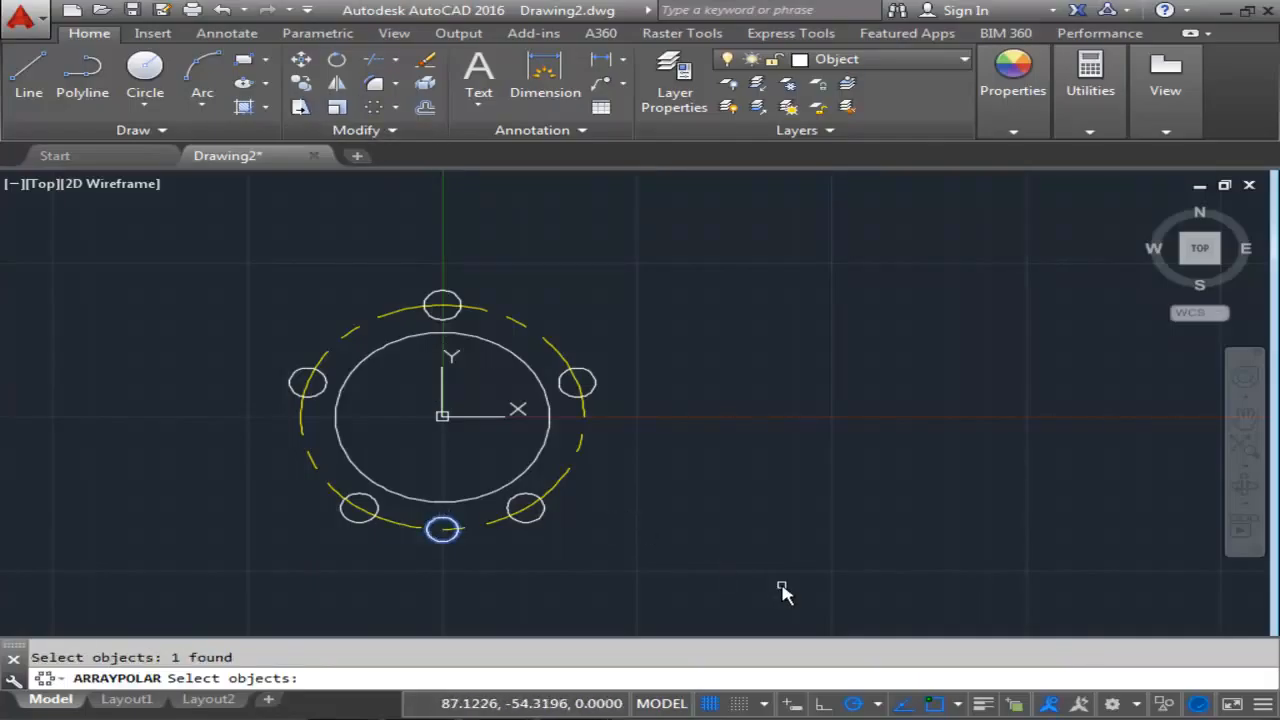
pyautogui.press('Return')
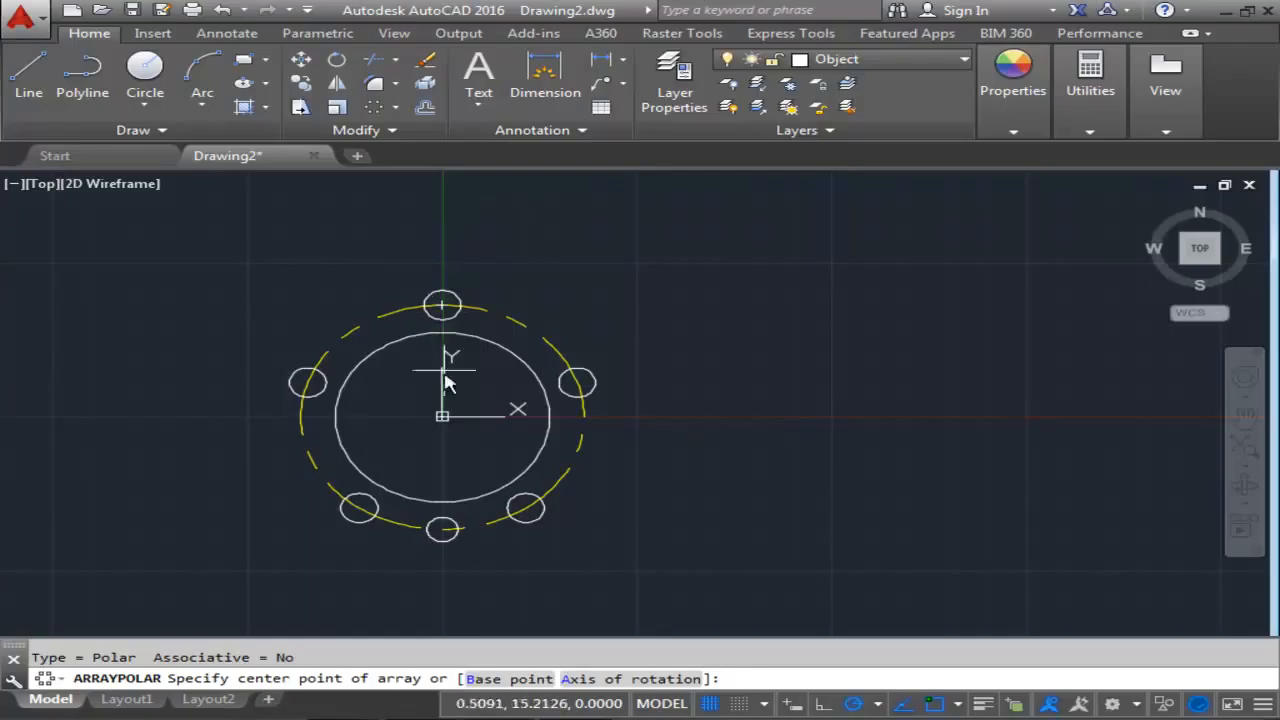
pyautogui.click(442, 416)
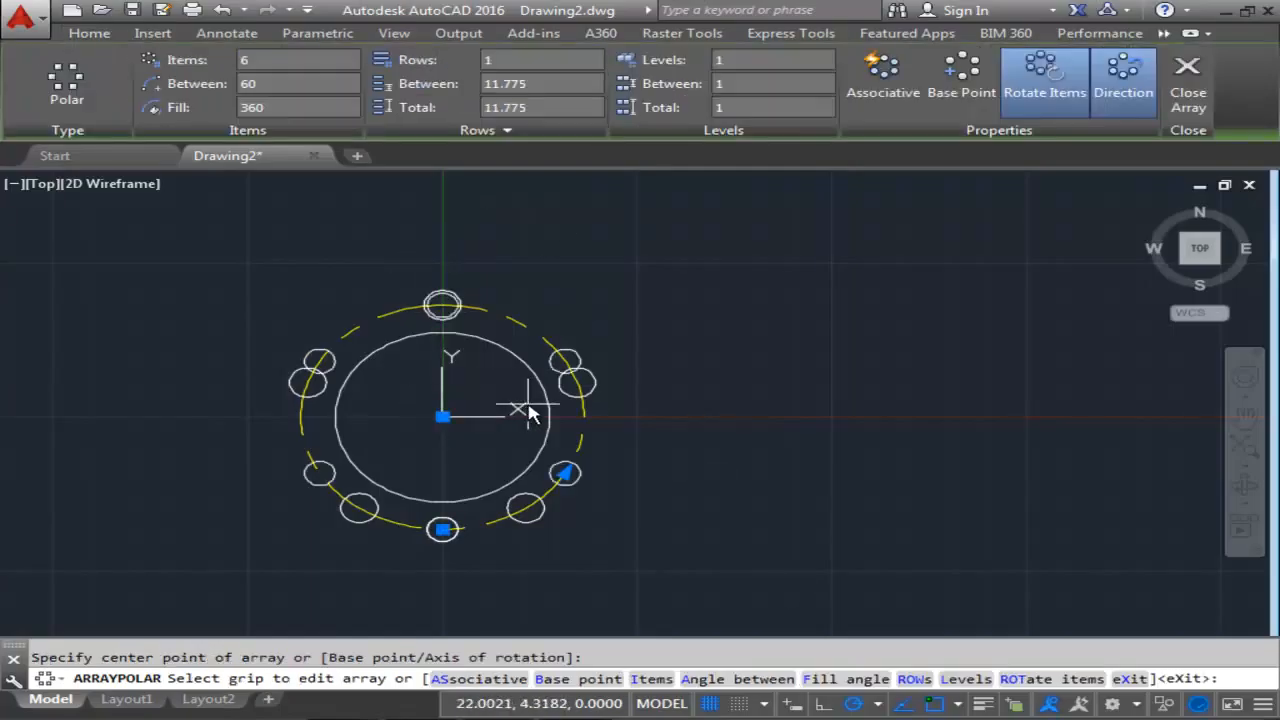
pyautogui.click(208, 62)
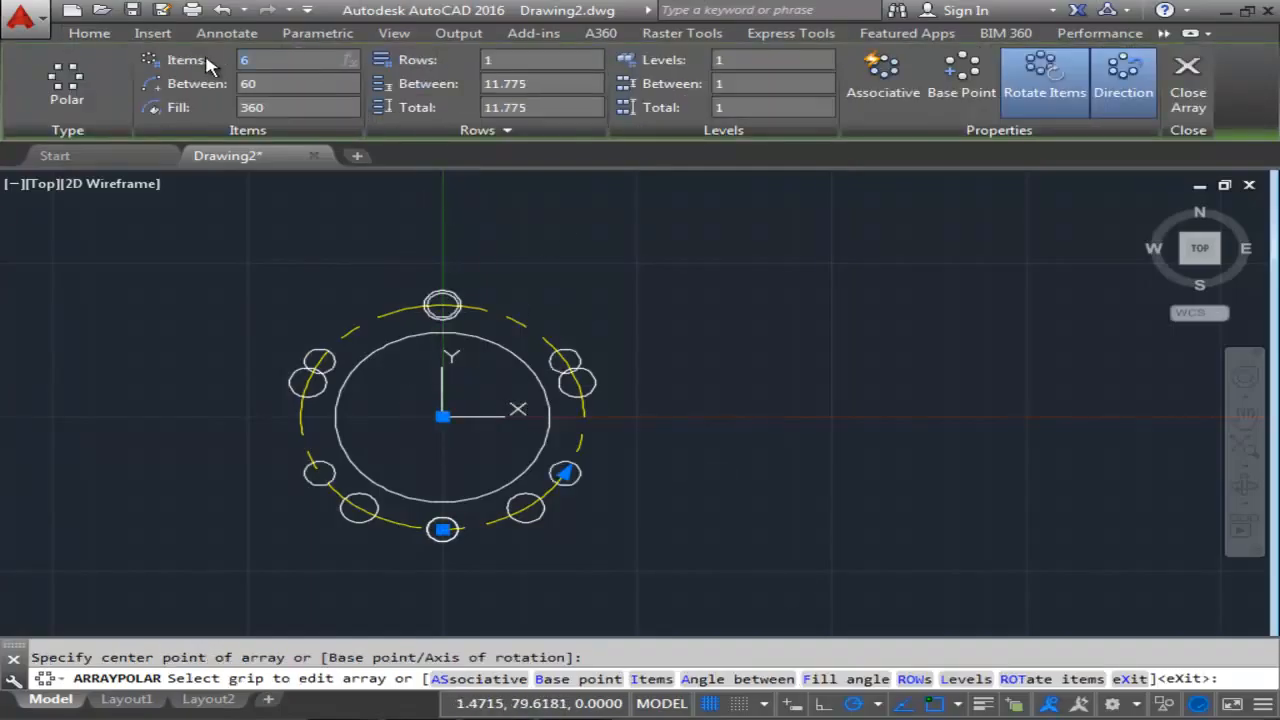
pyautogui.write('5')
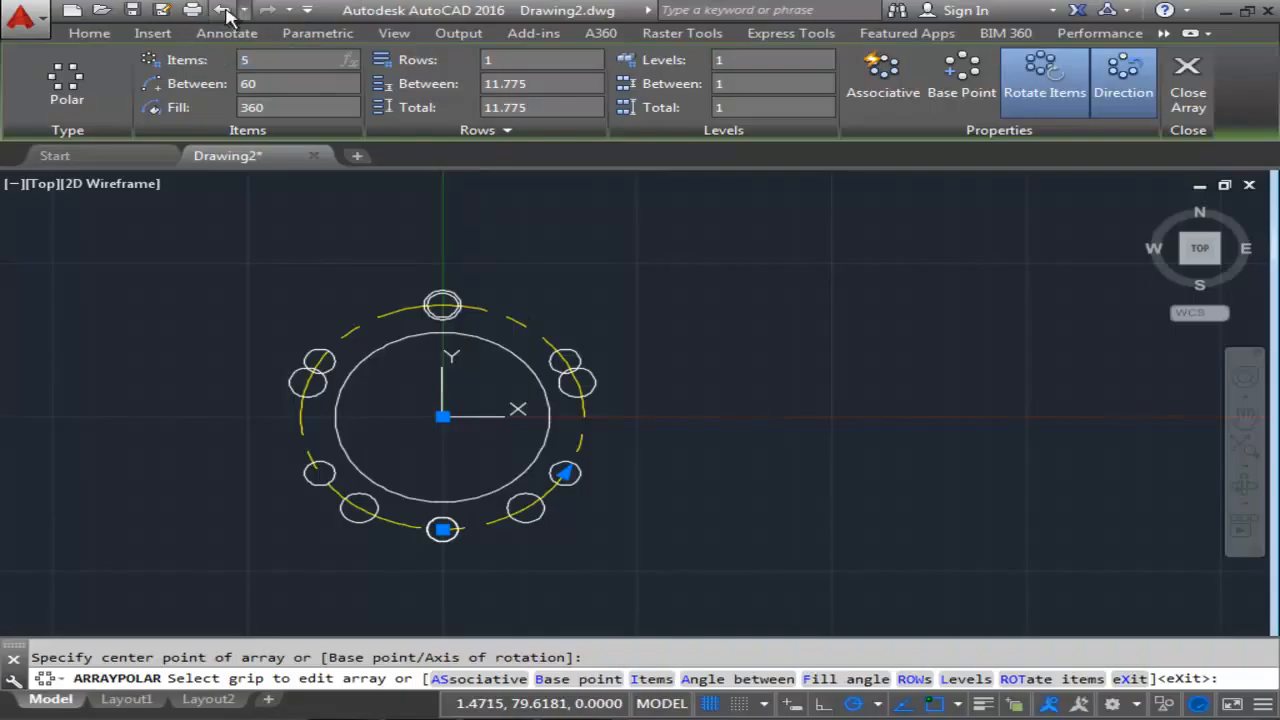
pyautogui.press('Return')
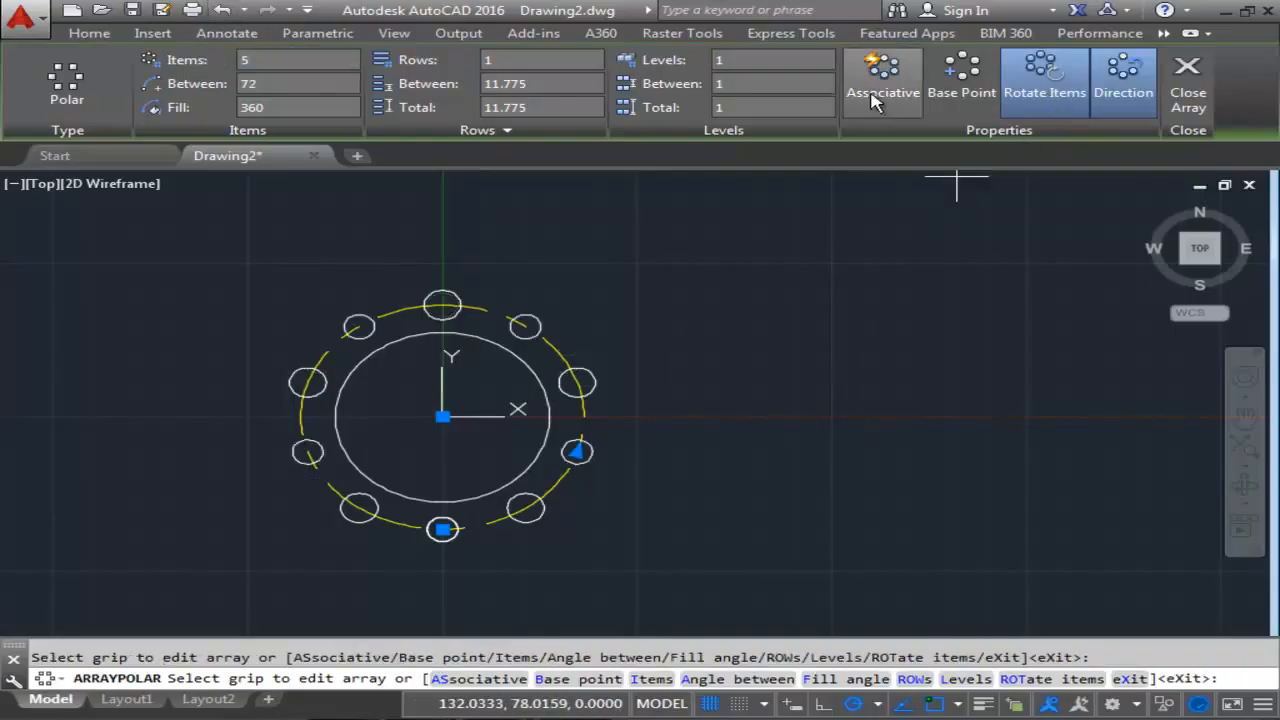
pyautogui.click(1188, 88)
# Make the center layer current and draw a circle with a diameter of 132.76 centred at the origin.
pyautogui.moveTo(737, 339); pyautogui.dragTo(795, 313, button='middle')
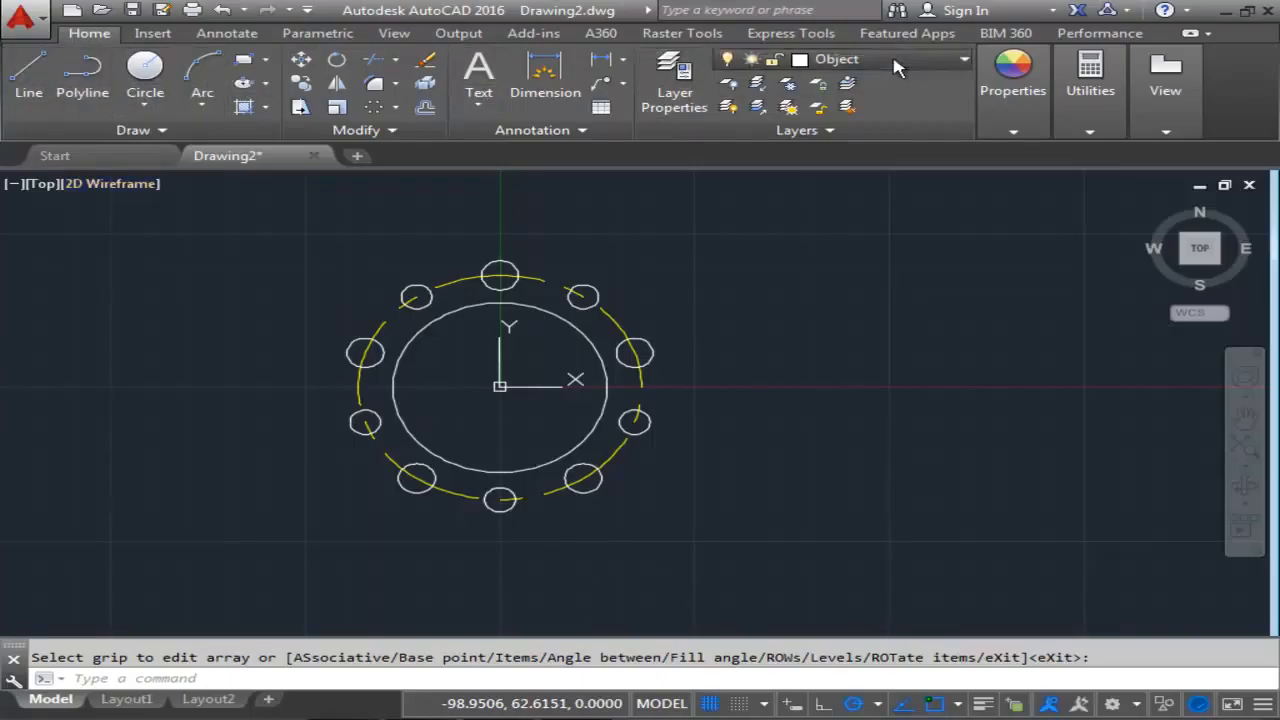
pyautogui.click(856, 110)
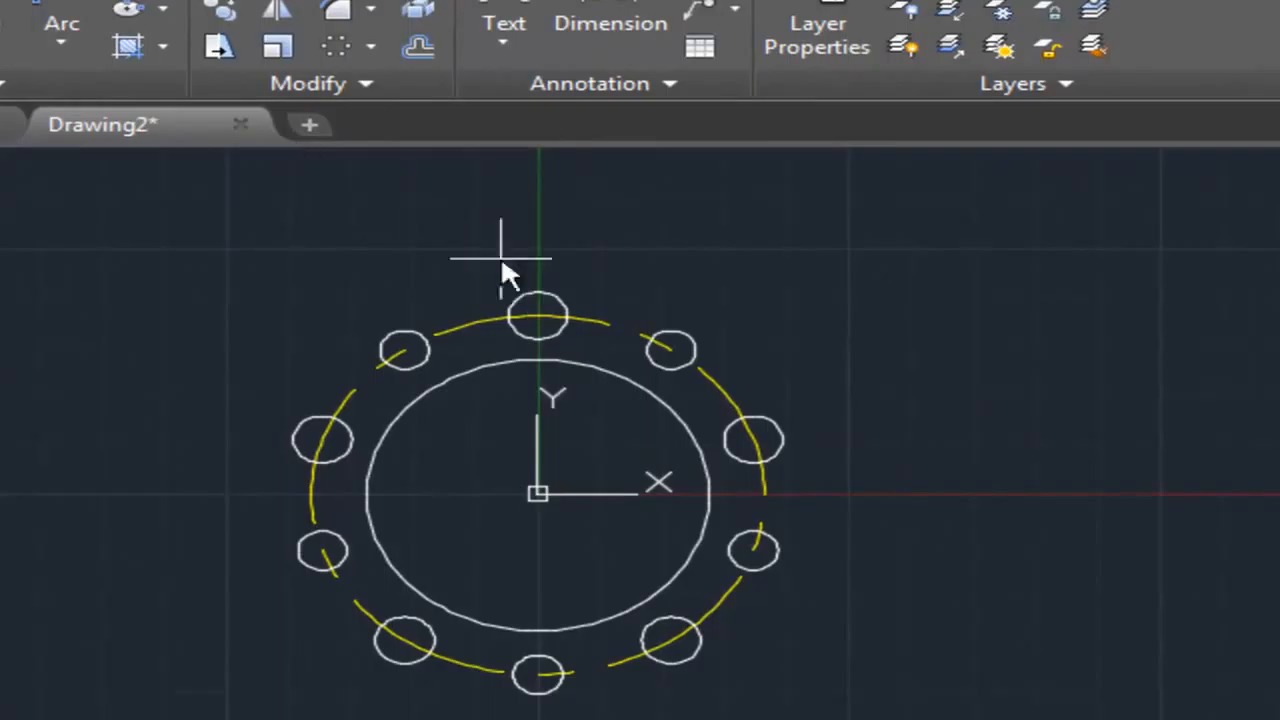
pyautogui.click(537, 493)
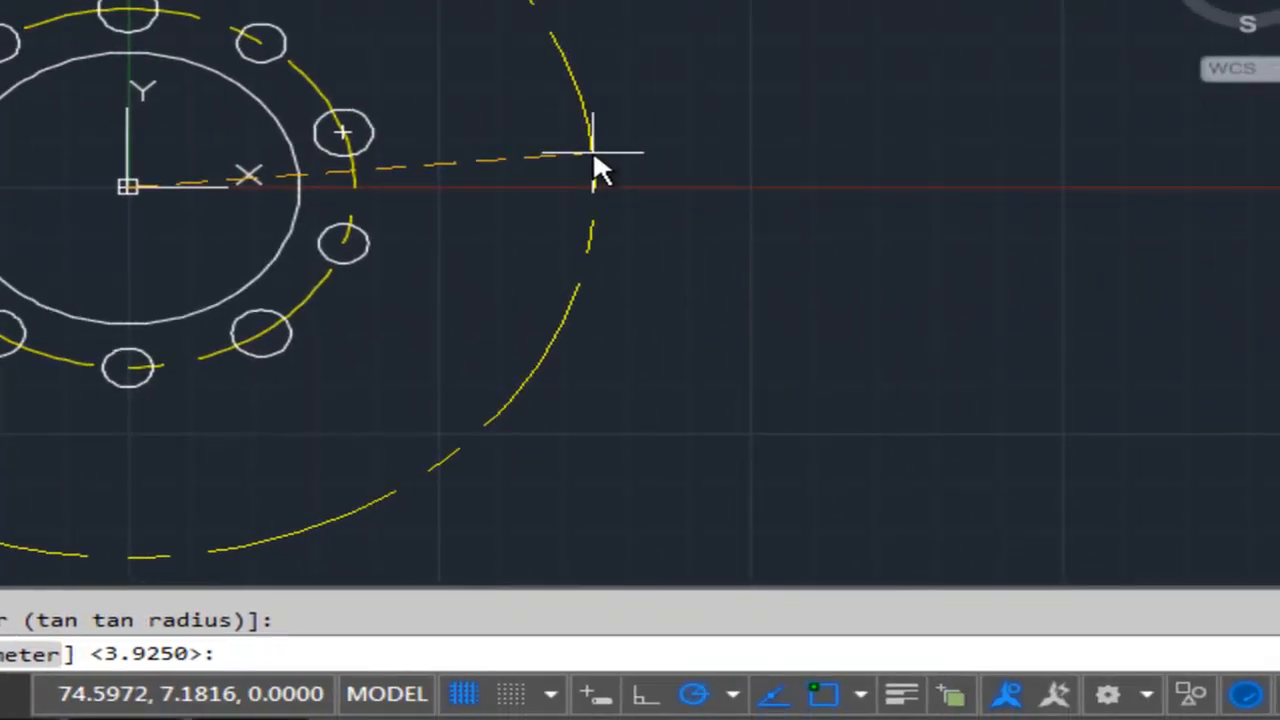
pyautogui.write('d')
pyautogui.press('Return')
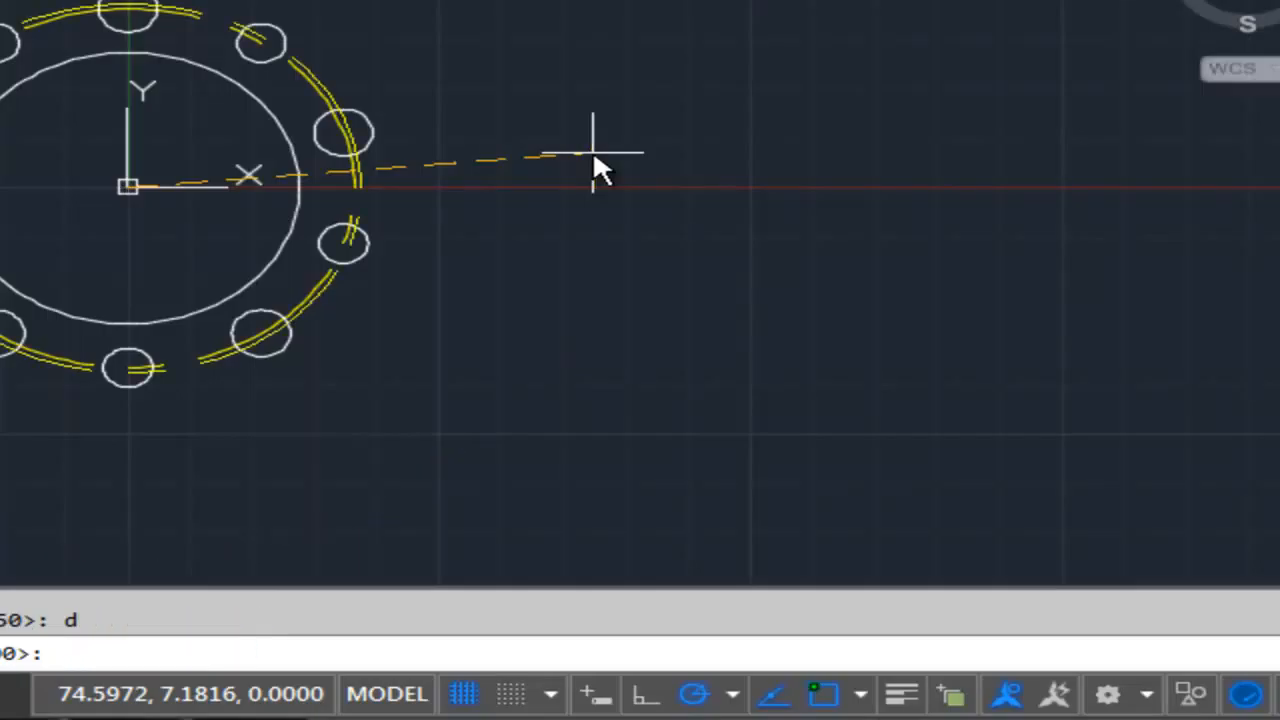
pyautogui.write('1')
pyautogui.write('32.76')
pyautogui.press('Return')
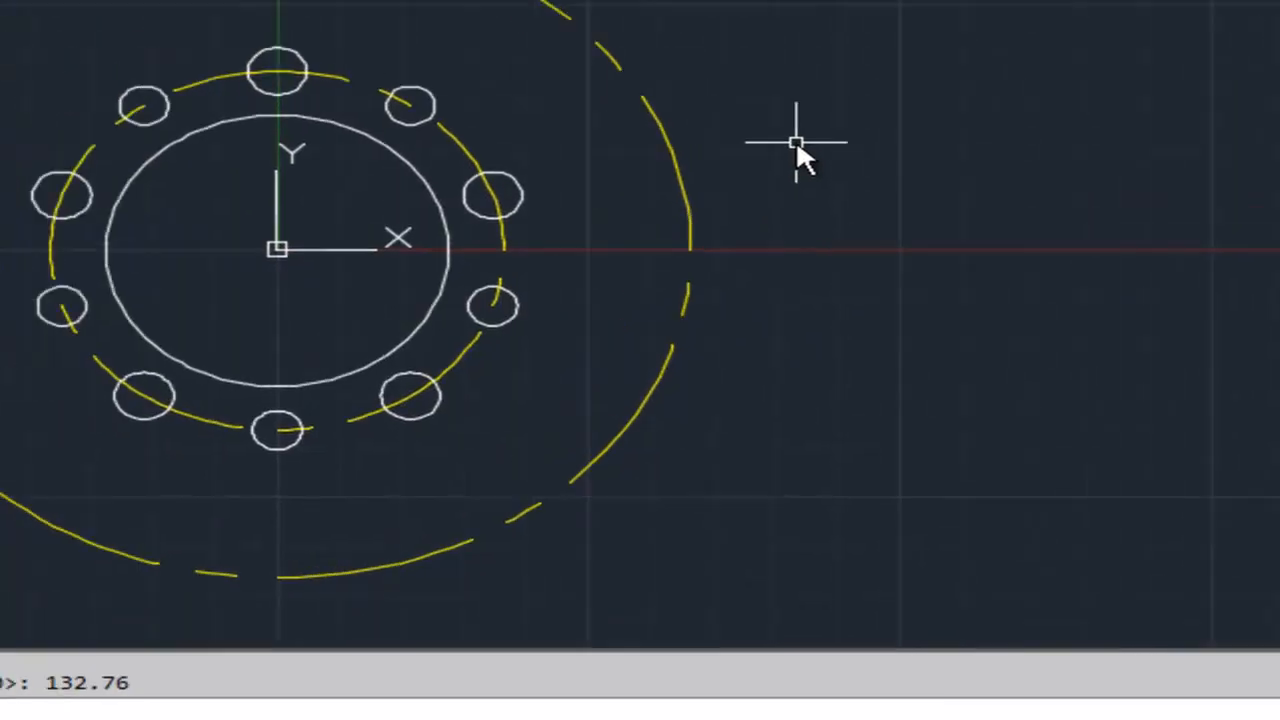
# Draw a circle with a diameter of 24.84 on the Object layer, centred on the outer dashed circle's right quadrant.
pyautogui.moveTo(854, 495); pyautogui.dragTo(864, 514, button='middle')
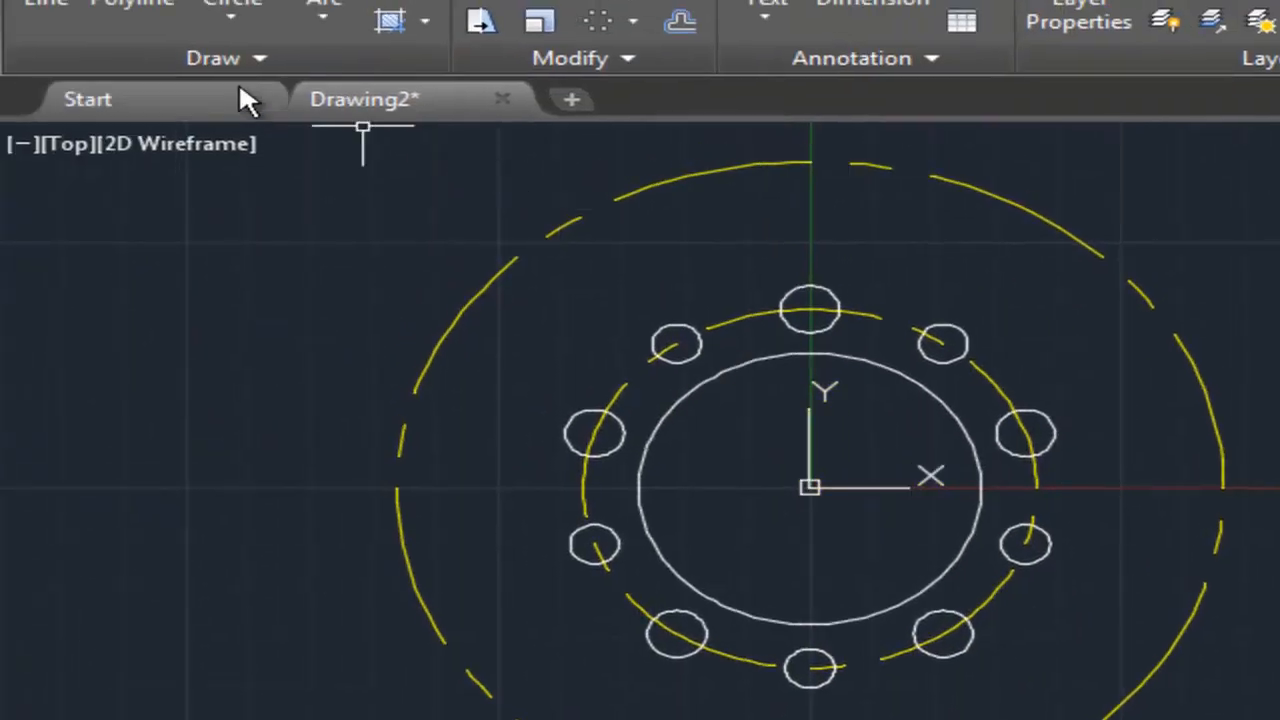
pyautogui.moveTo(376, 124); pyautogui.dragTo(337, 238, button='middle')
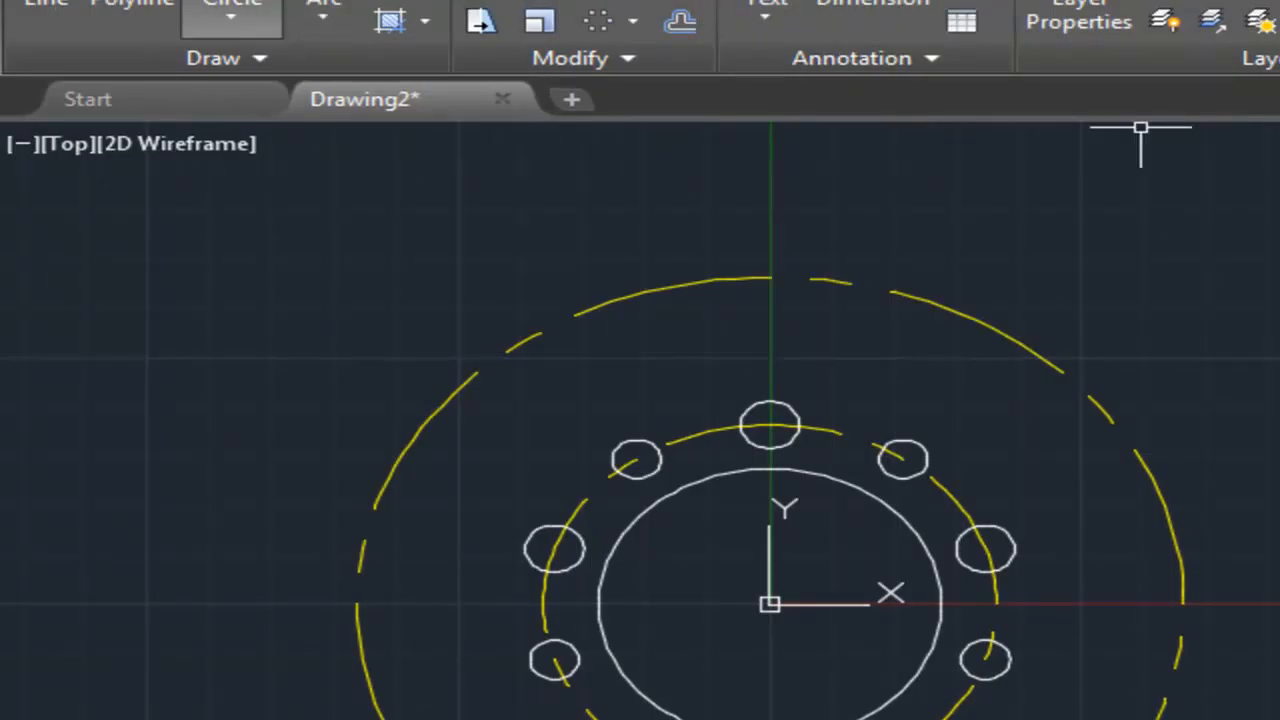
pyautogui.moveTo(846, 194); pyautogui.dragTo(904, 211, button='middle')
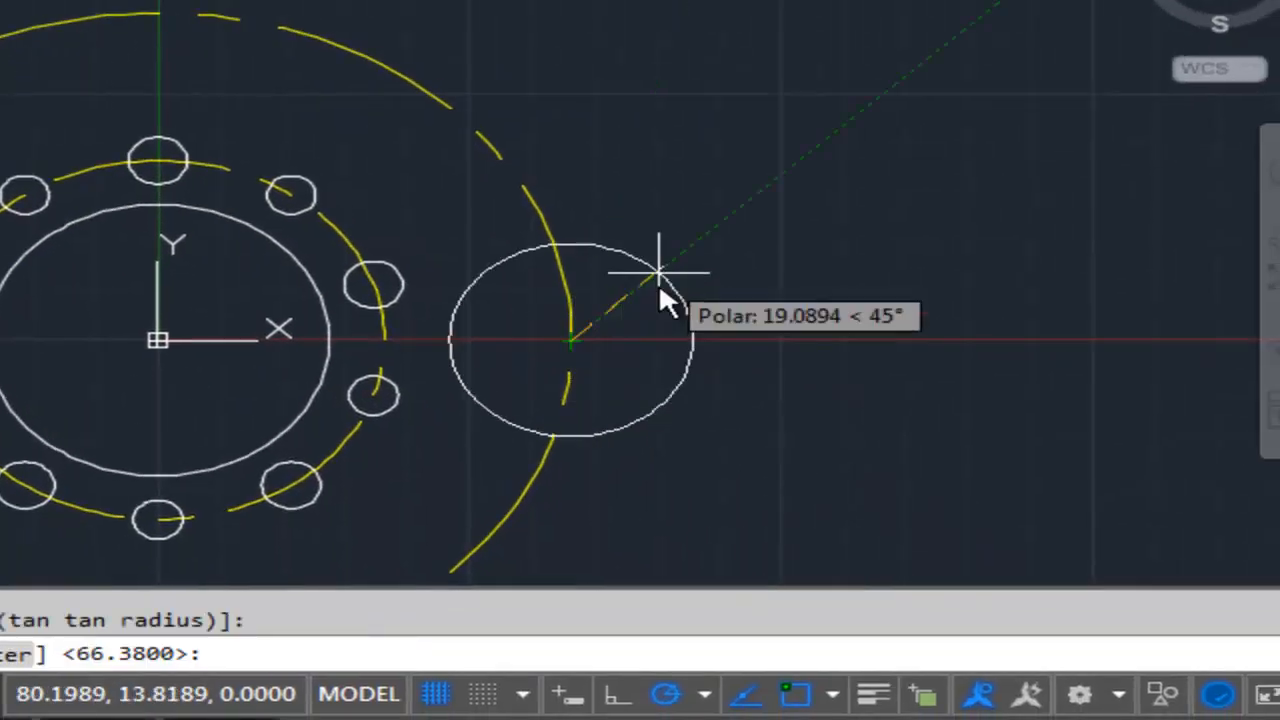
pyautogui.write('d')
pyautogui.press('Return')
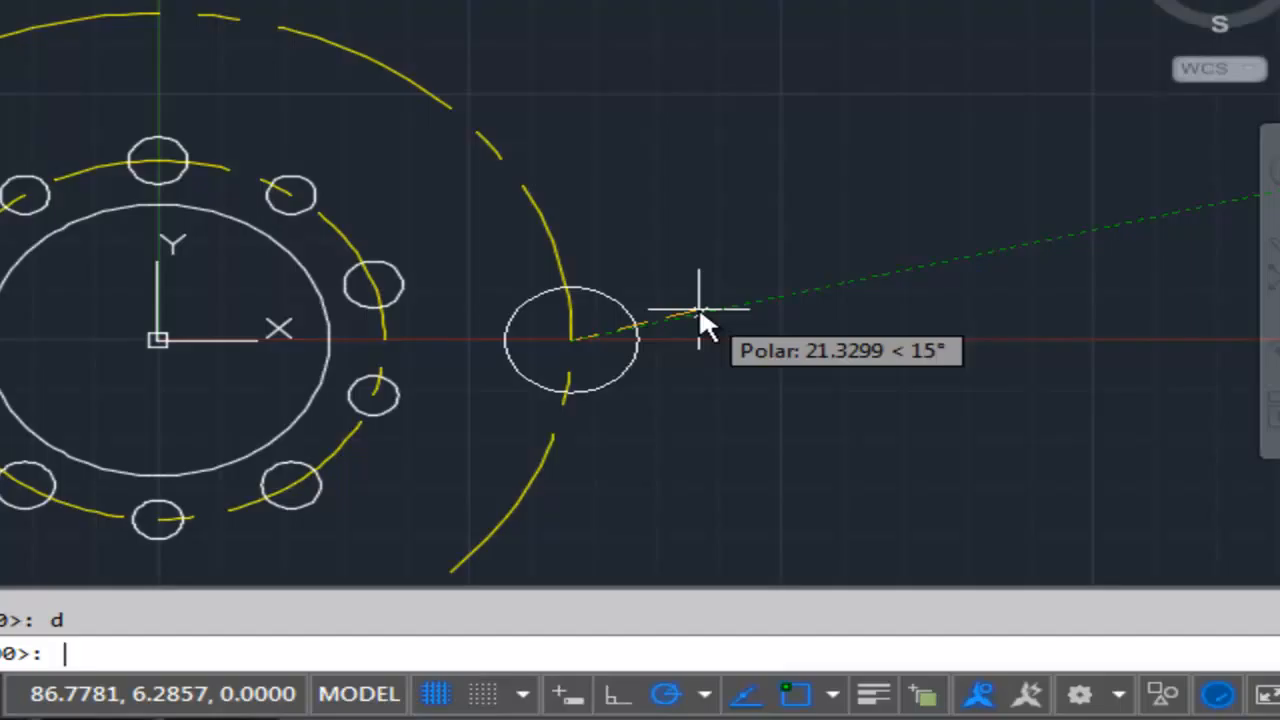
pyautogui.write('24.8')
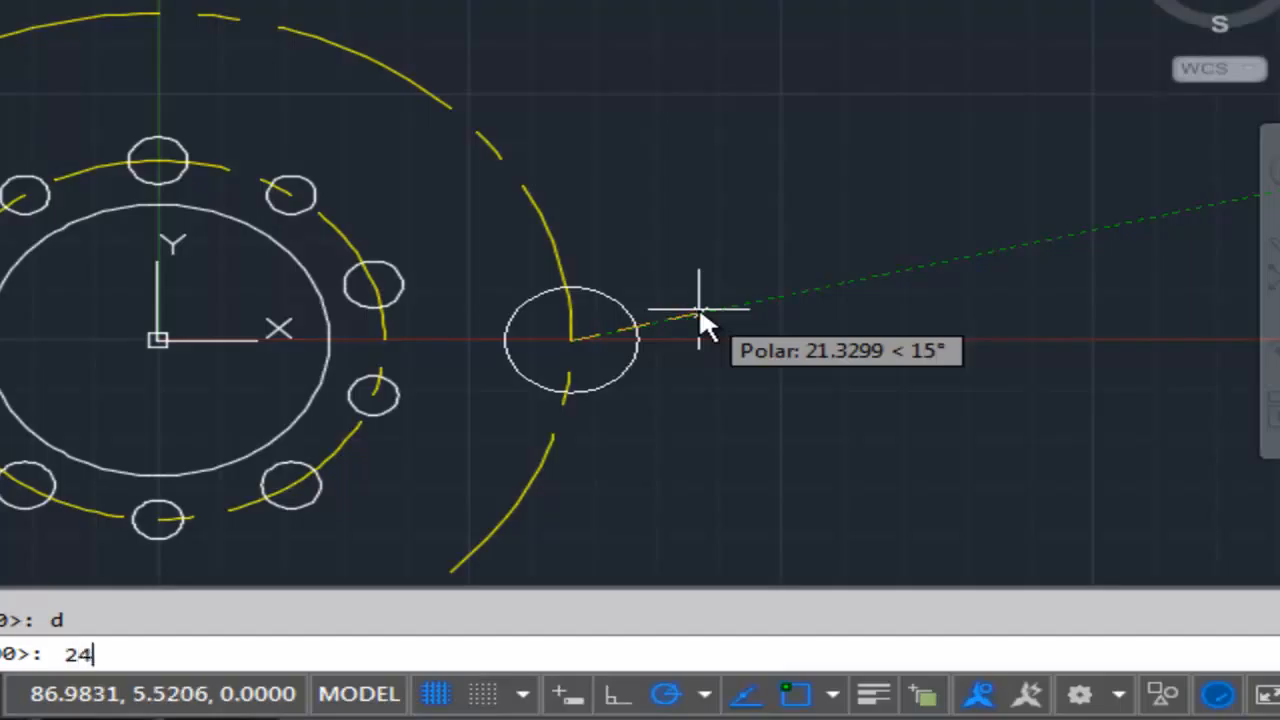
pyautogui.write('4')
pyautogui.press('Return')
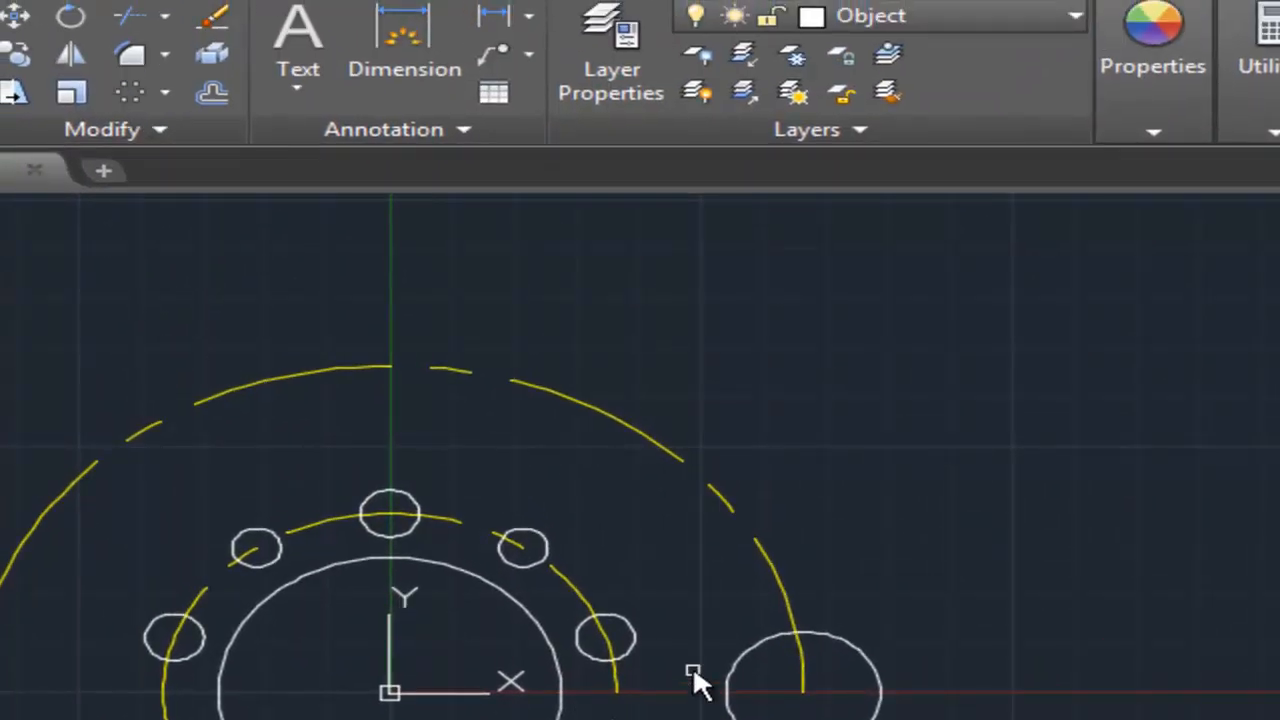
# Create a polar array of the 24.84-diameter circle with 10 items over 360 degrees around the origin.
pyautogui.click(730, 672)
pyautogui.press('Return')
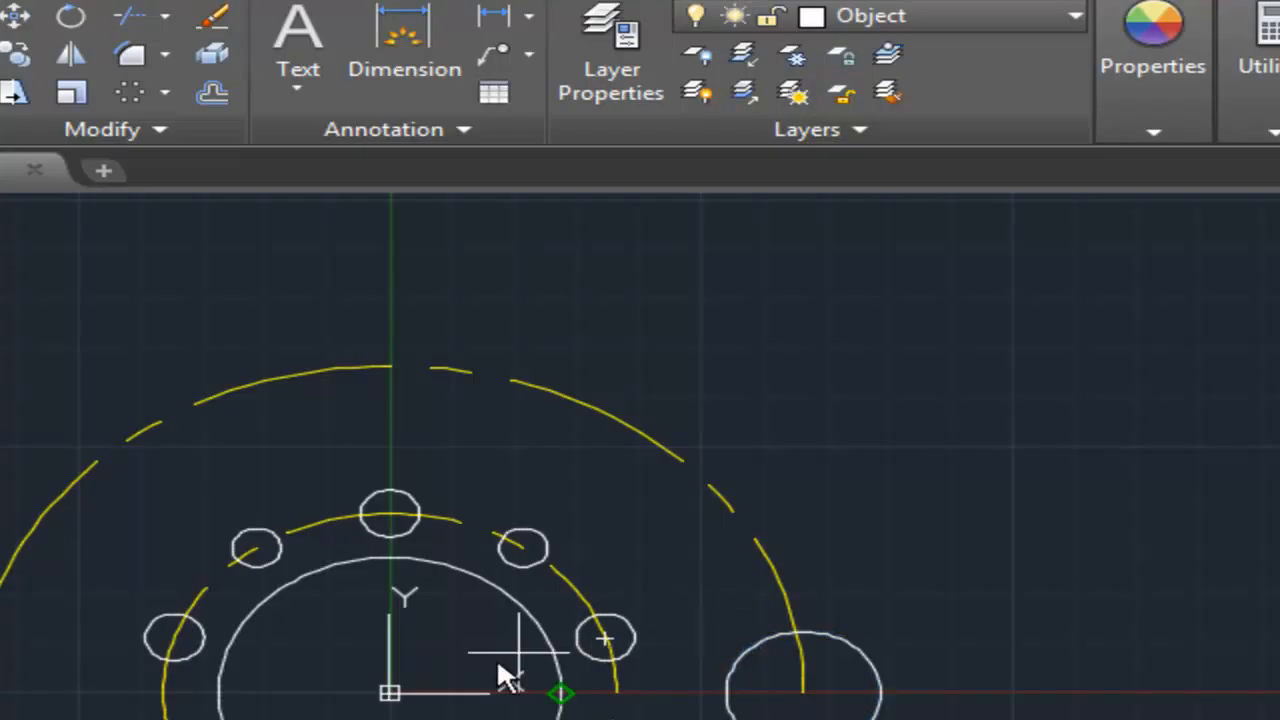
pyautogui.click(392, 704)
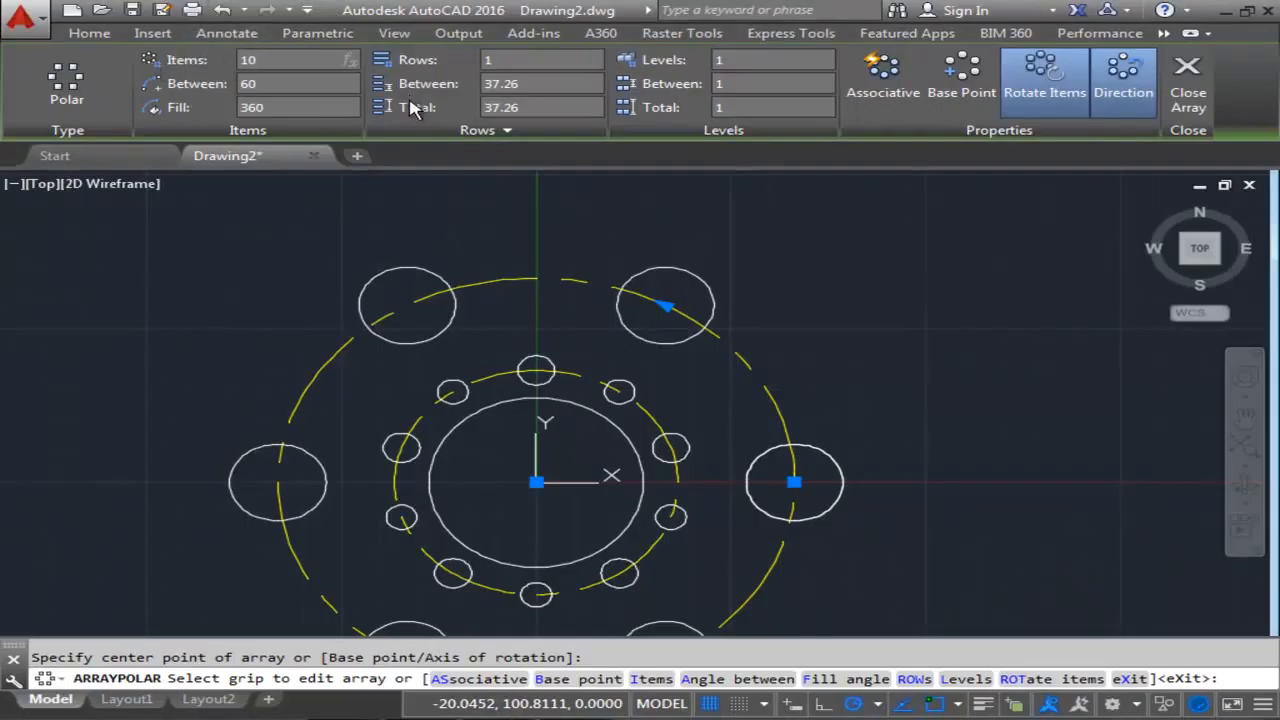
pyautogui.press('Return')
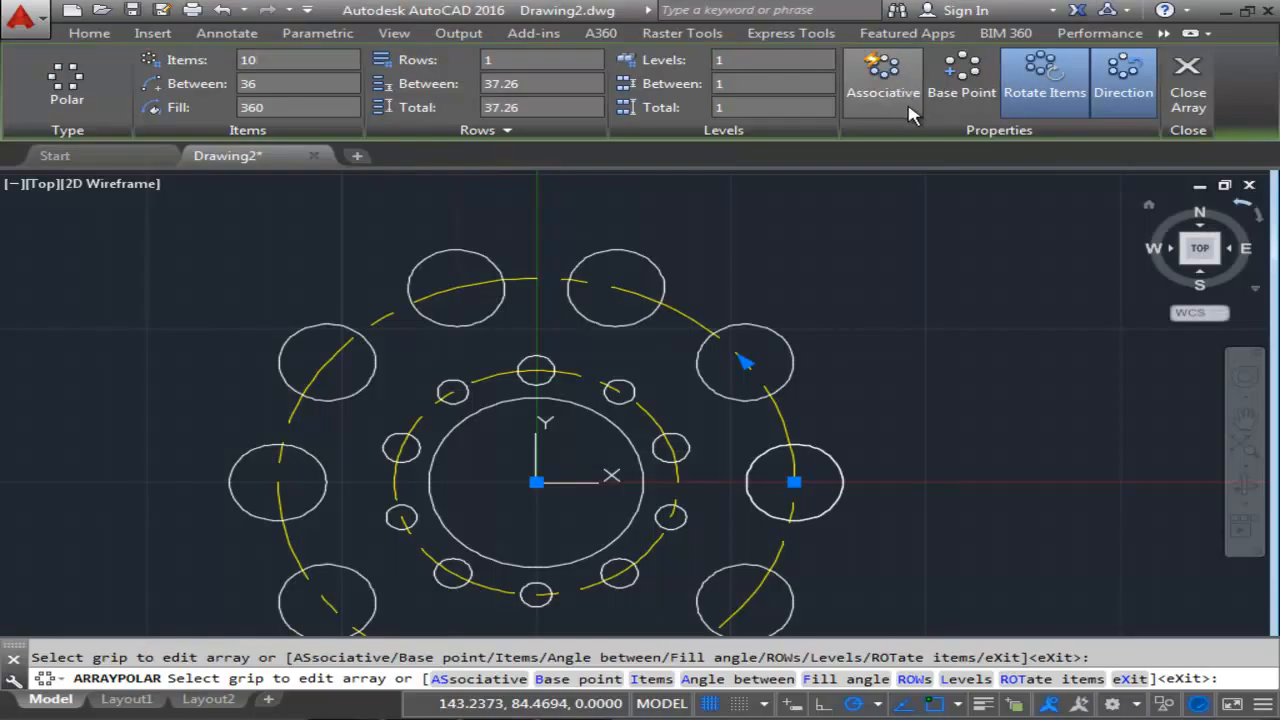
pyautogui.click(1191, 83)
# Make the center layer current and draw a circle with a diameter of 227.7 centred at the origin.
pyautogui.scroll(-2, 980, 334)
pyautogui.moveTo(980, 334)
pyautogui.mouseDown(button='middle')
pyautogui.moveTo(823, 285)
pyautogui.moveTo(830, 317)
pyautogui.mouseUp(button='middle')
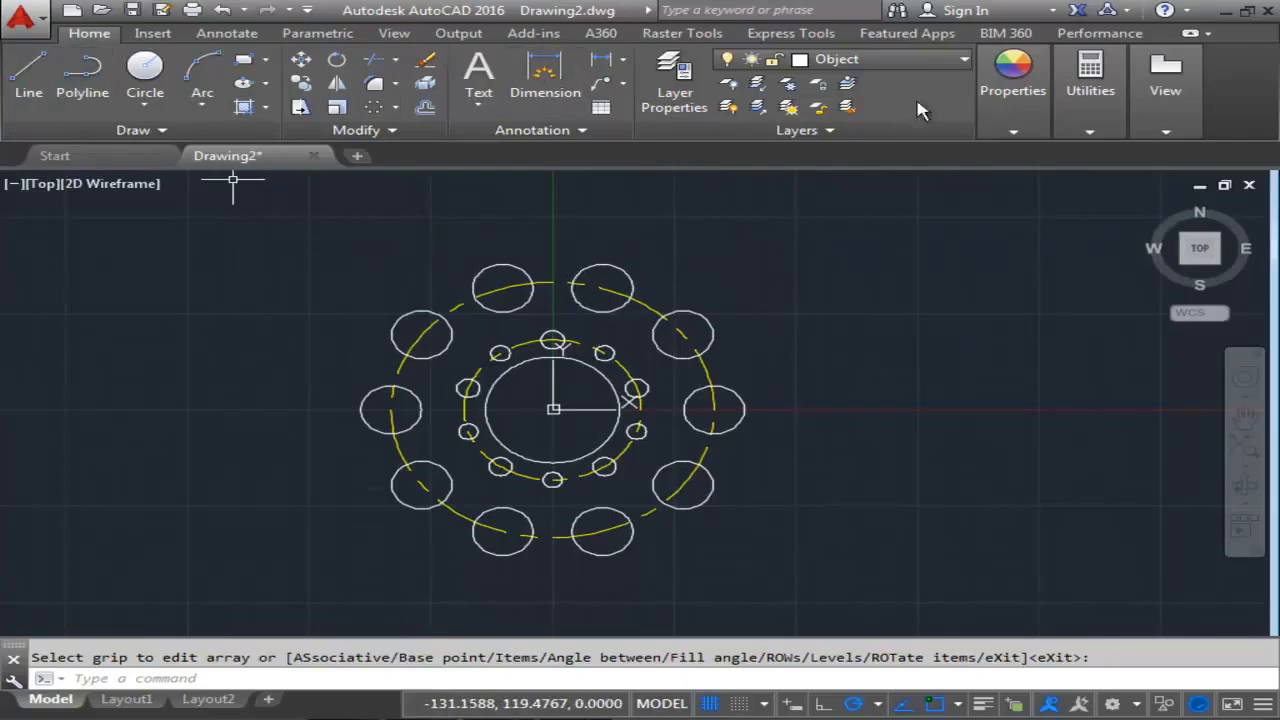
pyautogui.click(848, 107)
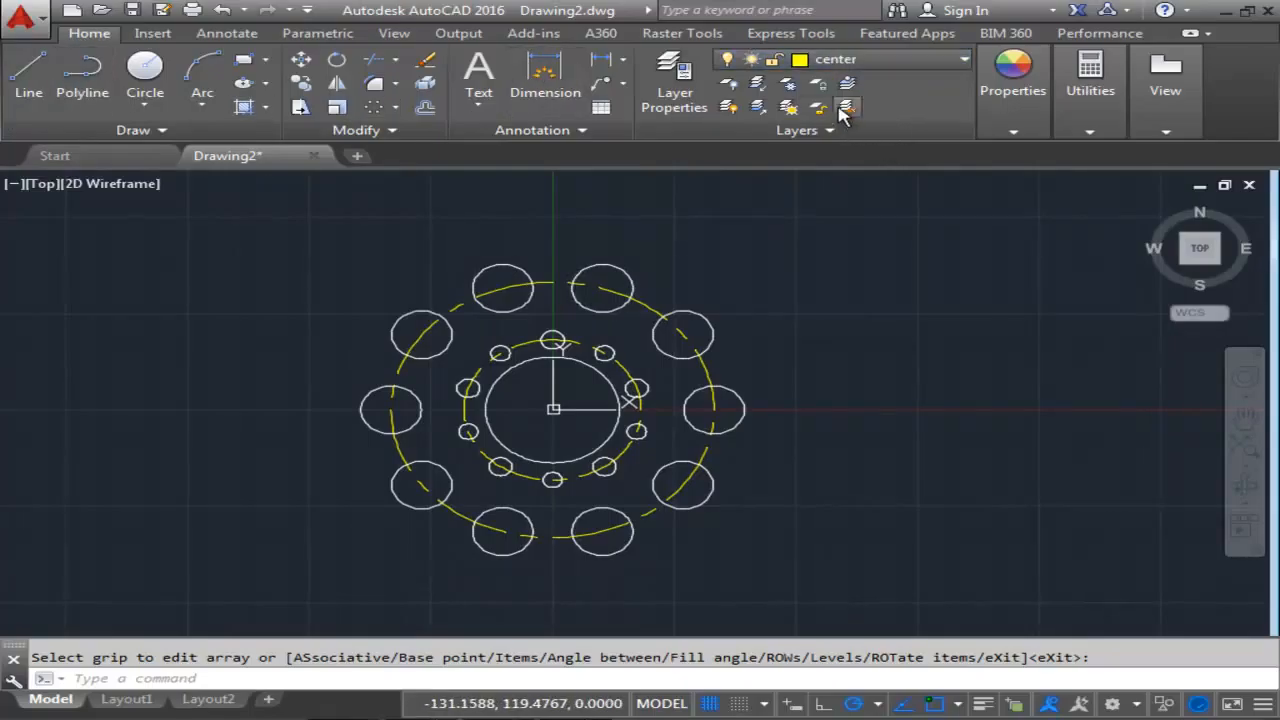
pyautogui.click(145, 72)
pyautogui.click(553, 408)
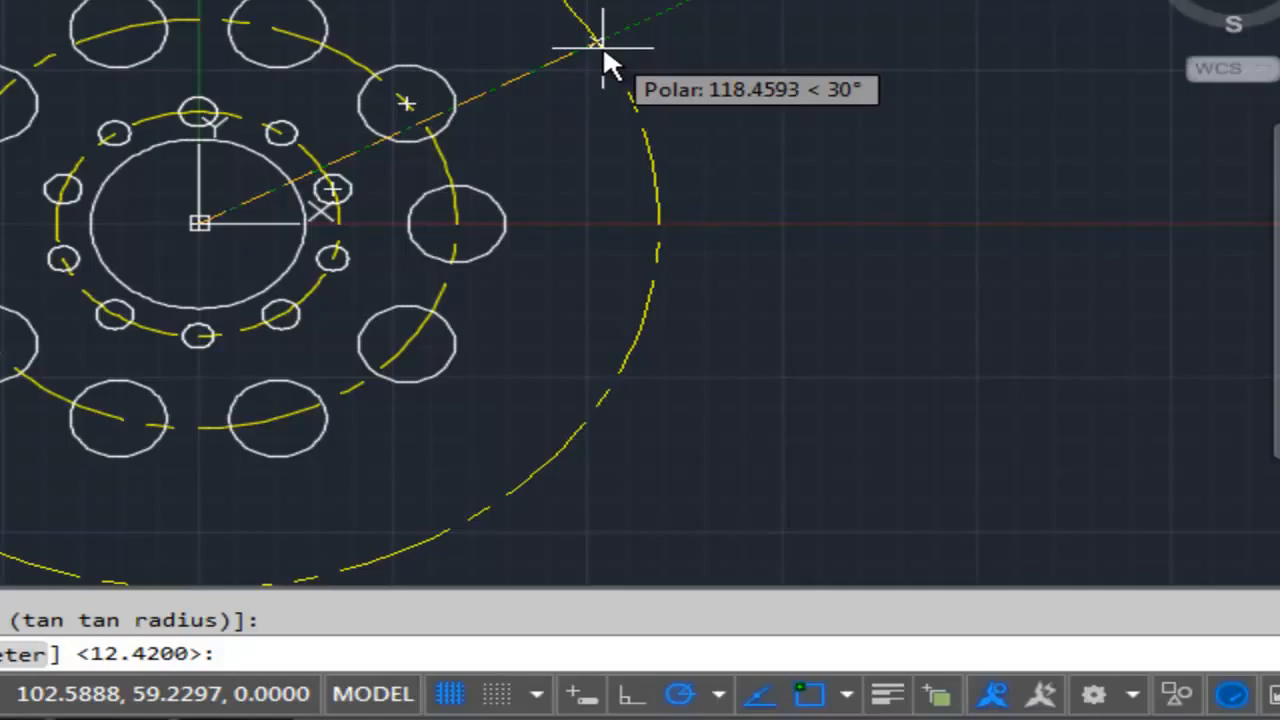
pyautogui.write('d')
pyautogui.press('Return')
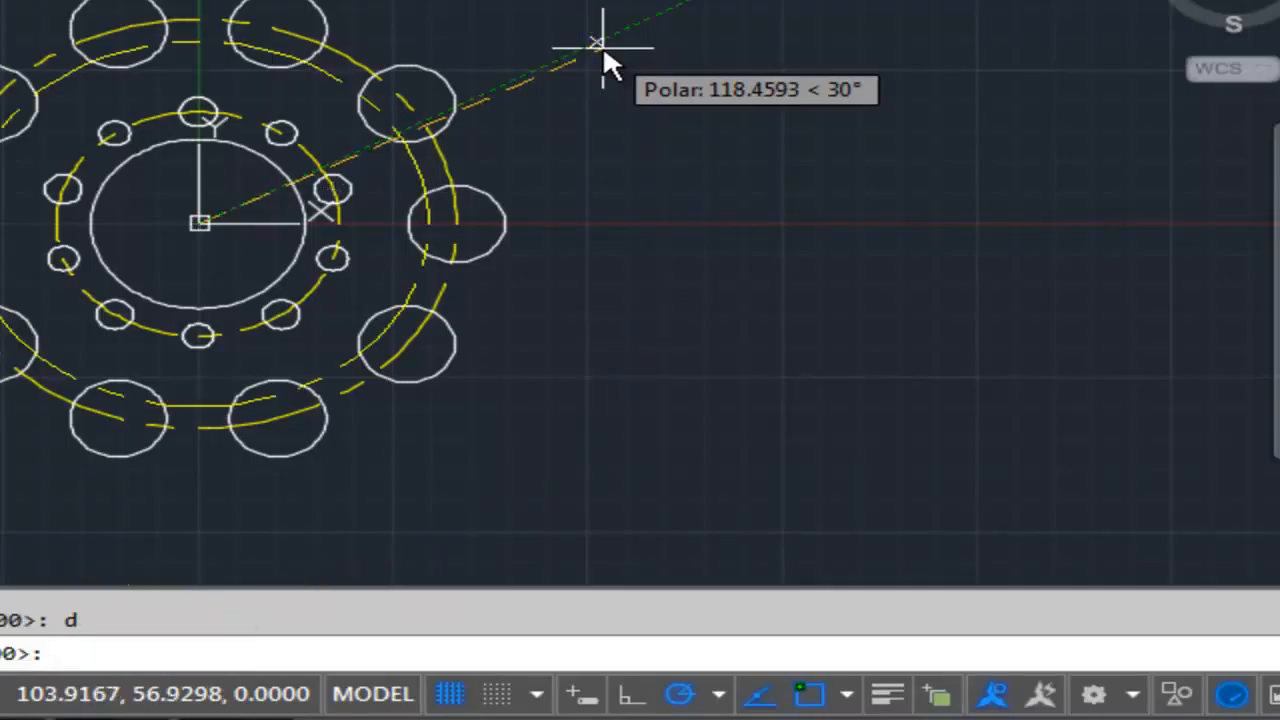
pyautogui.write('227.')
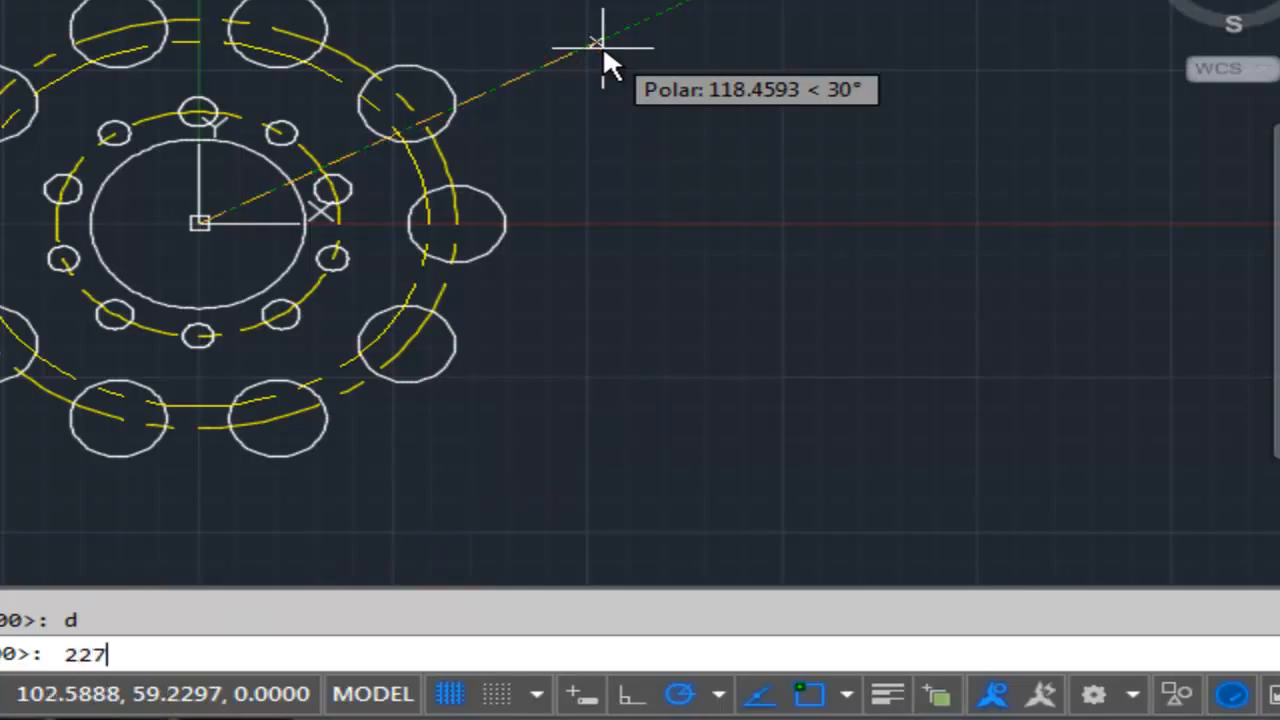
pyautogui.write('7')
pyautogui.press('Return')
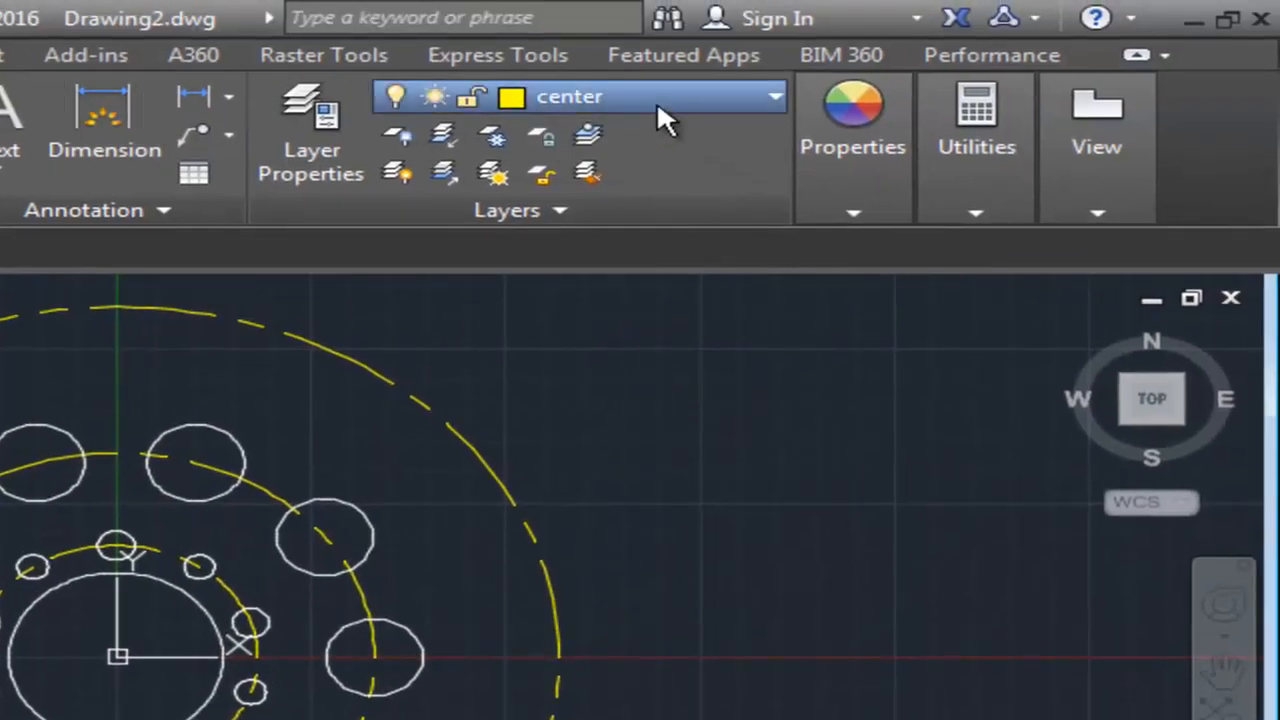
# Make the Object layer current and draw a circle with a diameter of 55.36 centred on the outermost dashed circle's top quadrant.
pyautogui.click(657, 105)
pyautogui.click(587, 357)
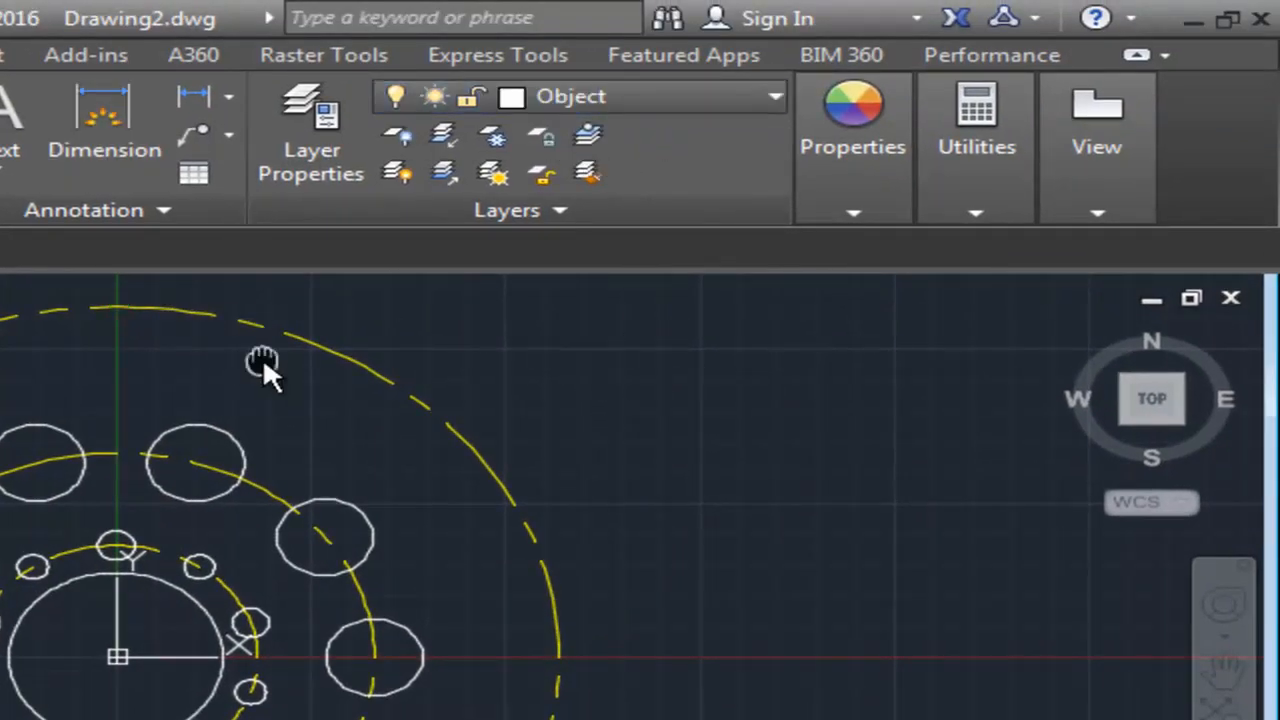
pyautogui.moveTo(133, 315); pyautogui.dragTo(105, 450, button='middle')
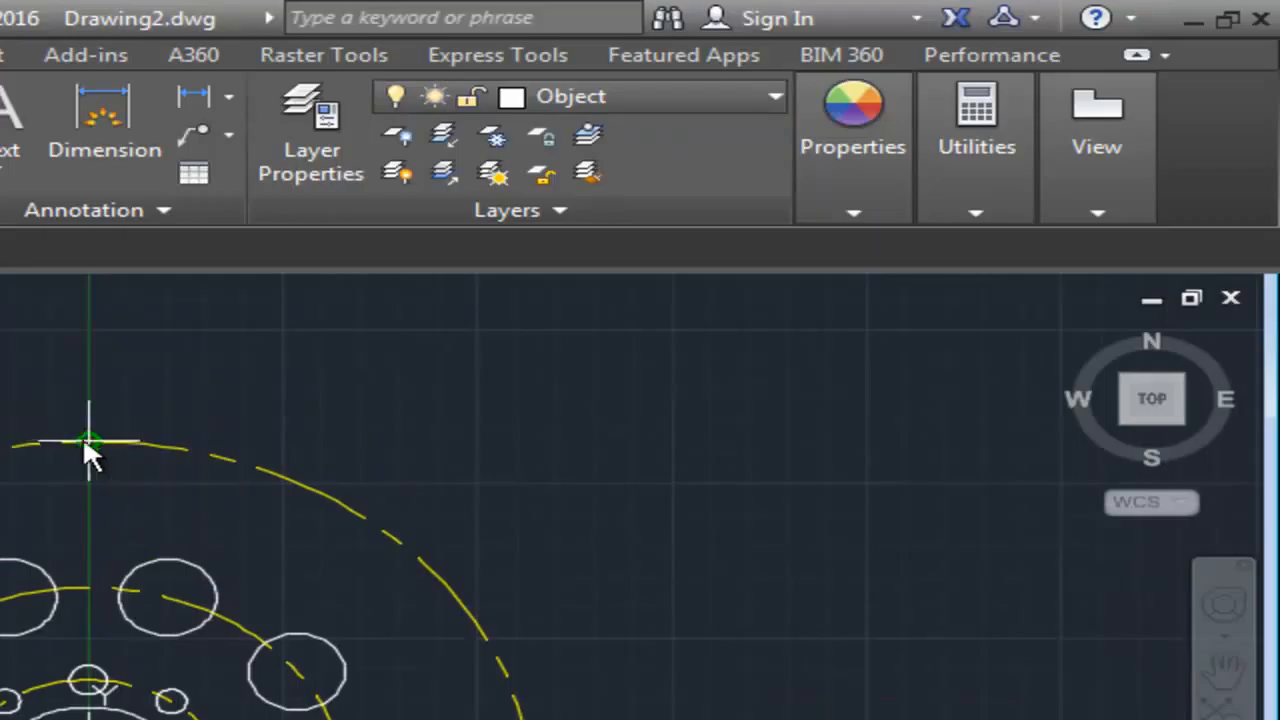
pyautogui.click(87, 440)
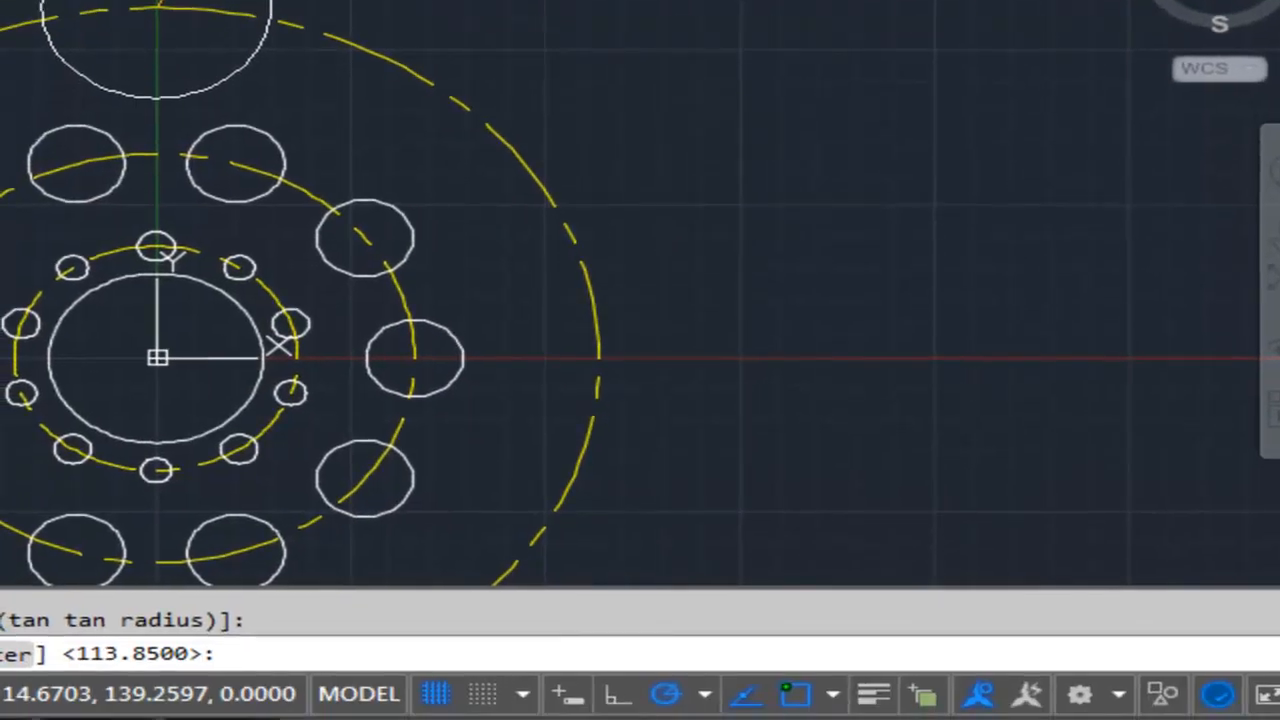
pyautogui.write('d')
pyautogui.press('Return')
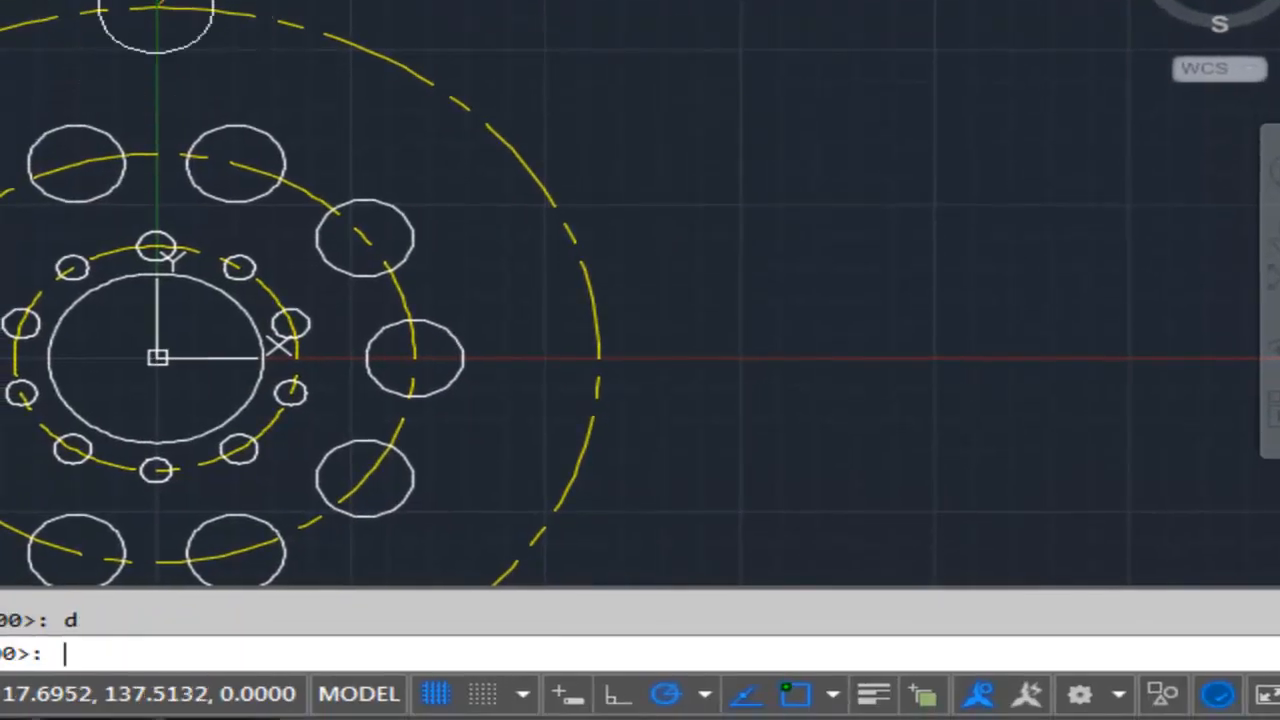
pyautogui.write('55.36')
pyautogui.press('Return')
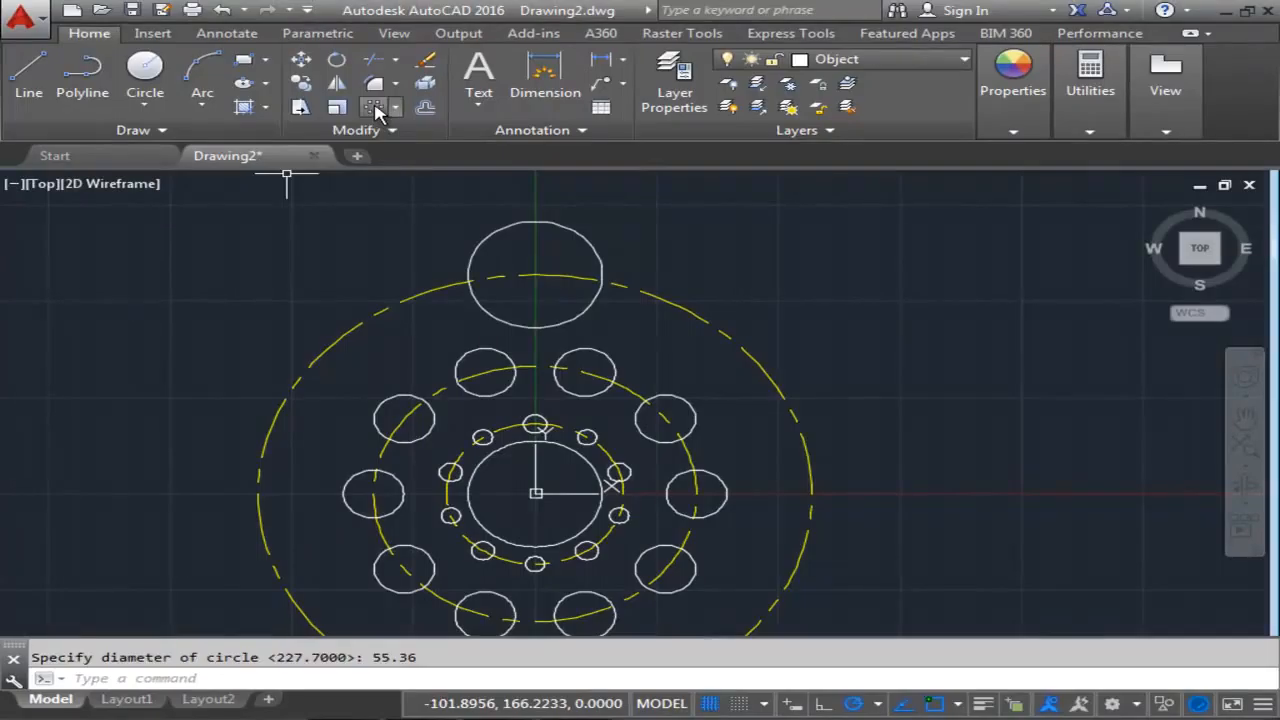
# Create a polar array of the 55.36-diameter circle with 10 items over 360 degrees around the origin.
pyautogui.click(378, 111)
pyautogui.click(536, 225)
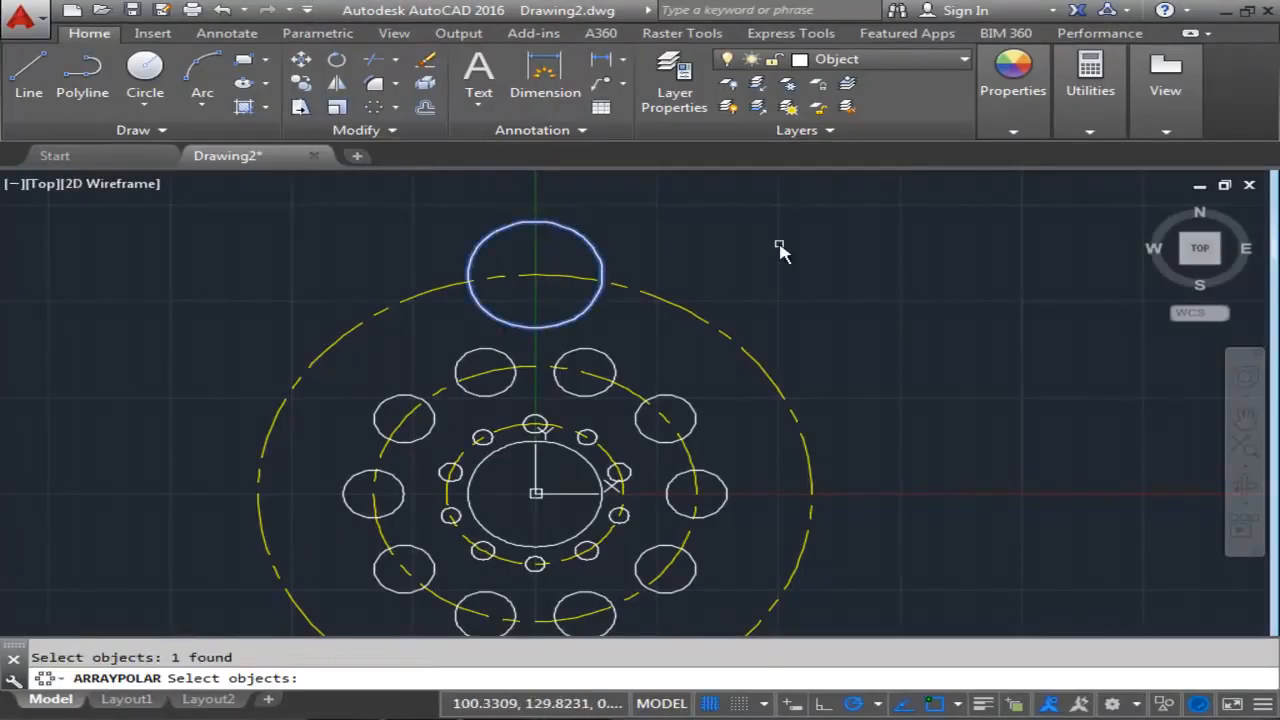
pyautogui.press('Return')
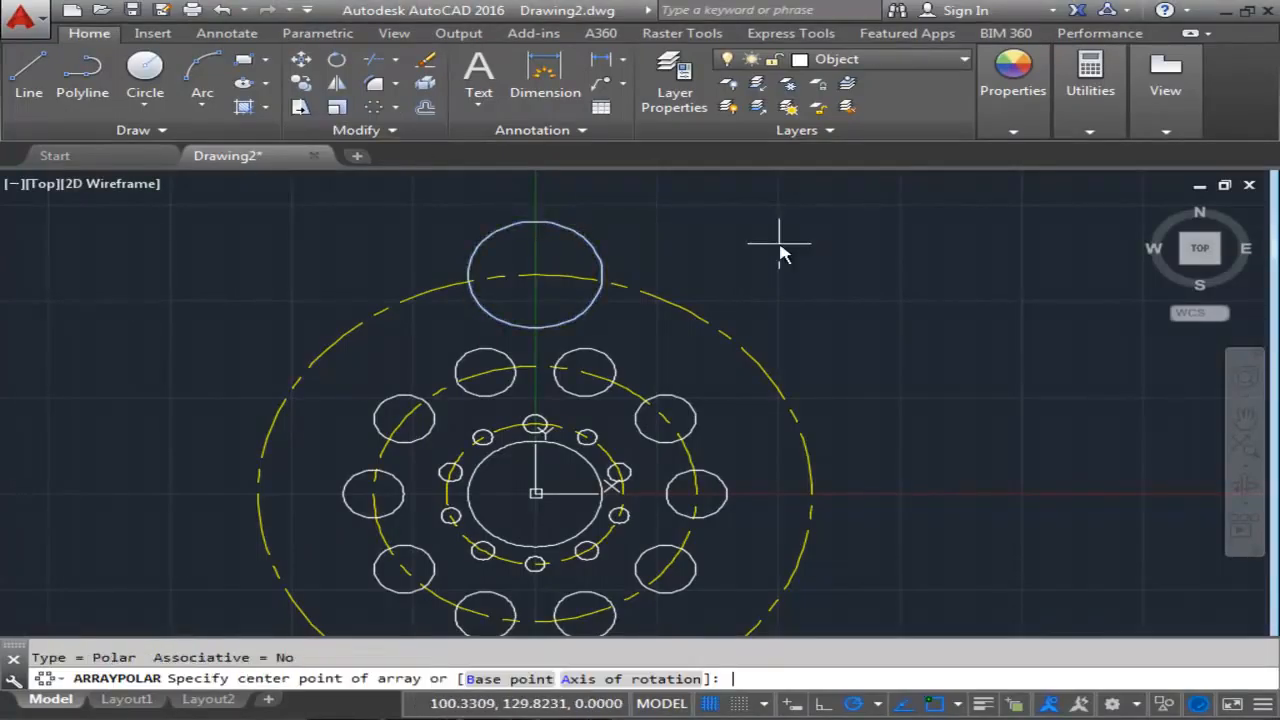
pyautogui.click(536, 492)
pyautogui.moveTo(583, 490); pyautogui.dragTo(587, 453, button='middle')
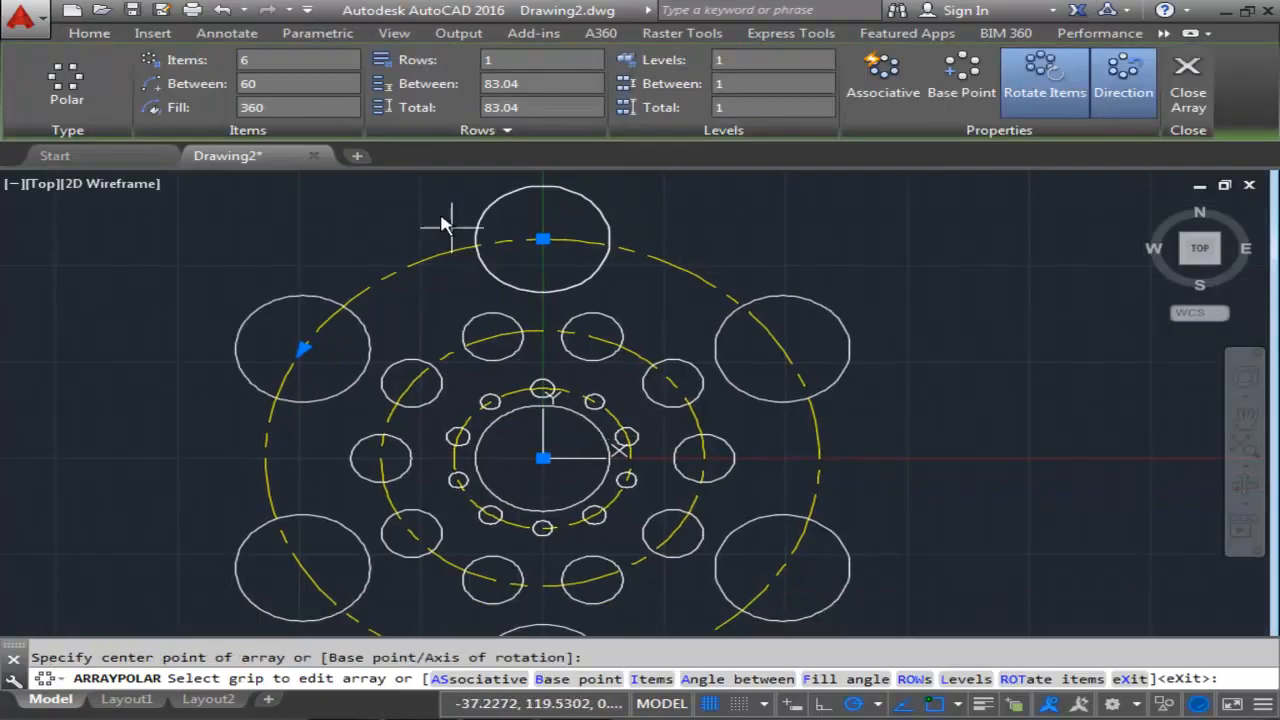
pyautogui.click(240, 60)
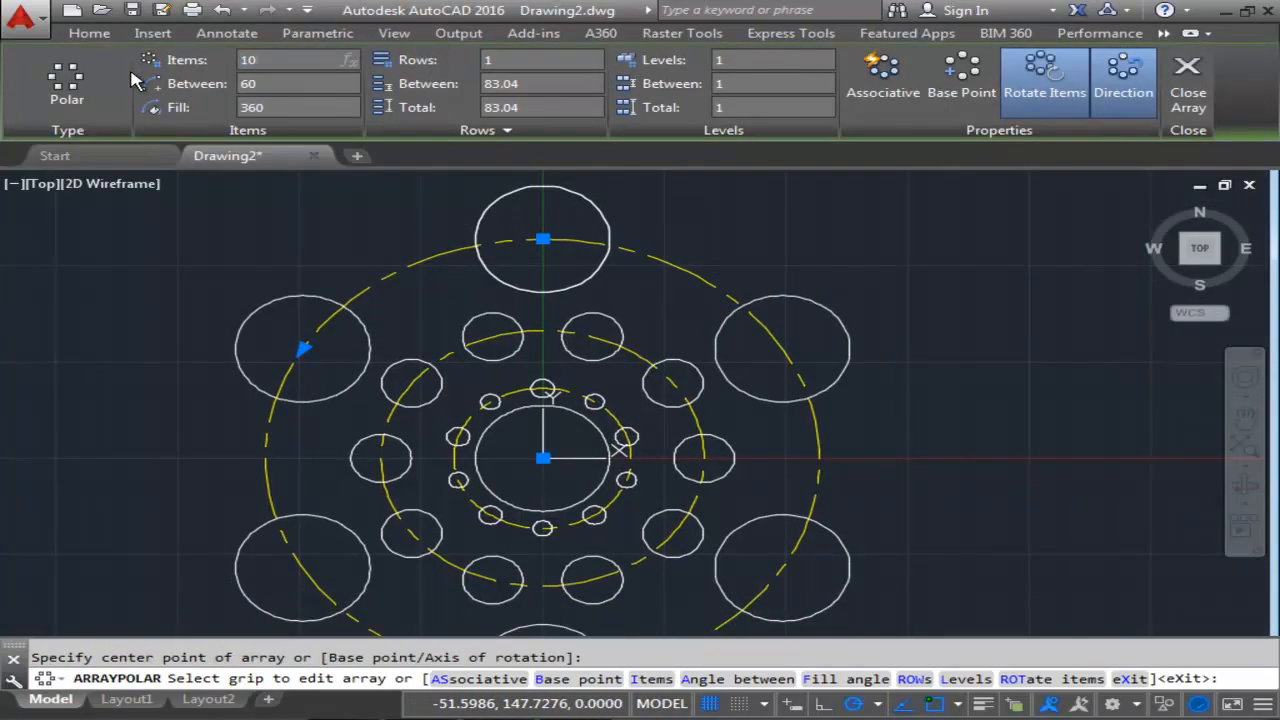
pyautogui.press('Return')
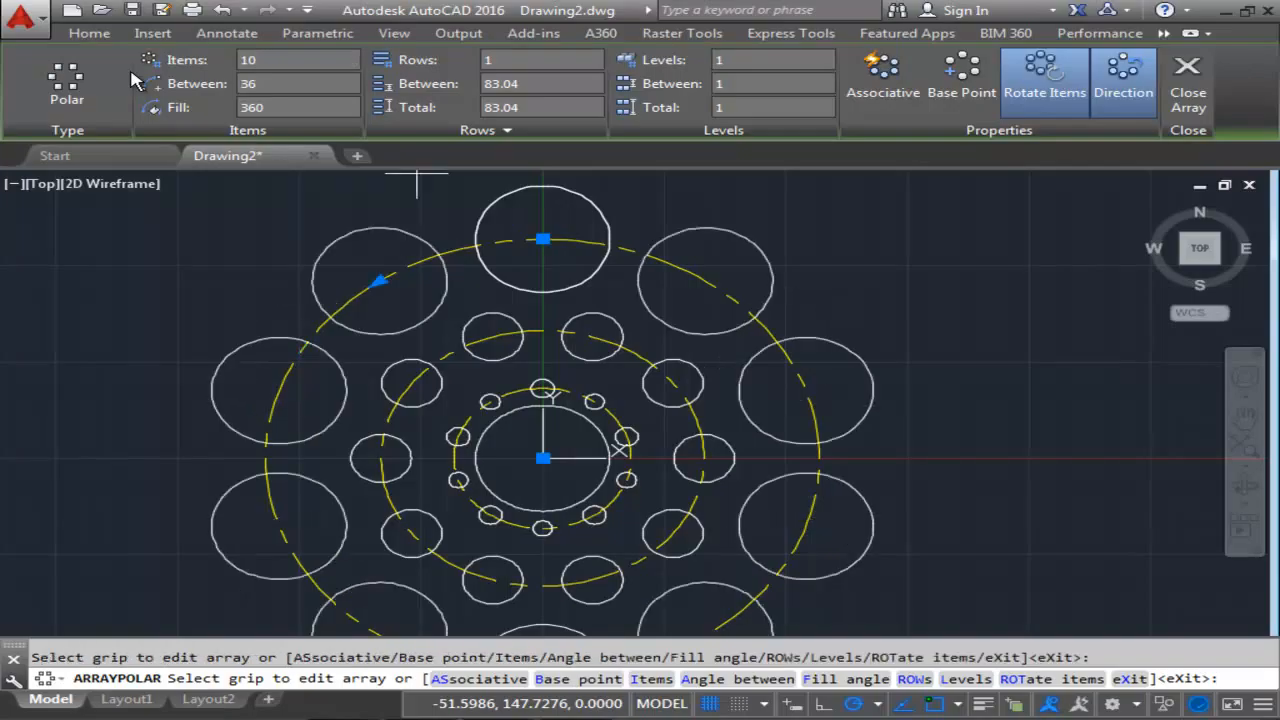
pyautogui.click(1188, 80)
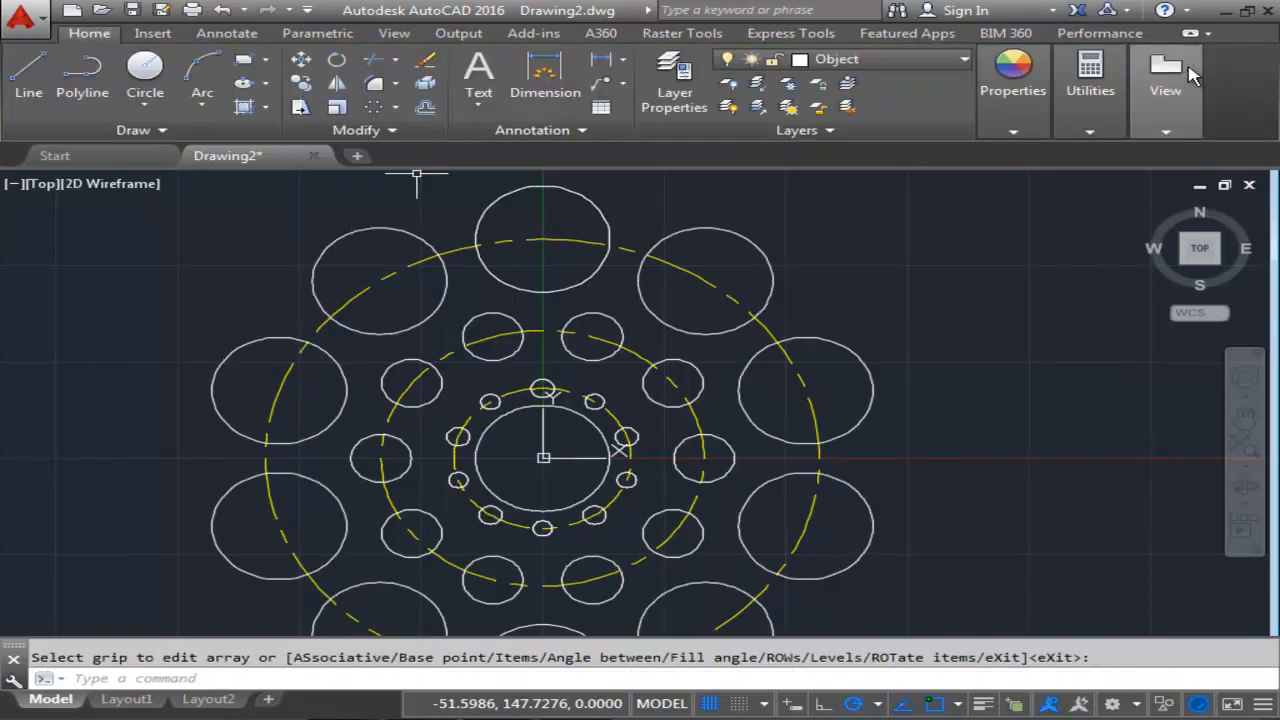
# Make the center layer current and draw a circle with a diameter of 287.57 centred at the origin.
pyautogui.scroll(-2, 851, 406)
pyautogui.moveTo(851, 406)
pyautogui.mouseDown(button='middle')
pyautogui.moveTo(660, 311)
pyautogui.moveTo(677, 399)
pyautogui.mouseUp(button='middle')
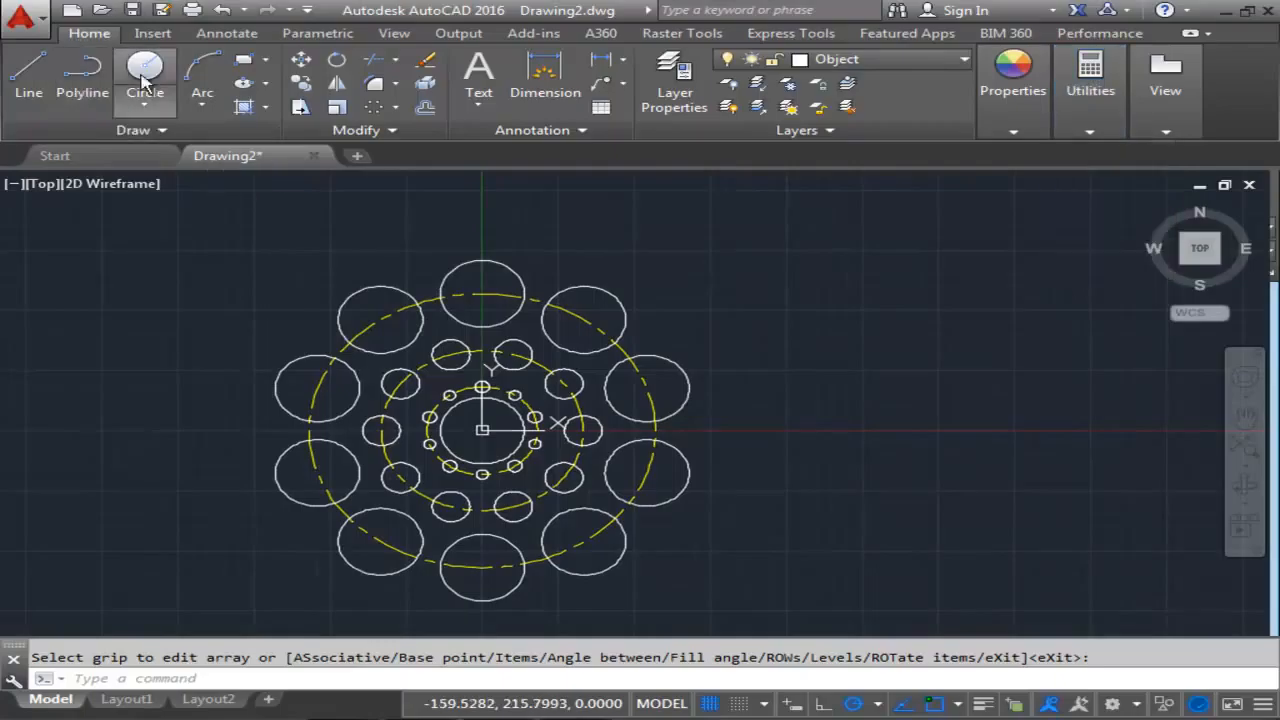
pyautogui.click(847, 106)
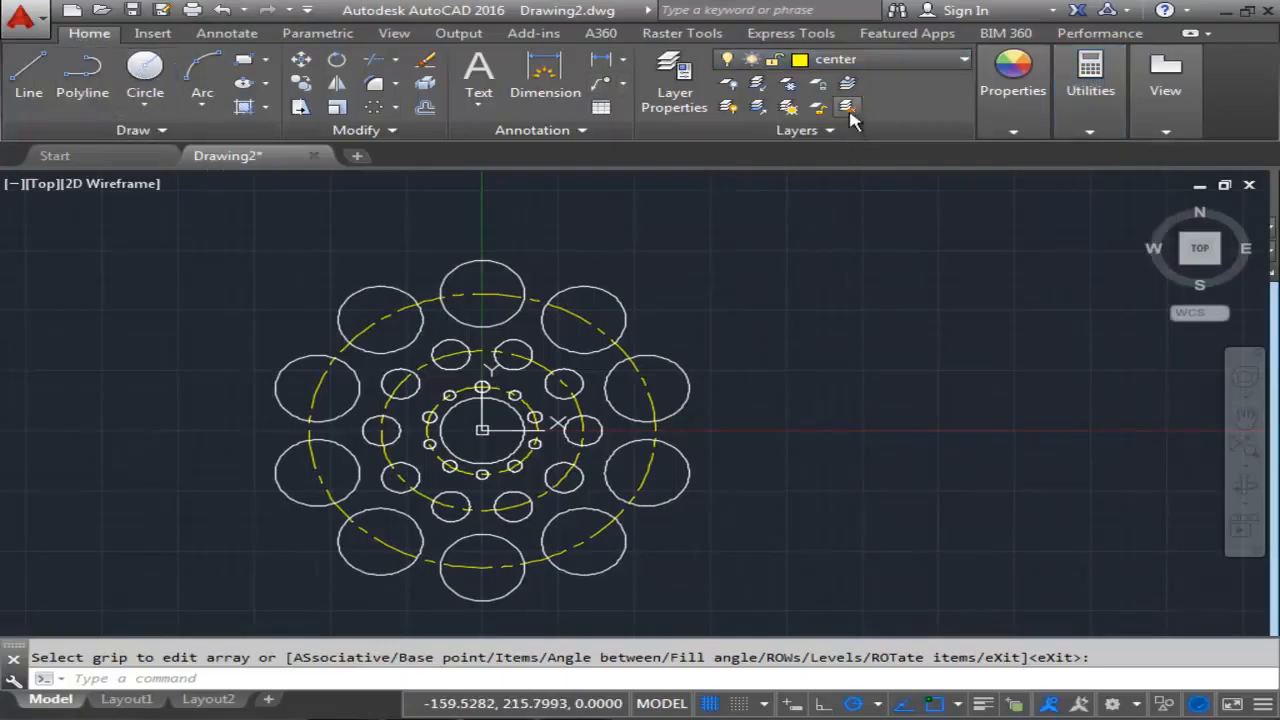
pyautogui.click(142, 70)
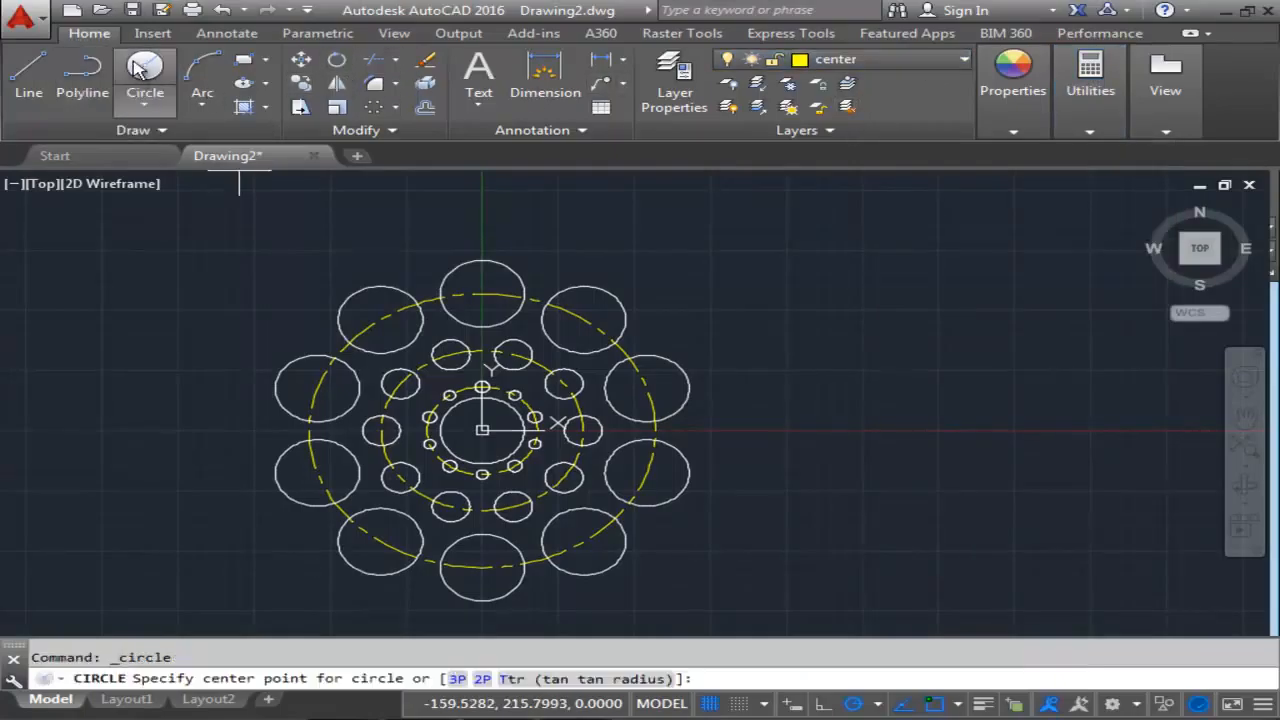
pyautogui.click(483, 431)
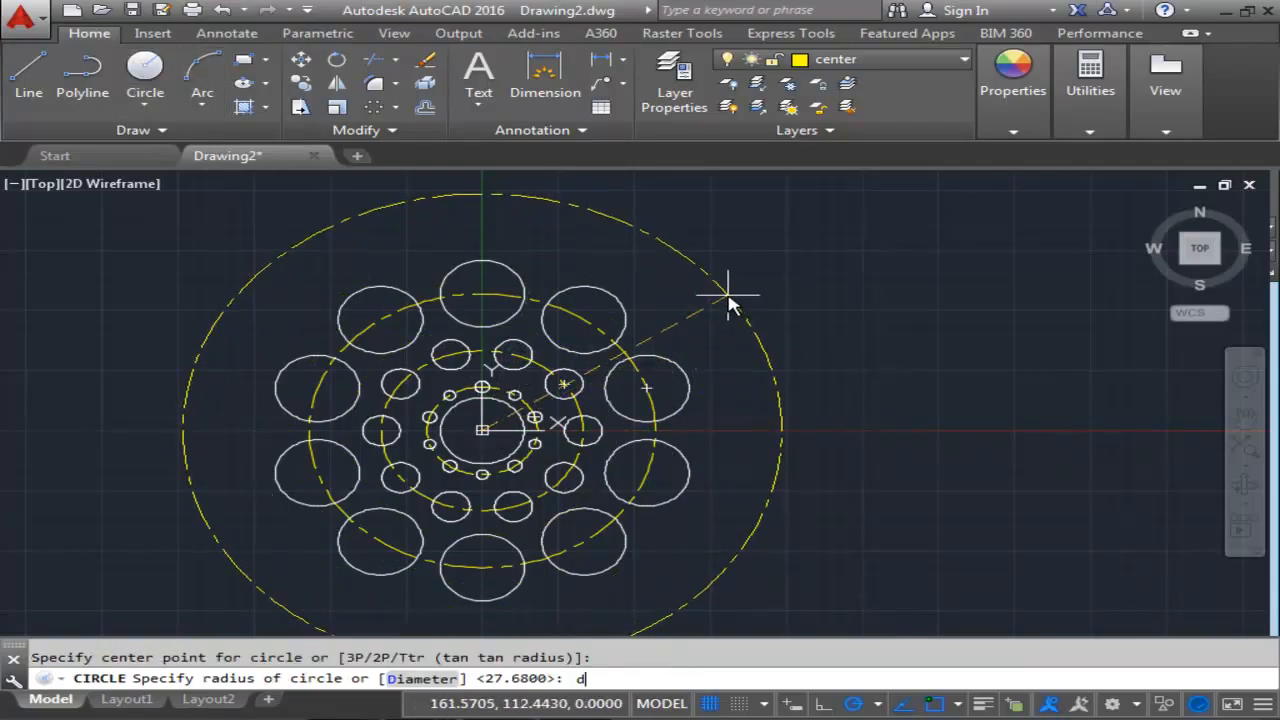
pyautogui.write('d')
pyautogui.press('Return')
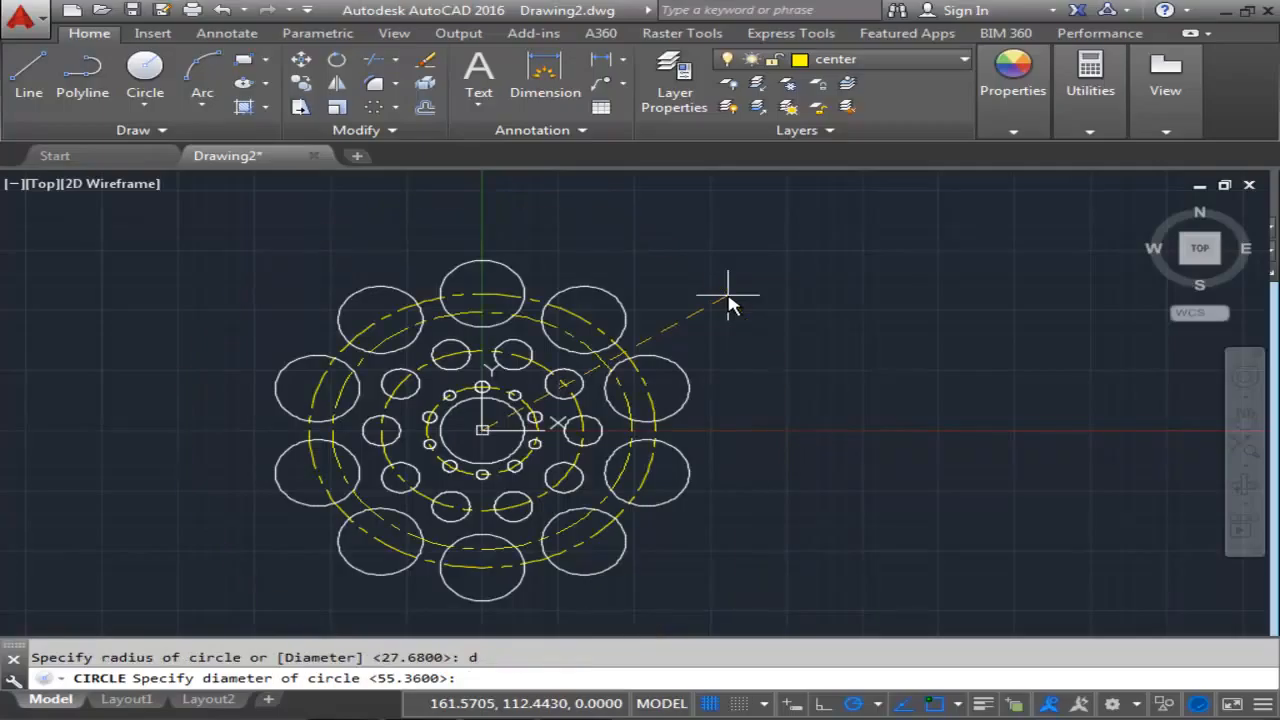
pyautogui.write('287.57')
pyautogui.press('Return')
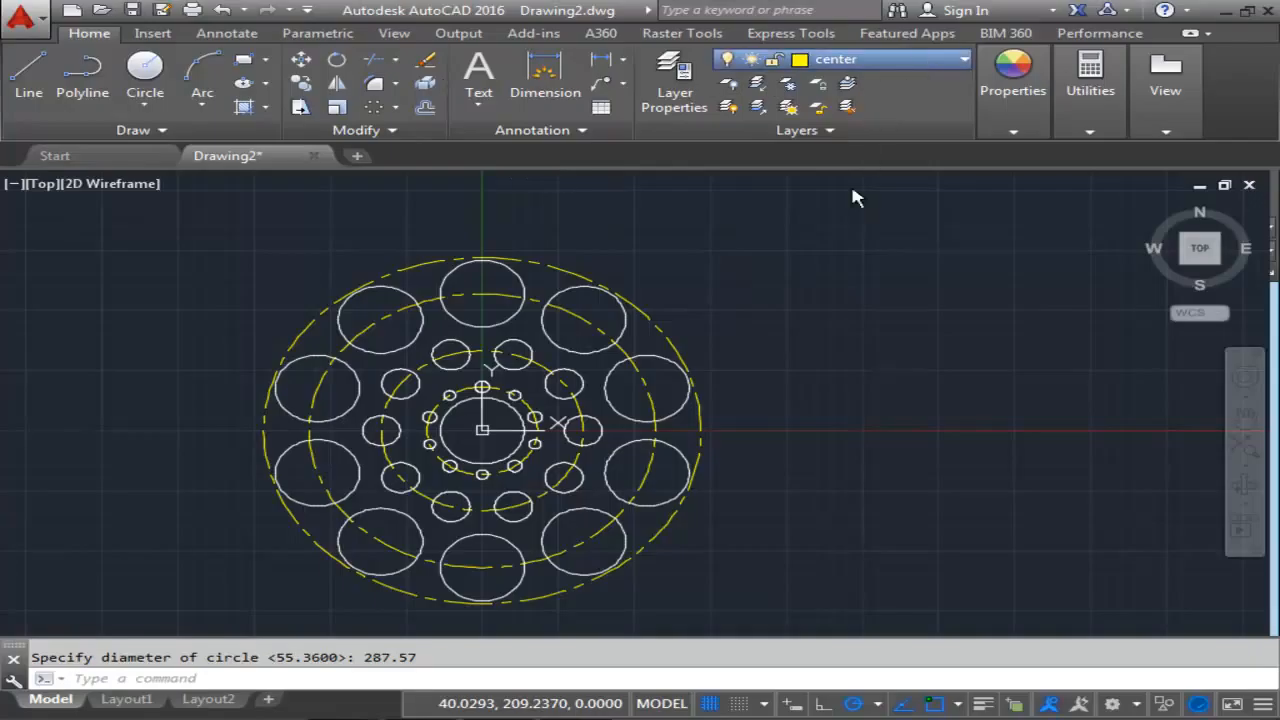
# Draw a circle with a diameter of 15.9 on the Object layer, centred on the outermost dashed circle's right quadrant.
pyautogui.click(143, 68)
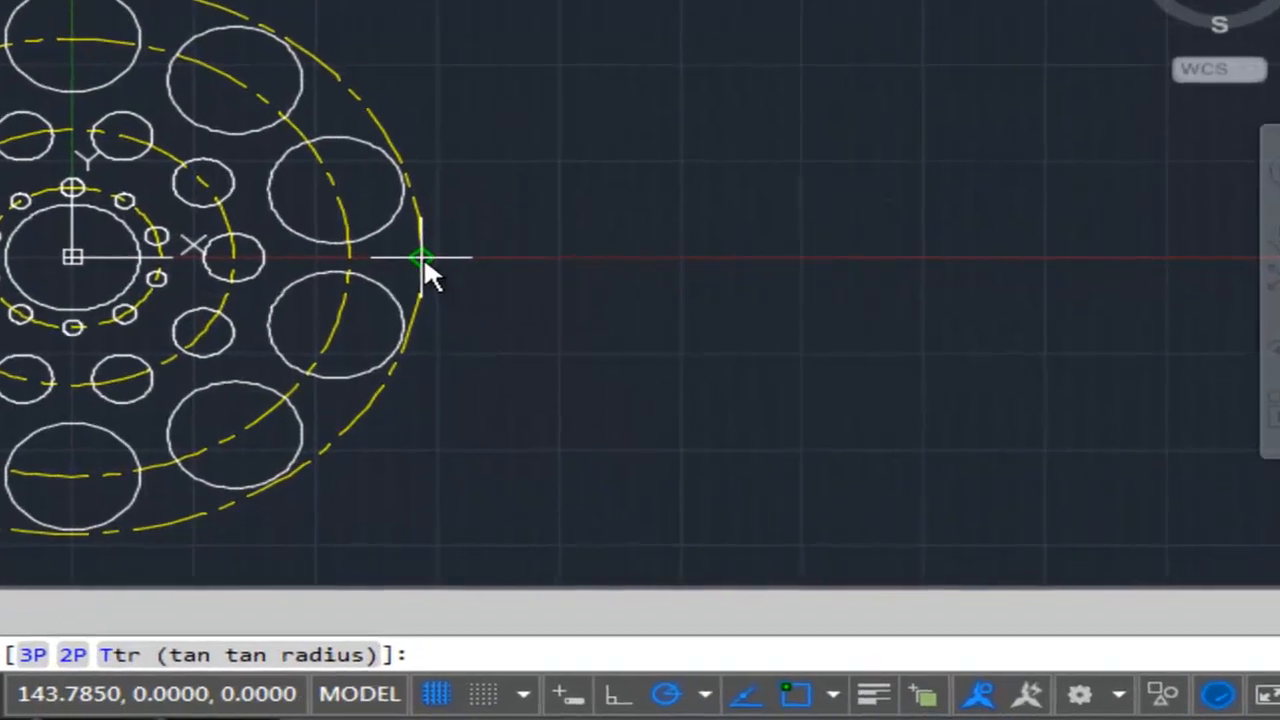
pyautogui.click(701, 431)
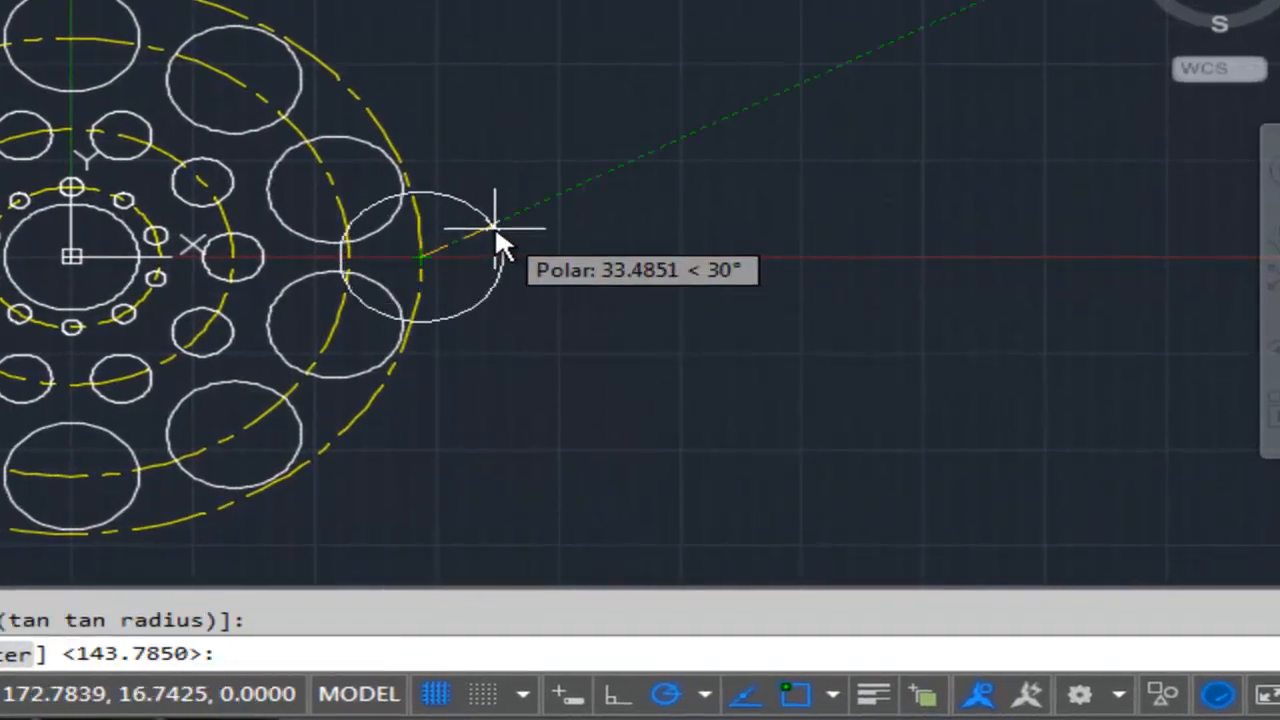
pyautogui.write('d')
pyautogui.press('Return')
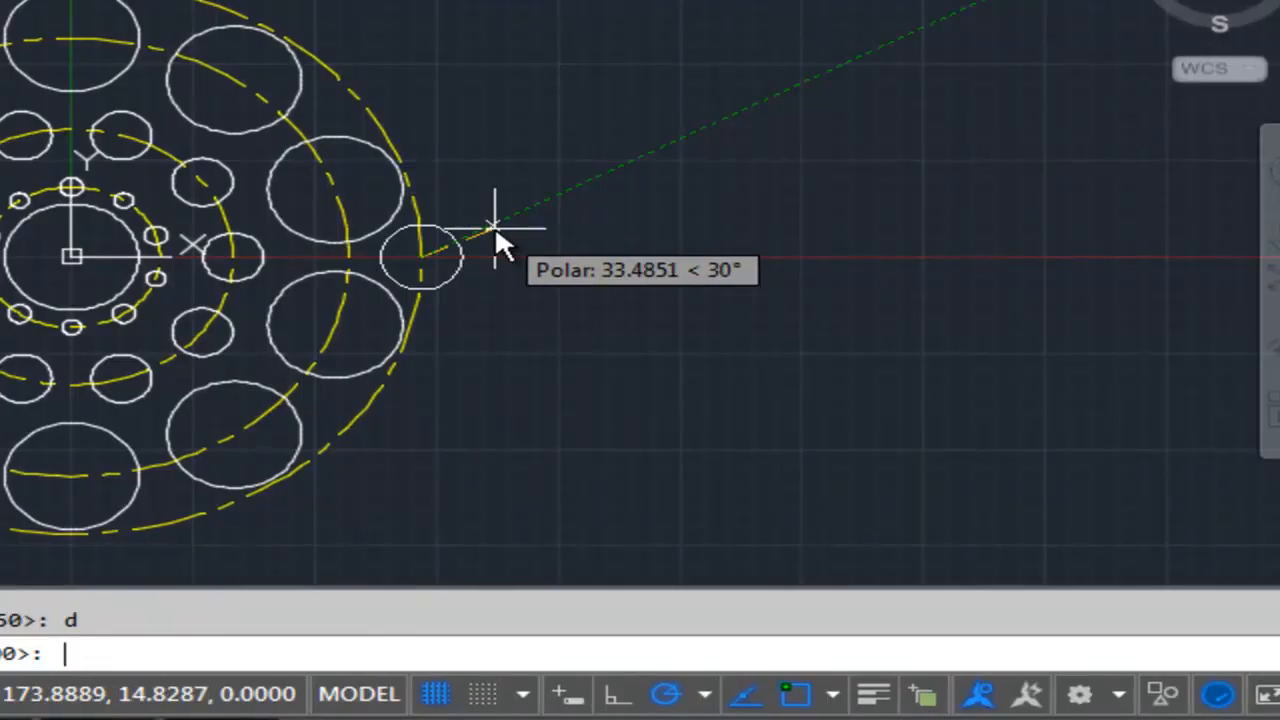
pyautogui.write('15.9')
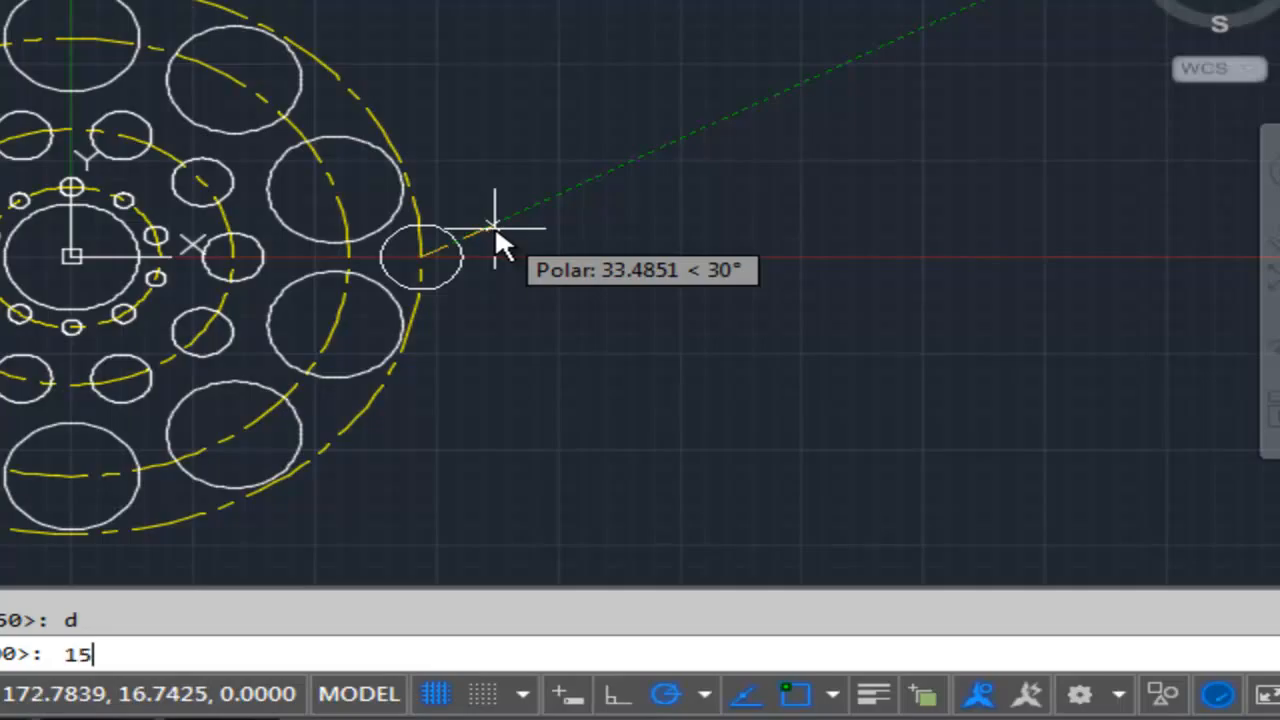
pyautogui.press('Return')
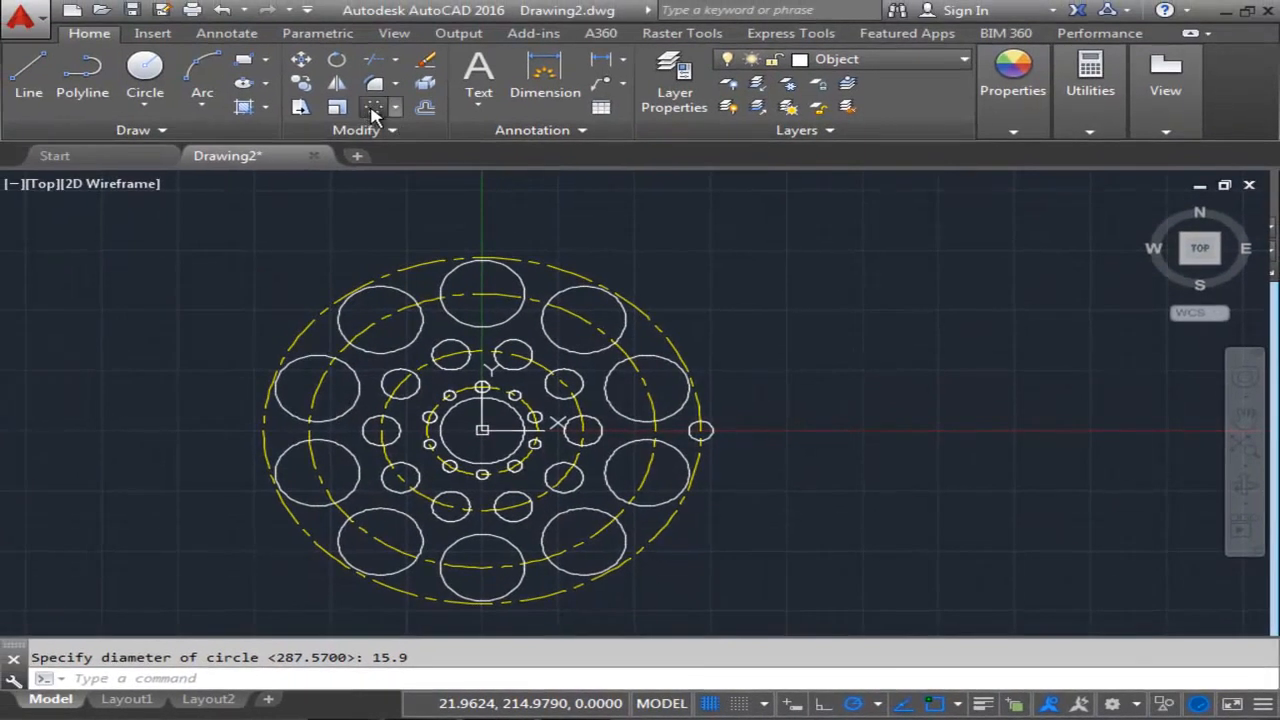
# Create a polar array of the 15.9-diameter circle with 10 items over 360 degrees around the origin.
pyautogui.click(373, 107)
pyautogui.click(711, 432)
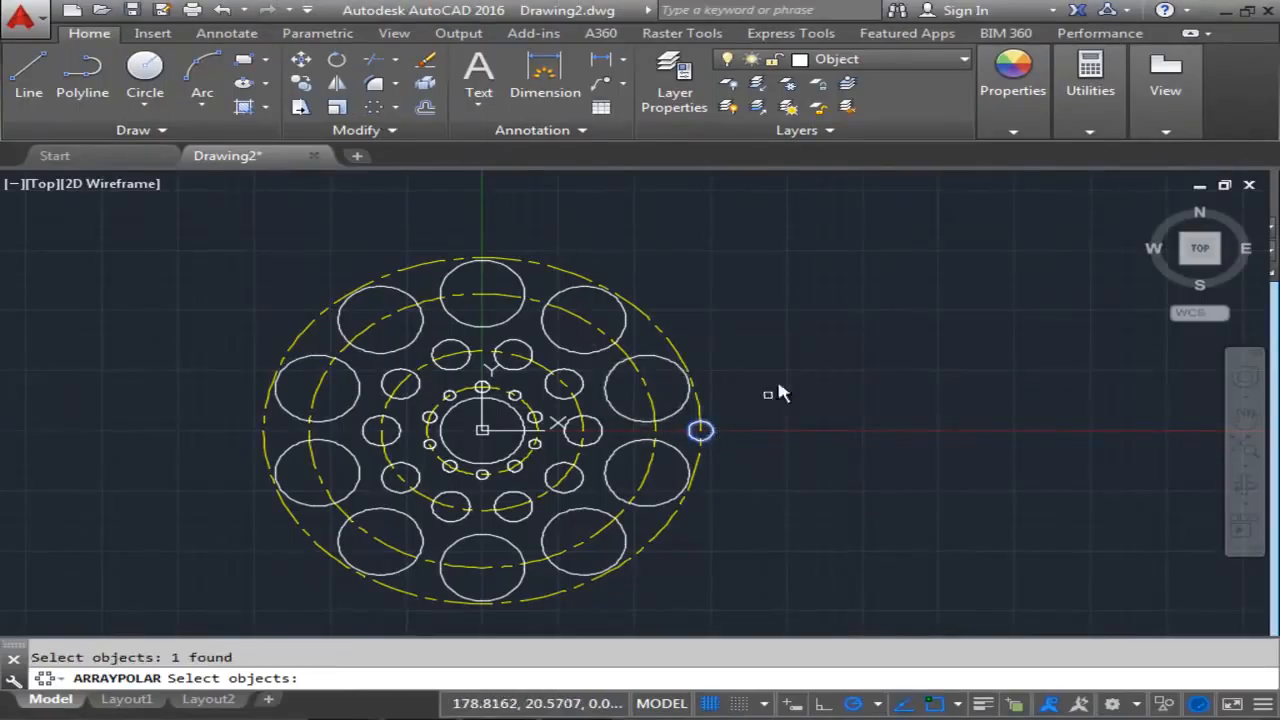
pyautogui.press('Return')
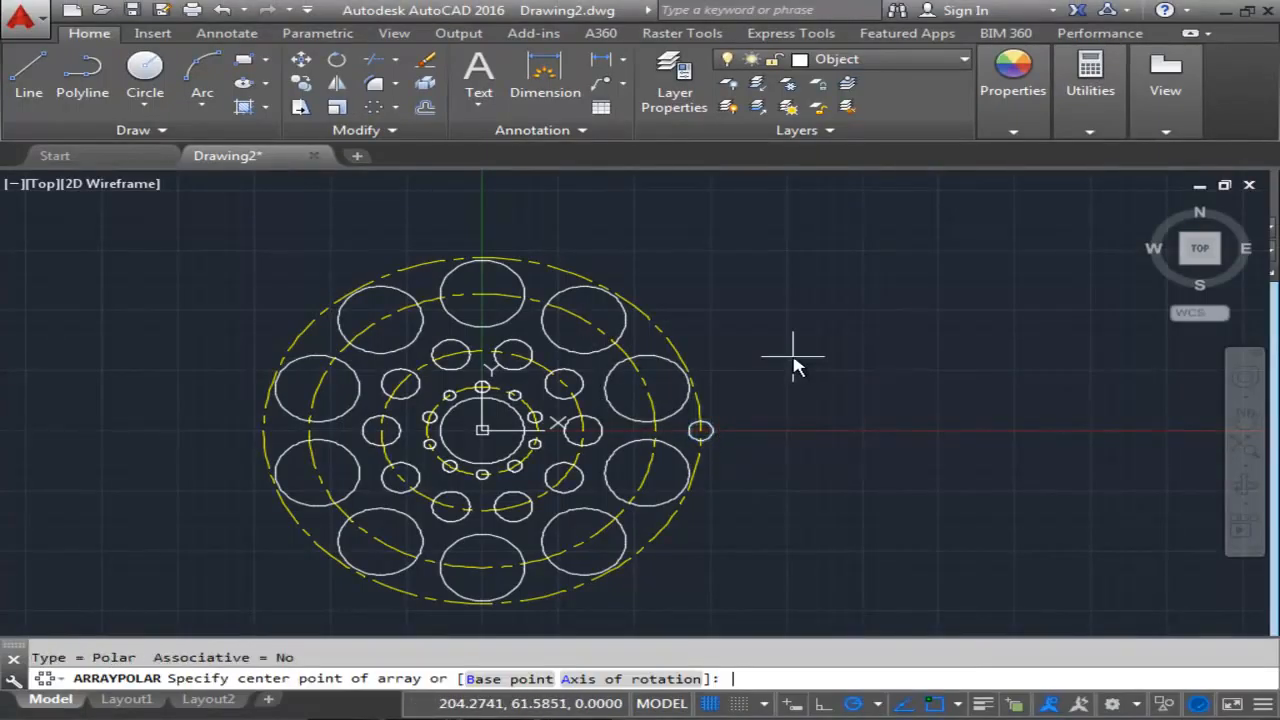
pyautogui.click(482, 430)
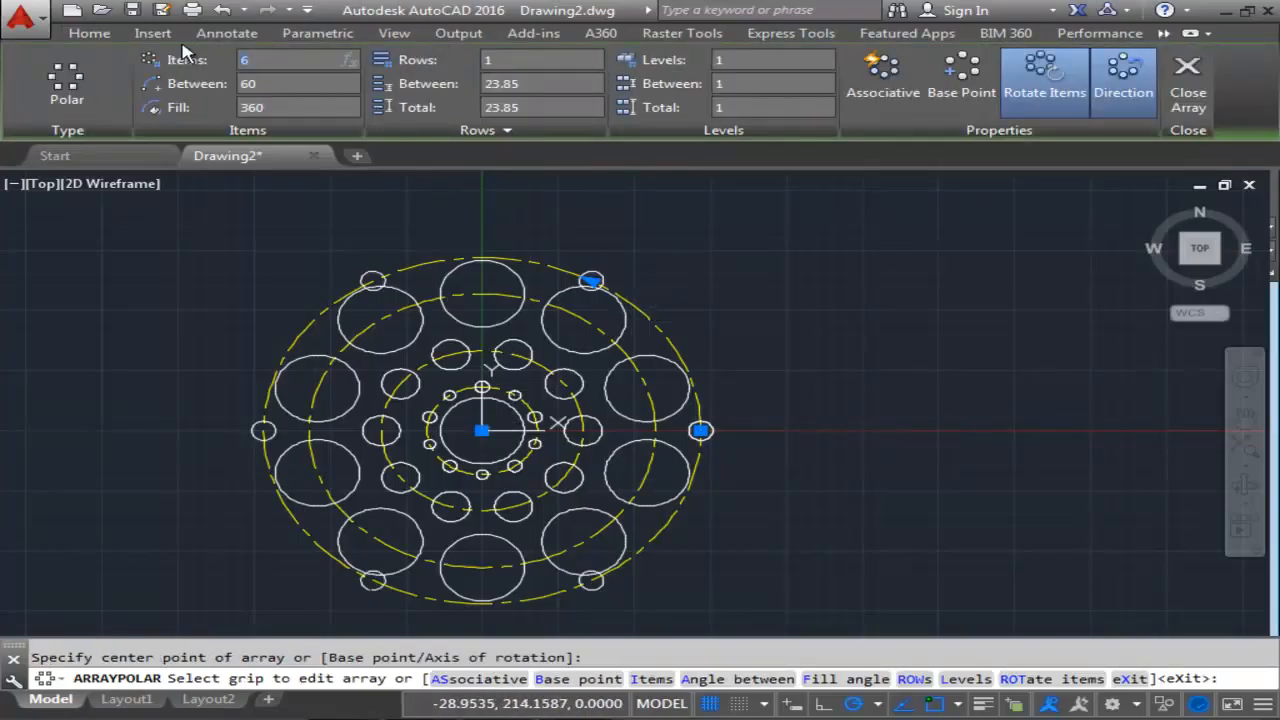
pyautogui.press('Return')
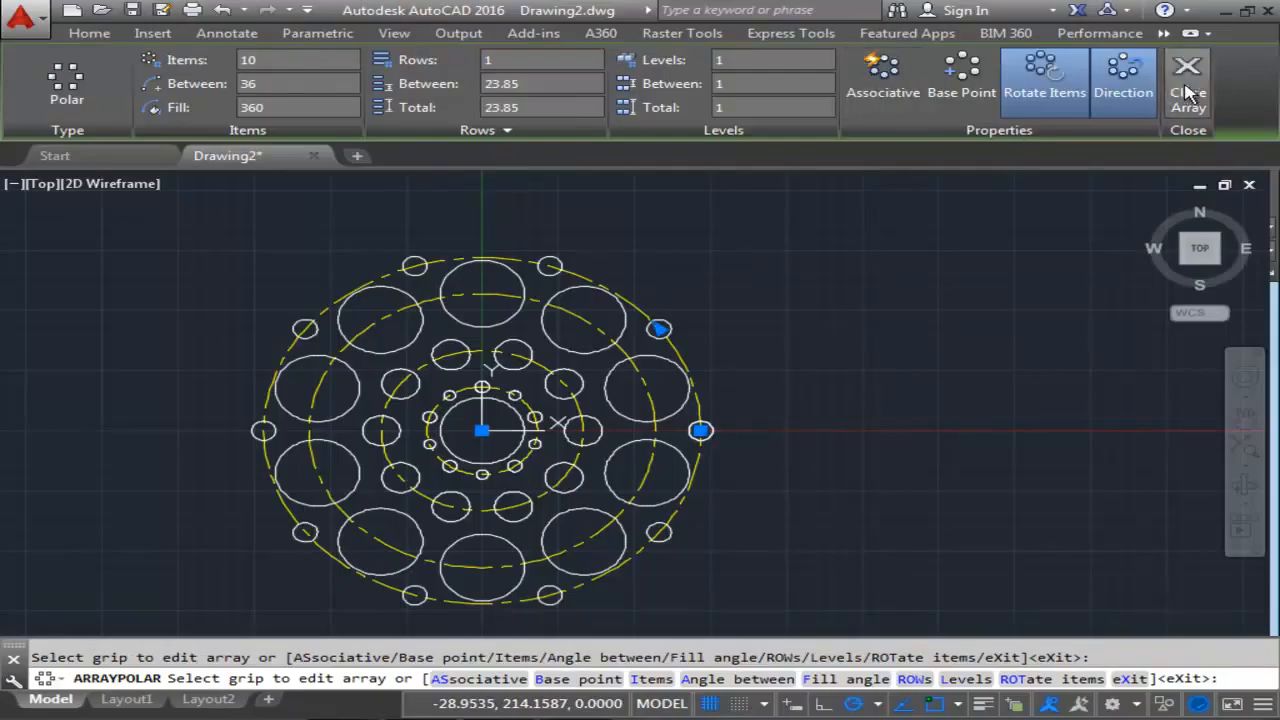
pyautogui.click(1170, 112)
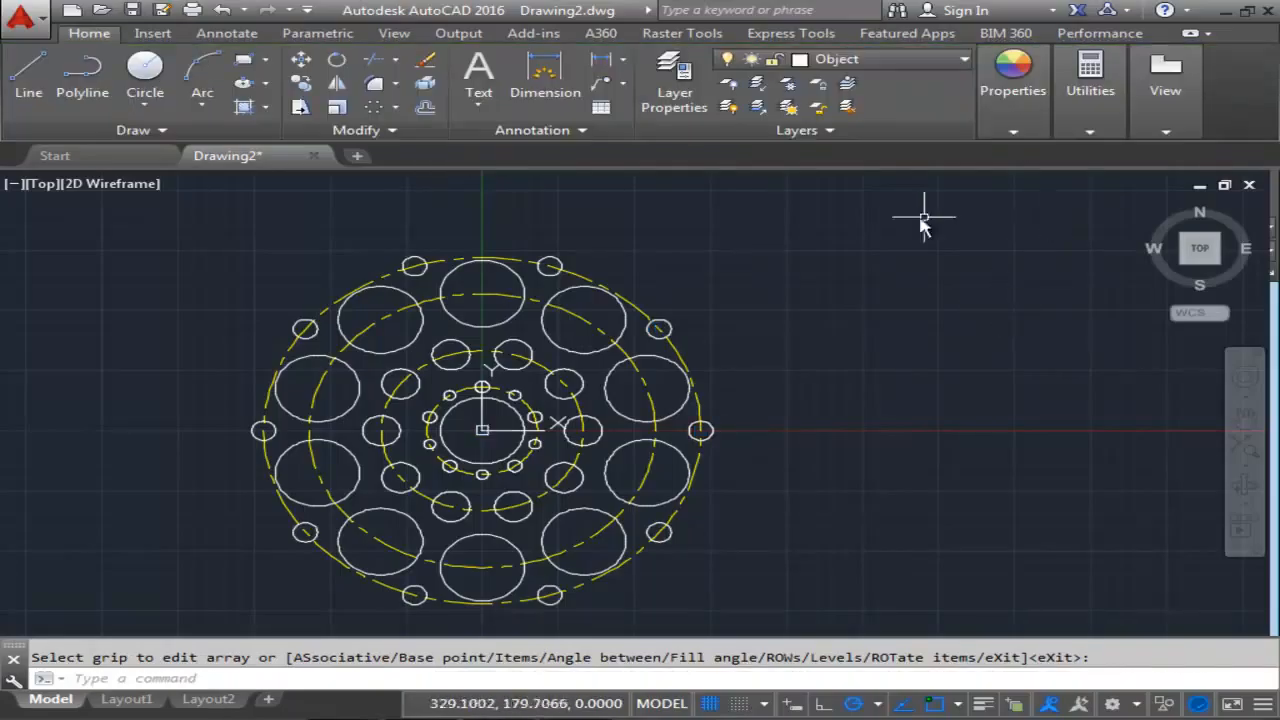
# Make the center layer current and draw a circle with a diameter of 339.21 centred at the origin.
pyautogui.click(880, 58)
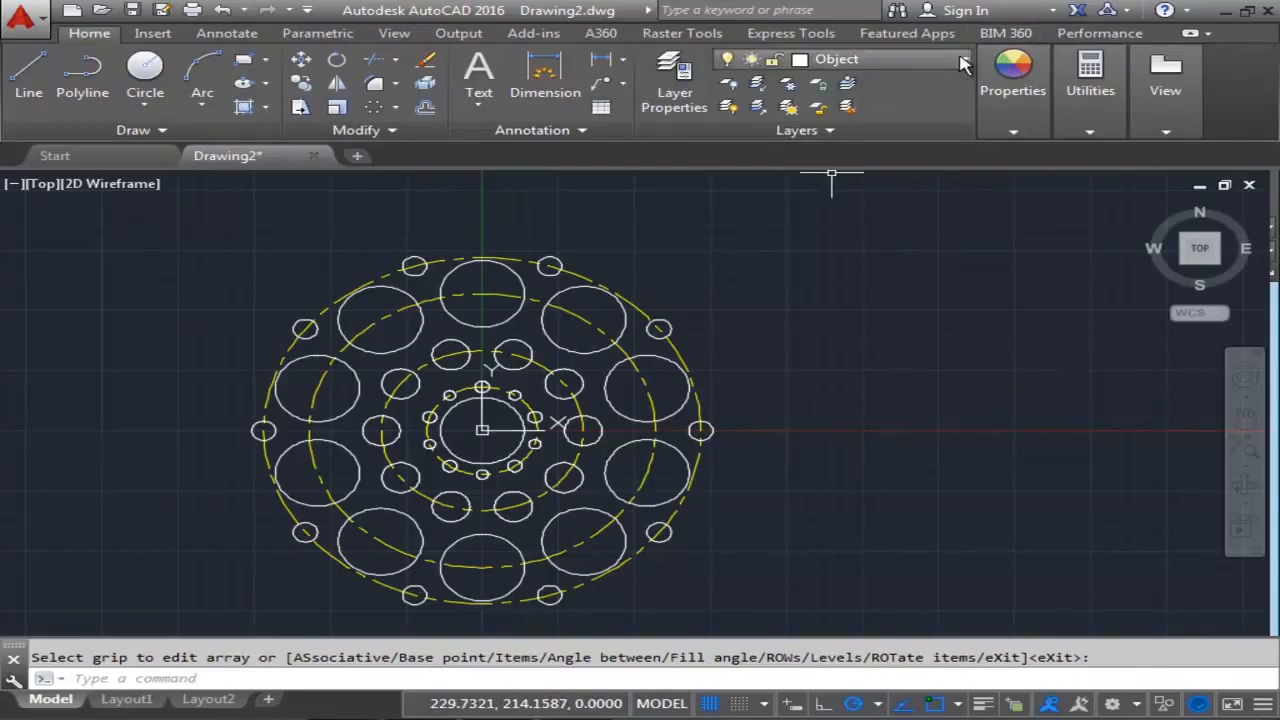
pyautogui.click(886, 120)
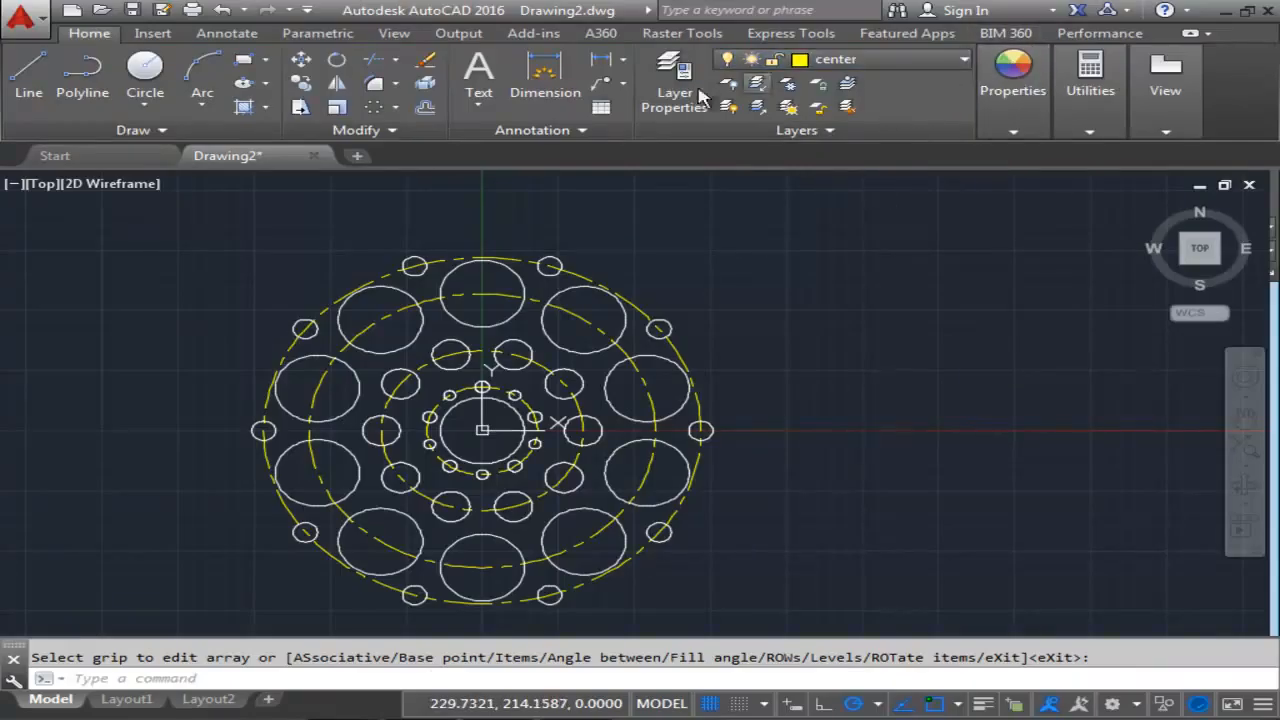
pyautogui.click(143, 70)
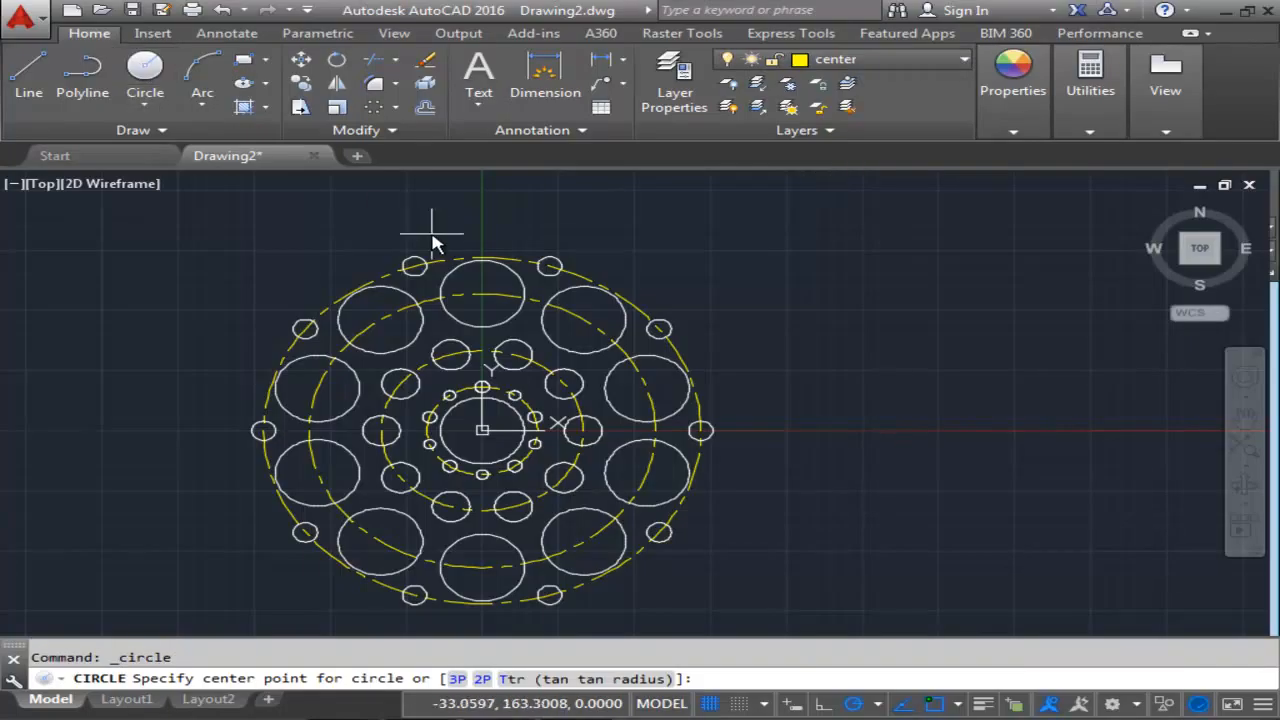
pyautogui.click(481, 432)
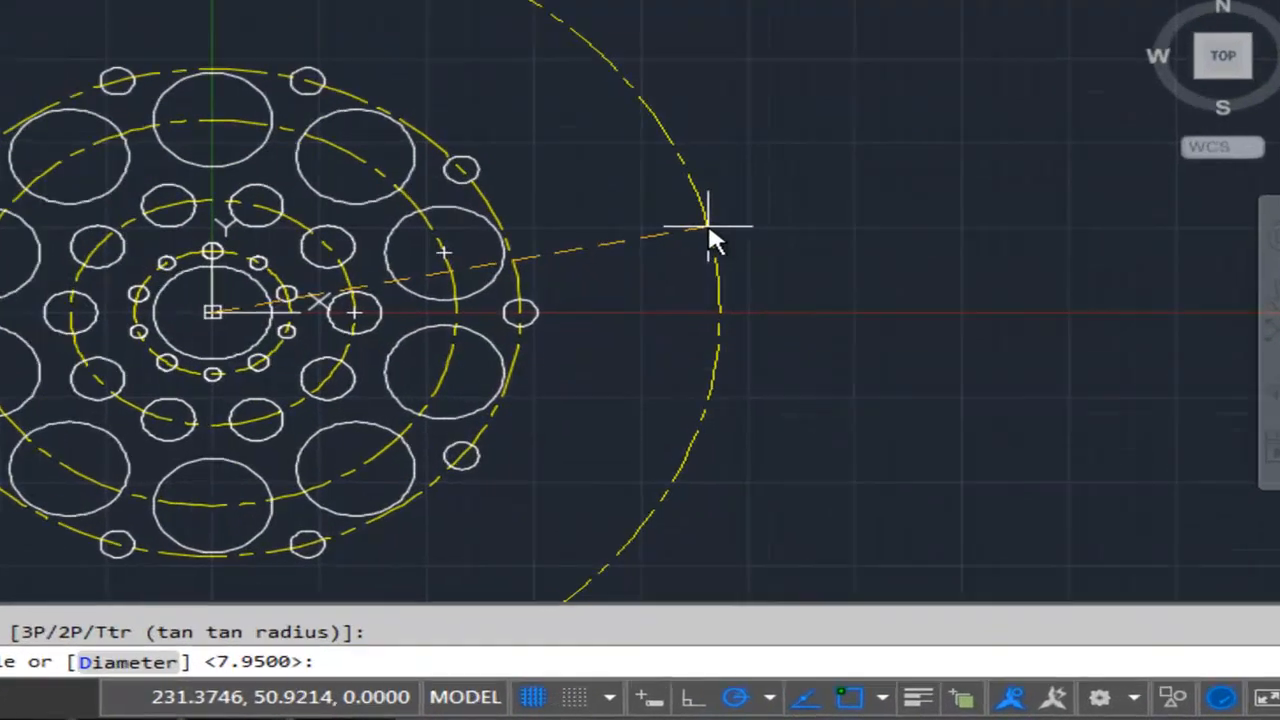
pyautogui.write('d')
pyautogui.press('Return')
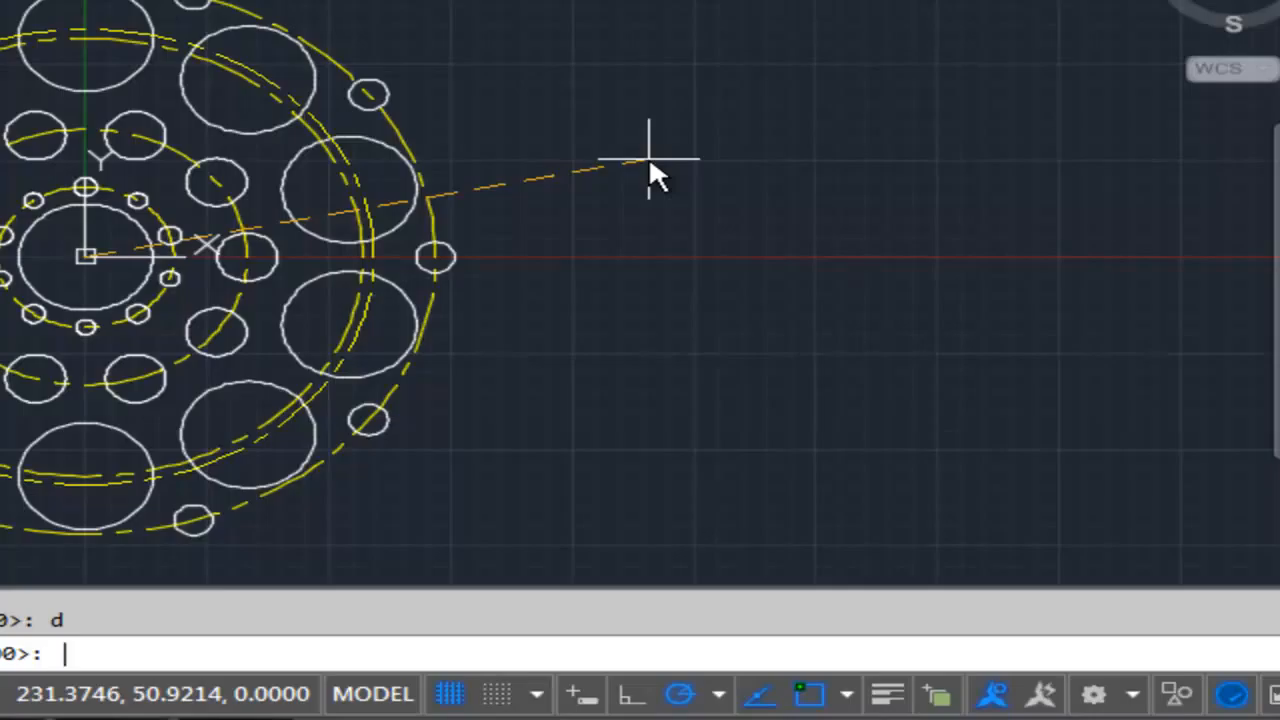
pyautogui.write('339.21')
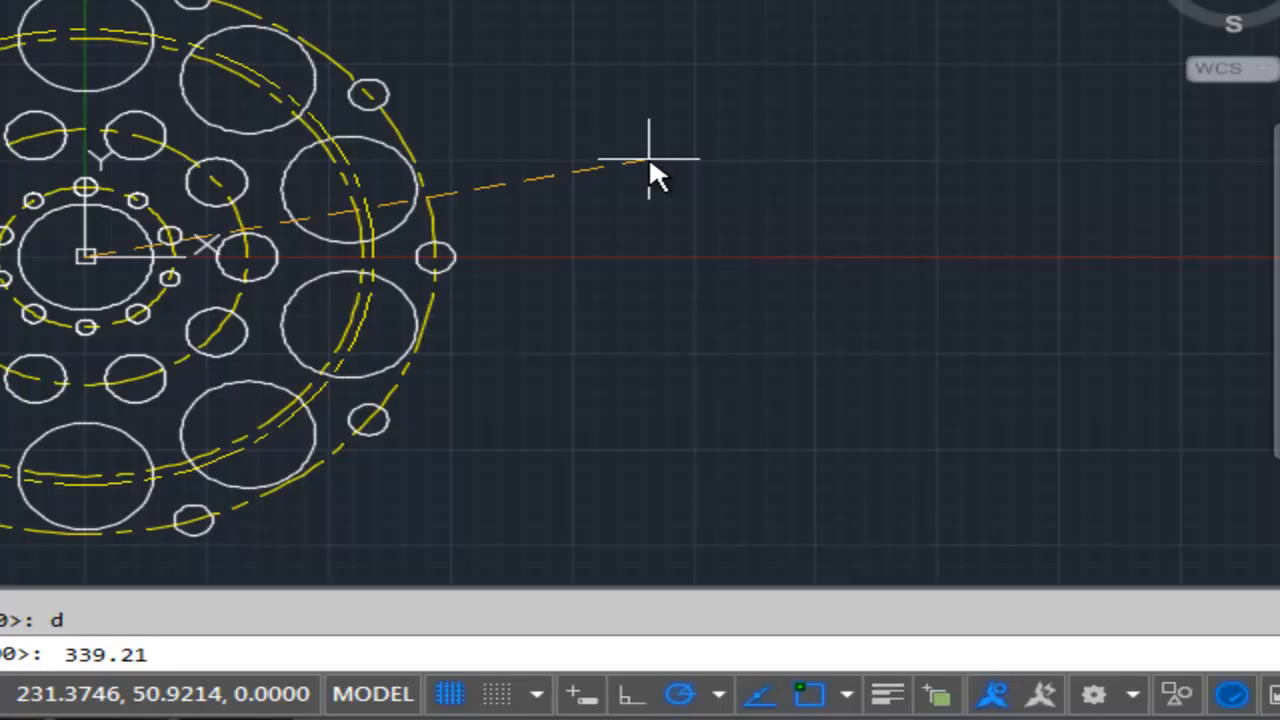
pyautogui.press('Return')
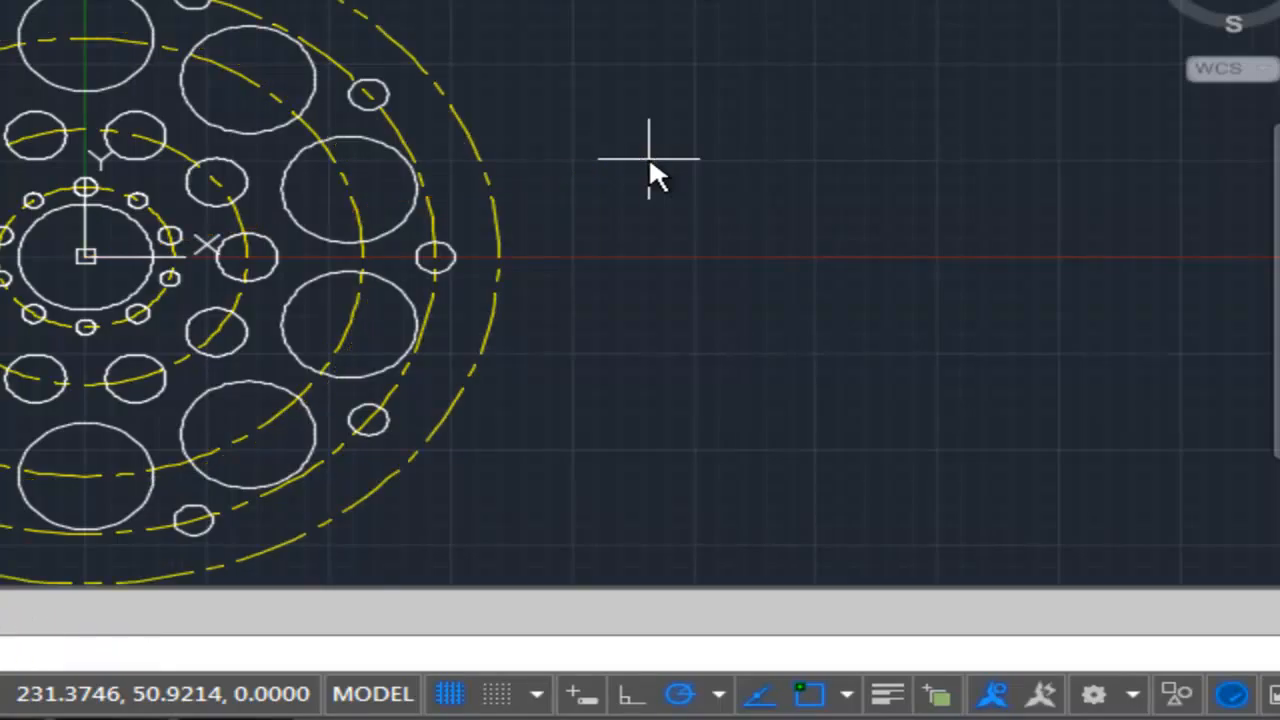
# Draw another circle with a diameter of 354.57 on the center layer, centred at the origin.
pyautogui.write('c')
pyautogui.press('Return')
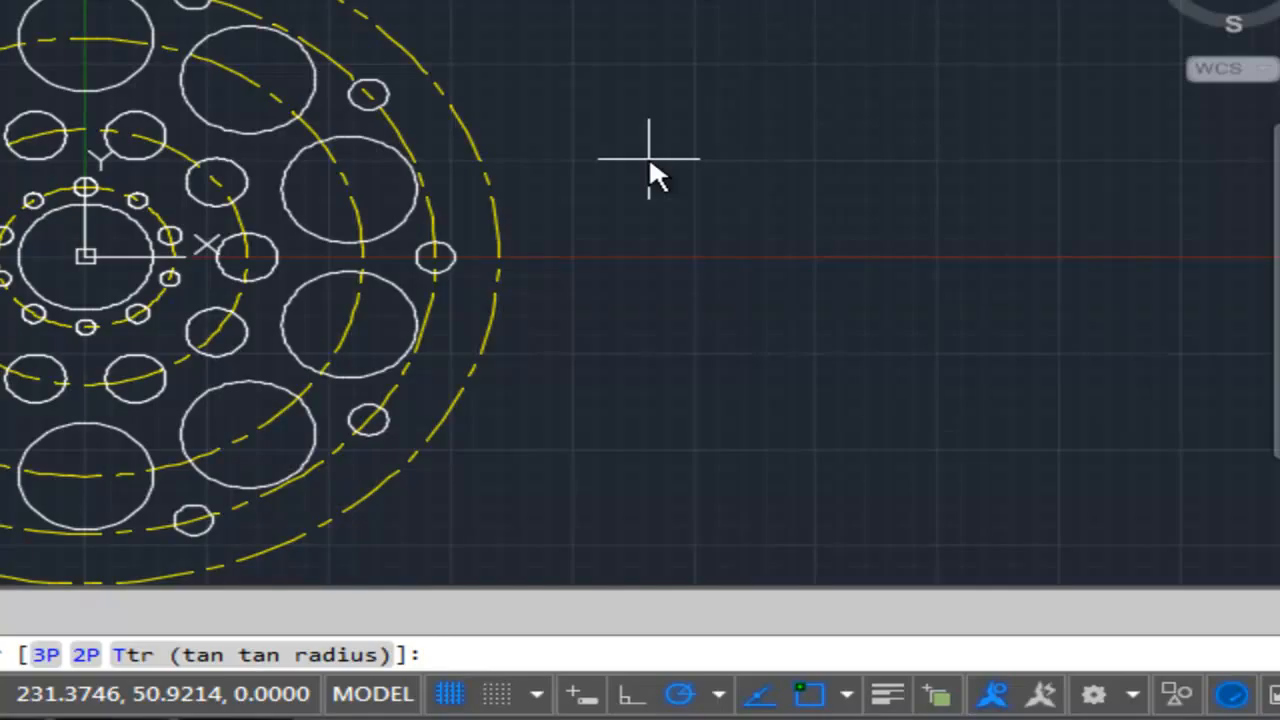
pyautogui.click(85, 255)
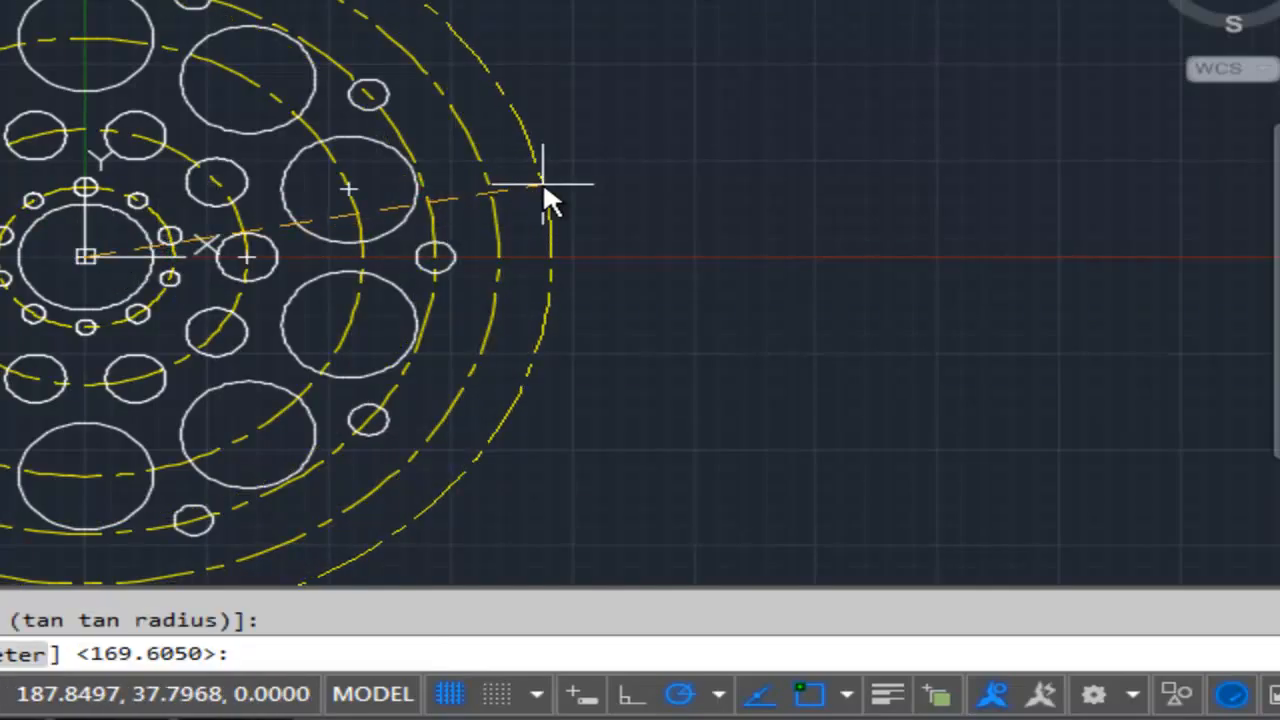
pyautogui.write('d')
pyautogui.press('Return')
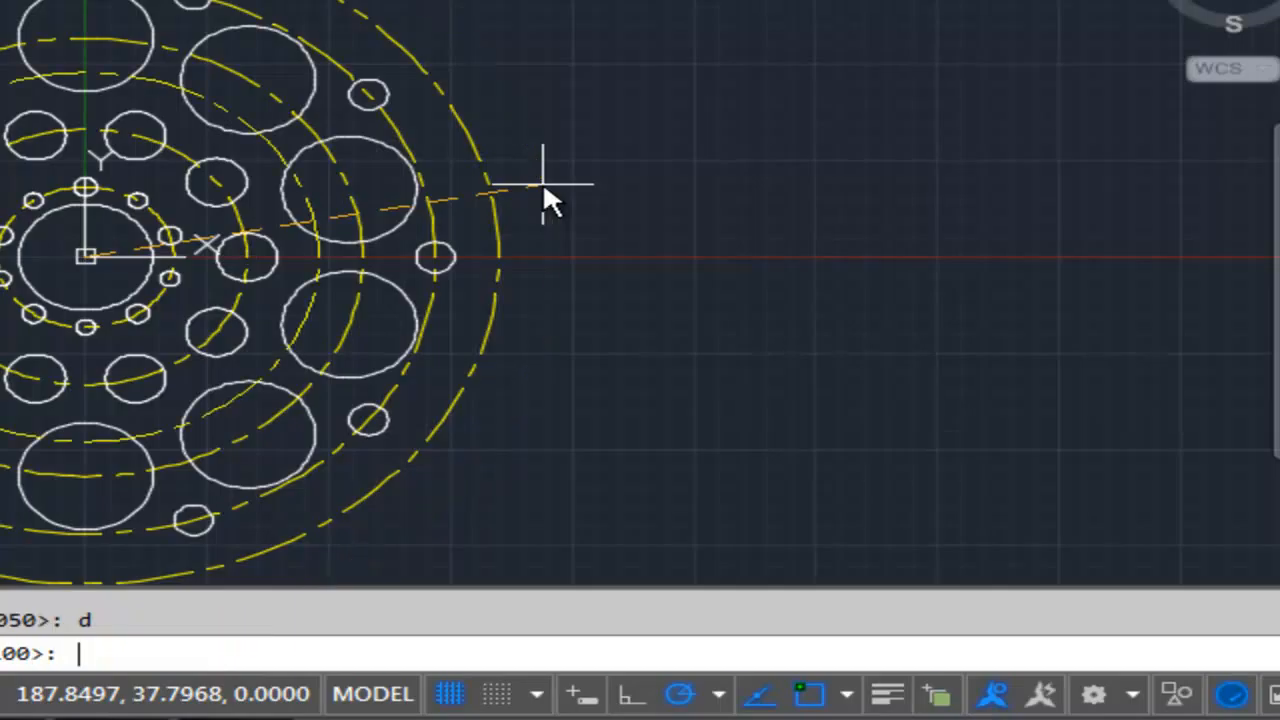
pyautogui.write('354.57')
pyautogui.press('Return')
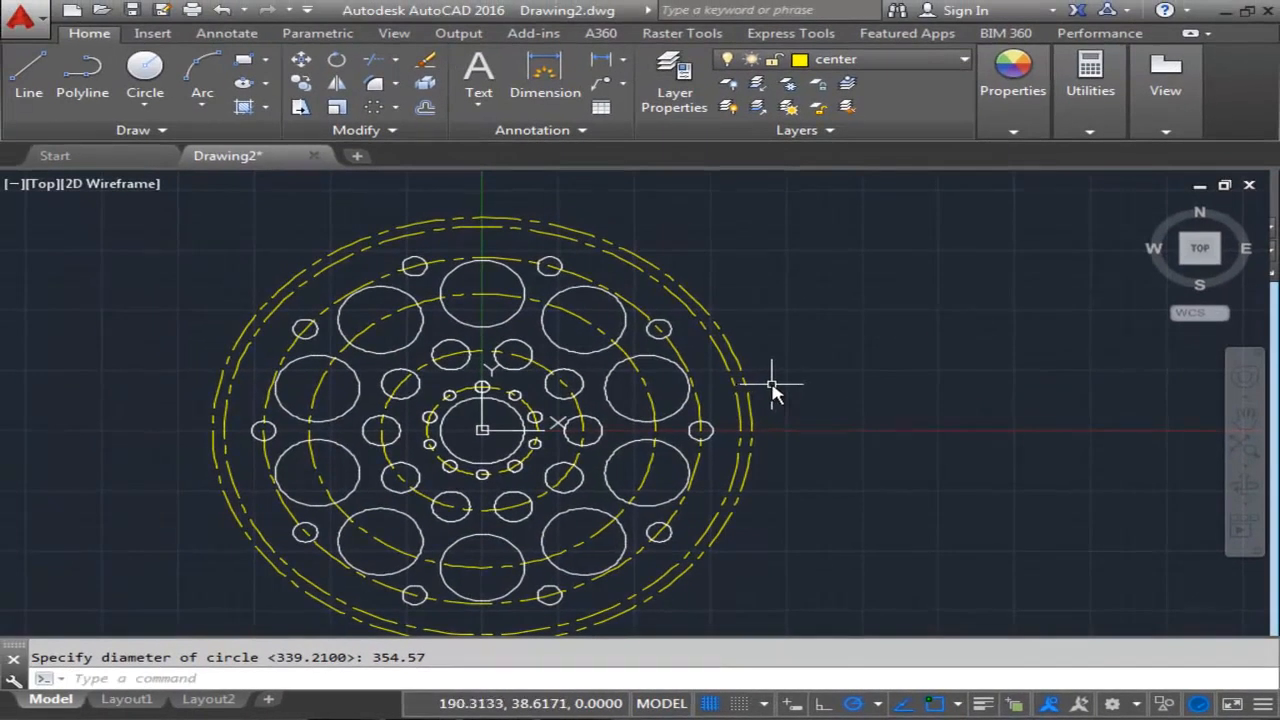
# Move the outermost 354.57-diameter circle to the Object layer.
pyautogui.scroll(4, 508, 286)
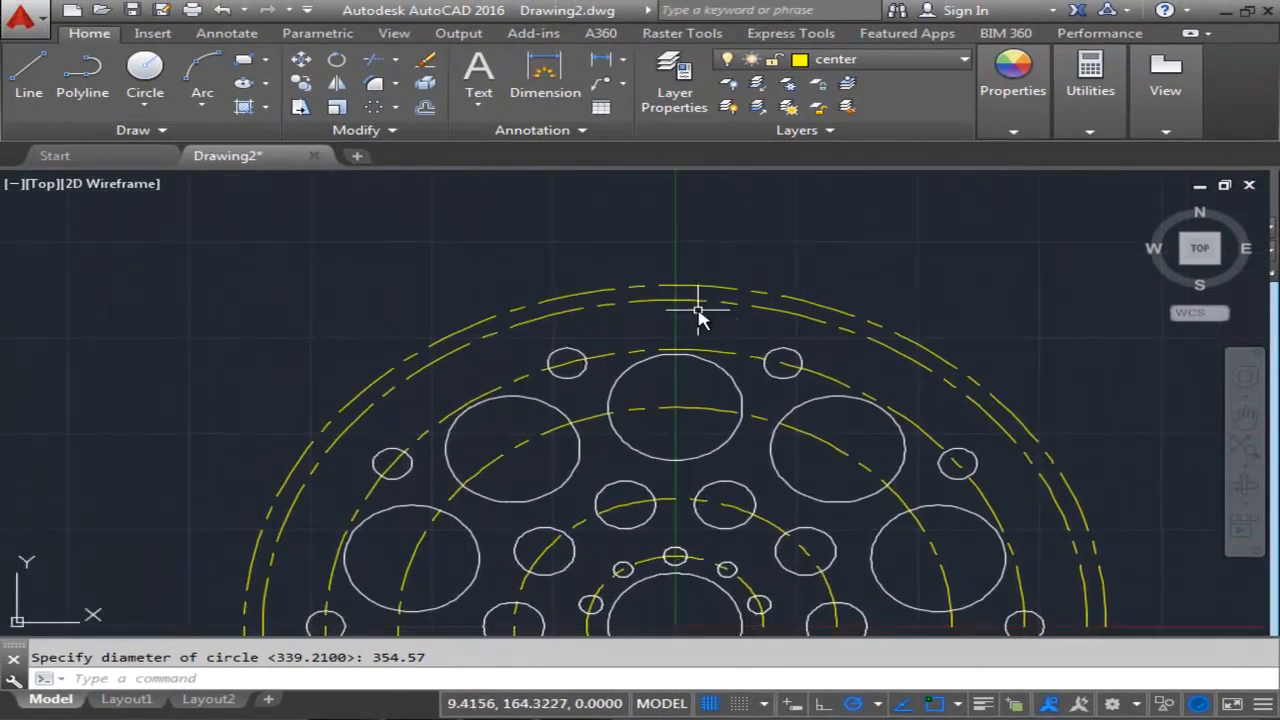
pyautogui.scroll(2, 686, 325)
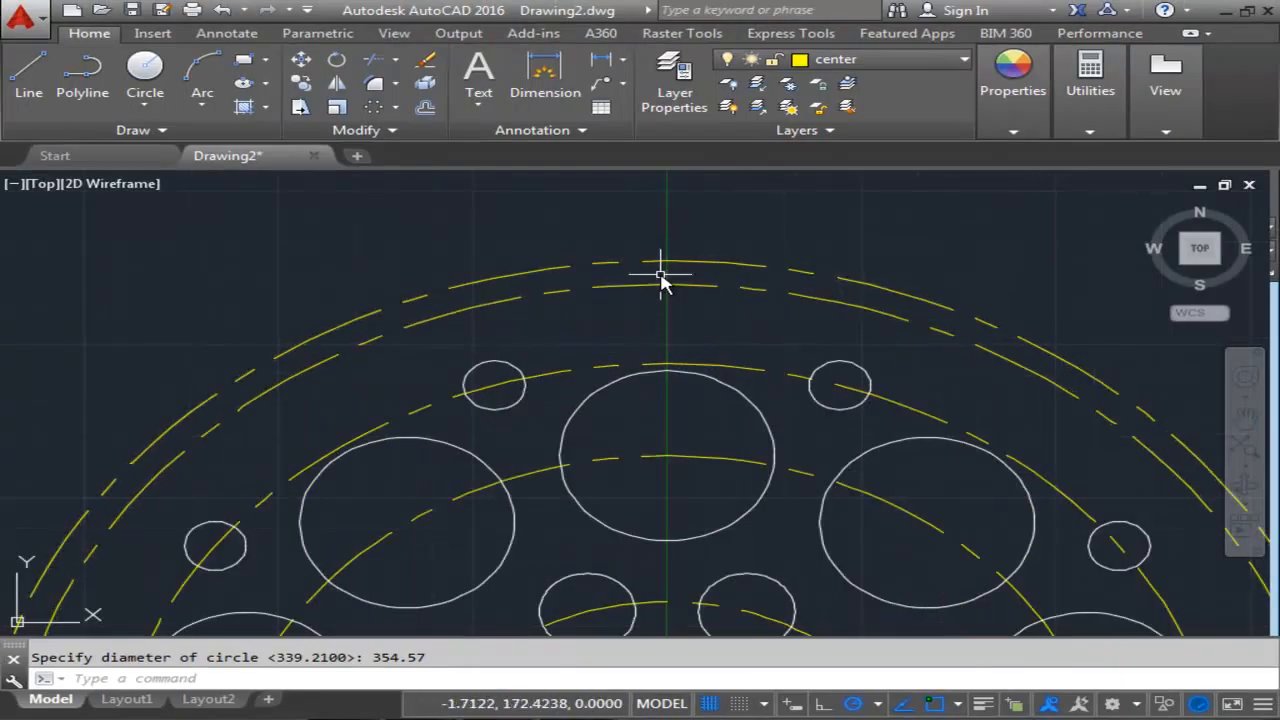
pyautogui.scroll(2, 660, 285)
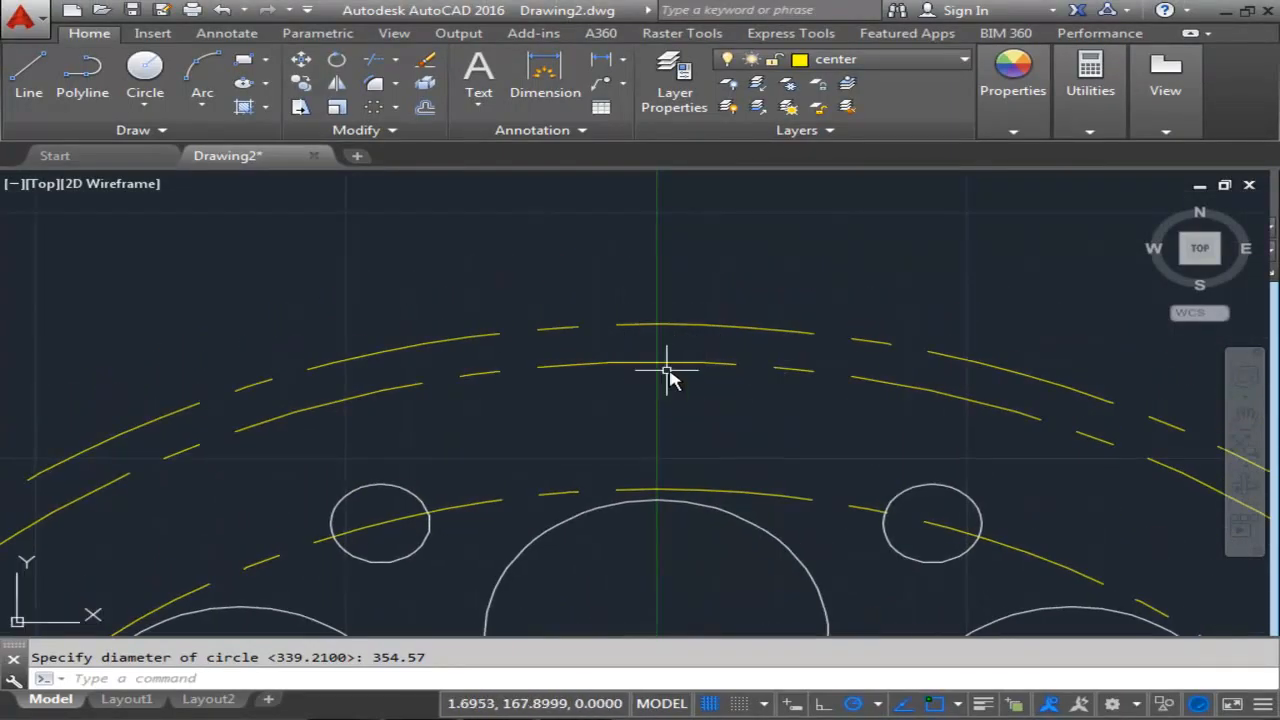
pyautogui.scroll(2, 655, 338)
pyautogui.scroll(1, 653, 345)
pyautogui.scroll(1, 645, 371)
pyautogui.press('Escape')
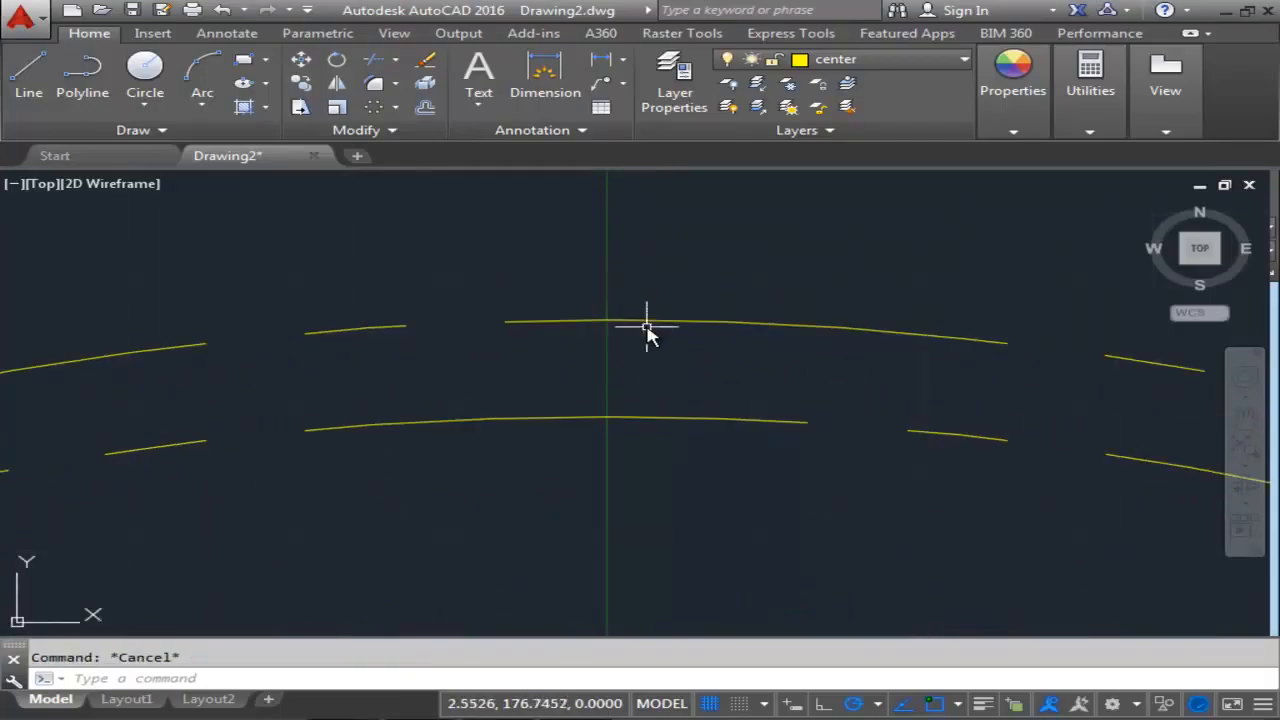
pyautogui.click(641, 323)
pyautogui.moveTo(651, 266); pyautogui.dragTo(637, 286, button='middle')
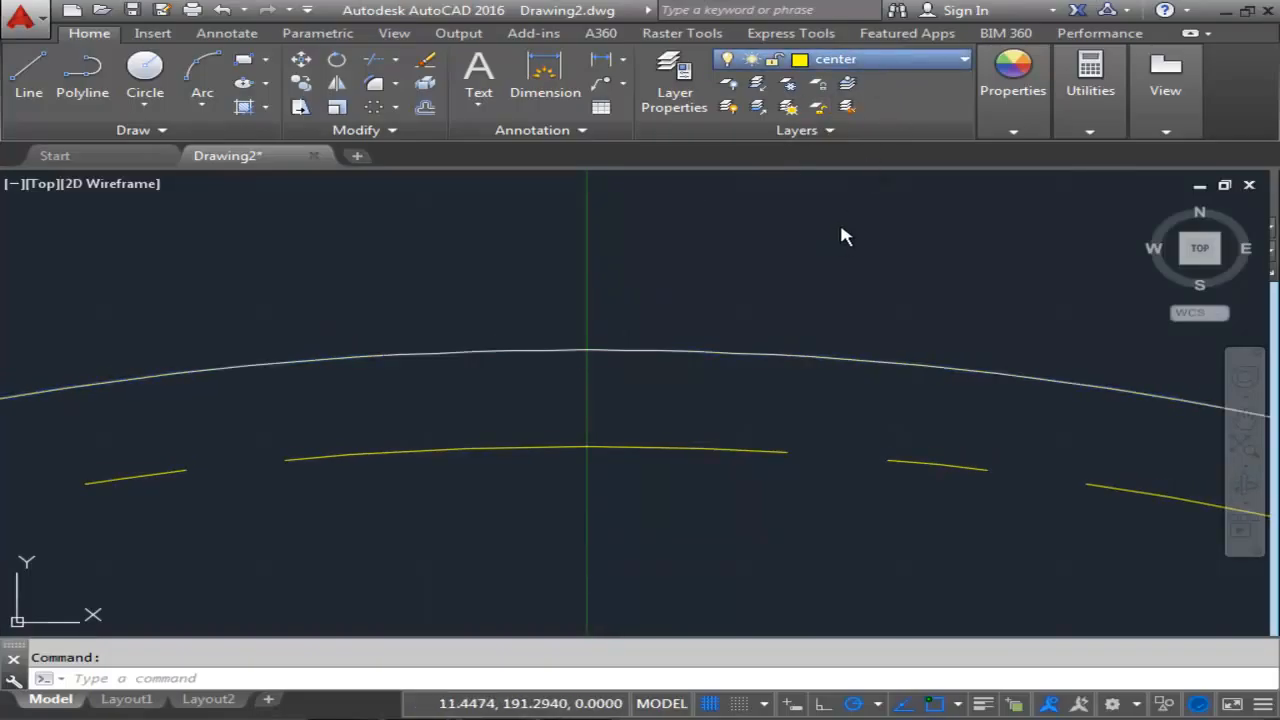
pyautogui.press('Escape')
# Draw a vertical center-layer line joining the top quadrants of the two outermost circles, and make the Object layer current.
pyautogui.scroll(4, 625, 300)
pyautogui.moveTo(540, 414); pyautogui.dragTo(554, 320, button='middle')
pyautogui.scroll(-4, 553, 323)
pyautogui.scroll(3, 553, 320)
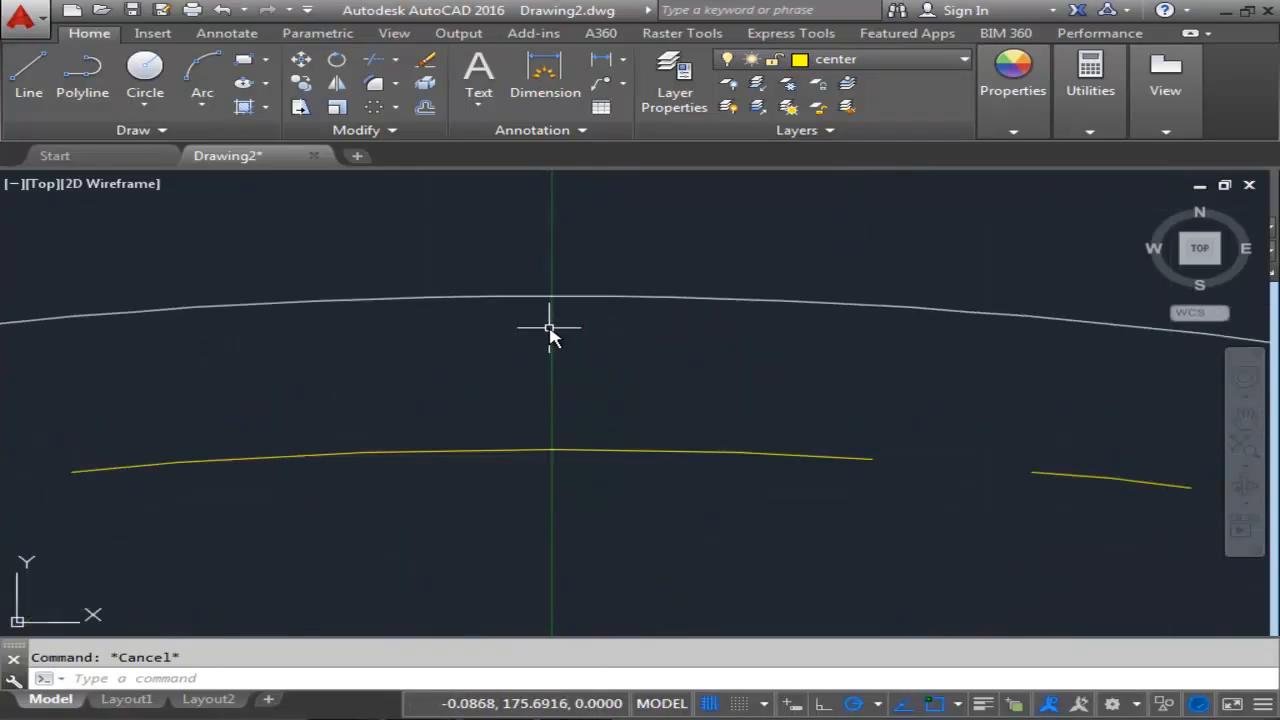
pyautogui.click(29, 75)
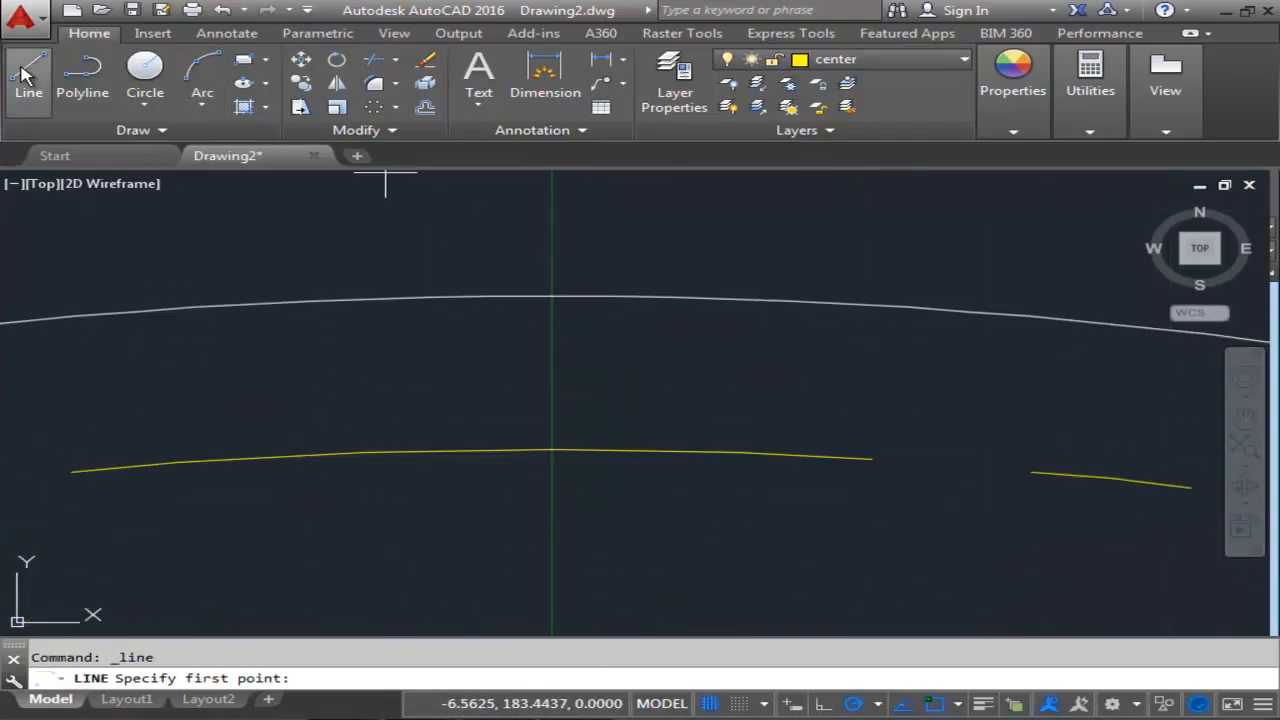
pyautogui.moveTo(570, 292); pyautogui.dragTo(533, 254, button='middle')
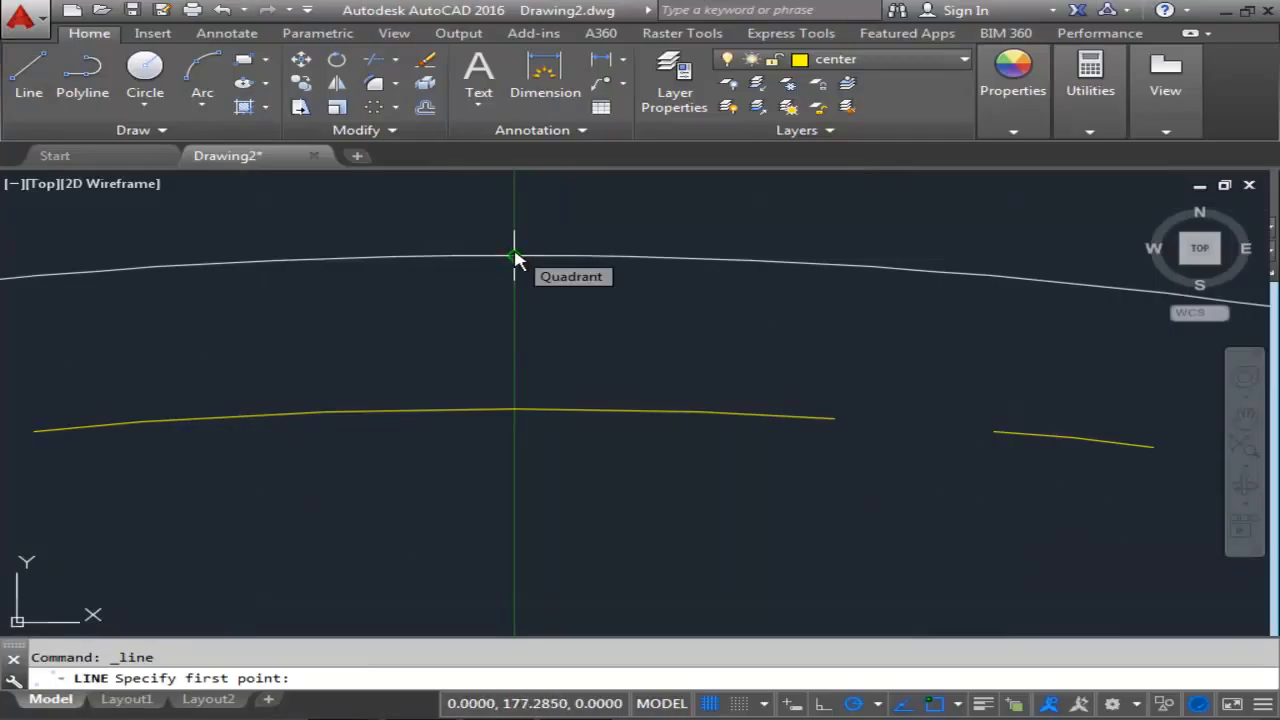
pyautogui.click(514, 257)
pyautogui.click(514, 410)
pyautogui.press('Escape')
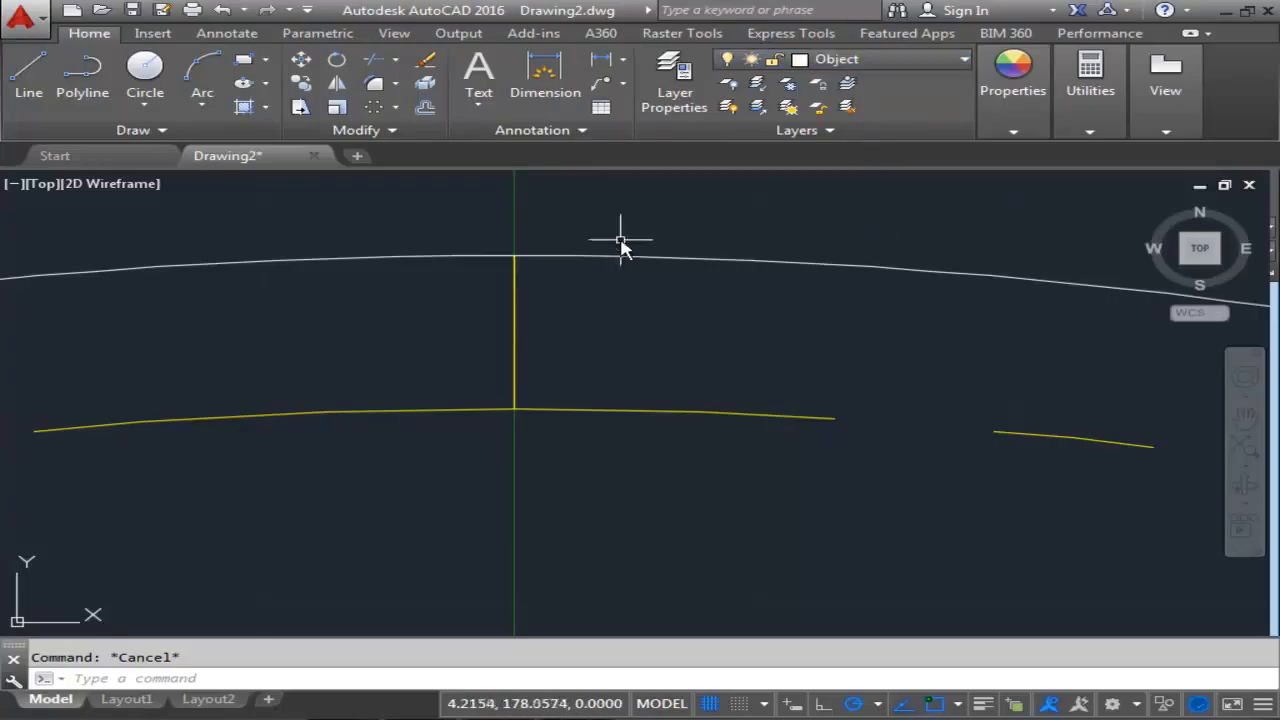
# Switch to Calculator, divide 5.58 by 2, and return to the AutoCAD drawing.
pyautogui.moveTo(620, 243); pyautogui.dragTo(700, 257, button='middle')
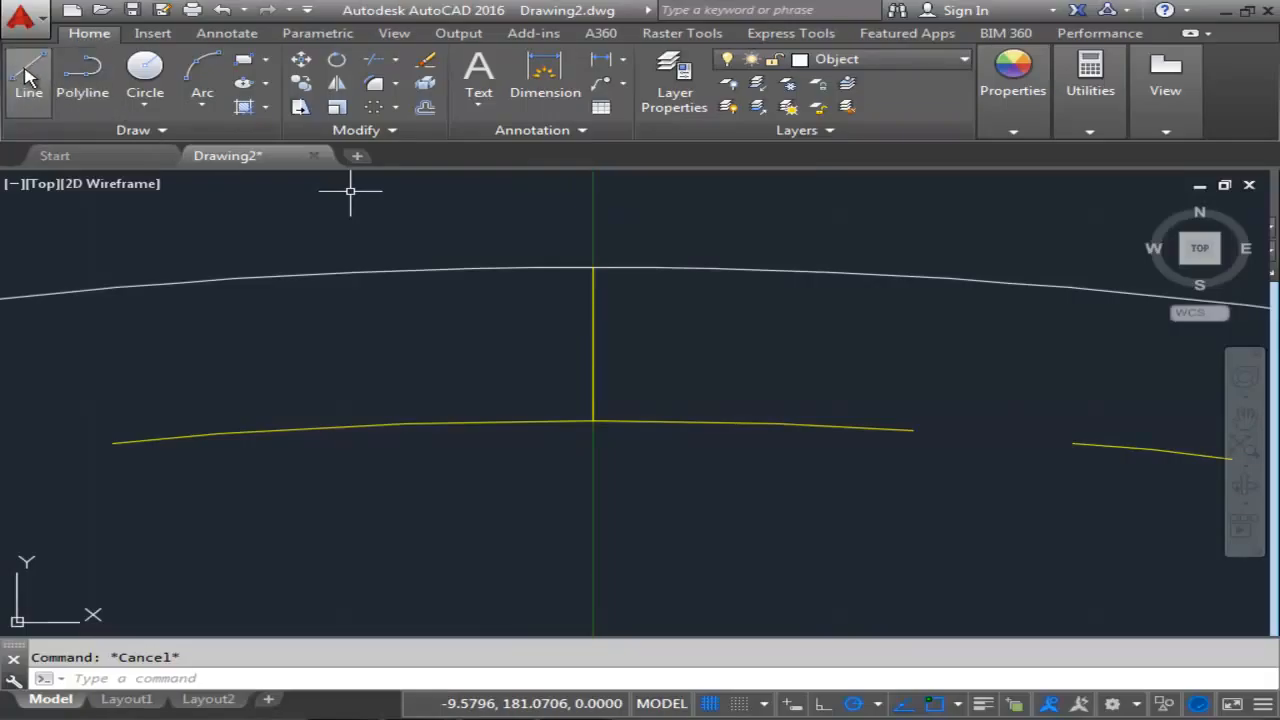
pyautogui.moveTo(720, 195)
pyautogui.mouseDown(button='middle')
pyautogui.moveTo(731, 220)
pyautogui.moveTo(757, 229)
pyautogui.mouseUp(button='middle')
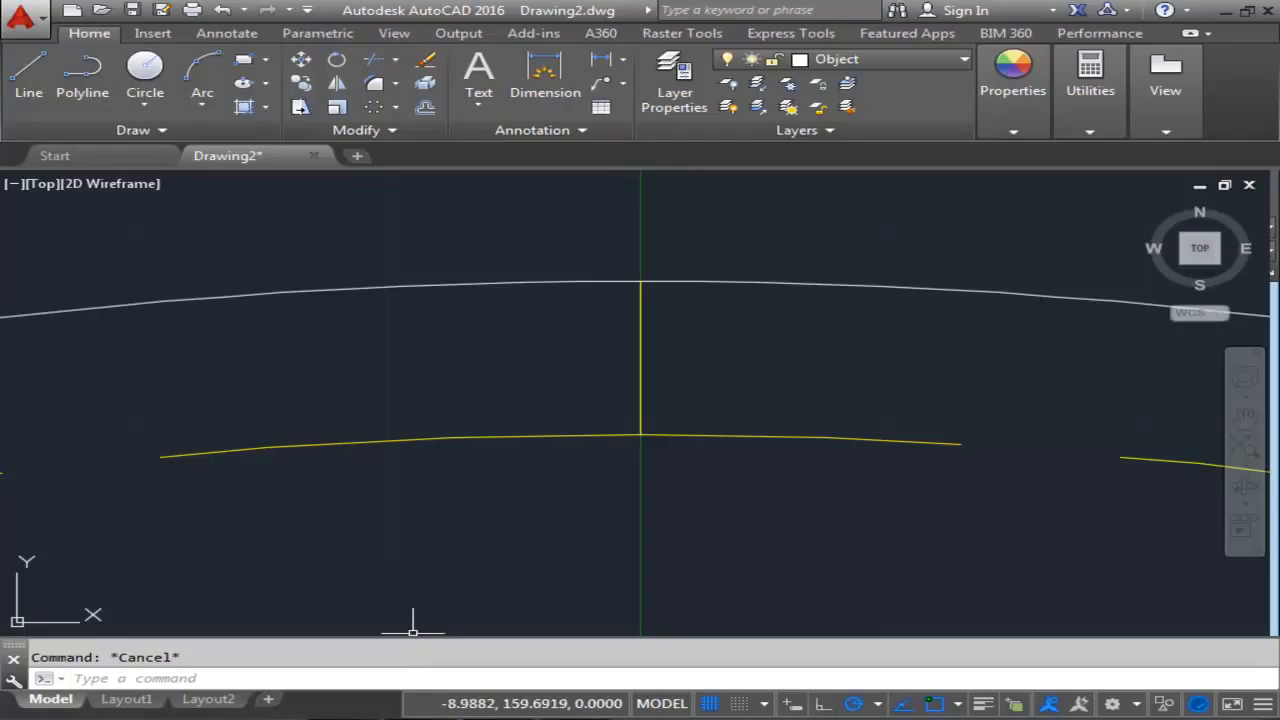
pyautogui.hotkey('alt', 'Tab')
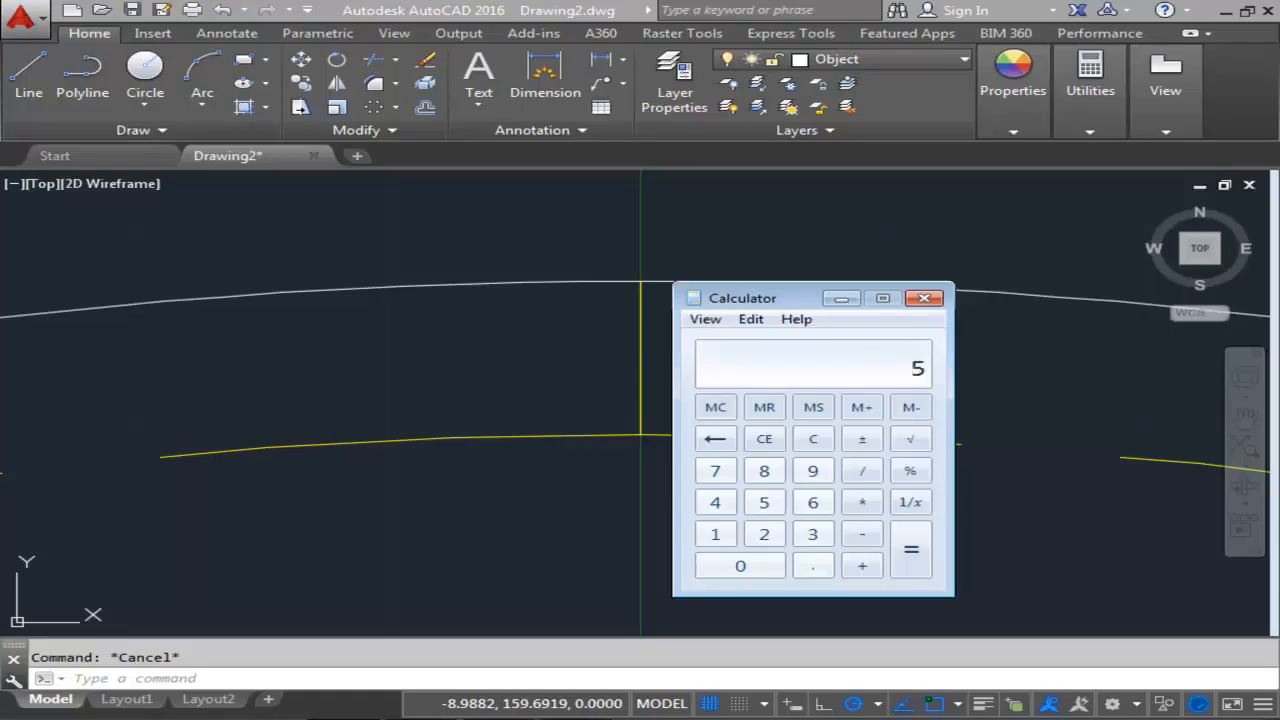
pyautogui.write('.58')
pyautogui.write('2')
pyautogui.press('Return')
pyautogui.click(841, 300)
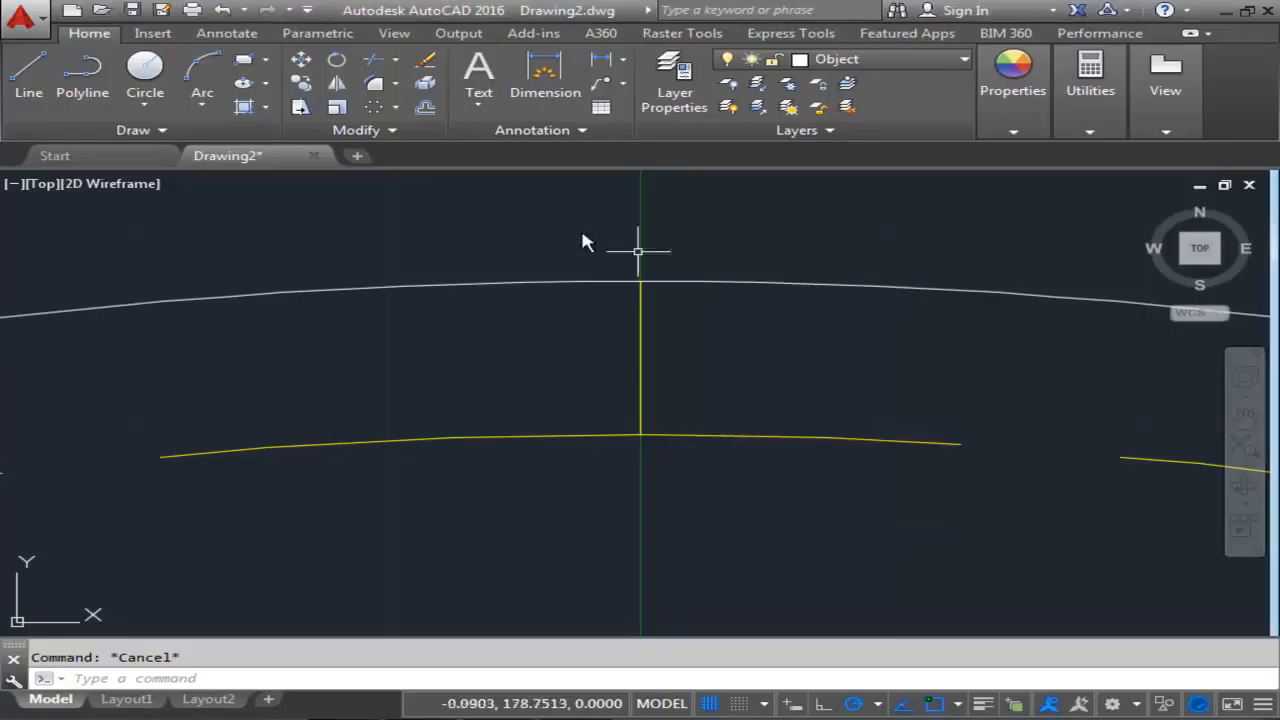
# Offset the short vertical line by 2.79 to both its right and left sides.
pyautogui.click(424, 108)
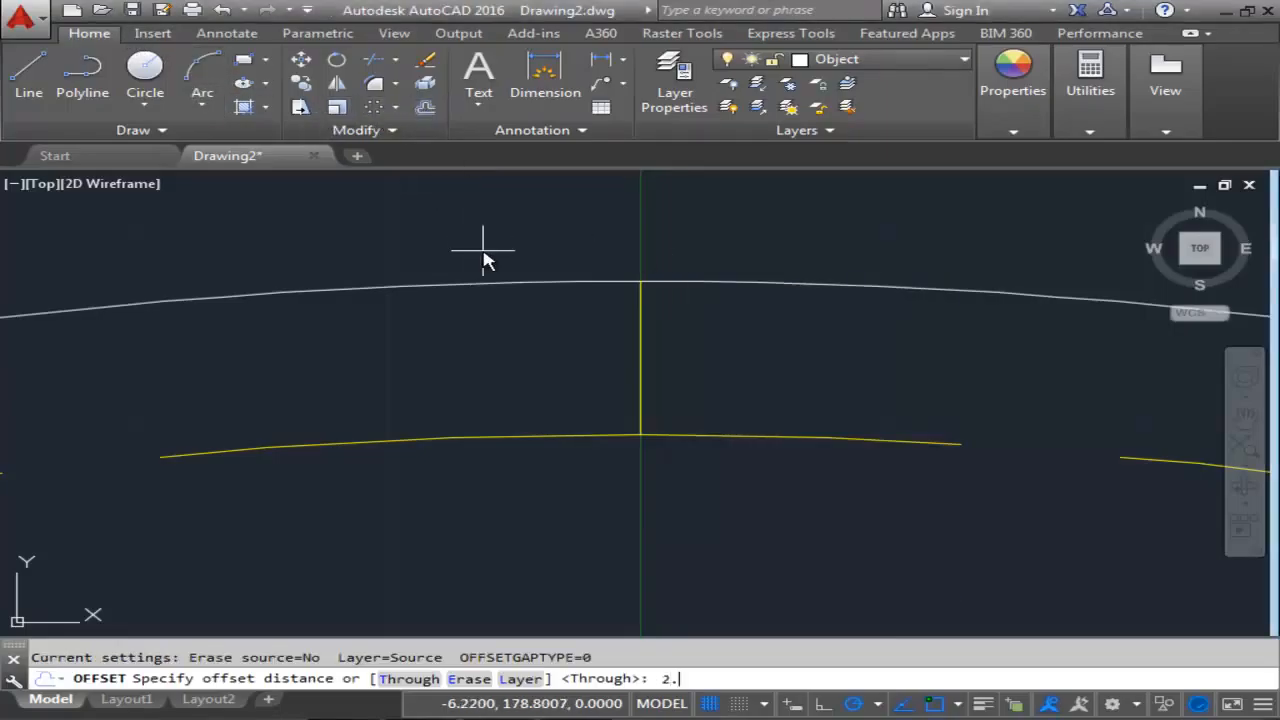
pyautogui.press('Return')
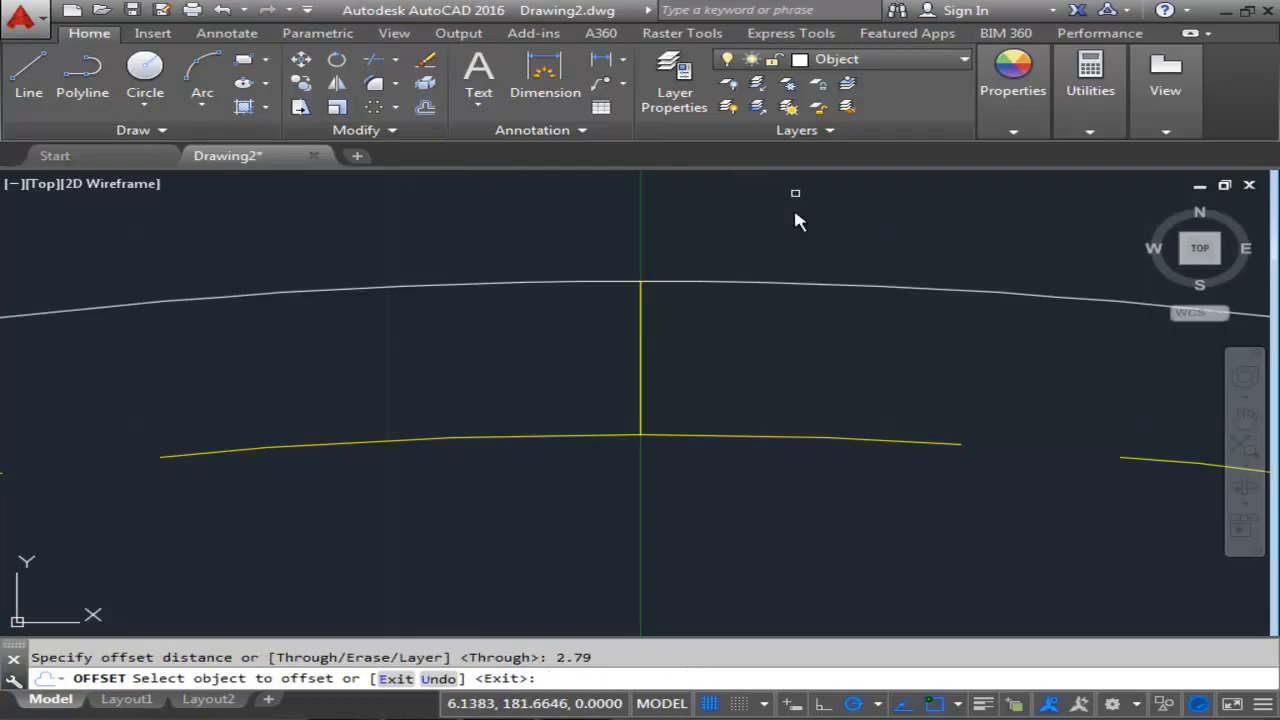
pyautogui.click(643, 342)
pyautogui.click(830, 345)
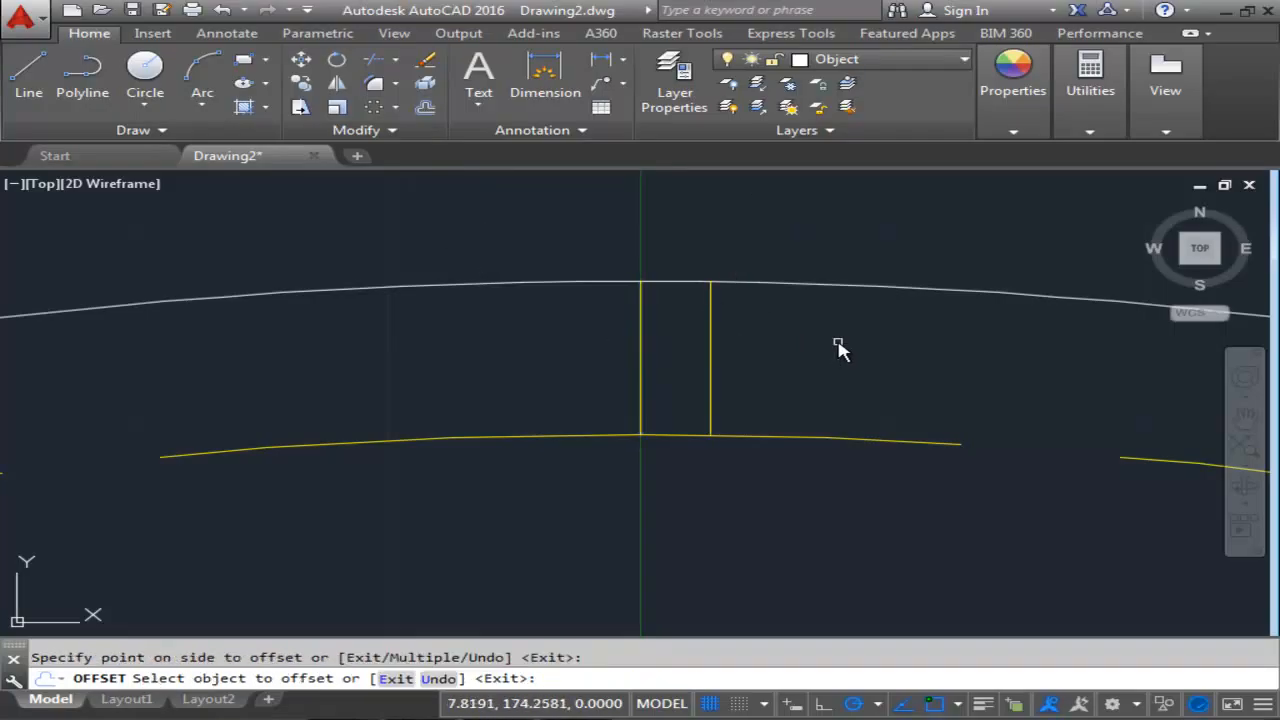
pyautogui.click(640, 360)
pyautogui.click(505, 360)
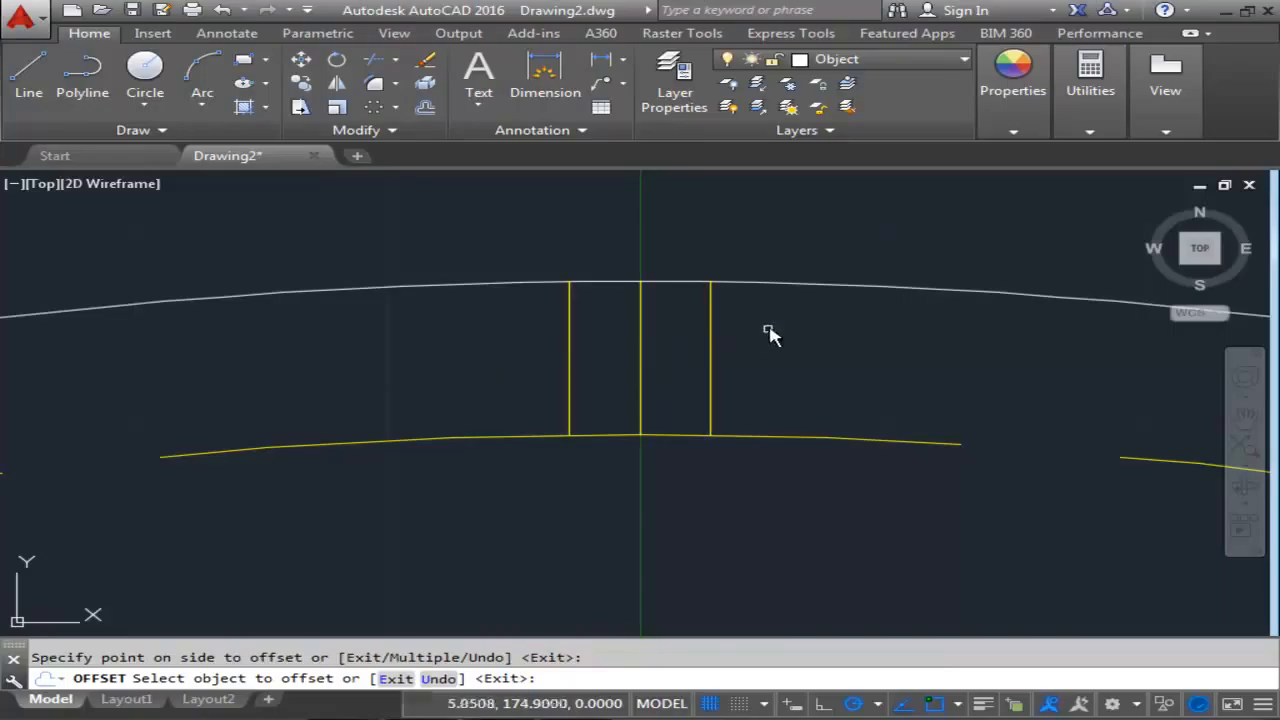
pyautogui.press('Escape')
# Move the two offset vertical lines on either side of the centre line to the Object layer.
pyautogui.scroll(4, 690, 330)
pyautogui.moveTo(690, 330); pyautogui.dragTo(739, 322, button='middle')
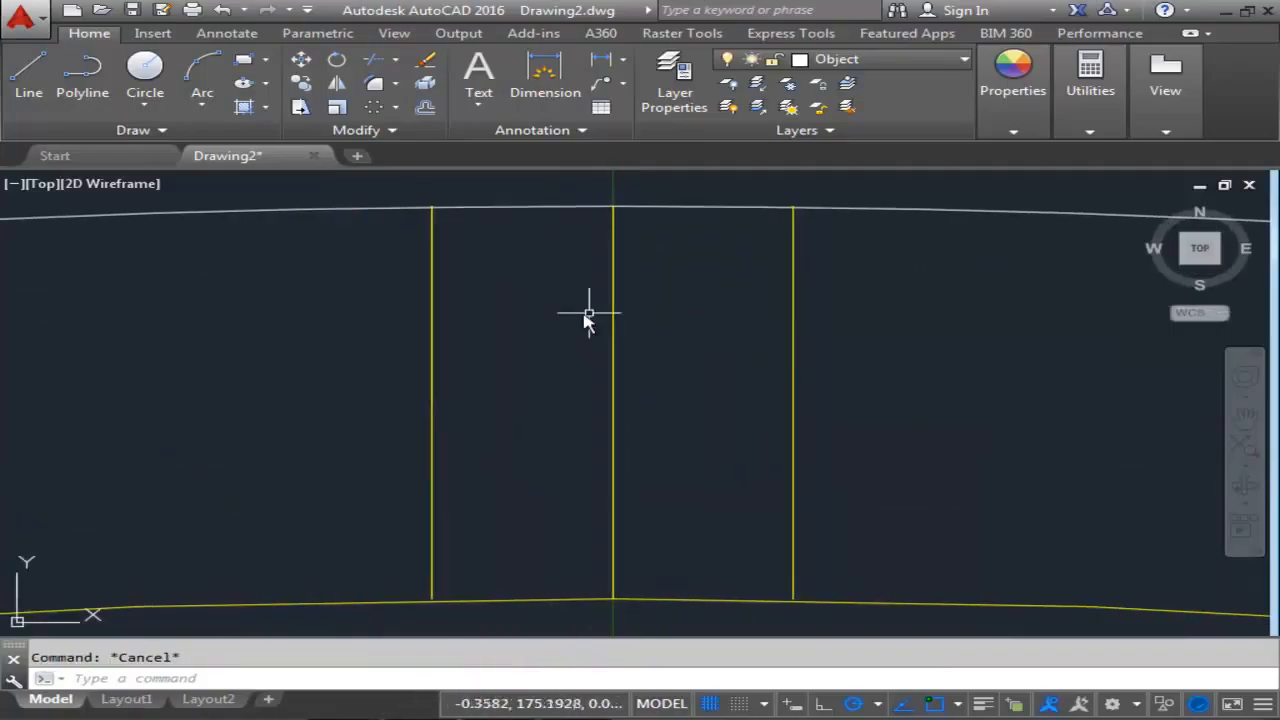
pyautogui.scroll(-2, 520, 337)
pyautogui.click(472, 341)
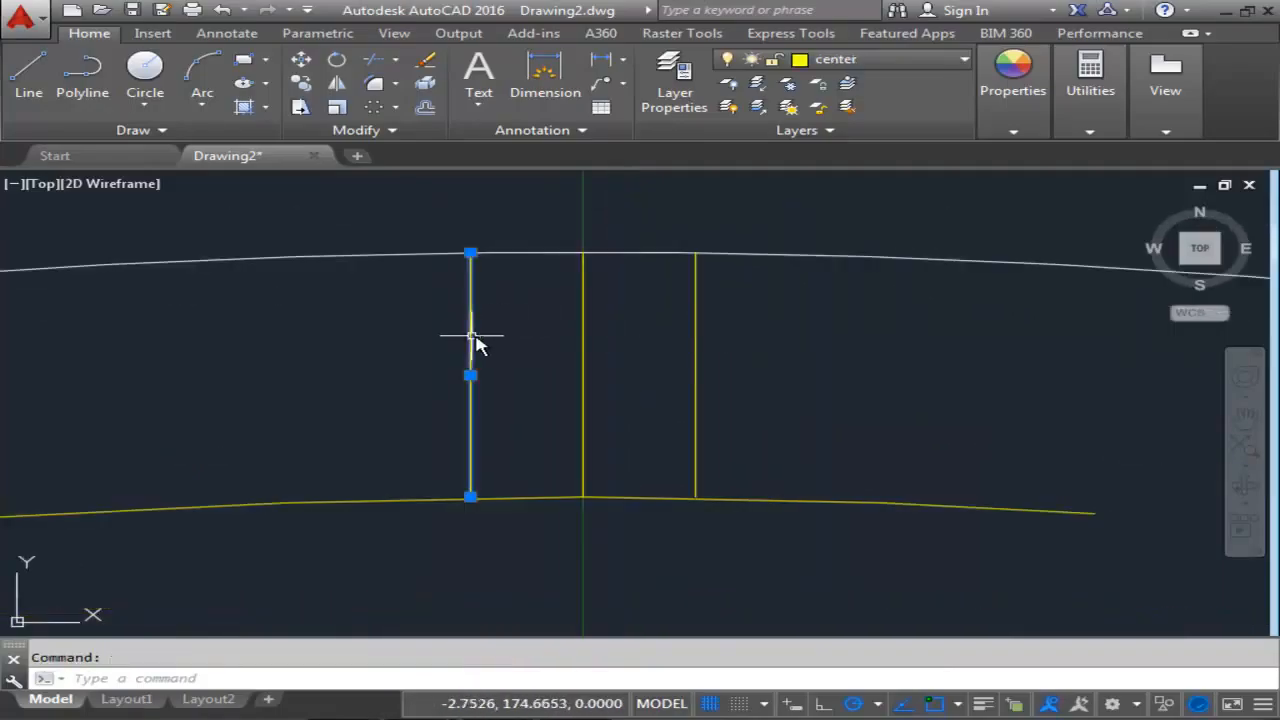
pyautogui.click(703, 343)
pyautogui.click(690, 338)
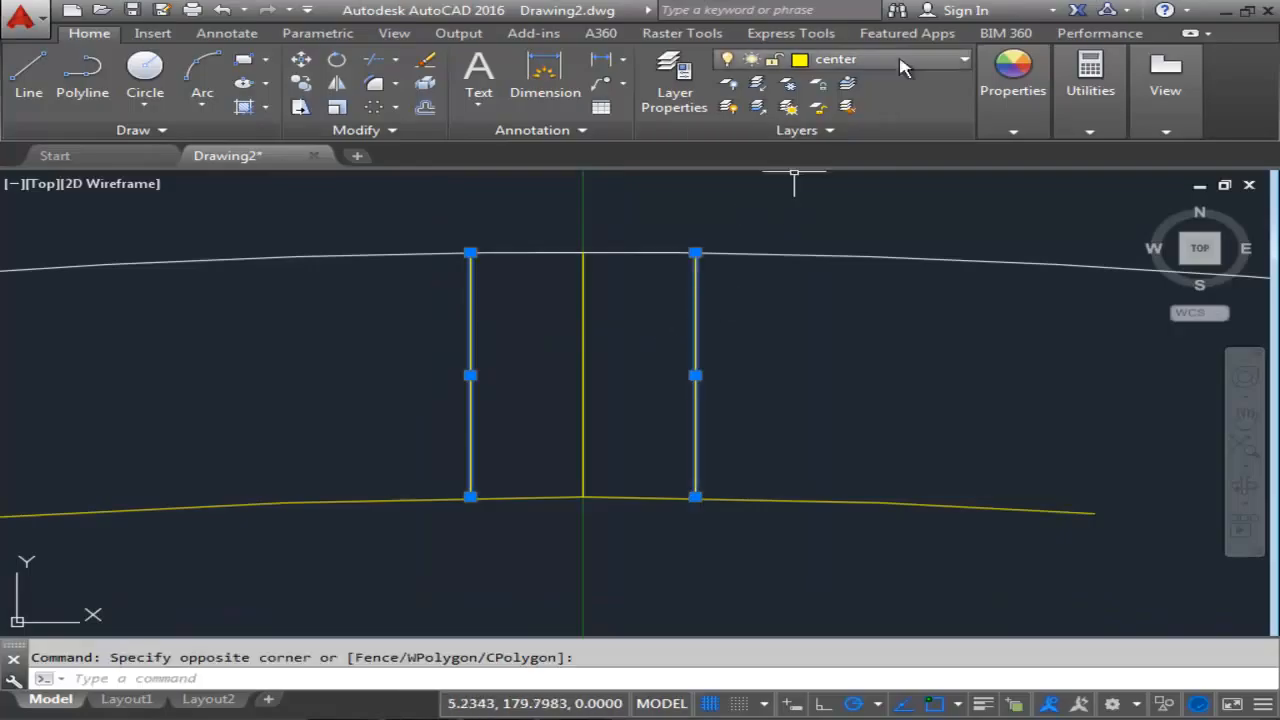
pyautogui.press('Escape')
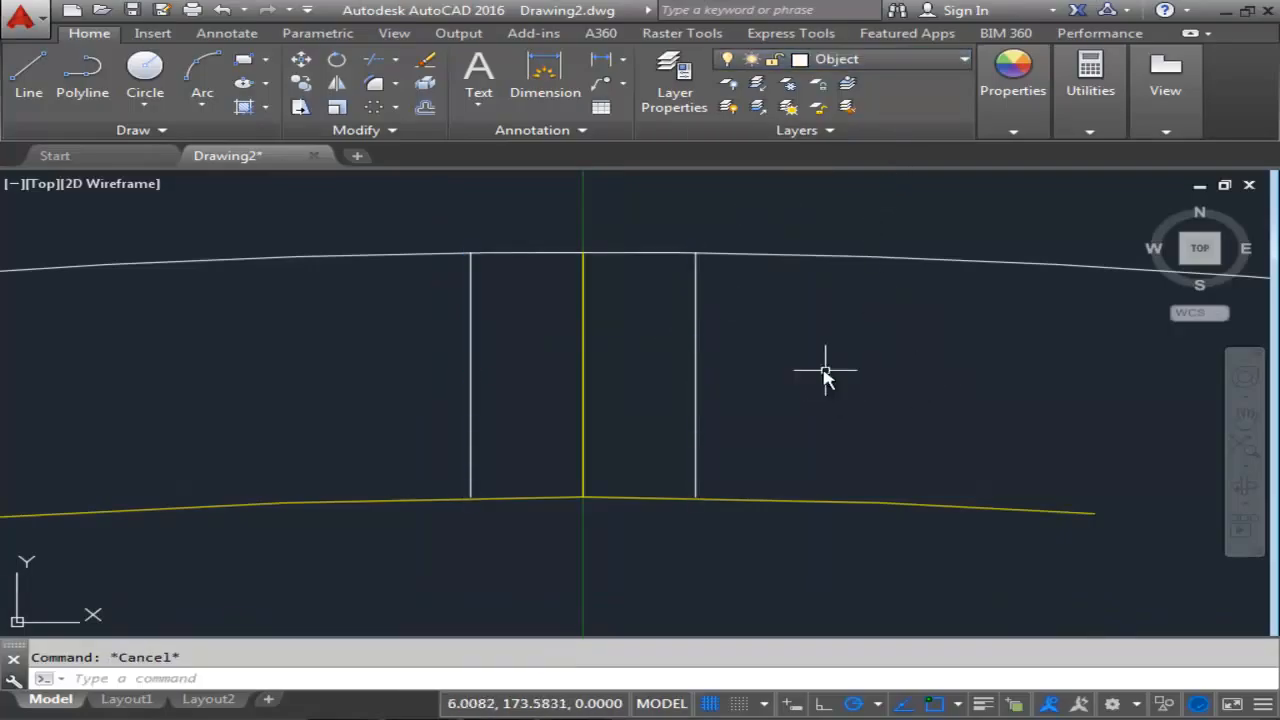
# Trim the short ends of the two outer vertical lines that project above the outermost circle.
pyautogui.moveTo(806, 362); pyautogui.dragTo(850, 375, button='middle')
pyautogui.scroll(6, 743, 263)
pyautogui.scroll(-6, 757, 289)
pyautogui.scroll(-3, 766, 266)
pyautogui.scroll(1, 768, 268)
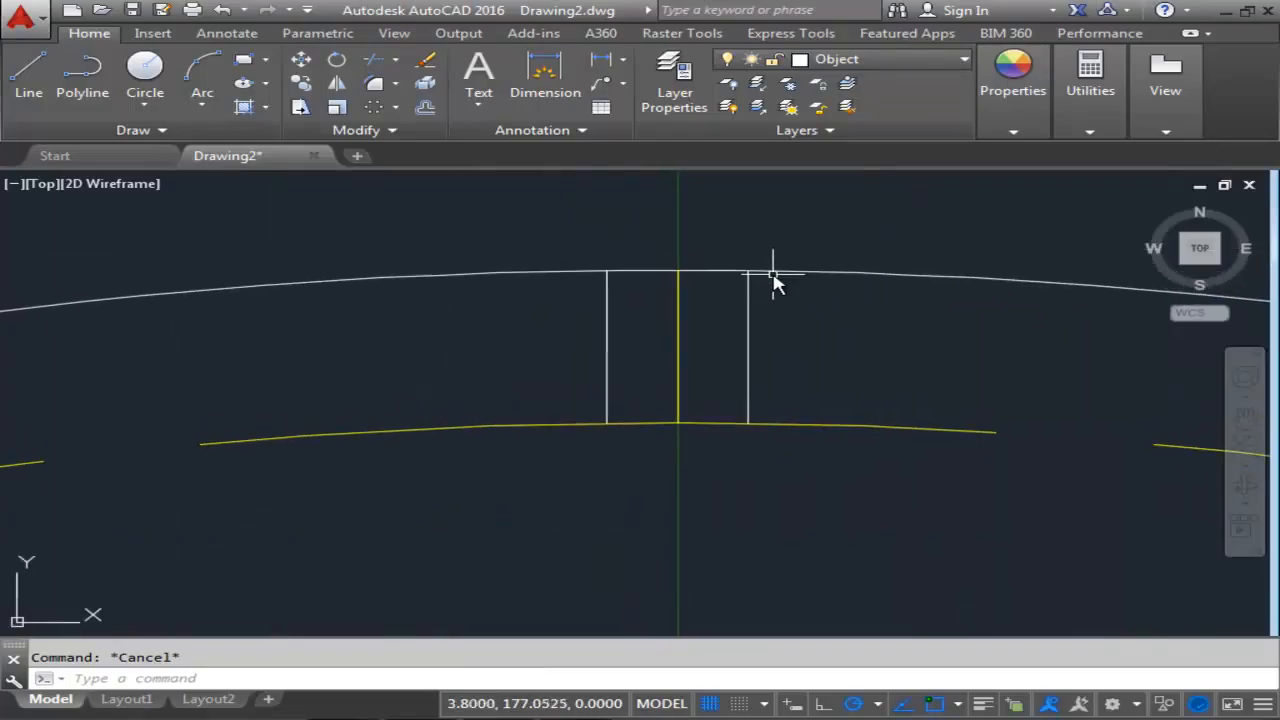
pyautogui.scroll(4, 711, 271)
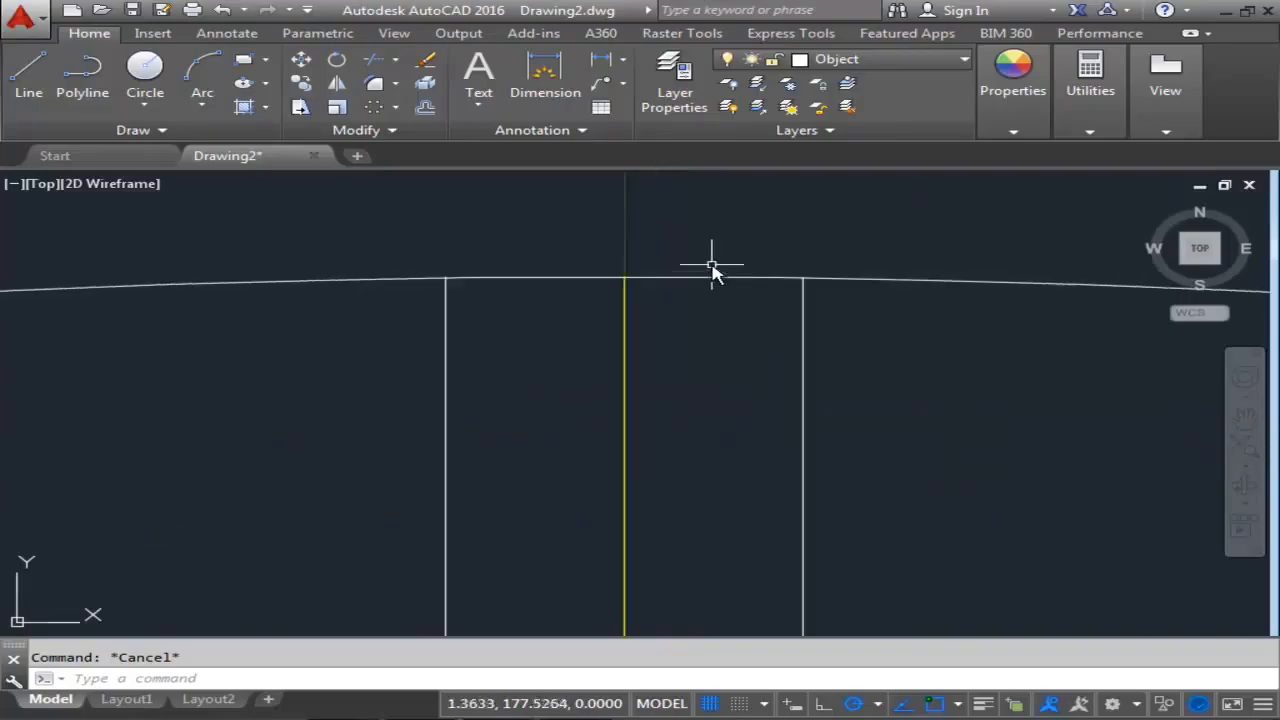
pyautogui.scroll(-2, 705, 271)
pyautogui.scroll(5, 705, 268)
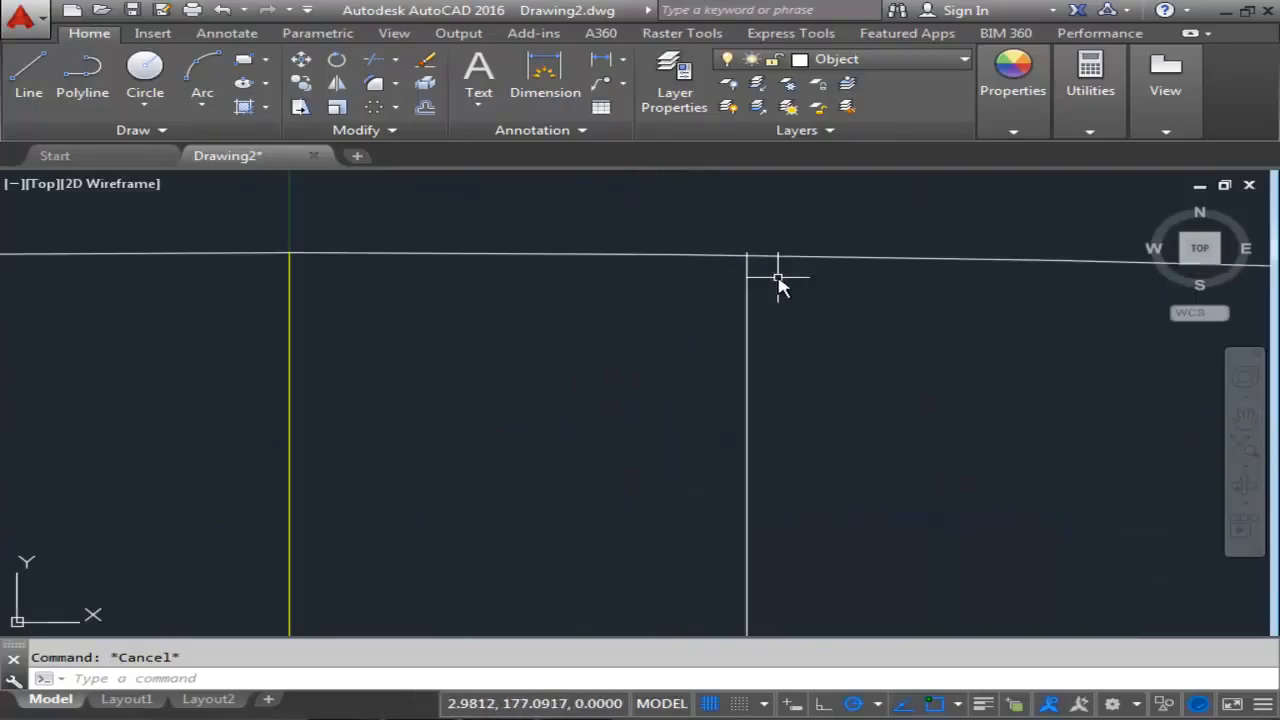
pyautogui.scroll(-2, 634, 257)
pyautogui.moveTo(634, 257); pyautogui.dragTo(717, 274, button='middle')
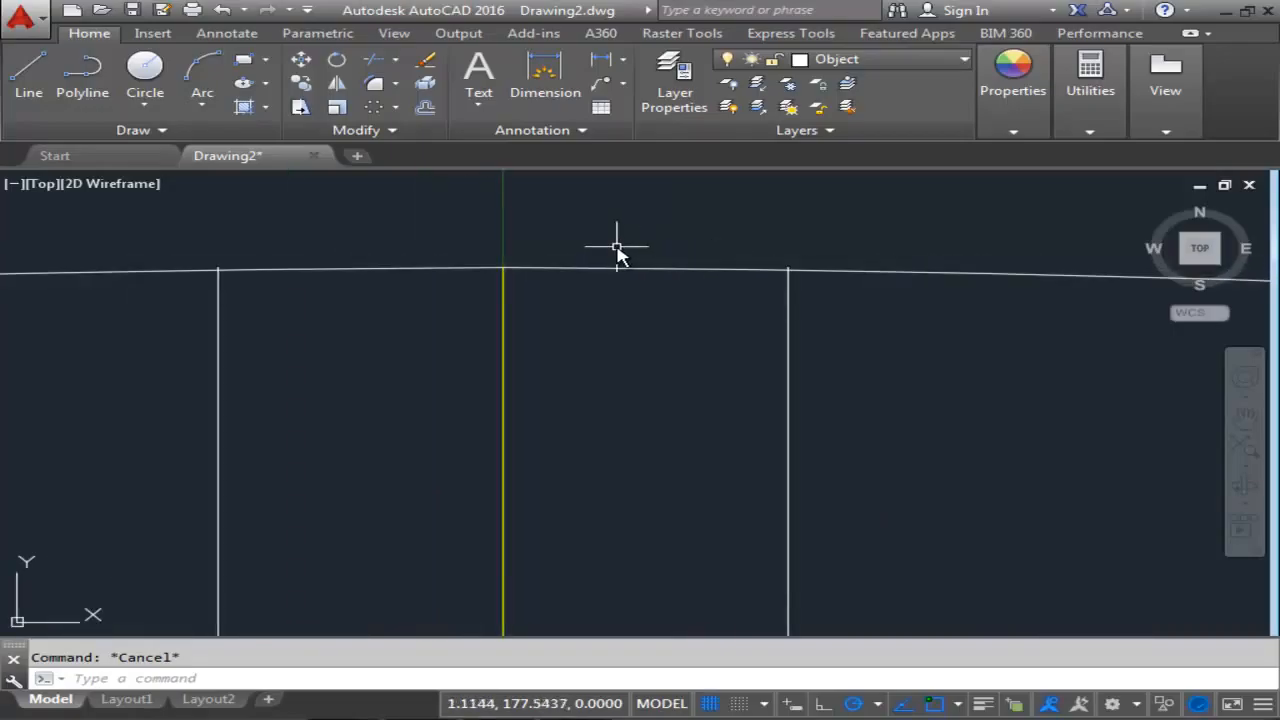
pyautogui.write('tr')
pyautogui.press('Return')
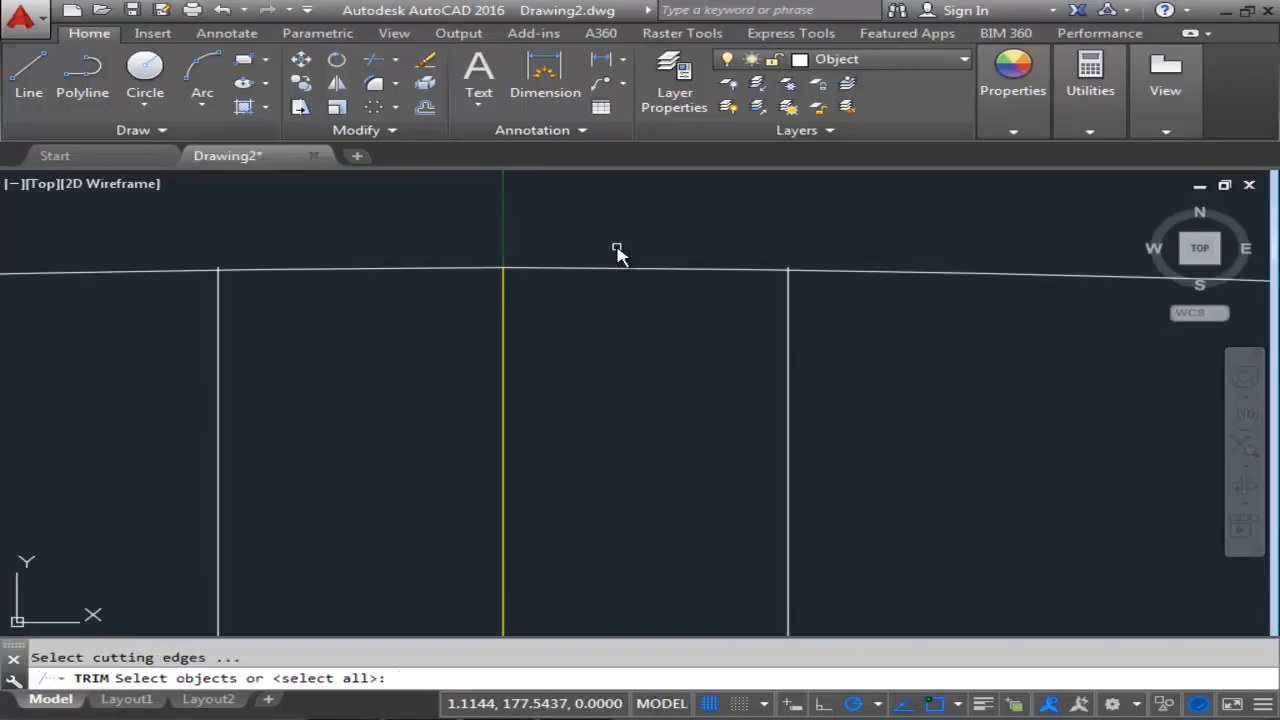
pyautogui.press('Return')
pyautogui.scroll(5, 740, 246)
pyautogui.click(766, 420)
pyautogui.moveTo(620, 323)
pyautogui.mouseDown(button='middle')
pyautogui.moveTo(706, 317)
pyautogui.moveTo(151, 297)
pyautogui.moveTo(991, 317)
pyautogui.mouseUp(button='middle')
pyautogui.scroll(5, 603, 306)
pyautogui.click(606, 398)
pyautogui.scroll(-5, 706, 343)
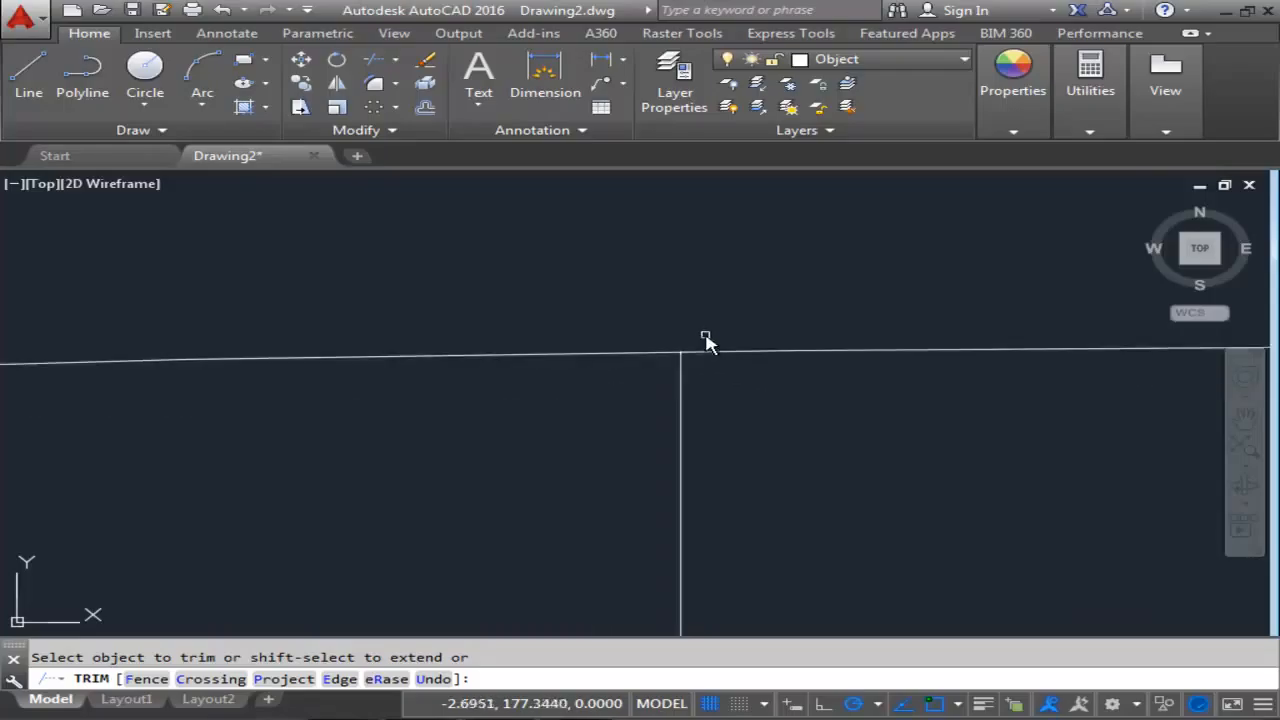
# Trim away the outermost circle outside the two vertical lines, keeping only the short arc between them.
pyautogui.moveTo(749, 300); pyautogui.dragTo(597, 300, button='middle')
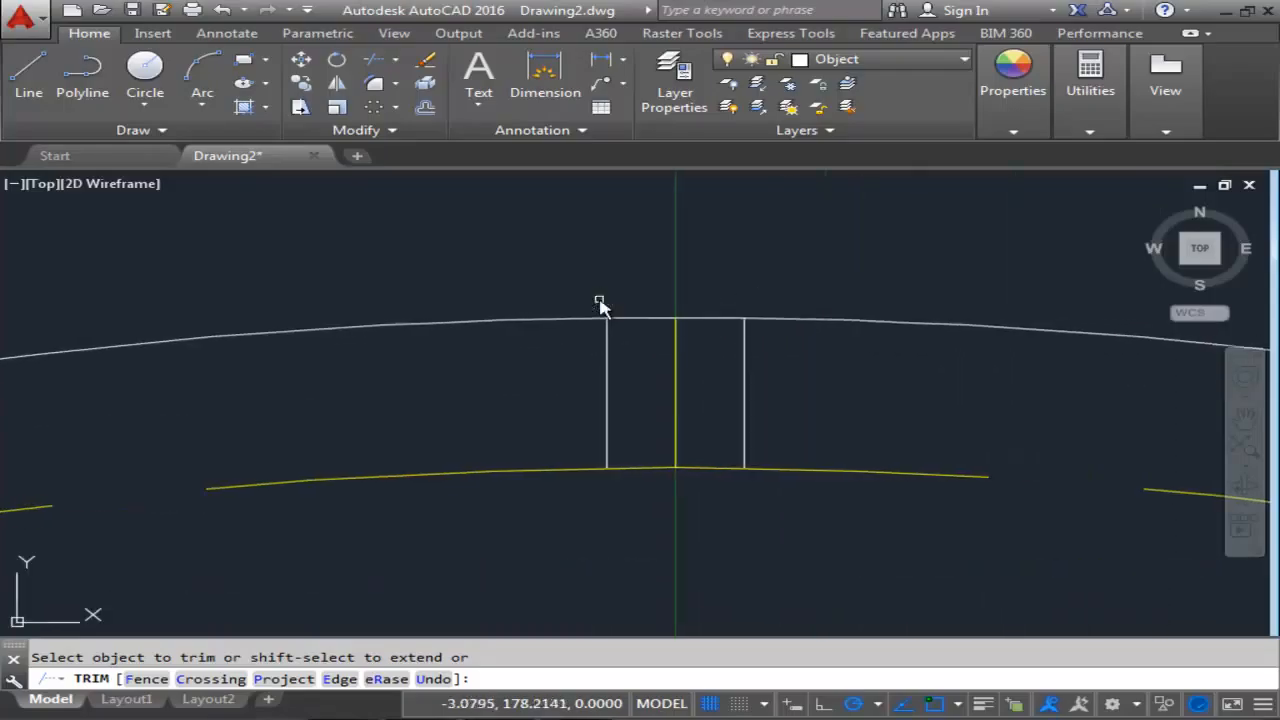
pyautogui.click(566, 320)
pyautogui.scroll(-3, 760, 274)
pyautogui.moveTo(766, 277); pyautogui.dragTo(668, 318, button='middle')
pyautogui.scroll(4, 664, 323)
pyautogui.press('Escape')
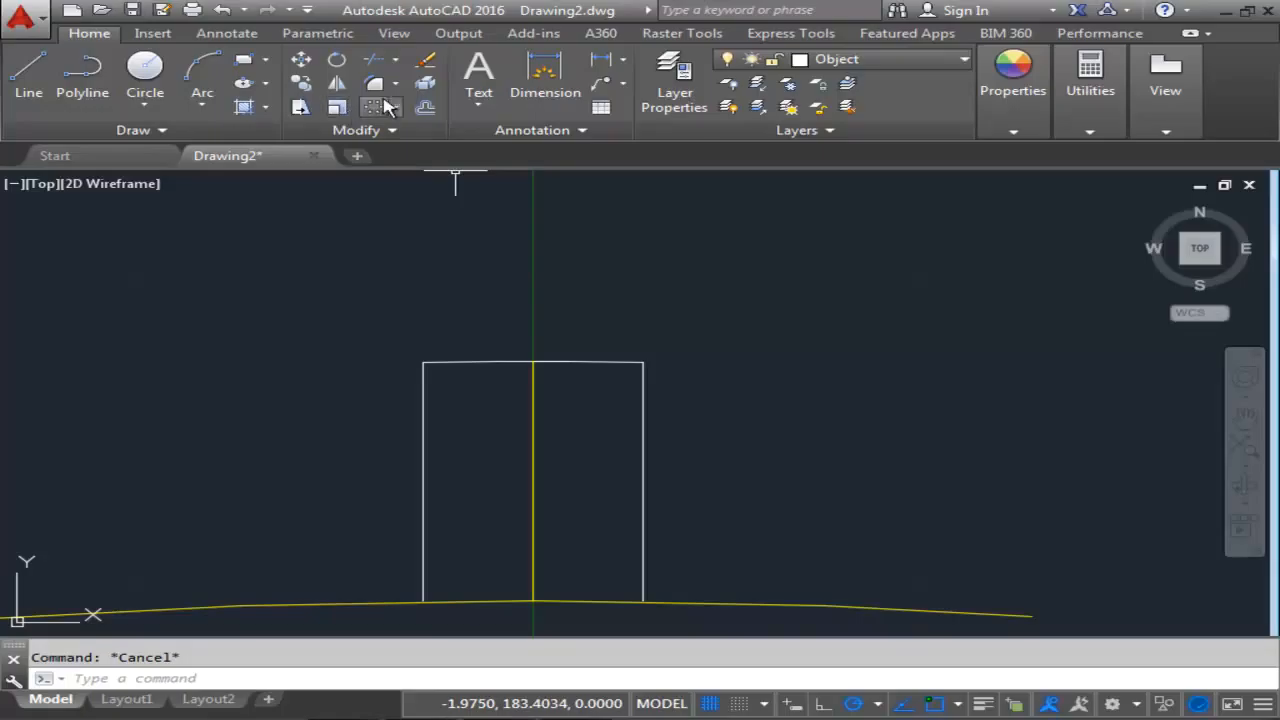
# Try to chamfer the upper-right corner between the top arc and the right vertical line, using length 1.50 and angle 45 with Multiple.
pyautogui.click(397, 86)
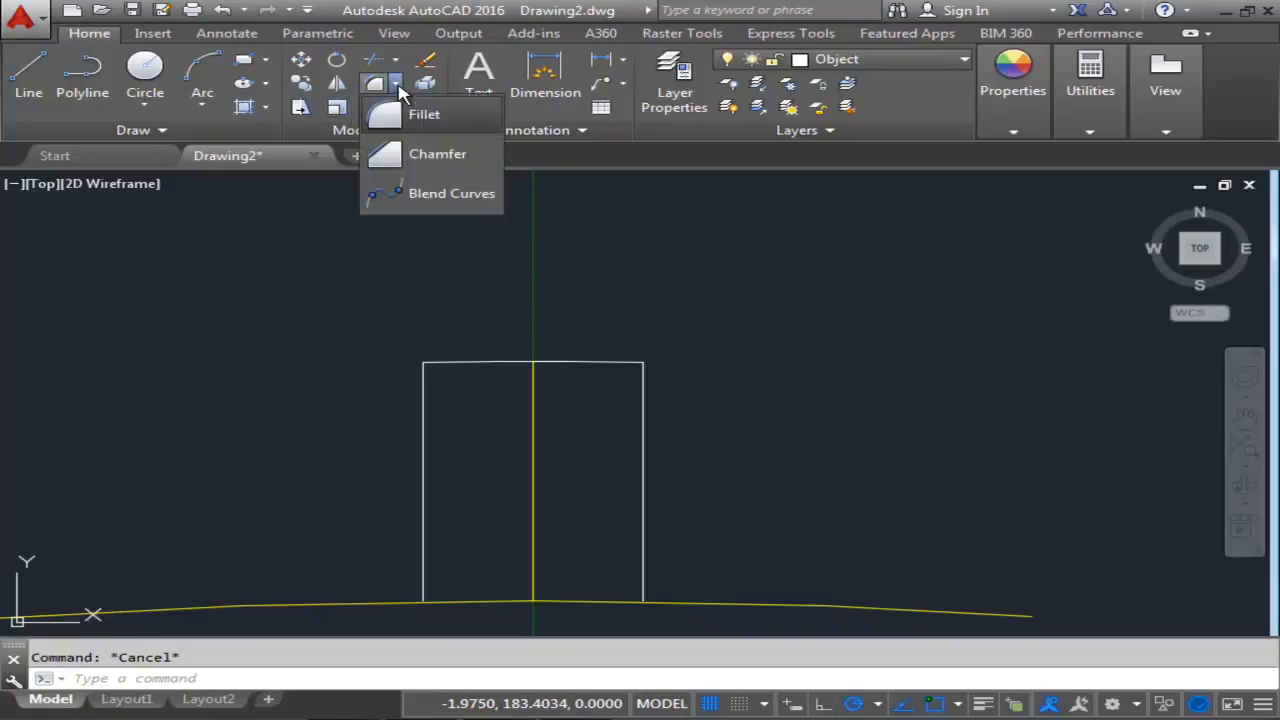
pyautogui.click(455, 165)
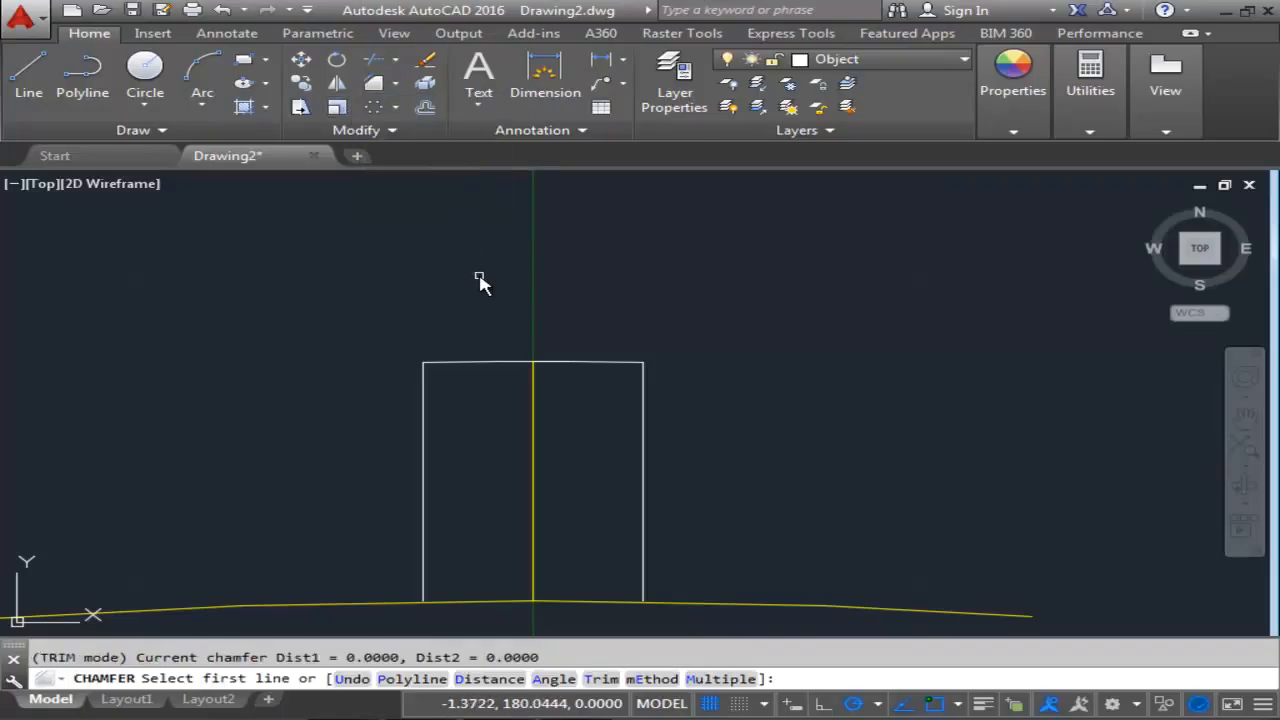
pyautogui.click(490, 679)
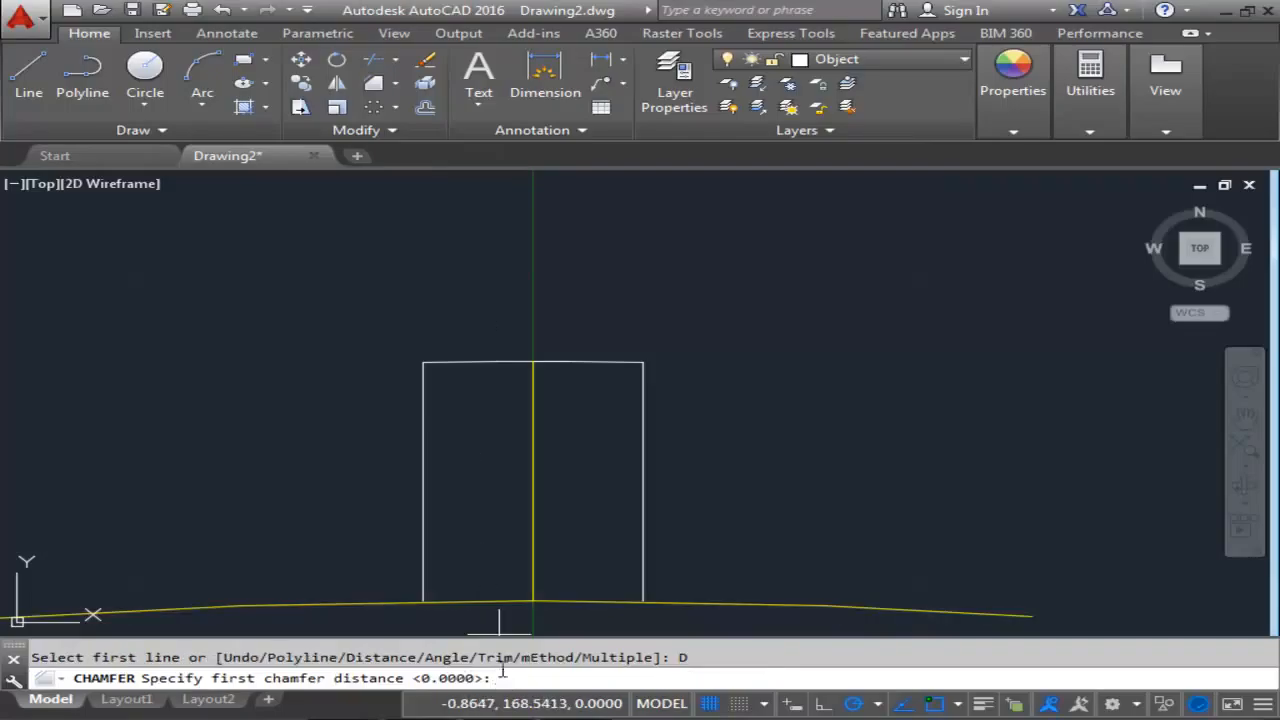
pyautogui.press('Return')
pyautogui.press('Return')
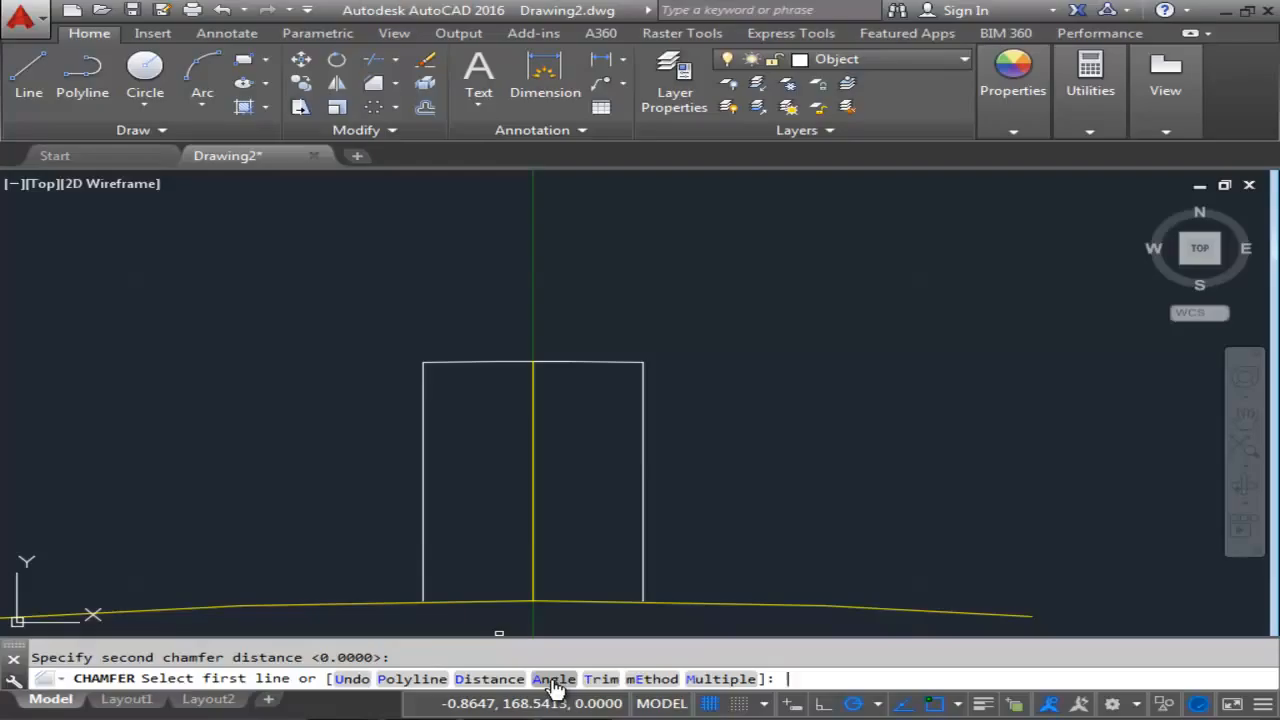
pyautogui.click(555, 683)
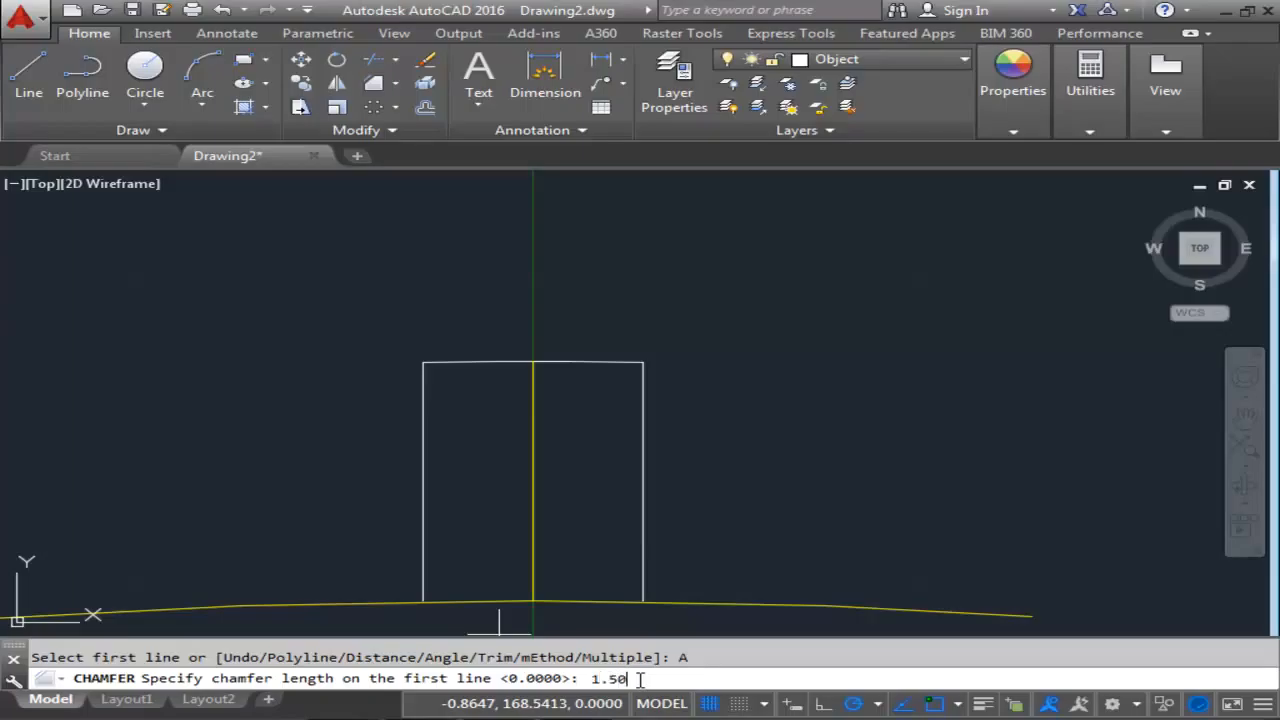
pyautogui.press('Return')
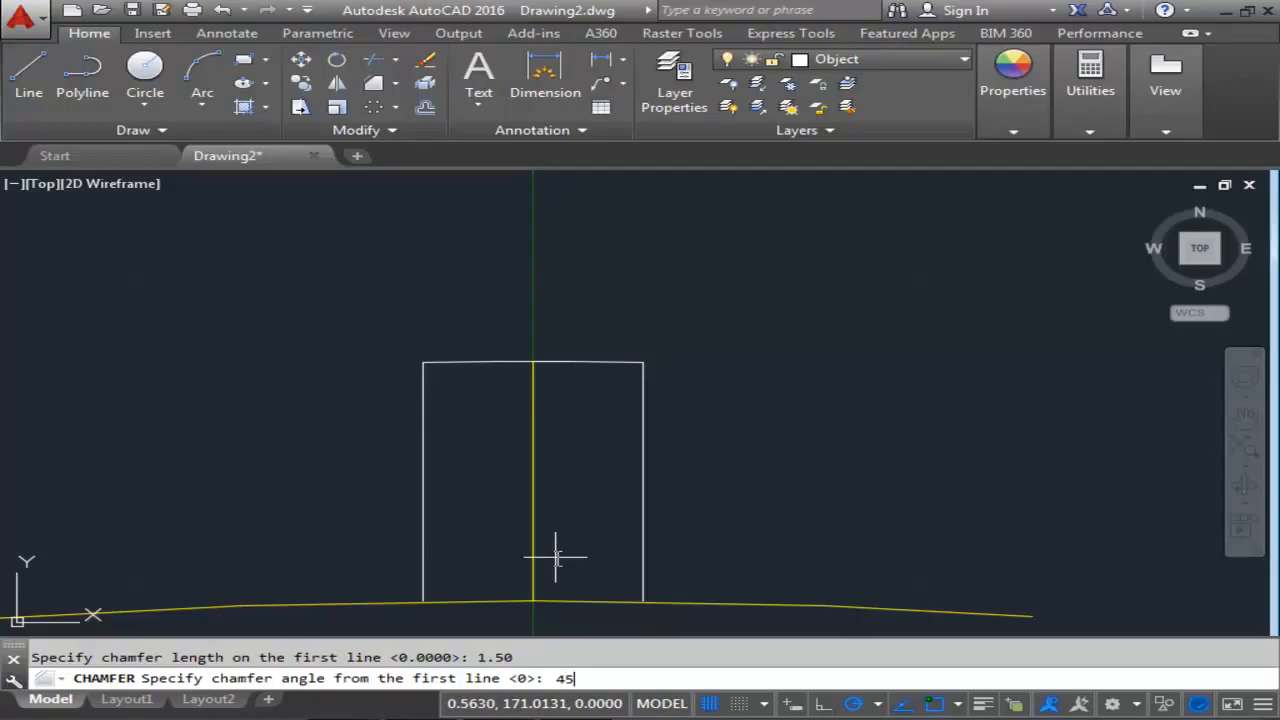
pyautogui.press('Return')
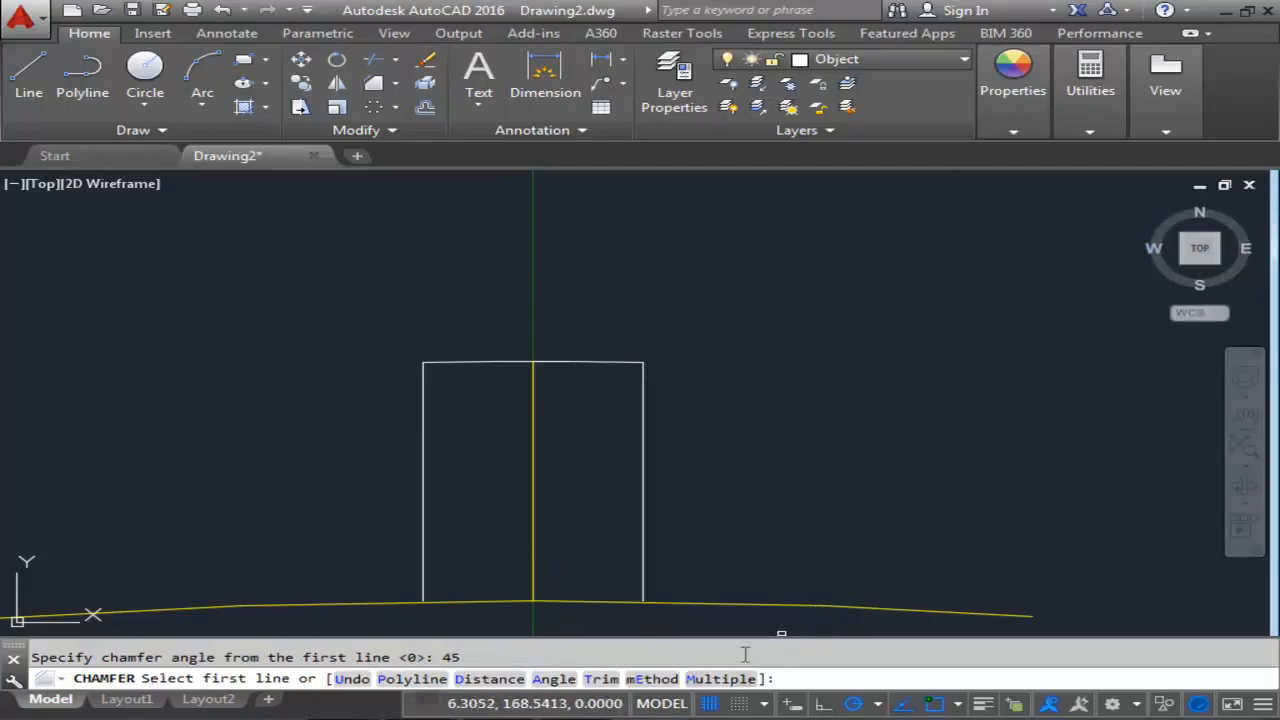
pyautogui.click(718, 680)
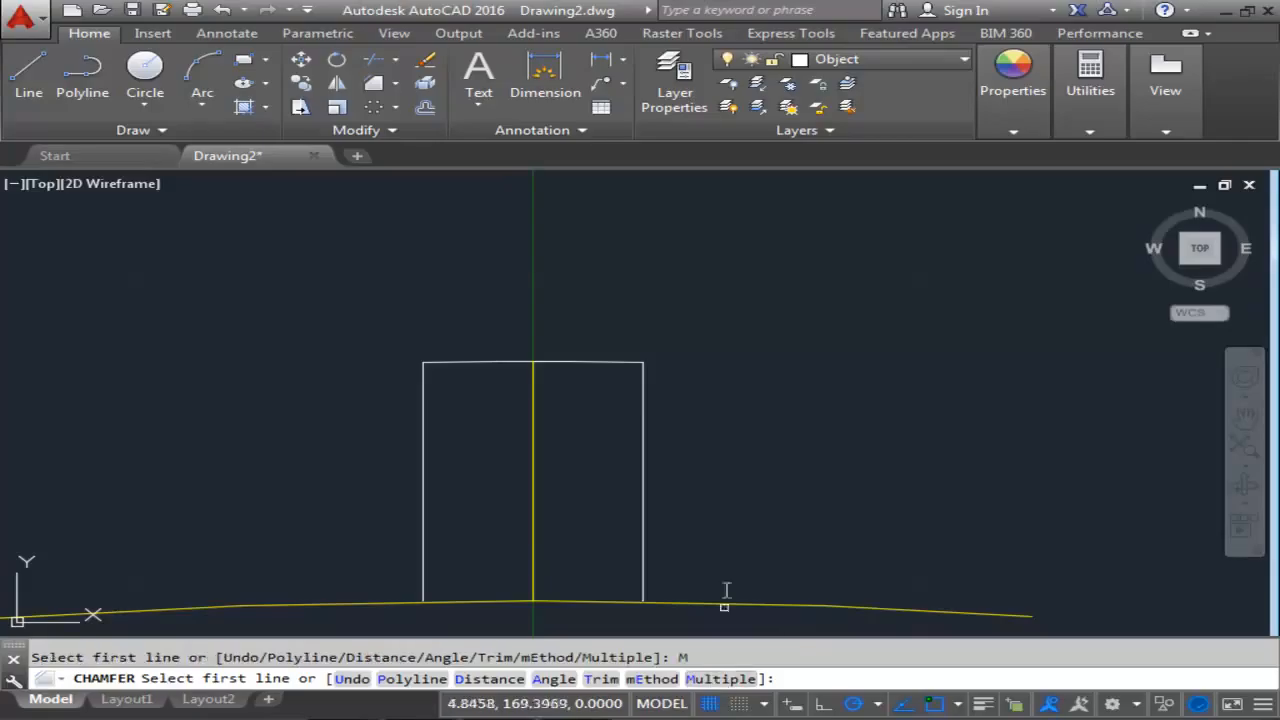
pyautogui.click(619, 362)
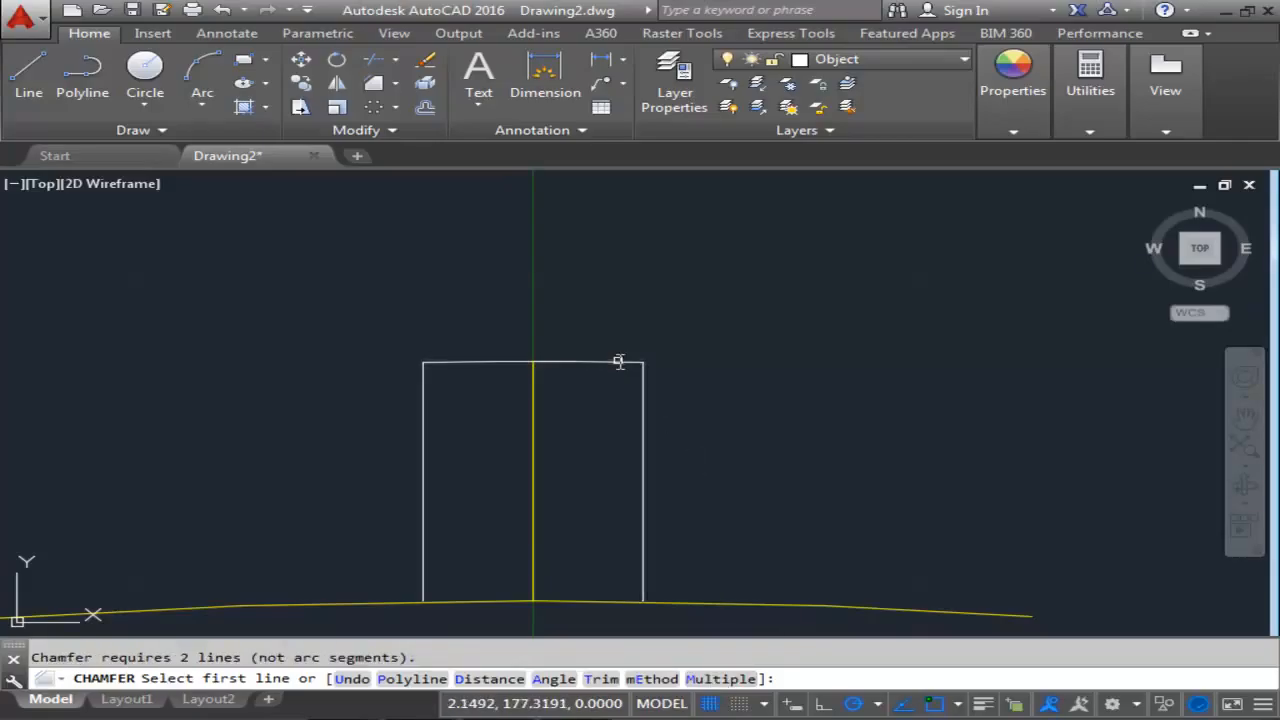
pyautogui.click(644, 397)
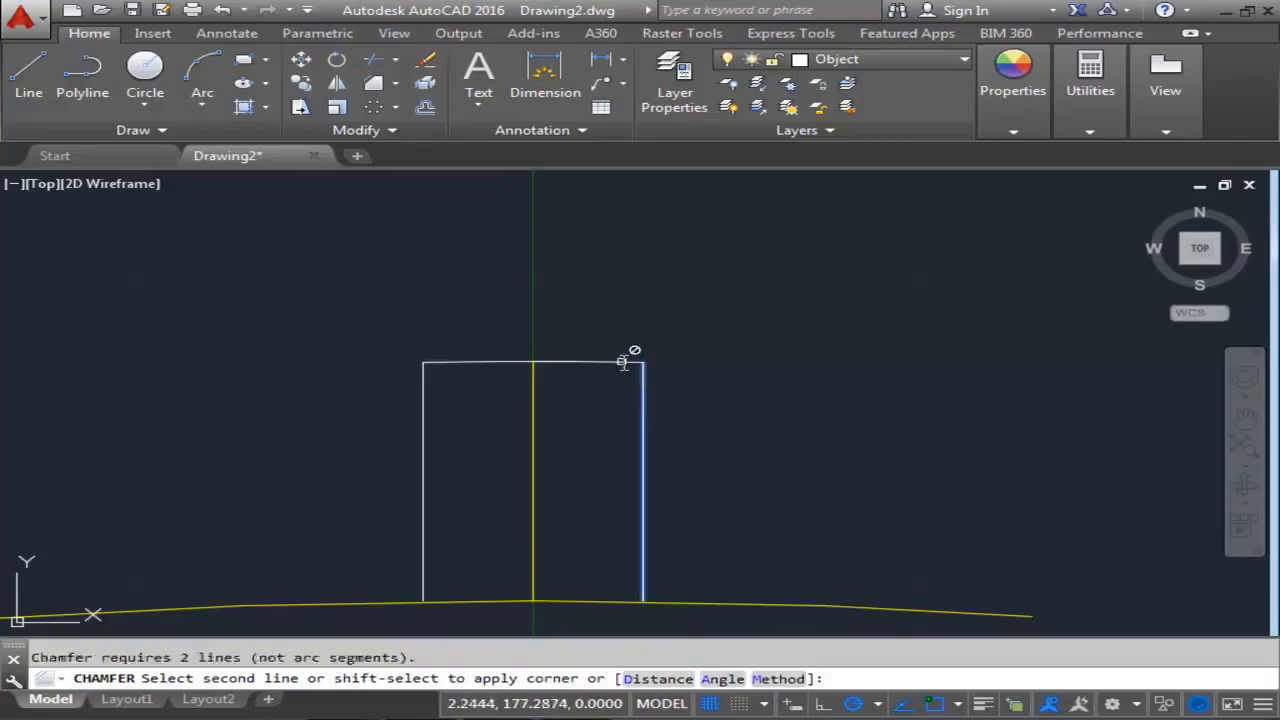
pyautogui.click(642, 373)
pyautogui.scroll(4, 643, 373)
pyautogui.moveTo(600, 354); pyautogui.dragTo(651, 363, button='middle')
pyautogui.scroll(2, 434, 352)
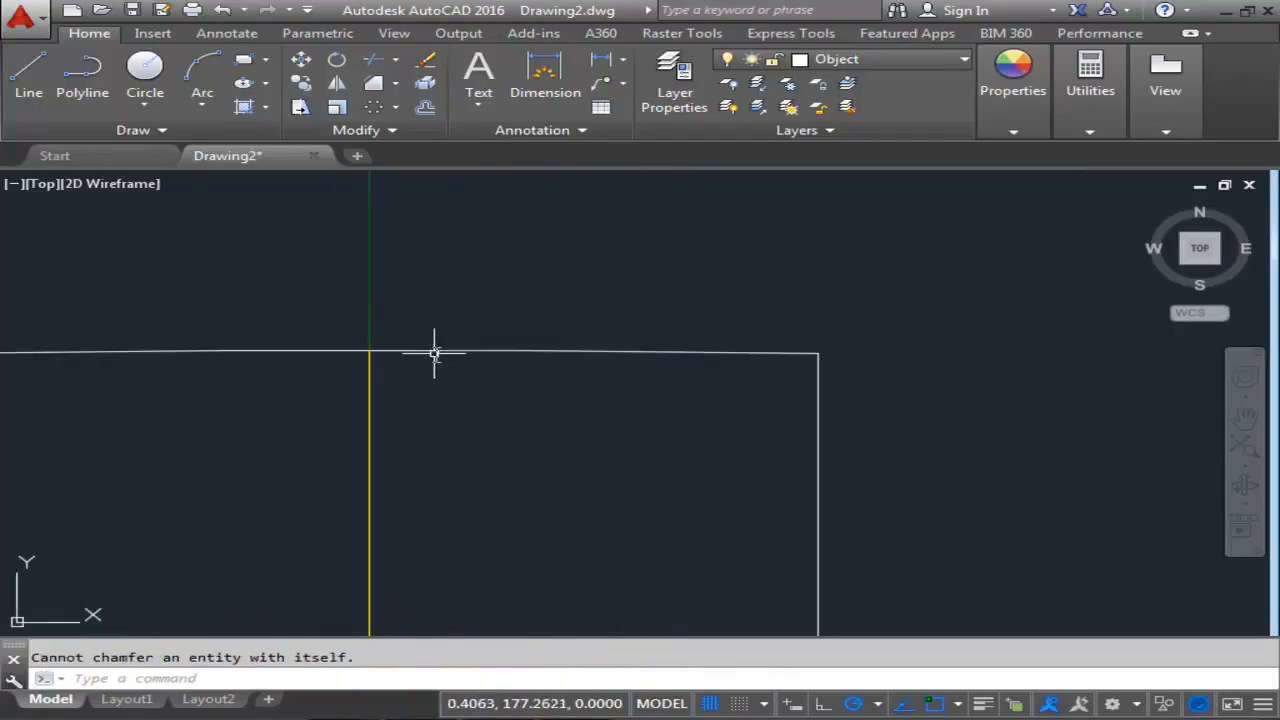
# Draw a 1.50 horizontal line leftward from the upper-right corner, continuing at 315° down to the right vertical line.
pyautogui.scroll(2, 646, 346)
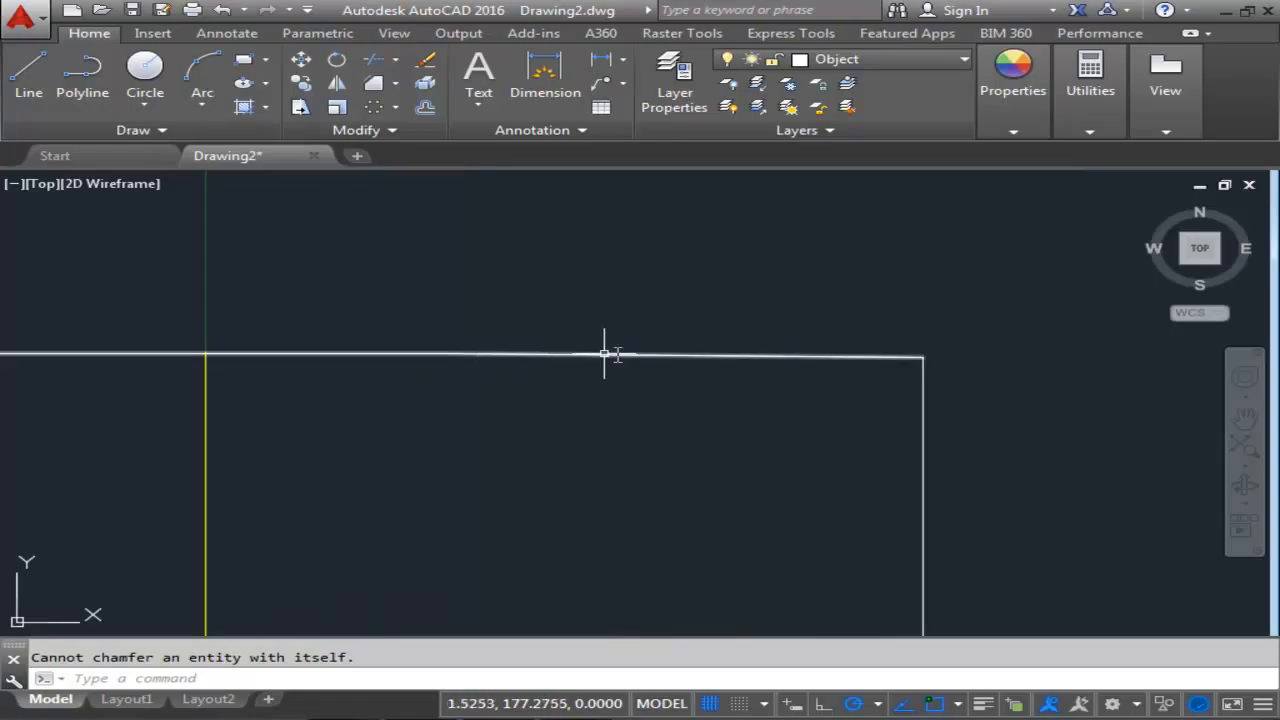
pyautogui.scroll(-3, 600, 350)
pyautogui.moveTo(600, 350)
pyautogui.mouseDown(button='middle')
pyautogui.moveTo(551, 289)
pyautogui.moveTo(514, 297)
pyautogui.mouseUp(button='middle')
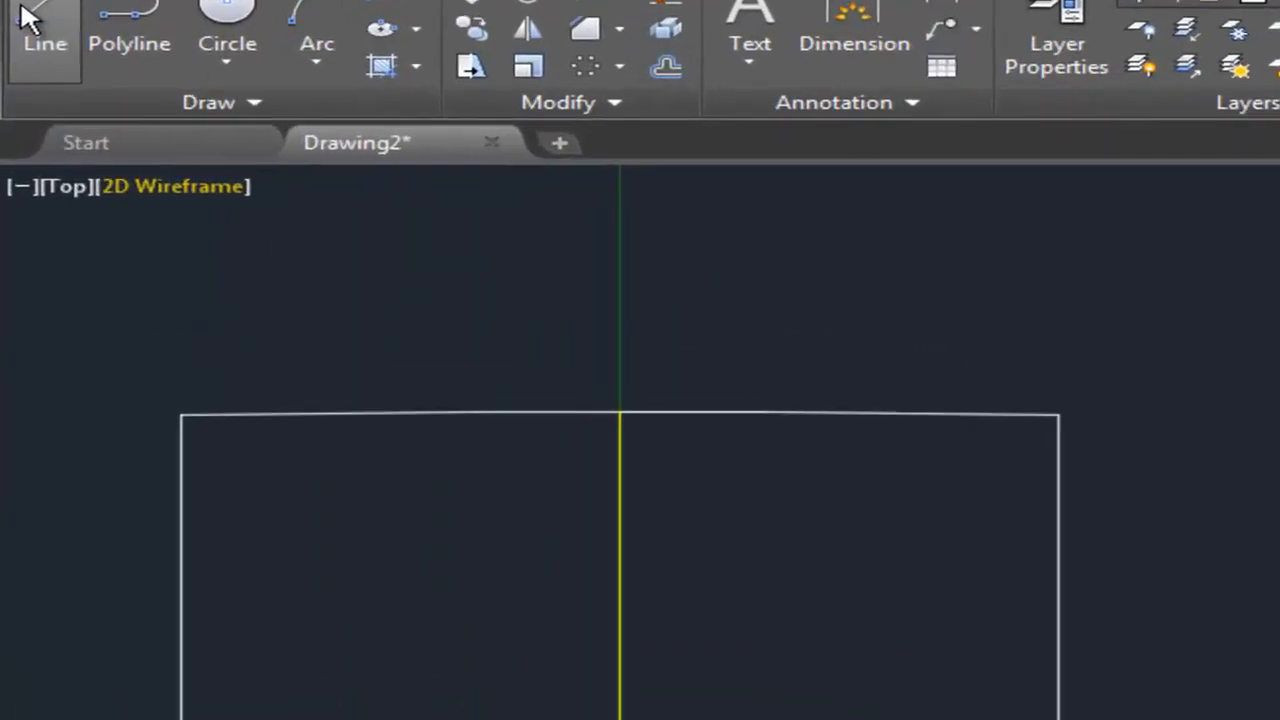
pyautogui.click(30, 59)
pyautogui.moveTo(777, 339)
pyautogui.mouseDown(button='middle')
pyautogui.moveTo(766, 246)
pyautogui.moveTo(782, 292)
pyautogui.mouseUp(button='middle')
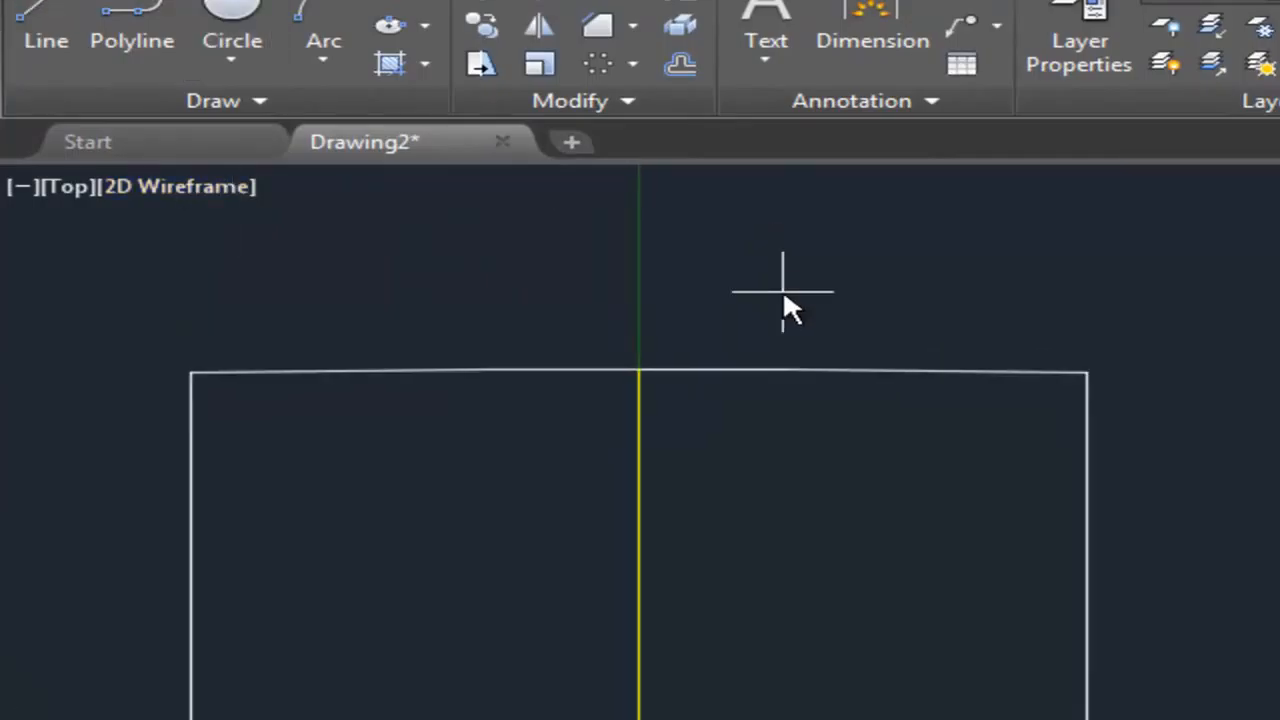
pyautogui.click(1095, 369)
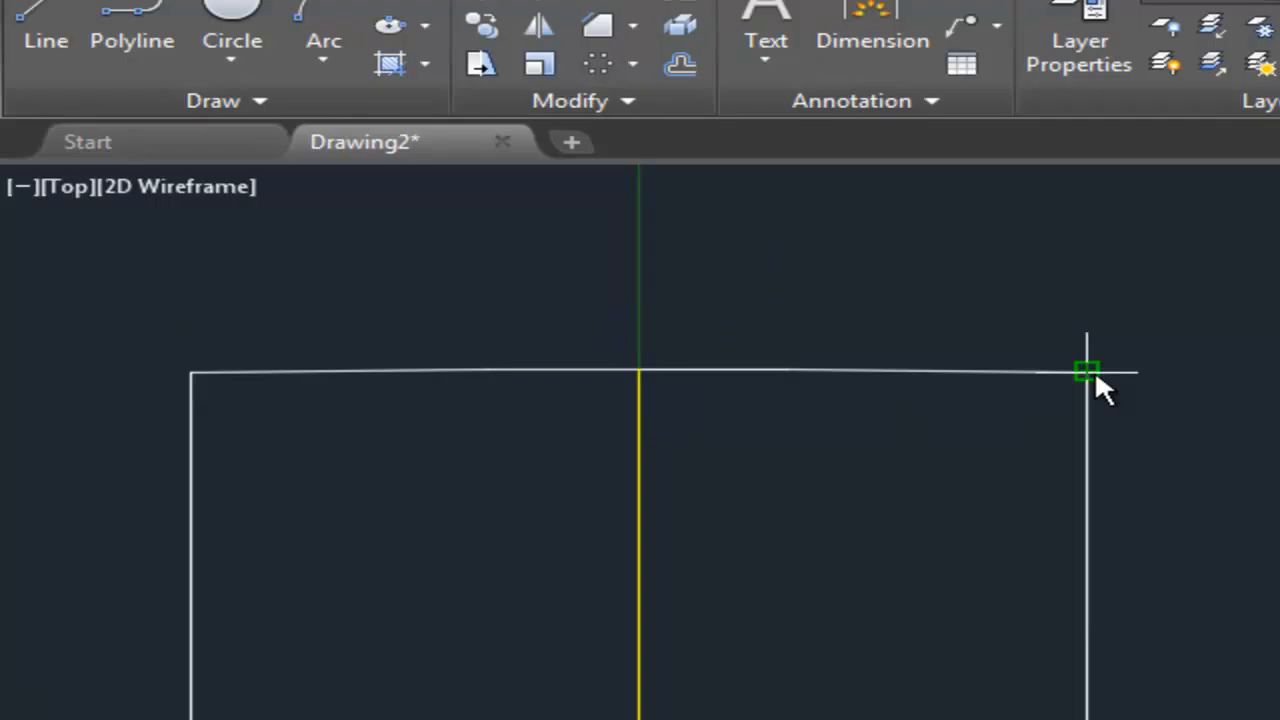
pyautogui.scroll(3, 886, 372)
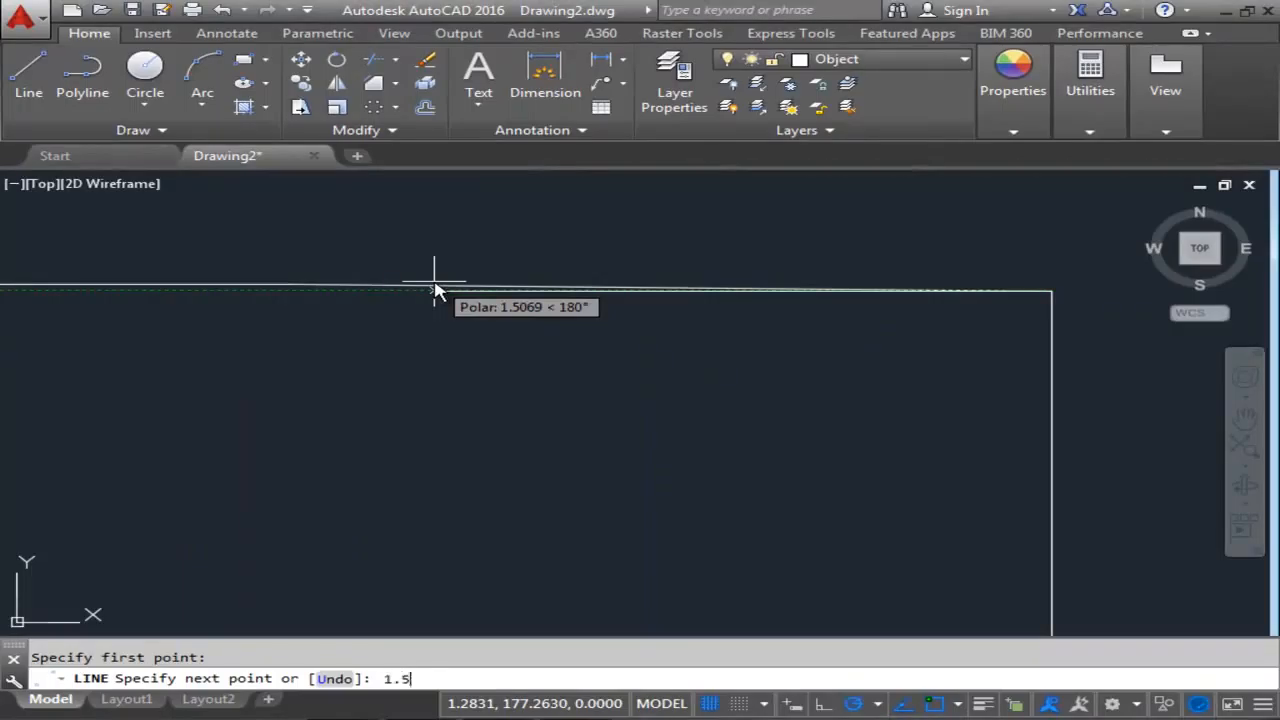
pyautogui.press('Return')
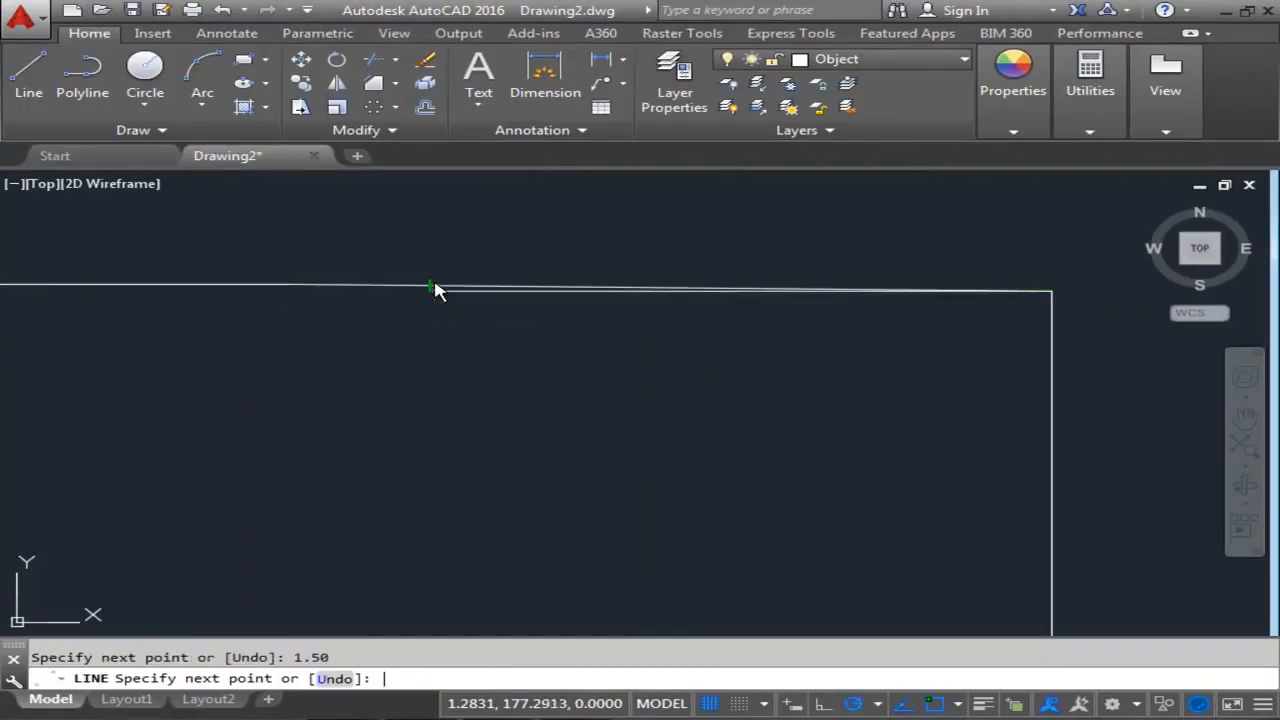
pyautogui.scroll(-4, 585, 385)
pyautogui.scroll(-2, 530, 330)
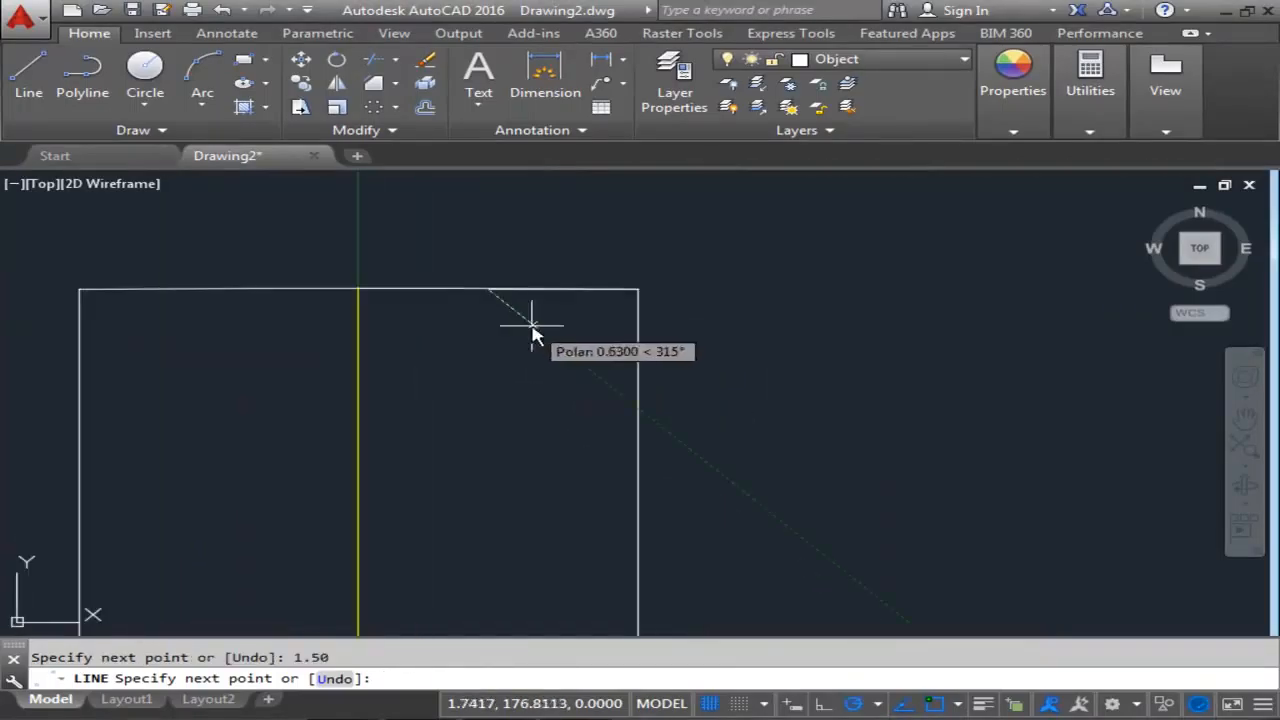
pyautogui.click(638, 408)
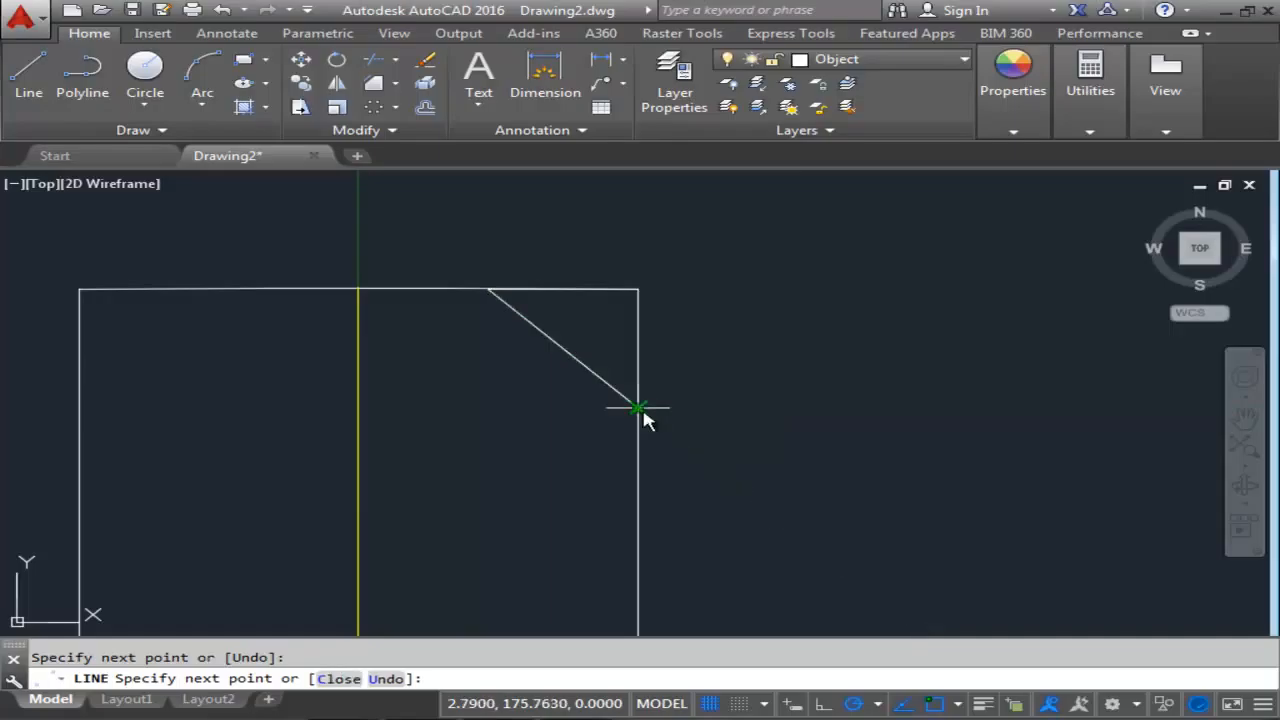
pyautogui.press('Escape')
# Extend the upper end of the diagonal chamfer line to meet the top arc.
pyautogui.scroll(5, 577, 303)
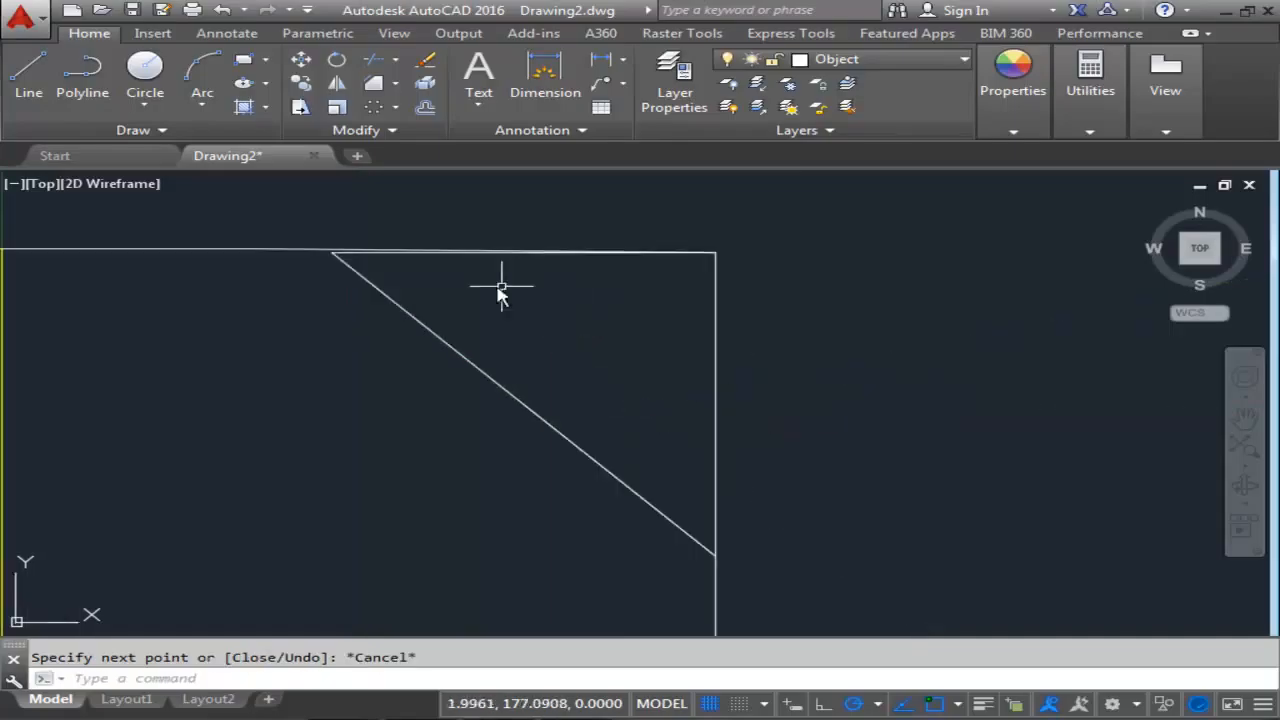
pyautogui.scroll(4, 450, 357)
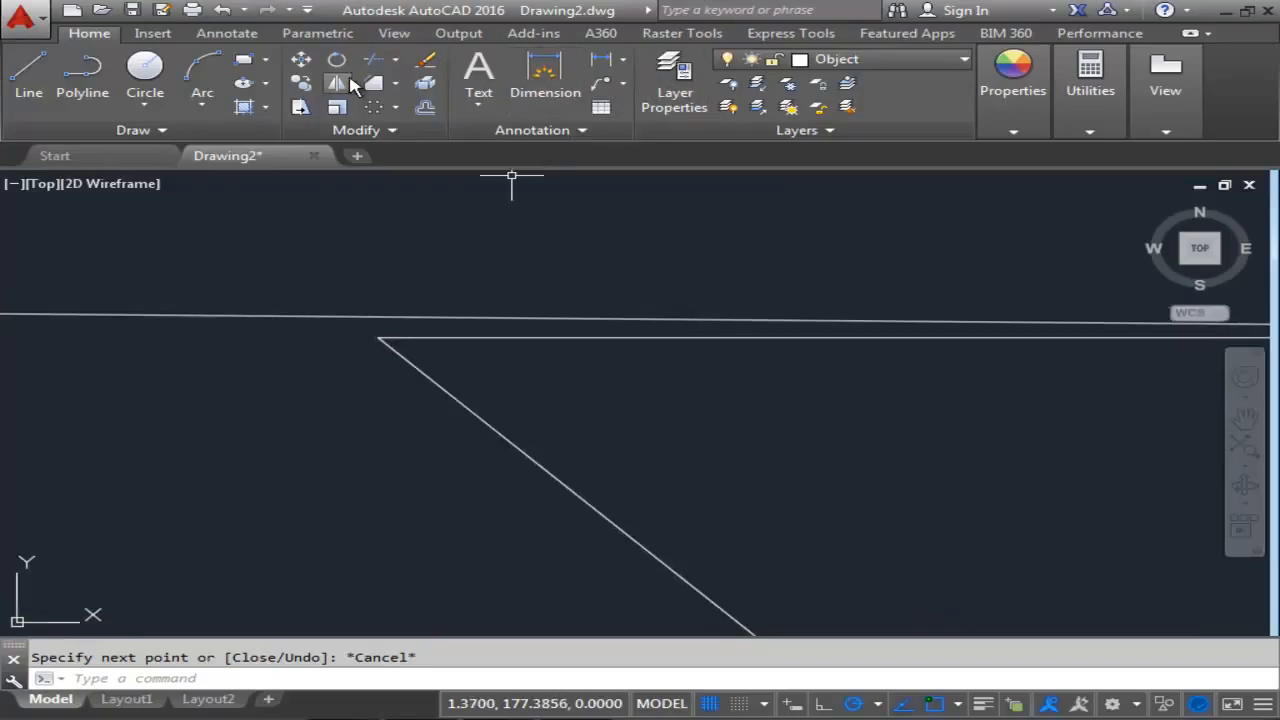
pyautogui.click(396, 60)
pyautogui.click(428, 134)
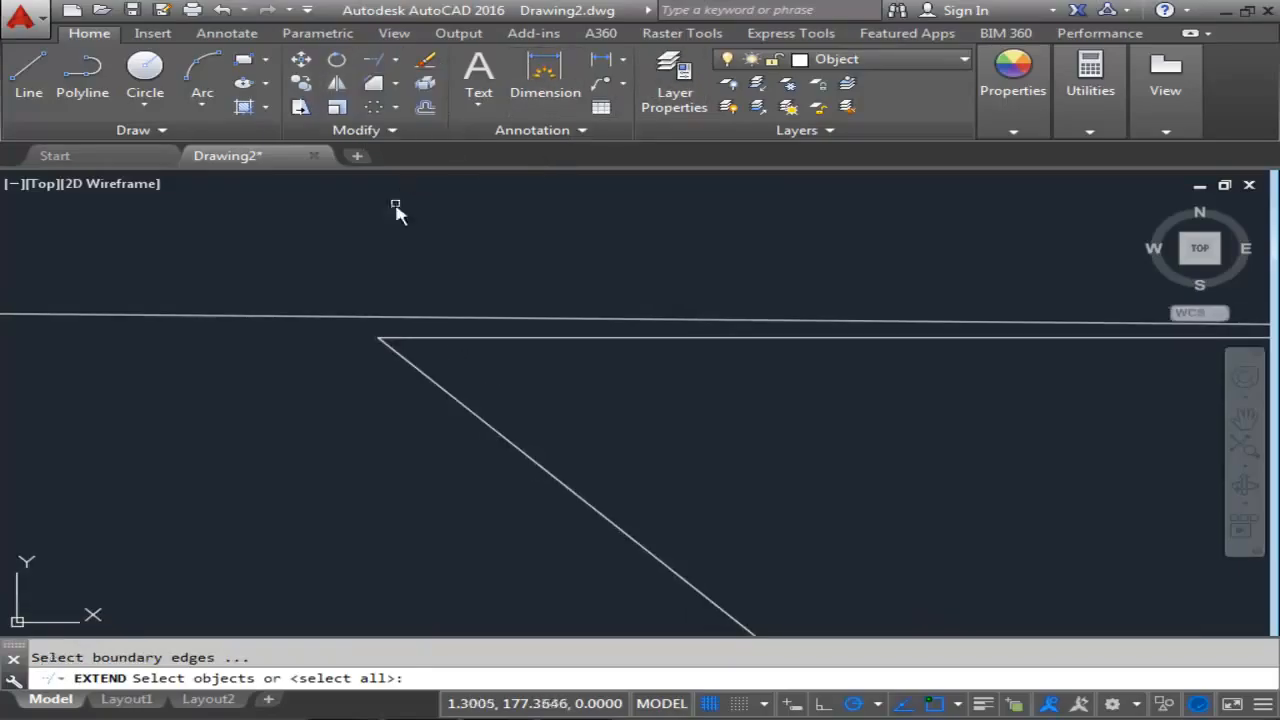
pyautogui.press('Return')
pyautogui.click(432, 376)
pyautogui.press('Escape')
pyautogui.scroll(-4, 686, 406)
pyautogui.moveTo(686, 406); pyautogui.dragTo(457, 391, button='middle')
pyautogui.scroll(2, 390, 370)
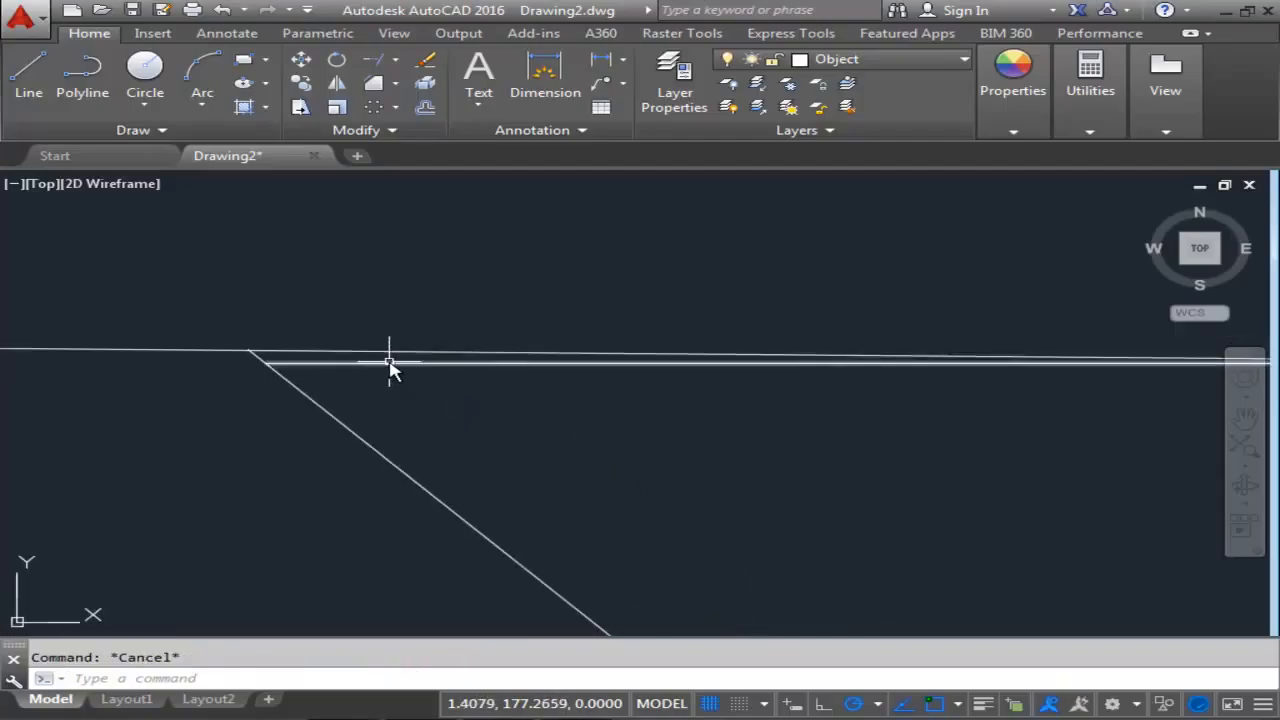
# Erase the short horizontal construction line just below the top arc at the tooth's upper-right corner.
pyautogui.click(389, 364)
pyautogui.scroll(-4, 603, 443)
pyautogui.moveTo(774, 457)
pyautogui.mouseDown(button='middle')
pyautogui.moveTo(497, 423)
pyautogui.moveTo(551, 371)
pyautogui.mouseUp(button='middle')
pyautogui.press('Delete')
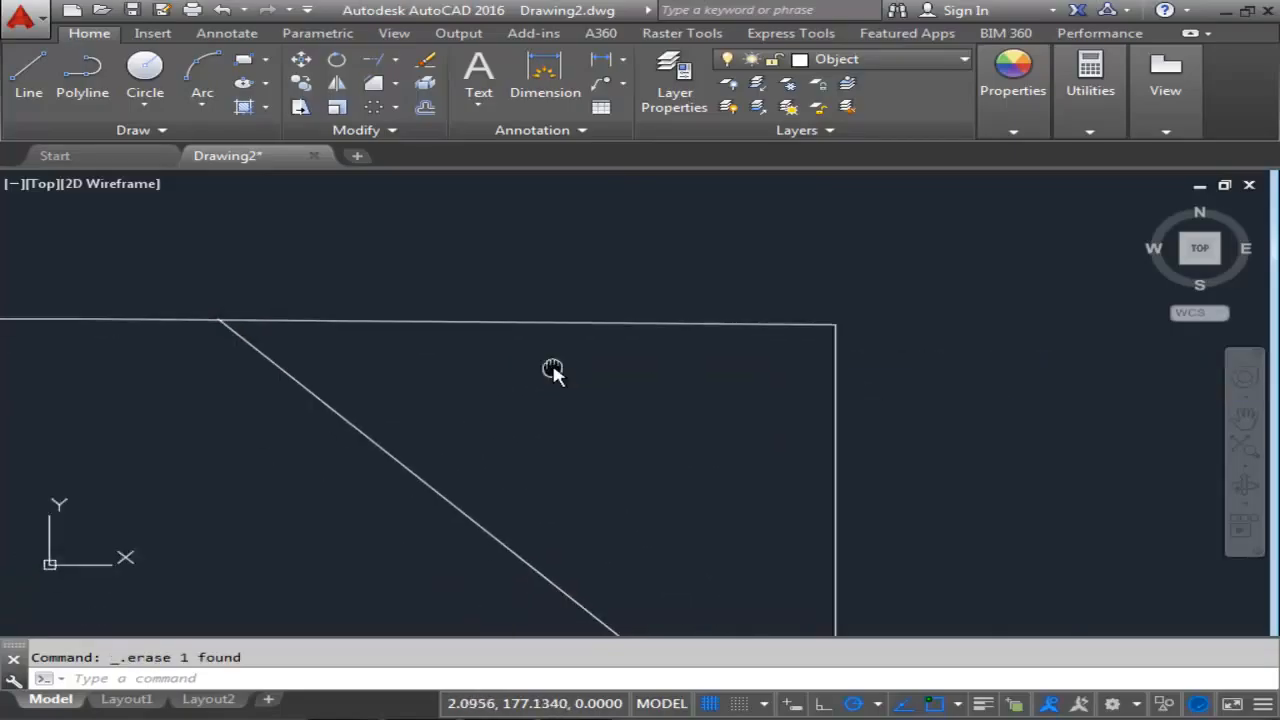
pyautogui.scroll(-3, 553, 368)
pyautogui.scroll(-2, 553, 368)
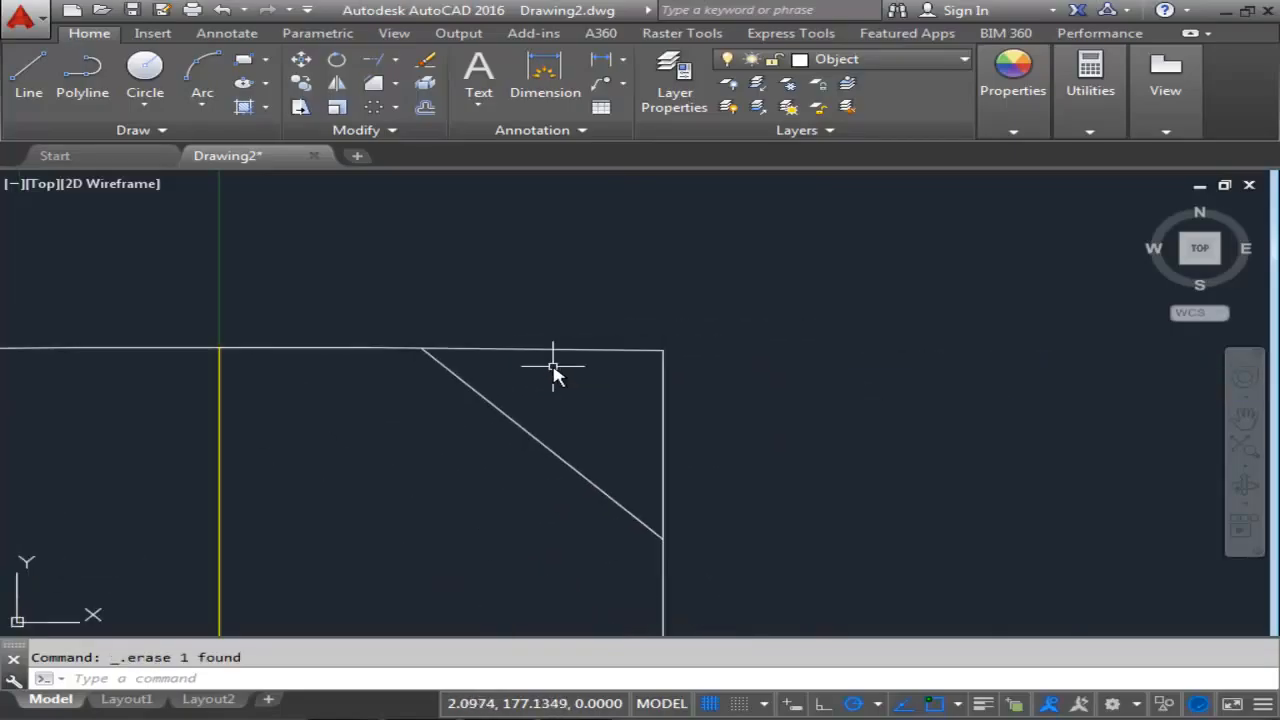
# Trim the tooth's upper-right corner beyond the diagonal chamfer line, using all objects as cutting edges.
pyautogui.press('Return')
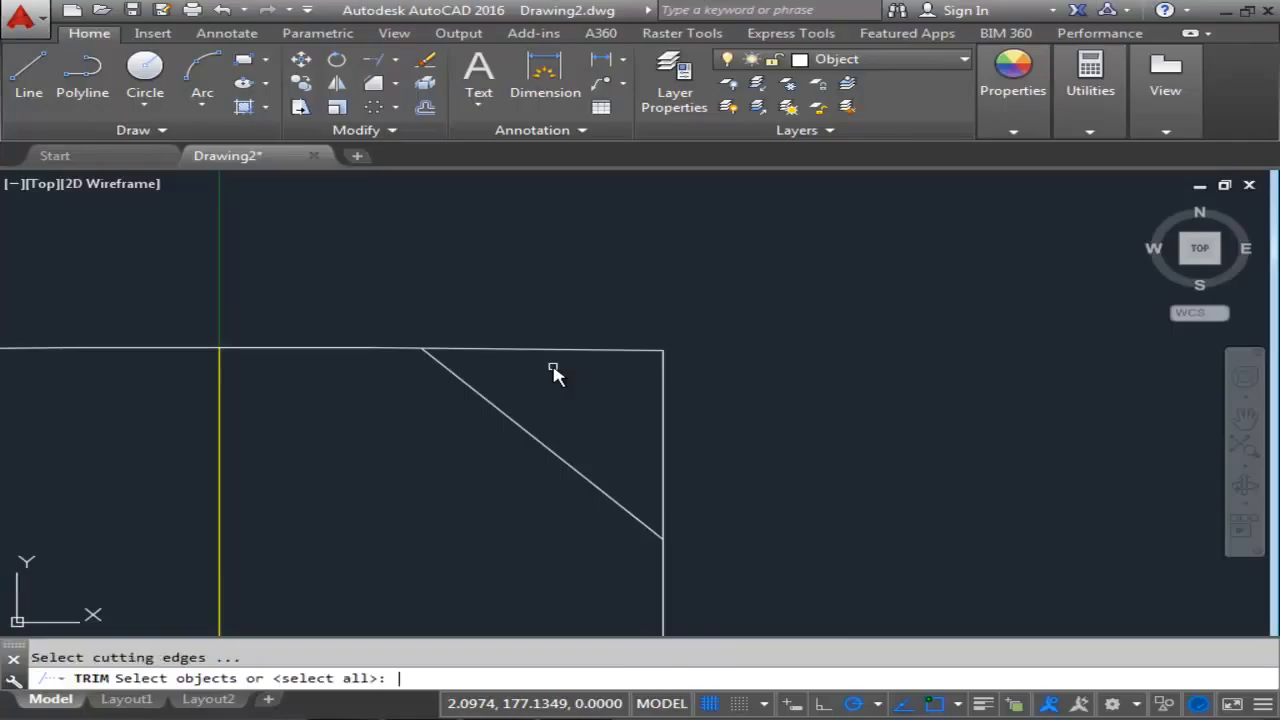
pyautogui.press('Return')
pyautogui.click(524, 243)
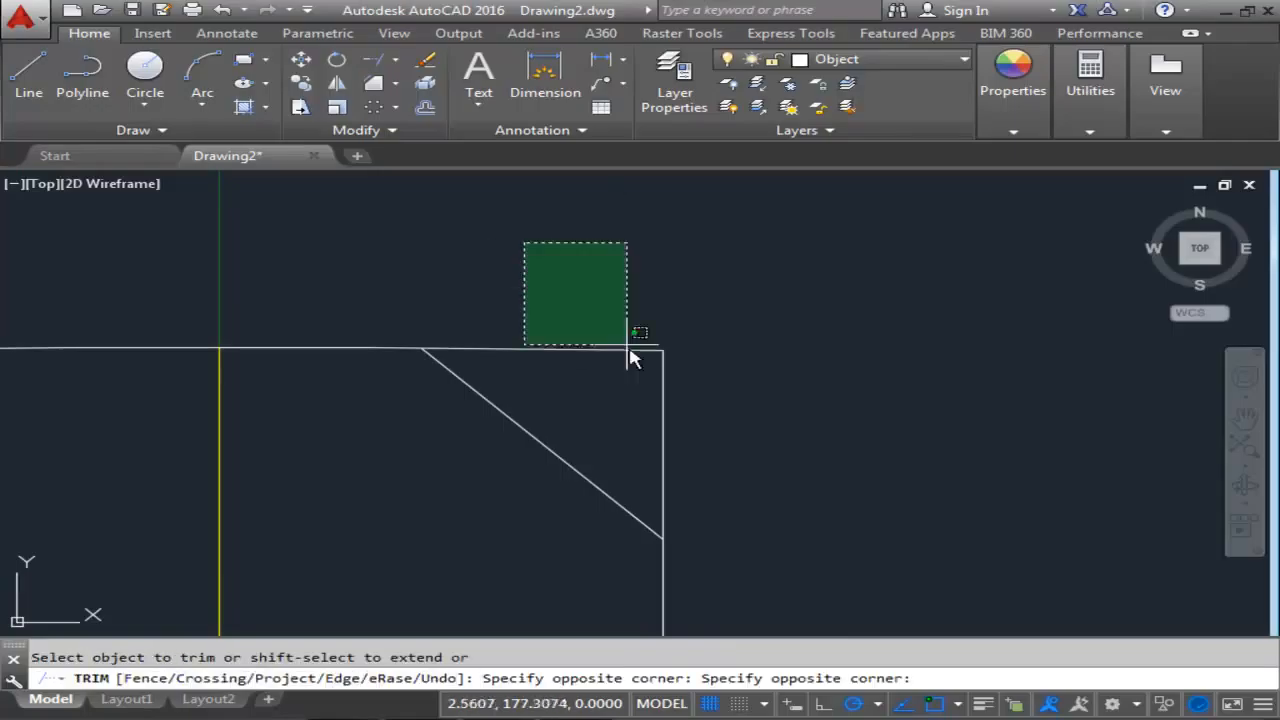
pyautogui.click(697, 420)
pyautogui.scroll(-3, 686, 331)
pyautogui.moveTo(686, 326); pyautogui.dragTo(710, 268, button='middle')
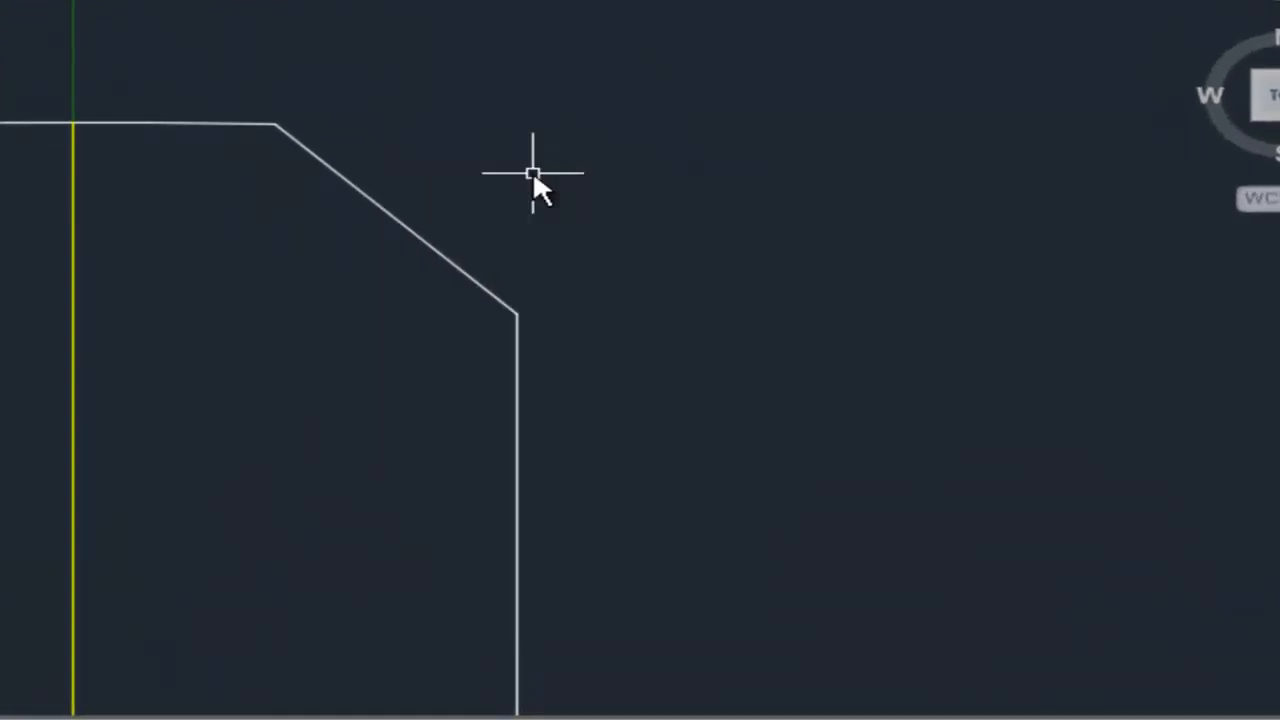
pyautogui.moveTo(499, 187)
pyautogui.mouseDown(button='middle')
pyautogui.moveTo(514, 189)
pyautogui.moveTo(526, 166)
pyautogui.mouseUp(button='middle')
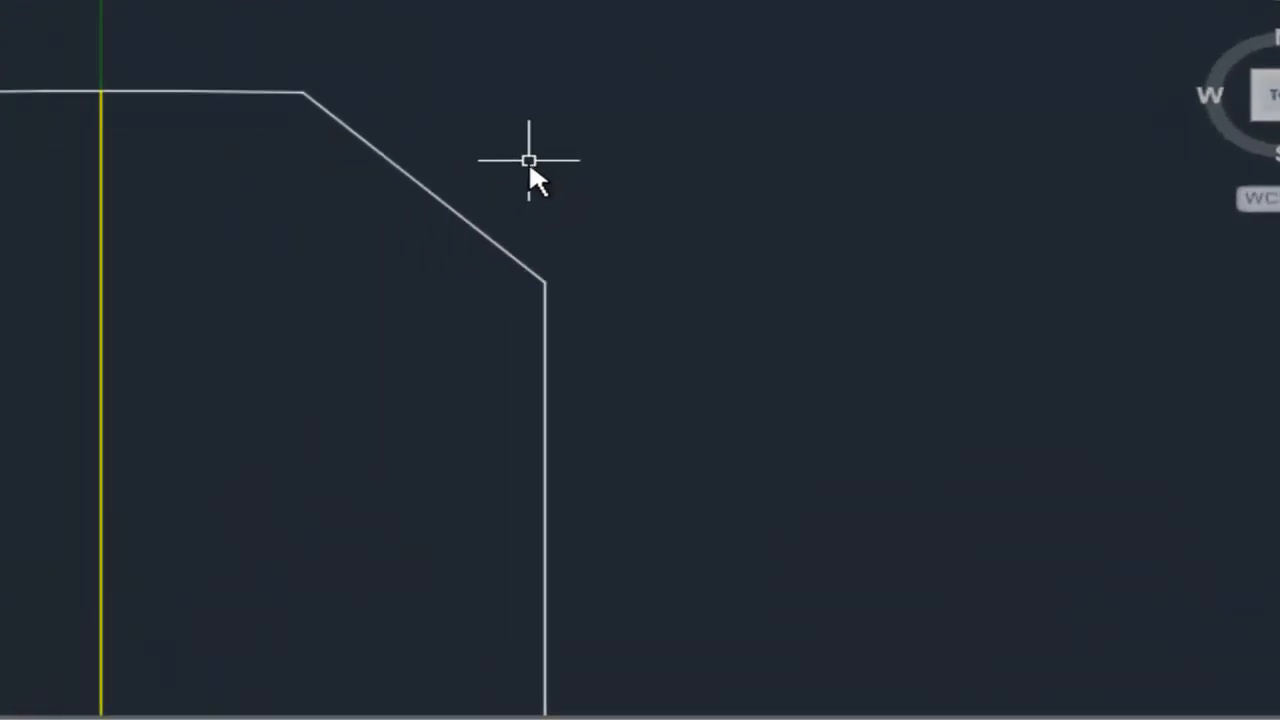
# Mirror the diagonal chamfer line about the tooth's vertical centre line, keeping the source object.
pyautogui.click(399, 170)
pyautogui.moveTo(148, 95); pyautogui.dragTo(203, 238, button='middle')
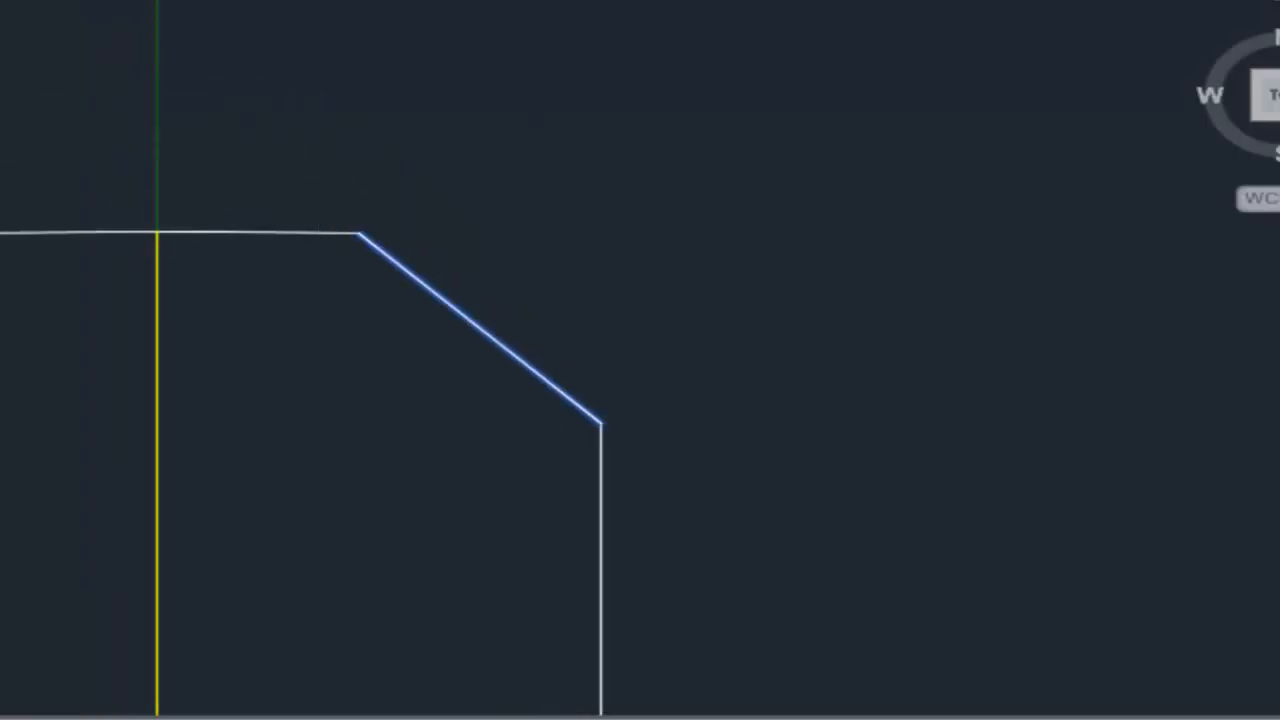
pyautogui.click(157, 232)
pyautogui.moveTo(183, 390)
pyautogui.mouseDown(button='middle')
pyautogui.moveTo(163, 338)
pyautogui.moveTo(132, 88)
pyautogui.mouseUp(button='middle')
pyautogui.moveTo(104, 411); pyautogui.dragTo(128, 200, button='middle')
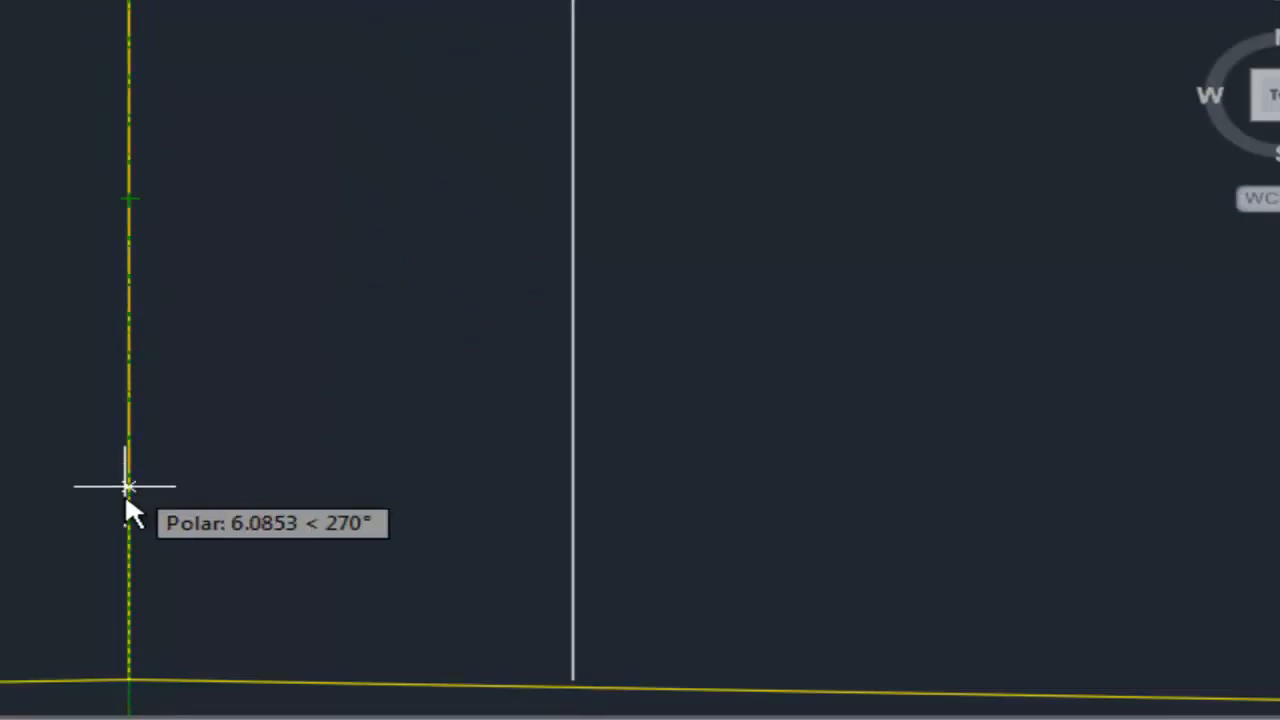
pyautogui.click(128, 680)
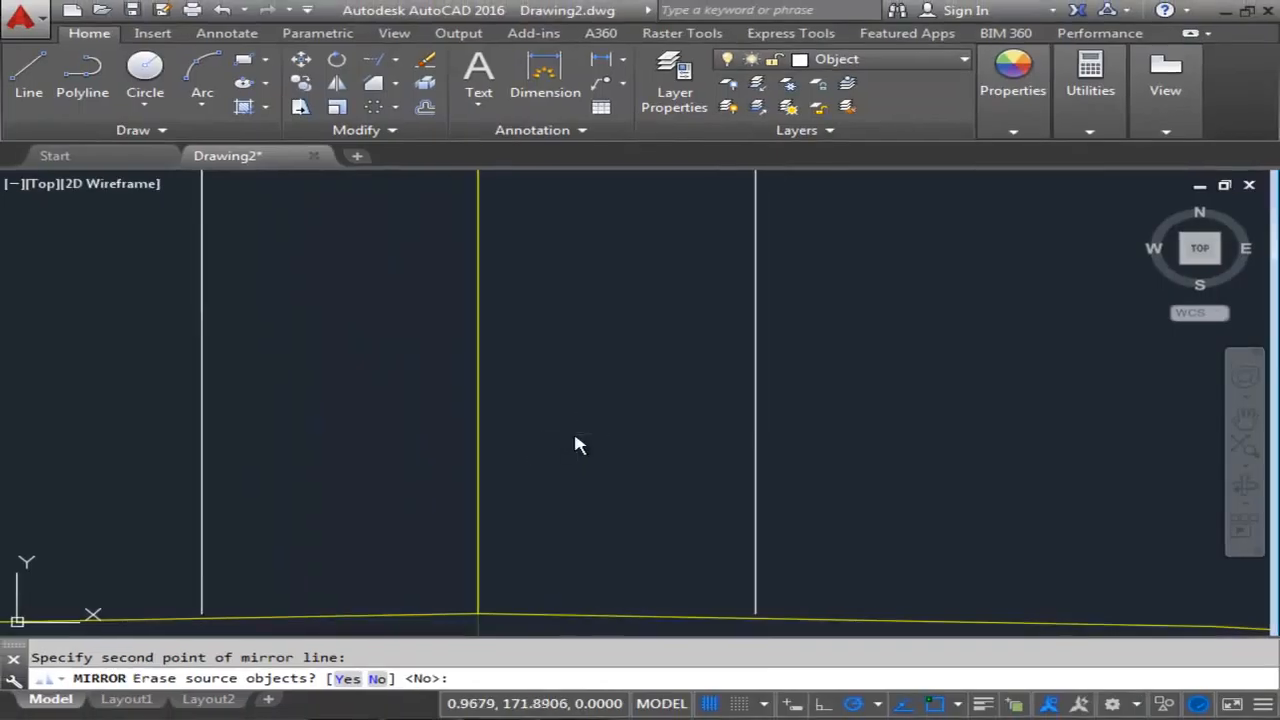
pyautogui.rightClick(577, 444)
pyautogui.click(634, 449)
pyautogui.moveTo(563, 374); pyautogui.dragTo(771, 577, button='middle')
pyautogui.moveTo(591, 385); pyautogui.dragTo(543, 450, button='middle')
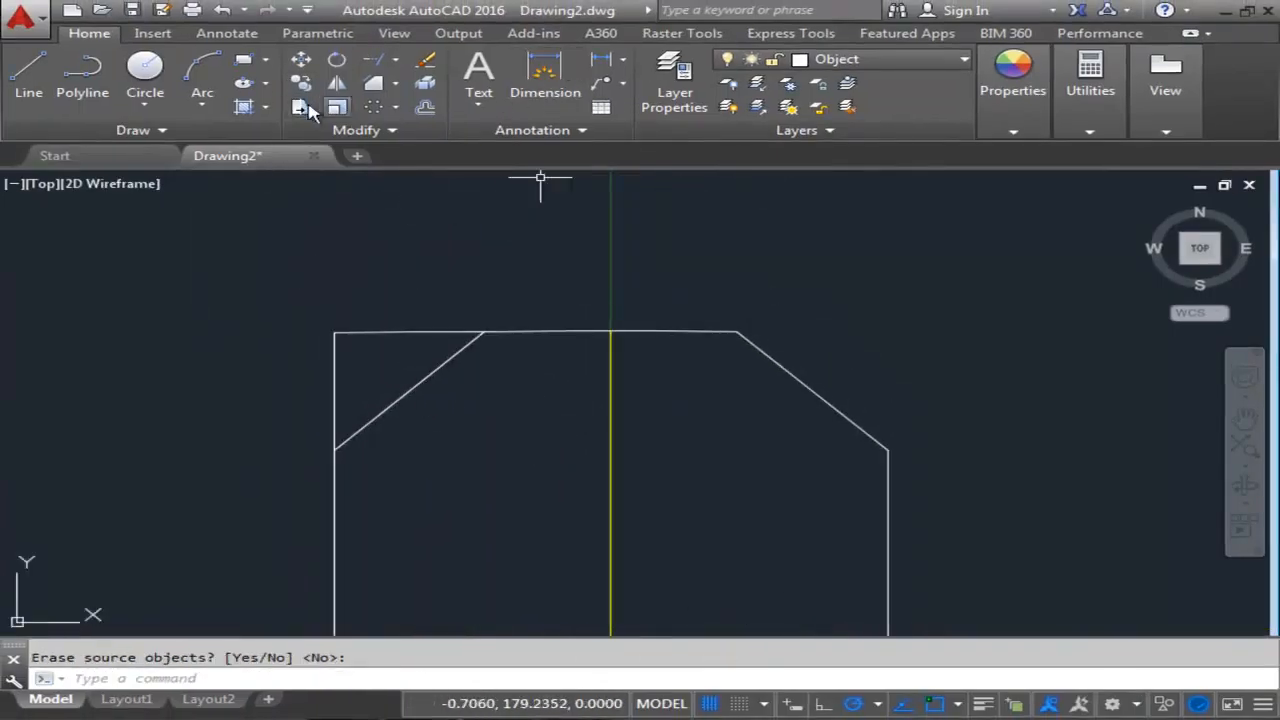
# Trim the arc and vertical line beyond the mirrored chamfer at the tooth's upper-left corner.
pyautogui.click(395, 60)
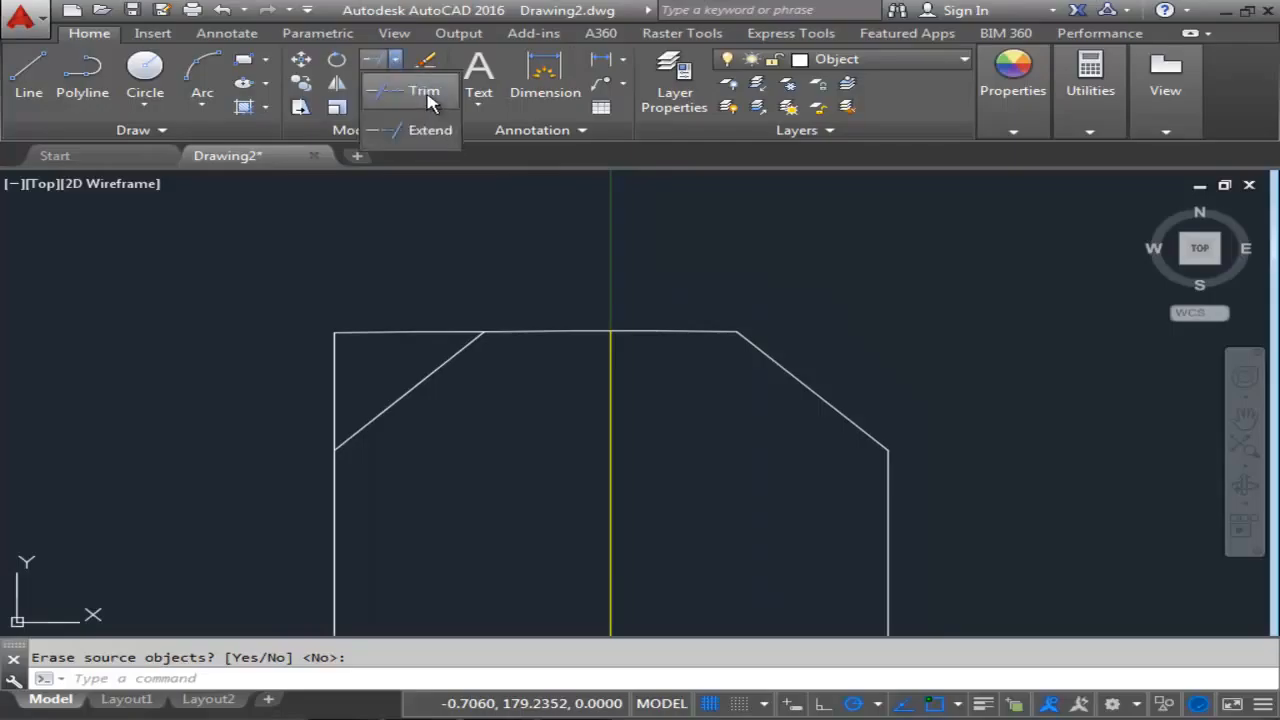
pyautogui.click(428, 96)
pyautogui.press('Return')
pyautogui.click(196, 300)
pyautogui.click(417, 366)
pyautogui.scroll(-4, 503, 286)
pyautogui.scroll(2, 517, 290)
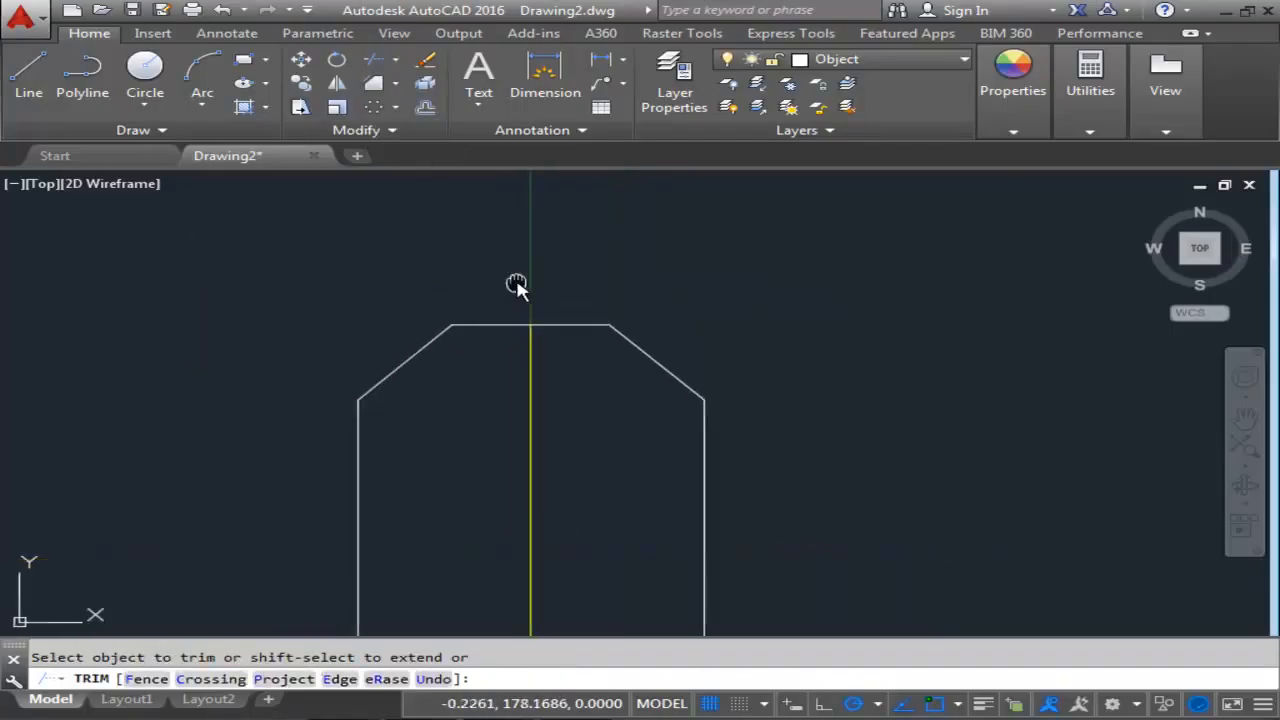
pyautogui.press('Escape')
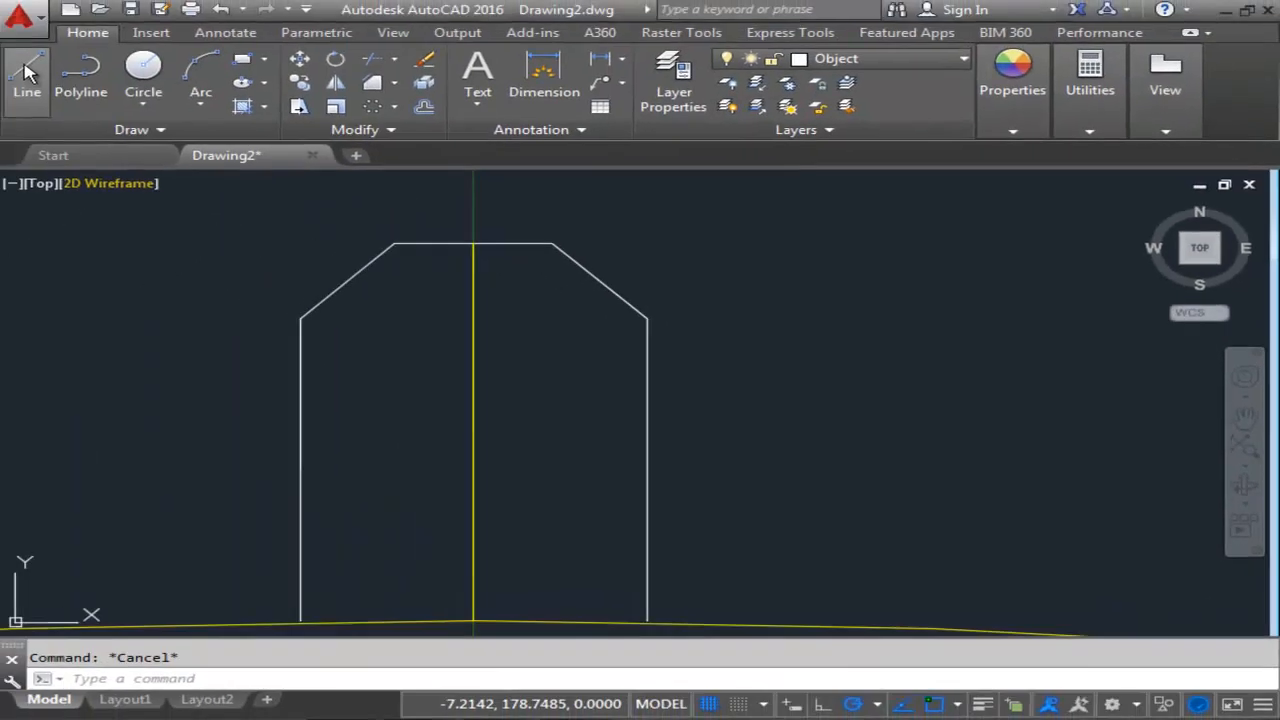
# Draw a horizontal line rightward at 0° from the lower end of the tooth's right vertical line.
pyautogui.click(28, 75)
pyautogui.scroll(-2, 550, 290)
pyautogui.scroll(2, 580, 343)
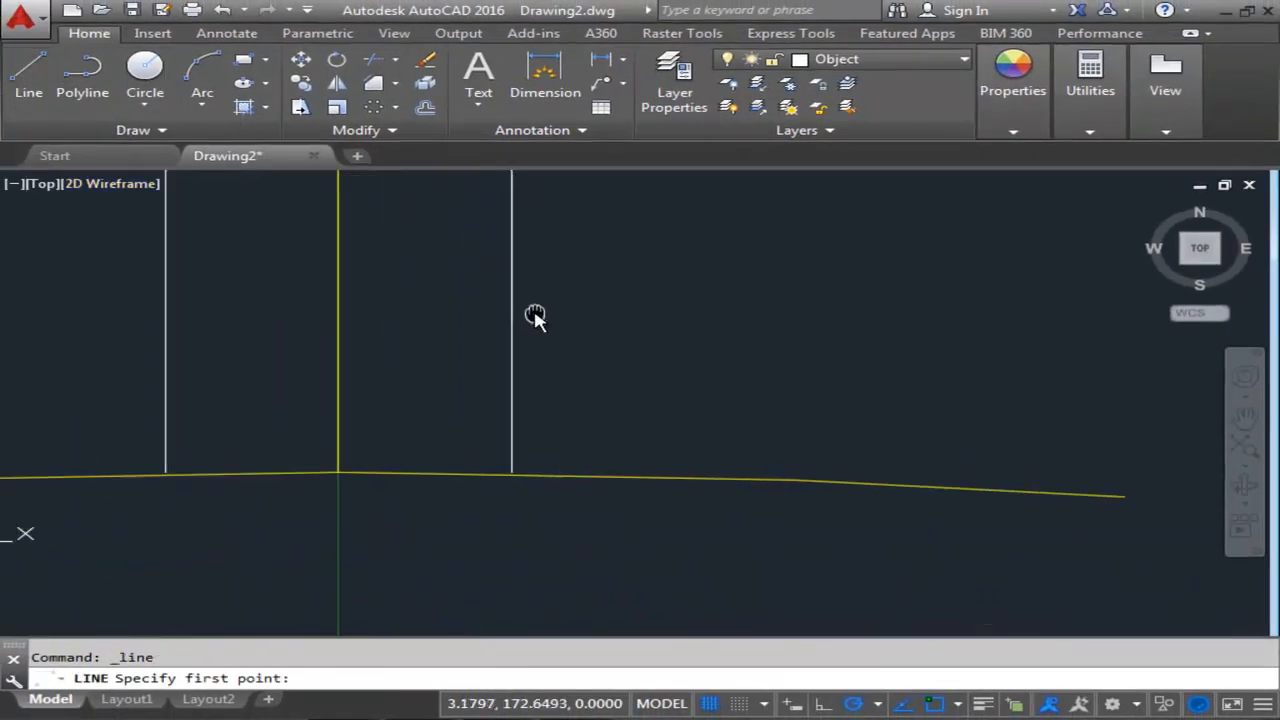
pyautogui.scroll(2, 512, 483)
pyautogui.scroll(-2, 512, 483)
pyautogui.moveTo(514, 477); pyautogui.dragTo(488, 503, button='middle')
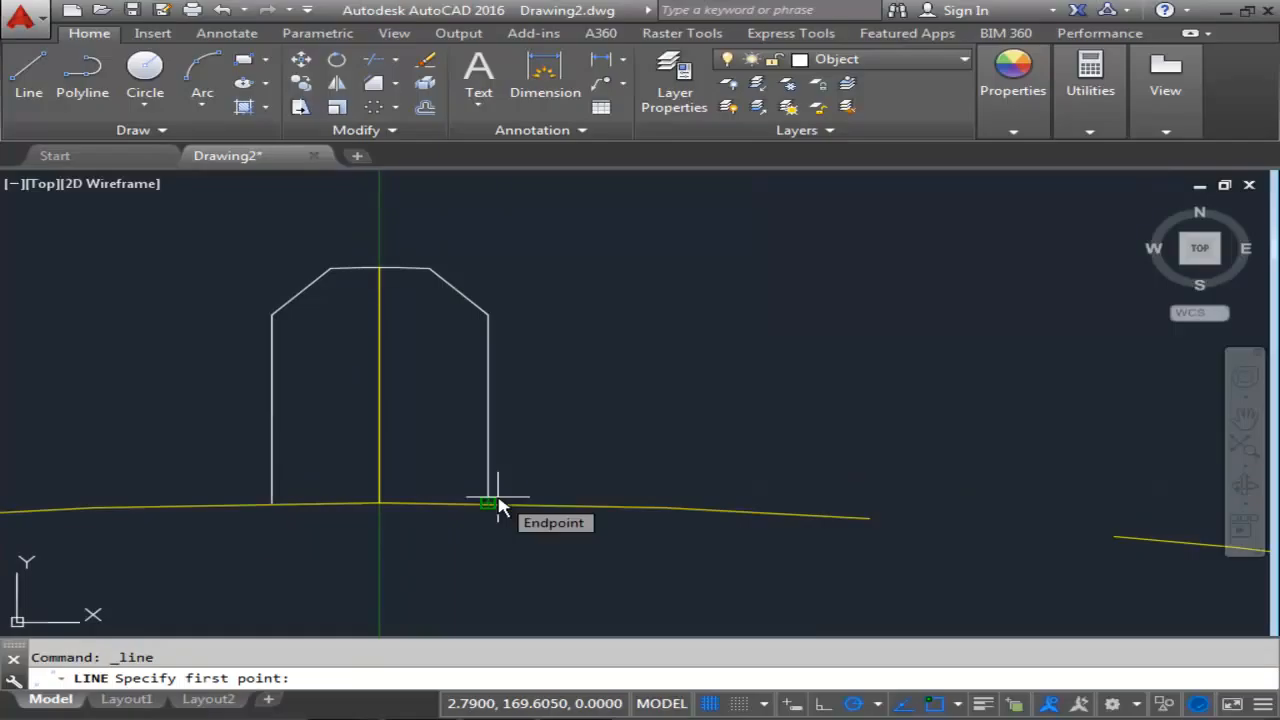
pyautogui.click(486, 506)
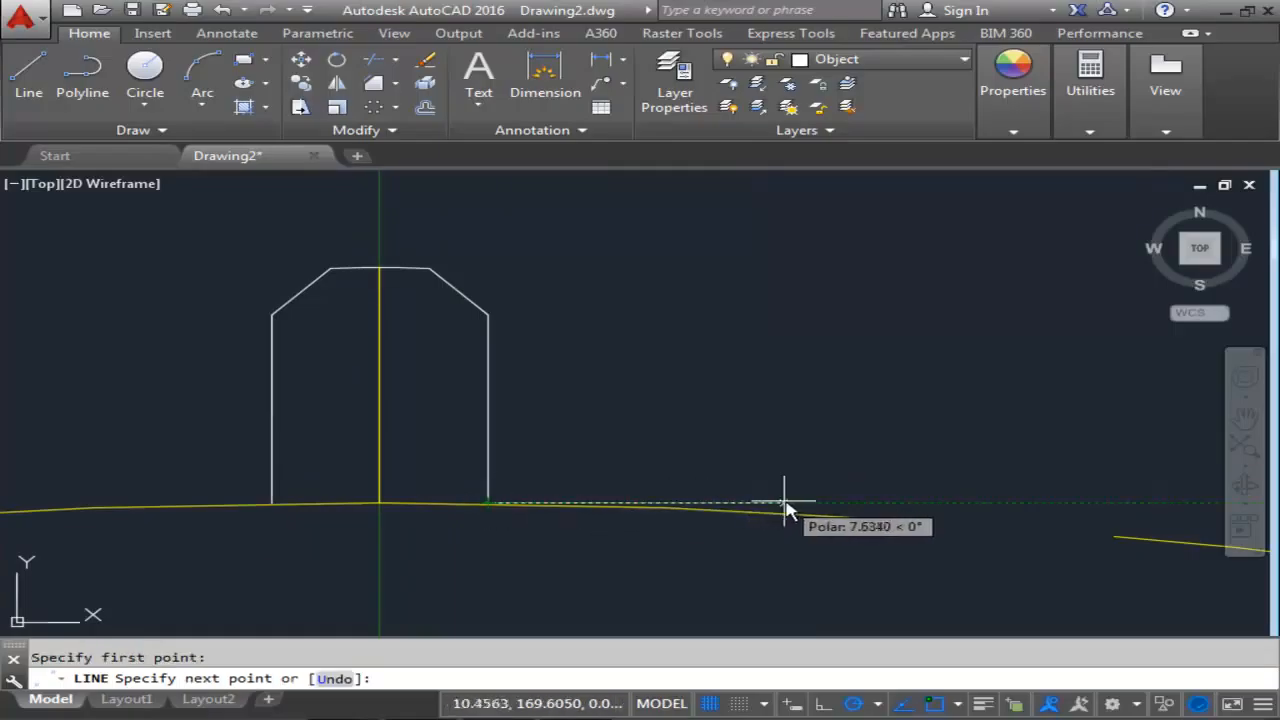
pyautogui.click(829, 504)
pyautogui.press('Escape')
pyautogui.scroll(2, 622, 410)
pyautogui.moveTo(622, 410); pyautogui.dragTo(586, 454, button='middle')
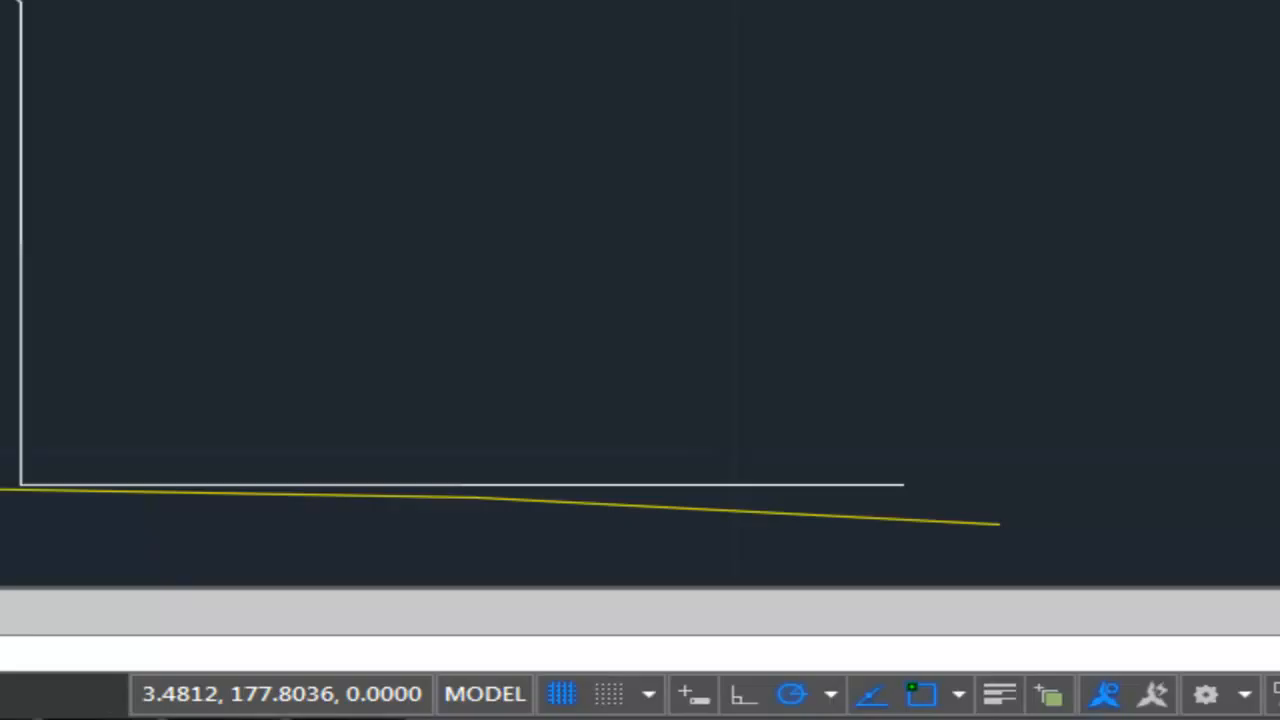
pyautogui.click(435, 5)
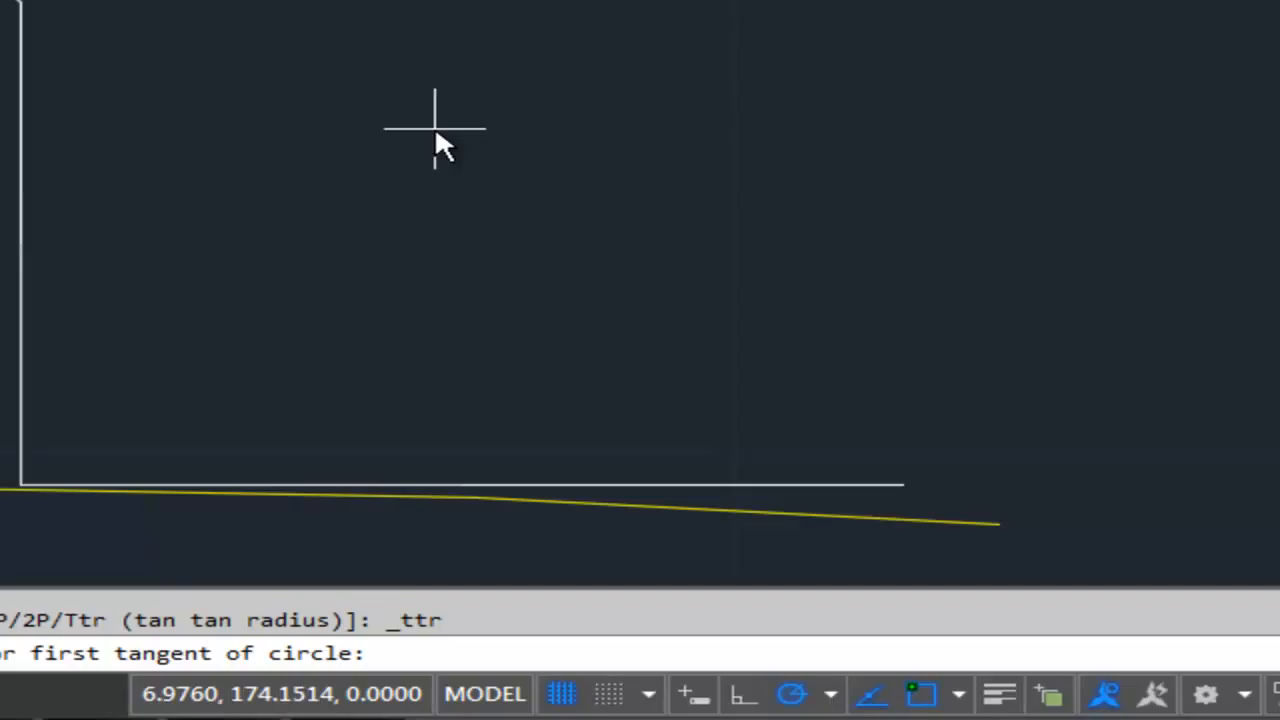
pyautogui.click(14, 237)
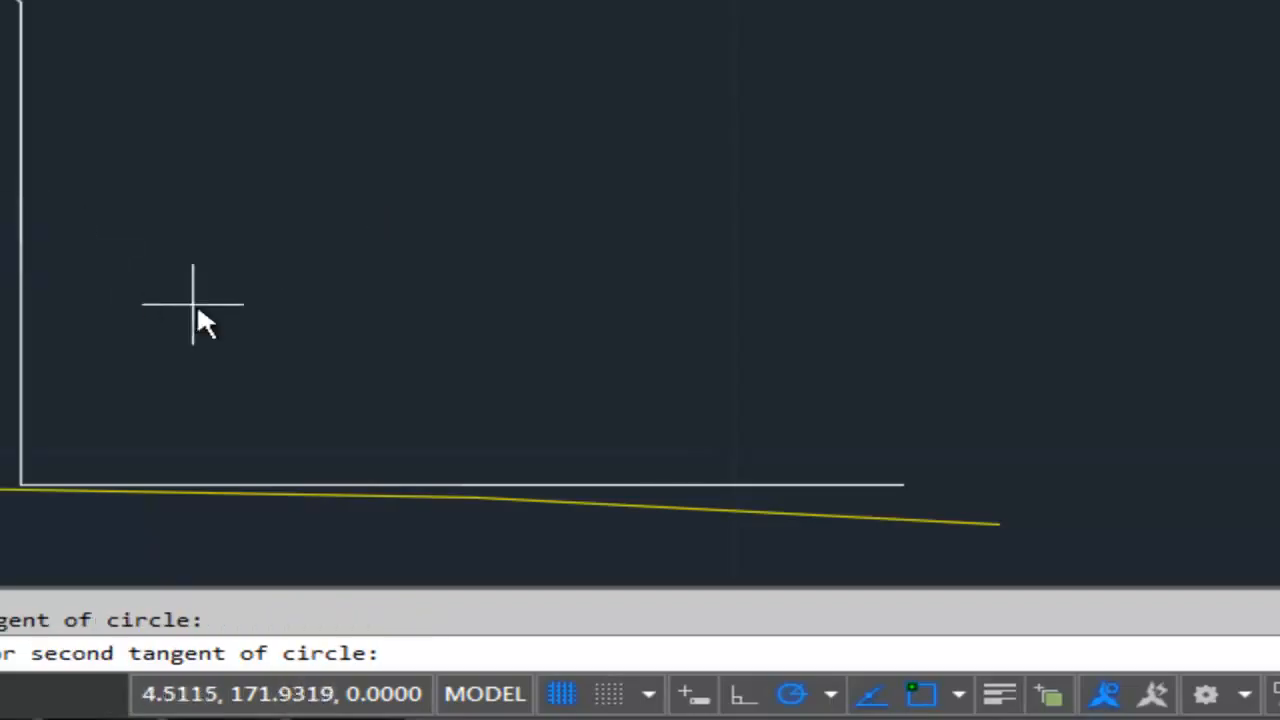
pyautogui.click(291, 486)
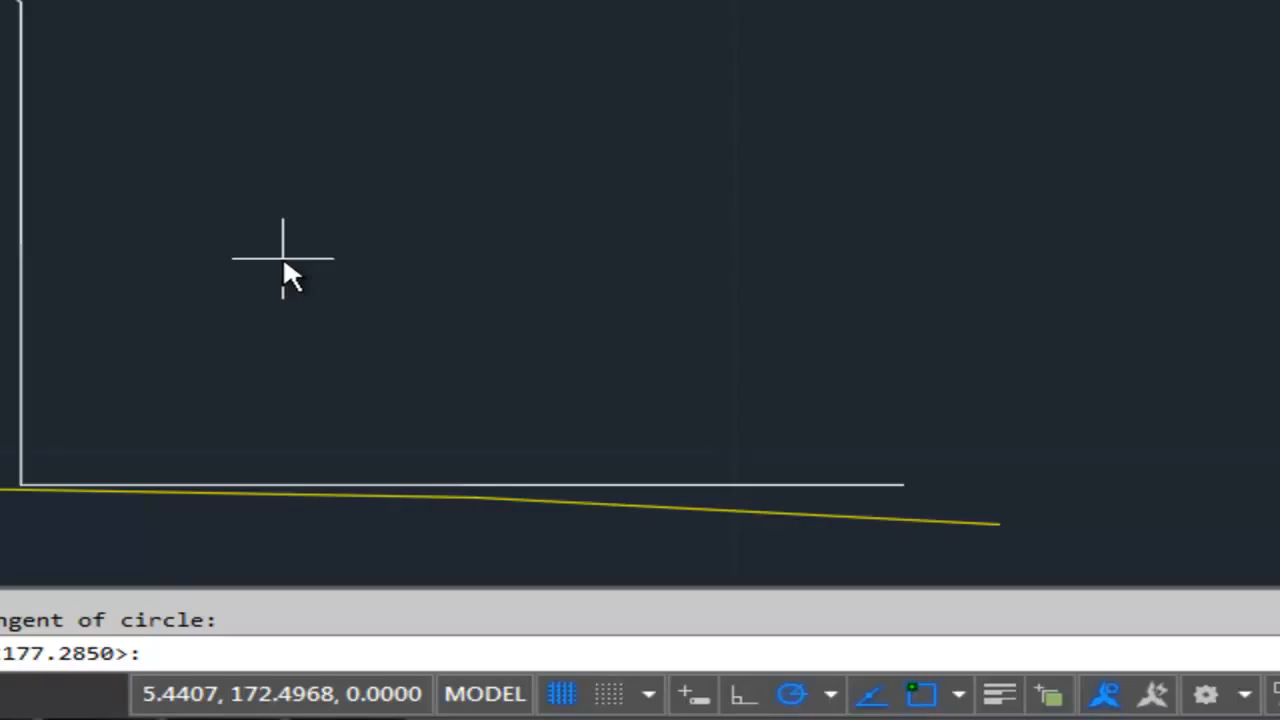
pyautogui.press('Escape')
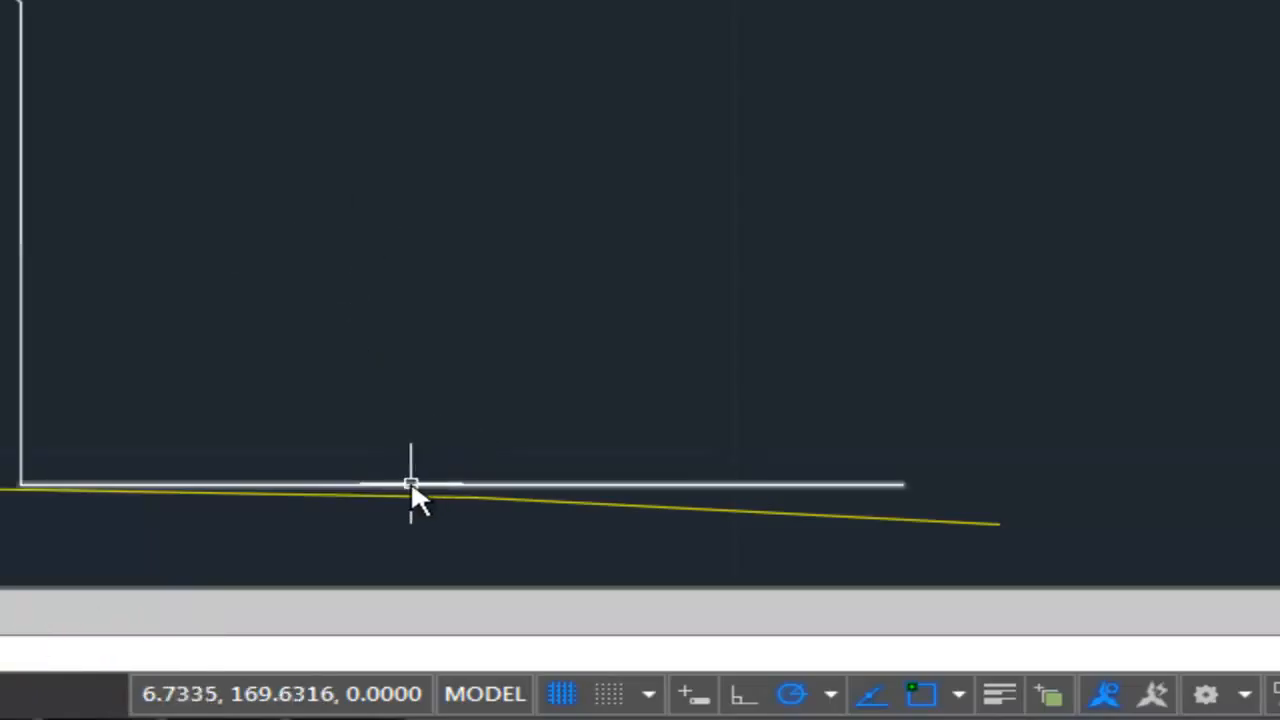
# Erase the horizontal line starting at the base of the tooth's right vertical line.
pyautogui.click(381, 486)
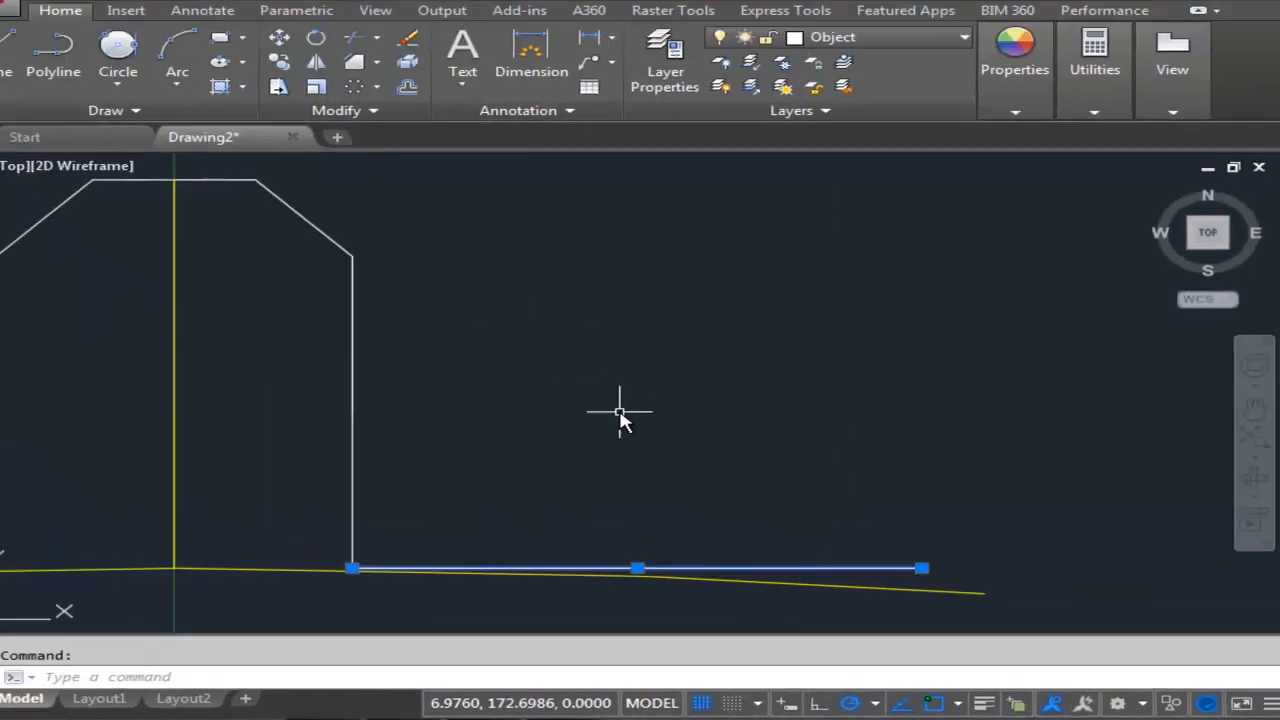
pyautogui.press('Delete')
pyautogui.scroll(2, 500, 406)
pyautogui.scroll(-2, 449, 466)
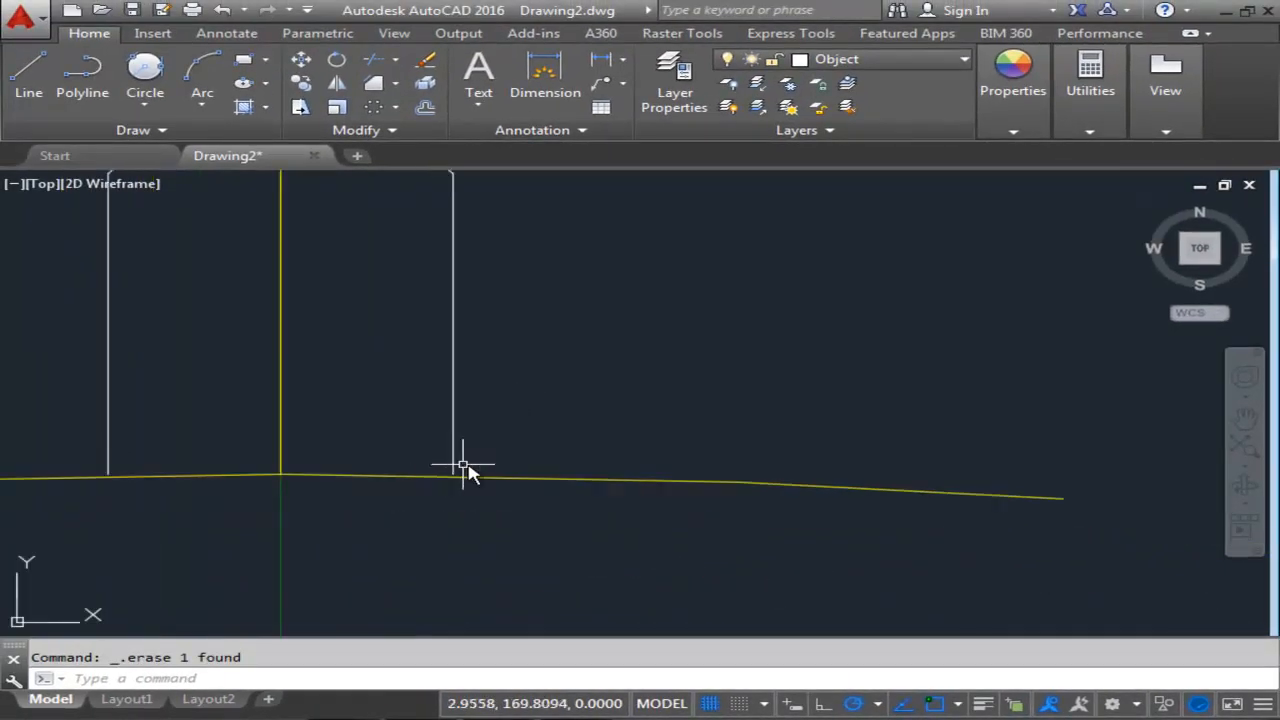
# Regenerate the drawing with REGEN to smooth the display of the curves.
pyautogui.scroll(-2, 475, 465)
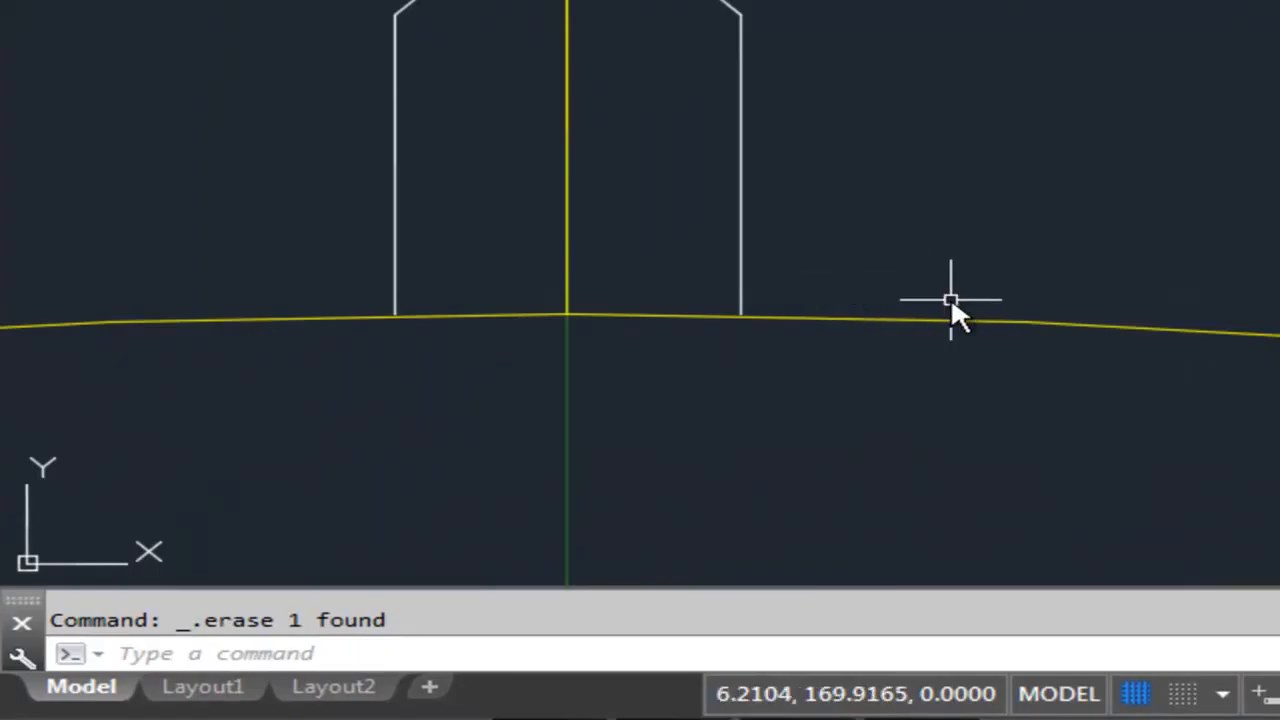
pyautogui.write('regen')
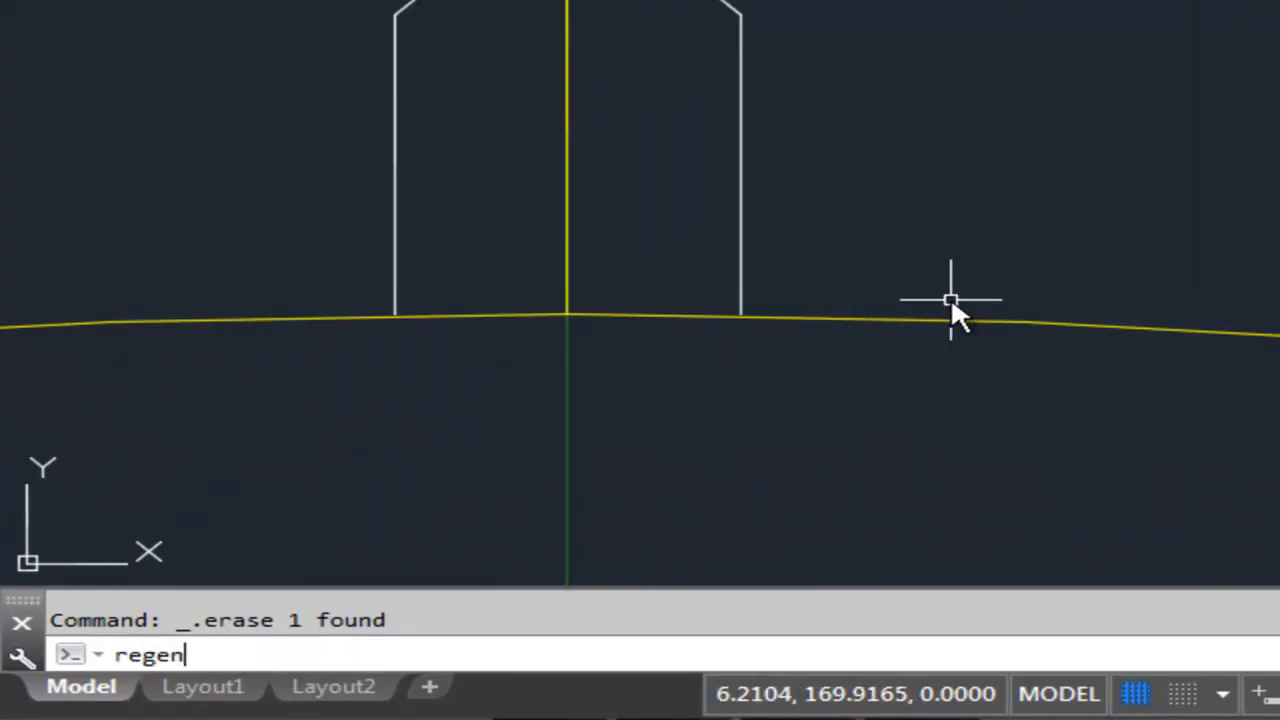
pyautogui.press('Return')
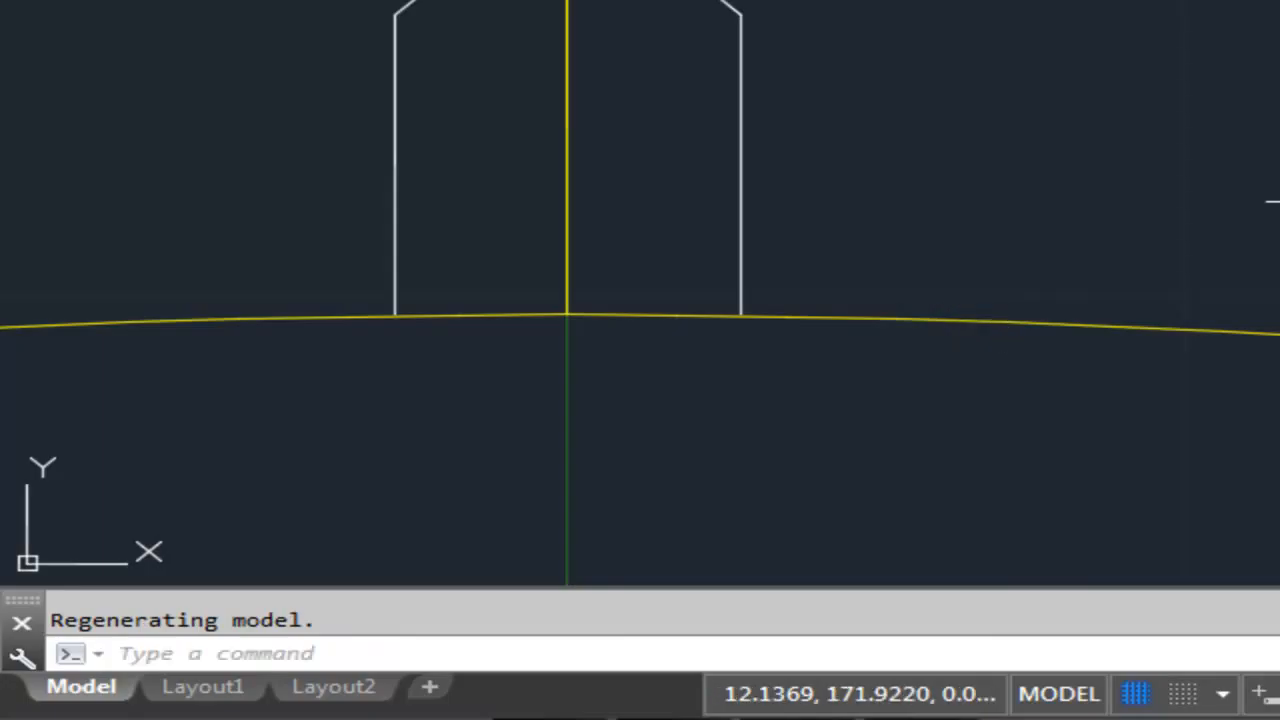
# Extend the lower ends of the tooth's two vertical lines to the yellow circle arc.
pyautogui.scroll(6, 632, 405)
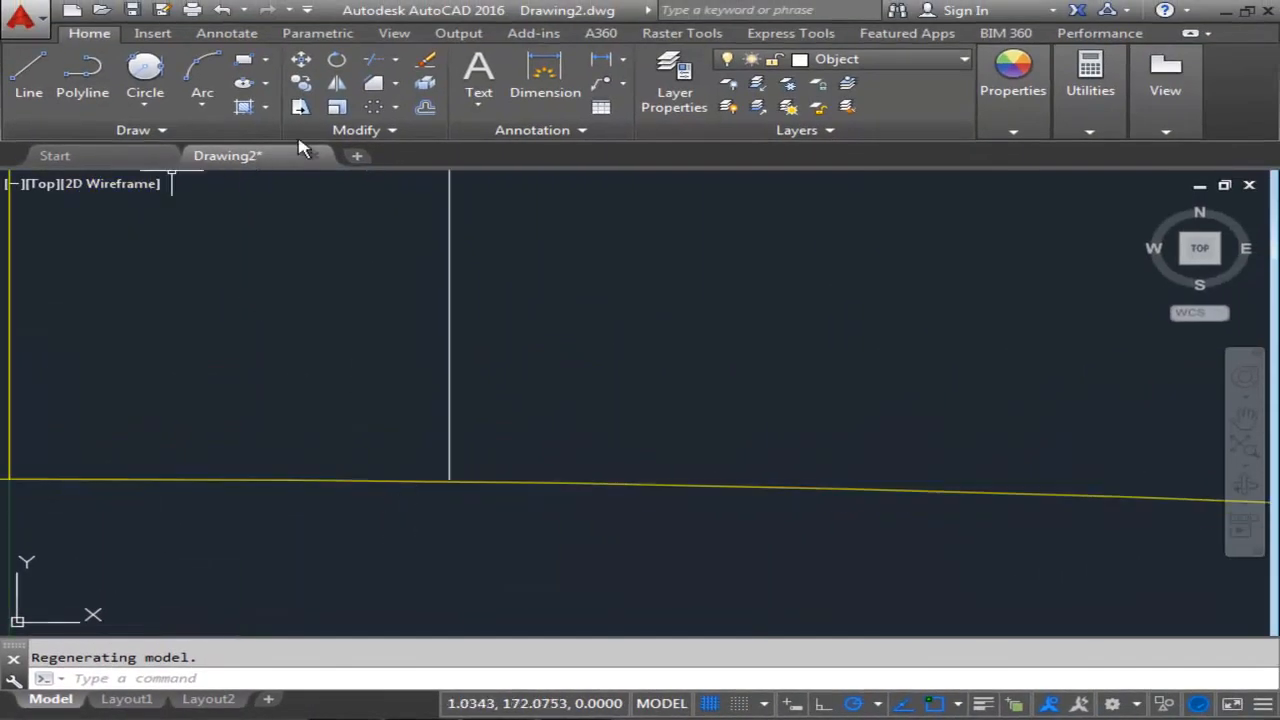
pyautogui.click(397, 62)
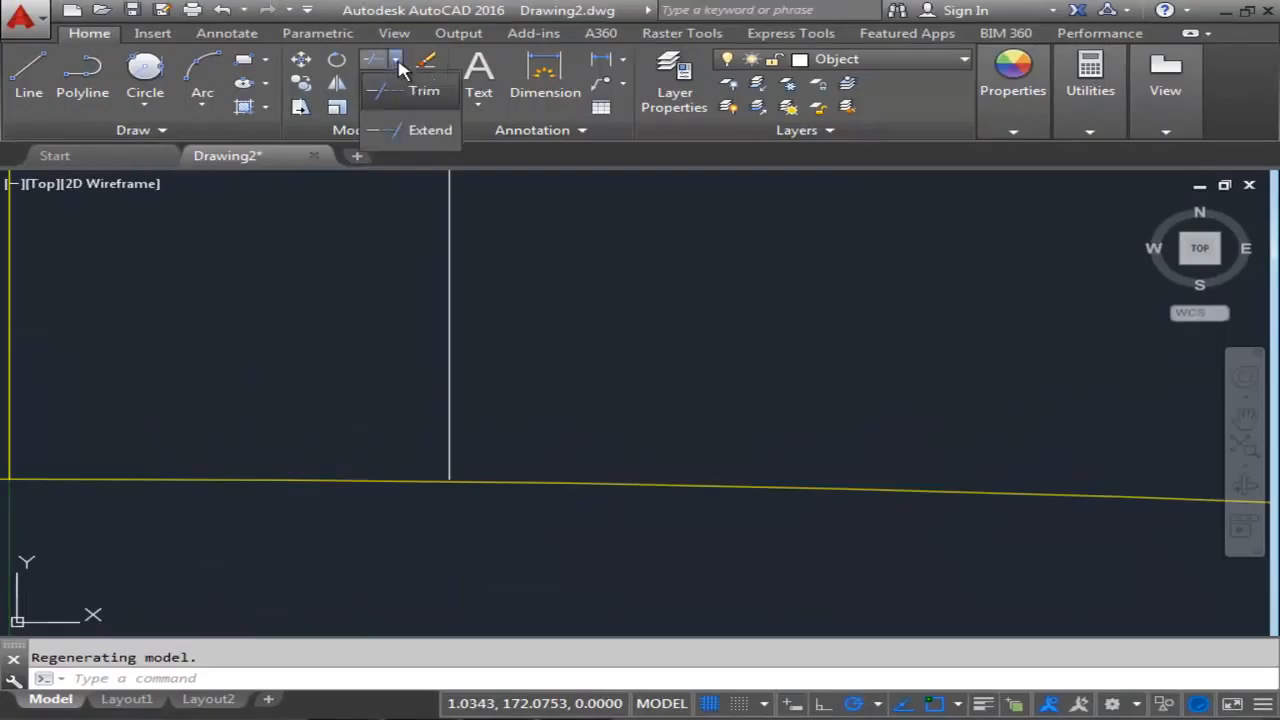
pyautogui.click(418, 128)
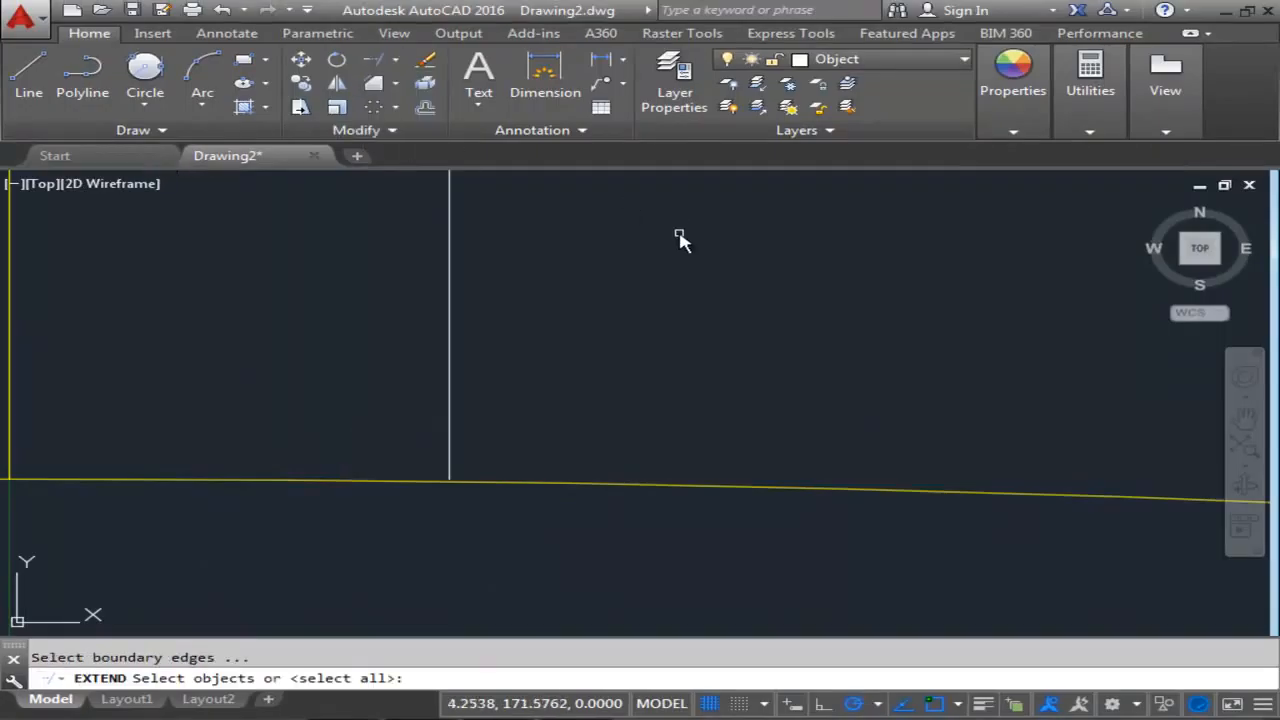
pyautogui.press('Return')
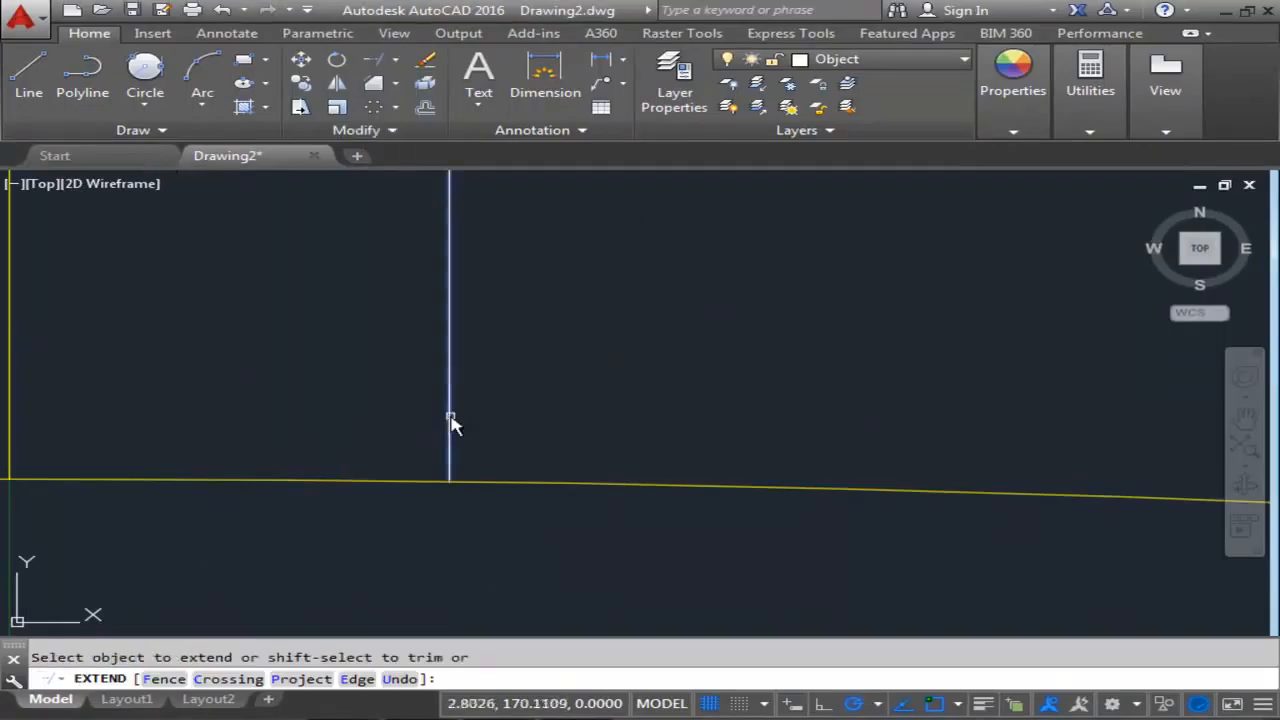
pyautogui.scroll(-4, 686, 403)
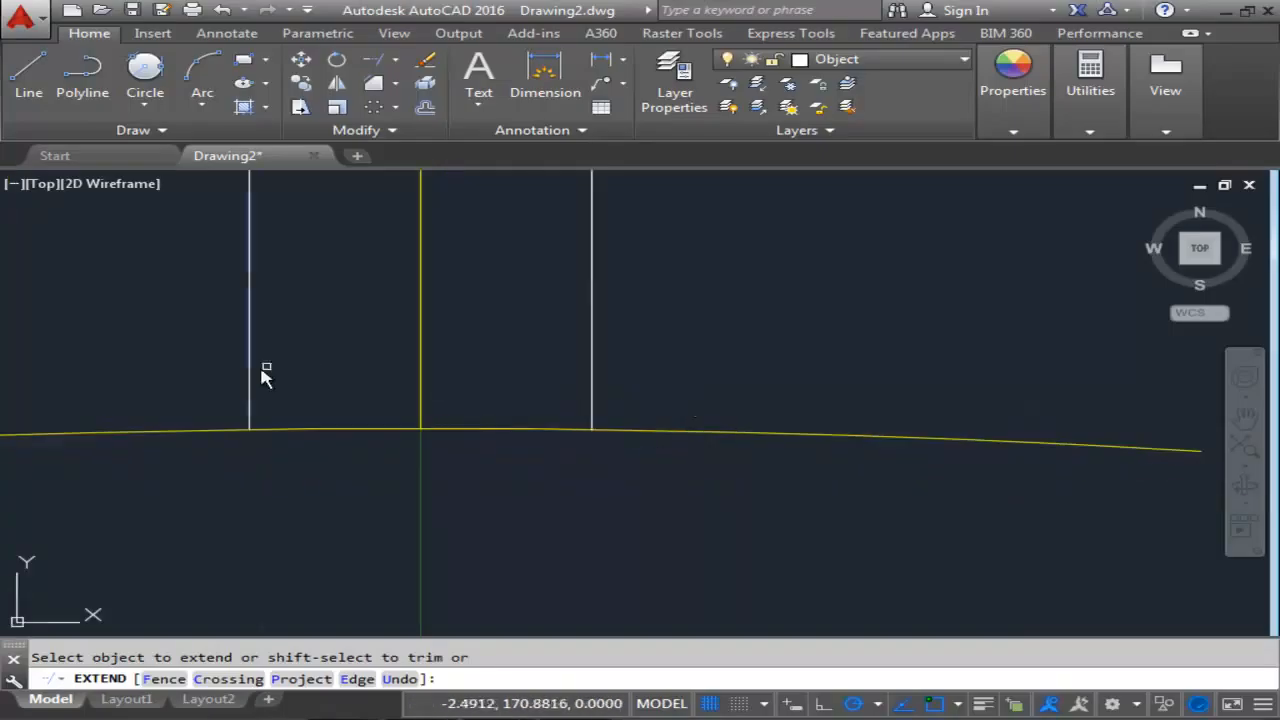
pyautogui.rightClick(734, 509)
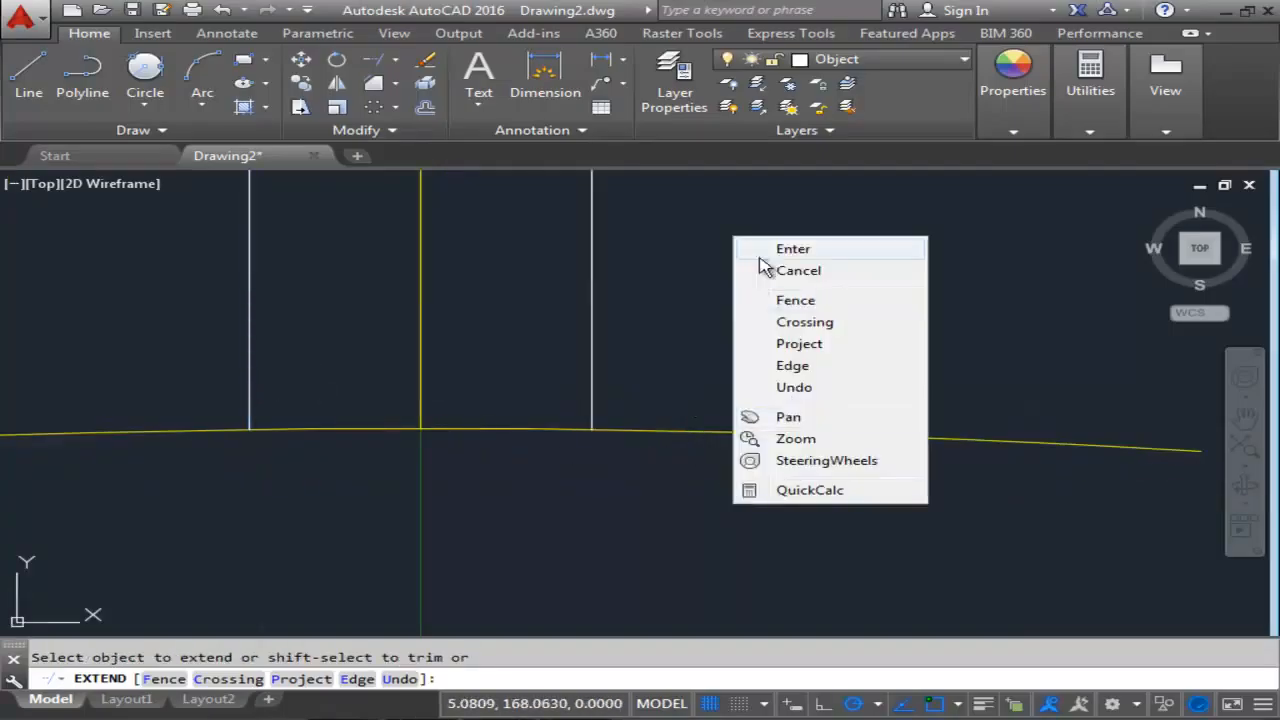
pyautogui.click(777, 250)
pyautogui.scroll(-2, 777, 250)
pyautogui.moveTo(774, 274)
pyautogui.mouseDown(button='middle')
pyautogui.moveTo(511, 343)
pyautogui.moveTo(480, 380)
pyautogui.mouseUp(button='middle')
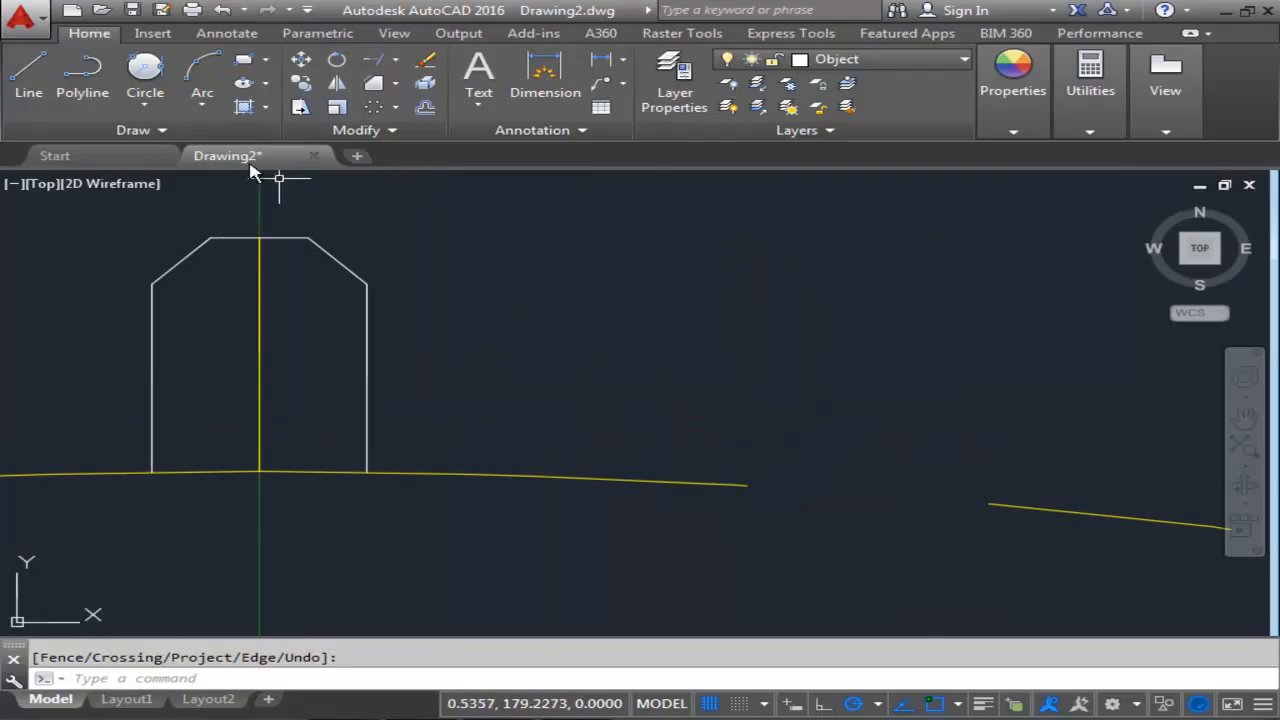
# Draw a horizontal line rightward from the lower end of the tooth's right vertical line.
pyautogui.click(28, 80)
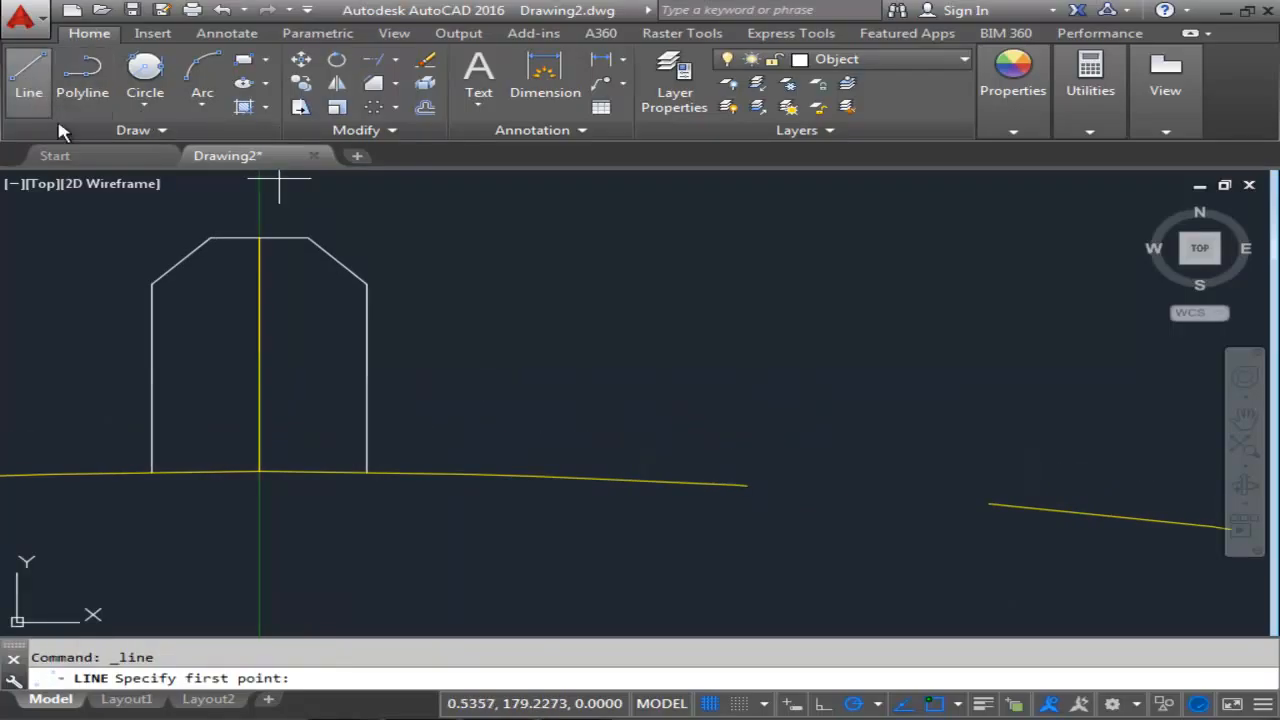
pyautogui.click(367, 470)
pyautogui.click(888, 474)
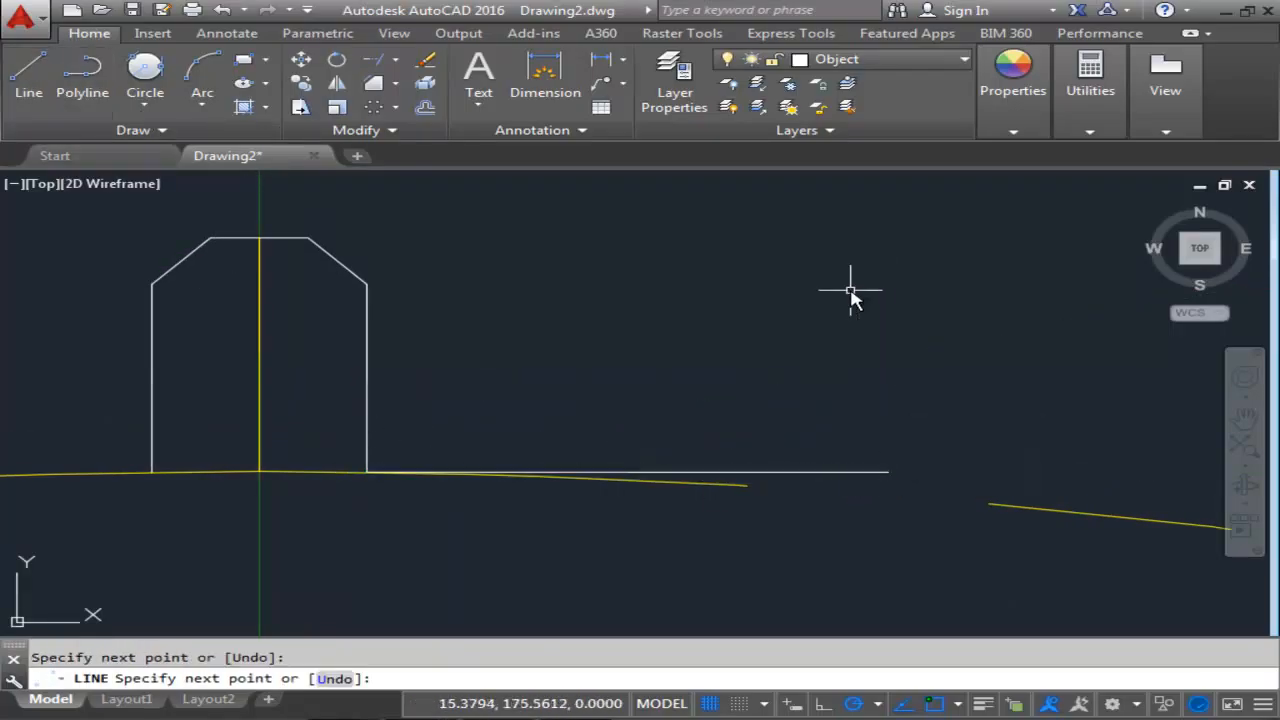
pyautogui.press('Escape')
# Draw a tangent-tangent-radius circle of radius 5.2 touching the tooth's right vertical line and the horizontal line at its base.
pyautogui.scroll(-2, 623, 380)
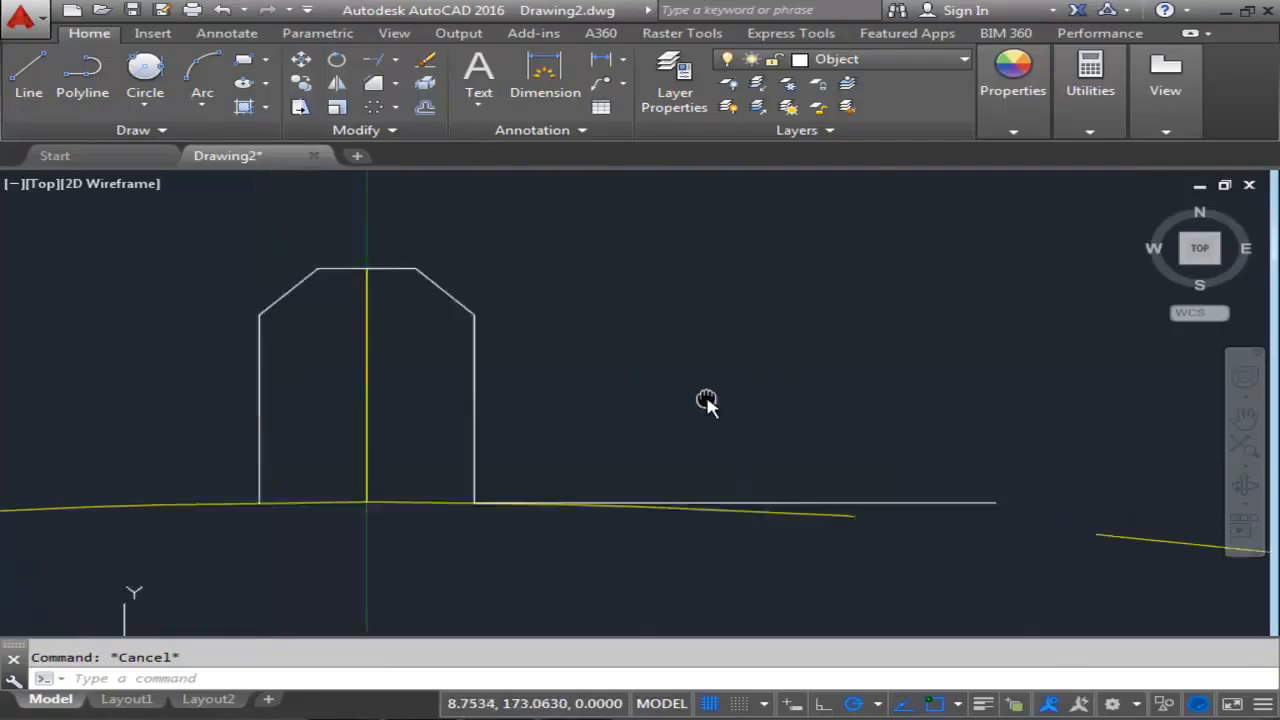
pyautogui.scroll(2, 614, 398)
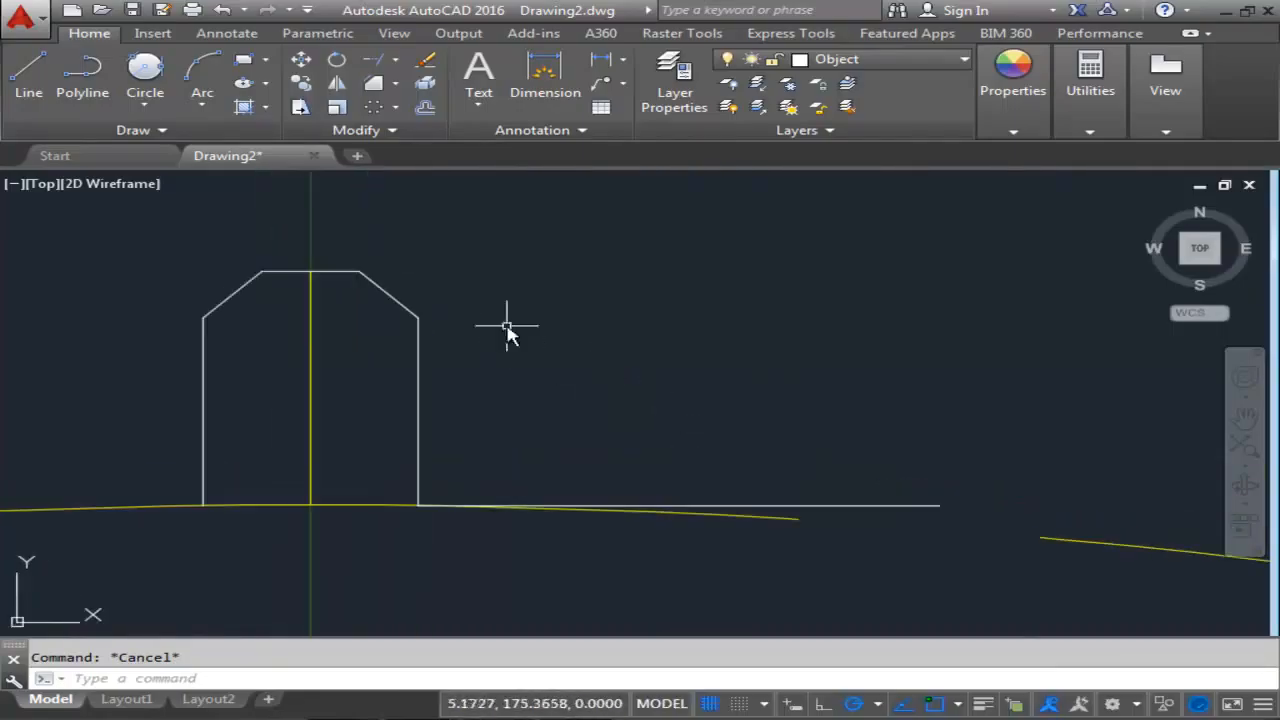
pyautogui.click(144, 68)
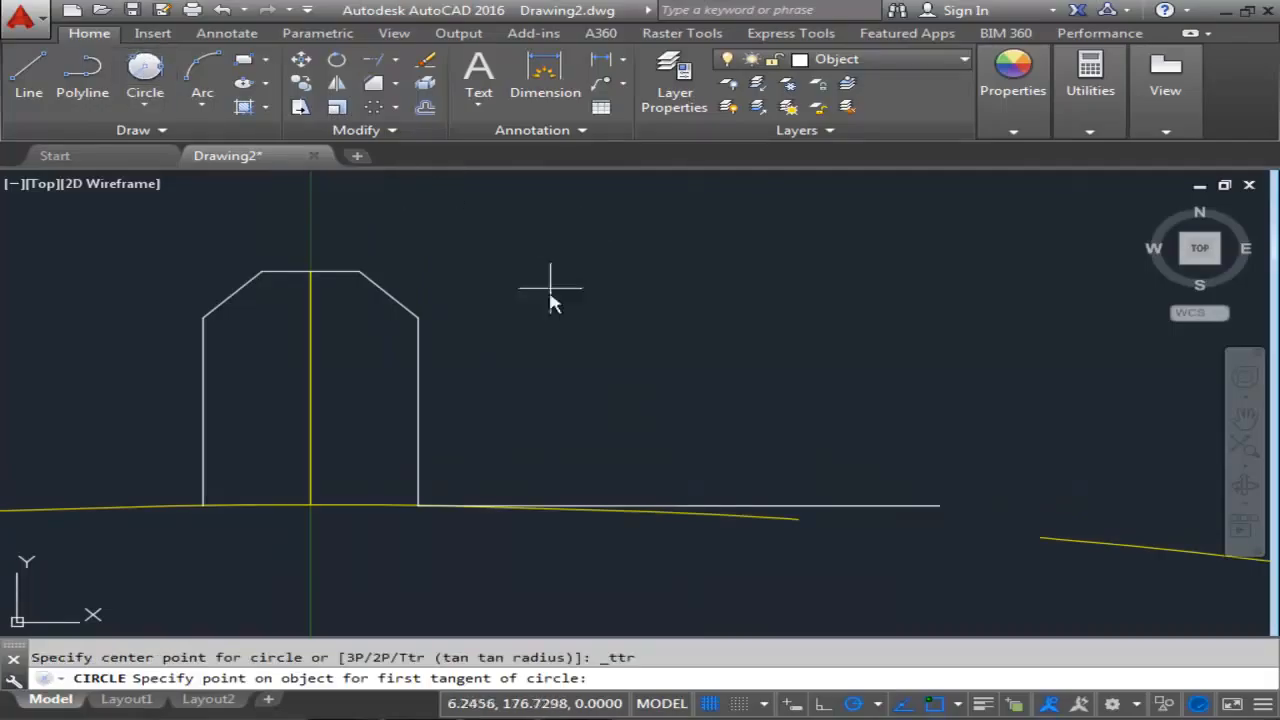
pyautogui.click(419, 406)
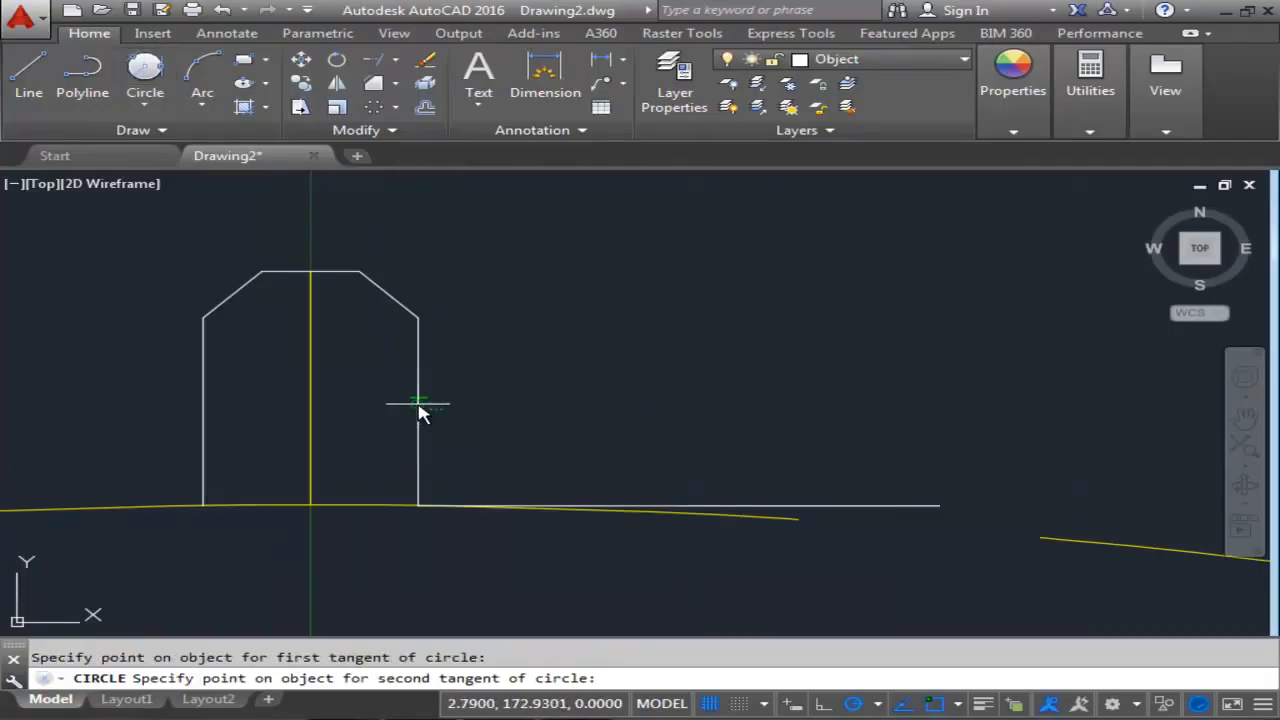
pyautogui.click(597, 510)
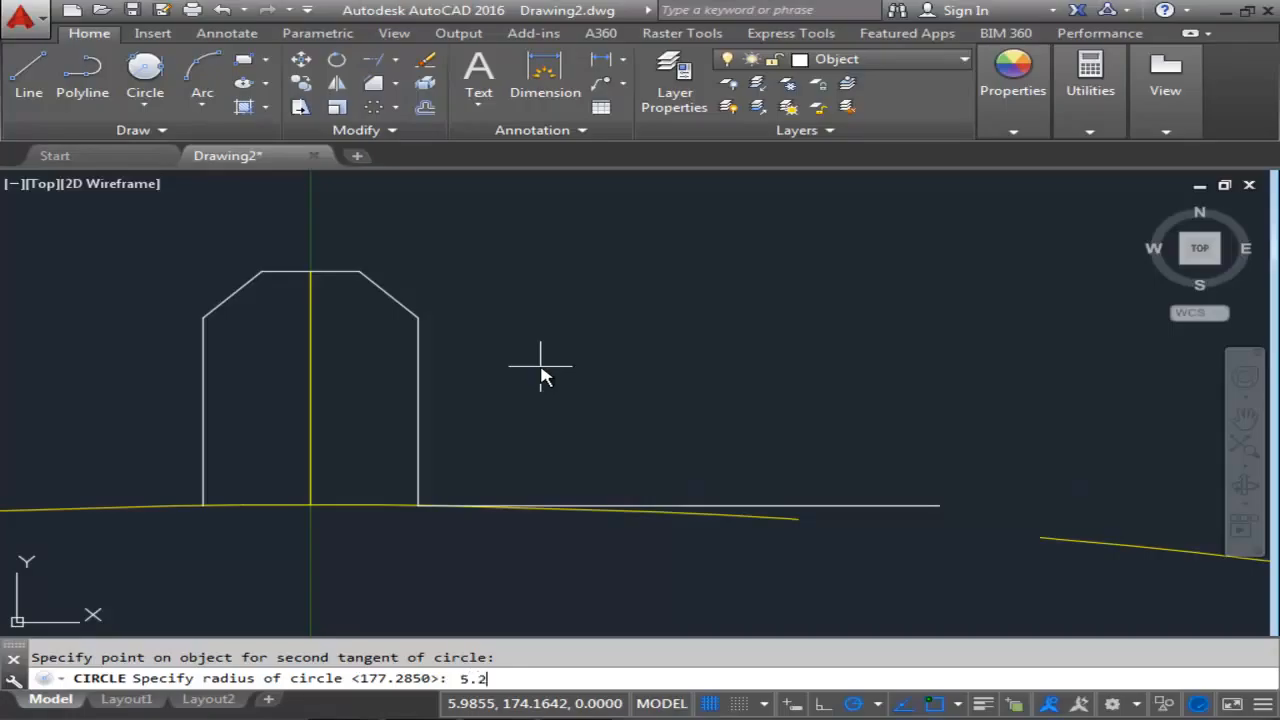
pyautogui.write('5.2')
pyautogui.press('Return')
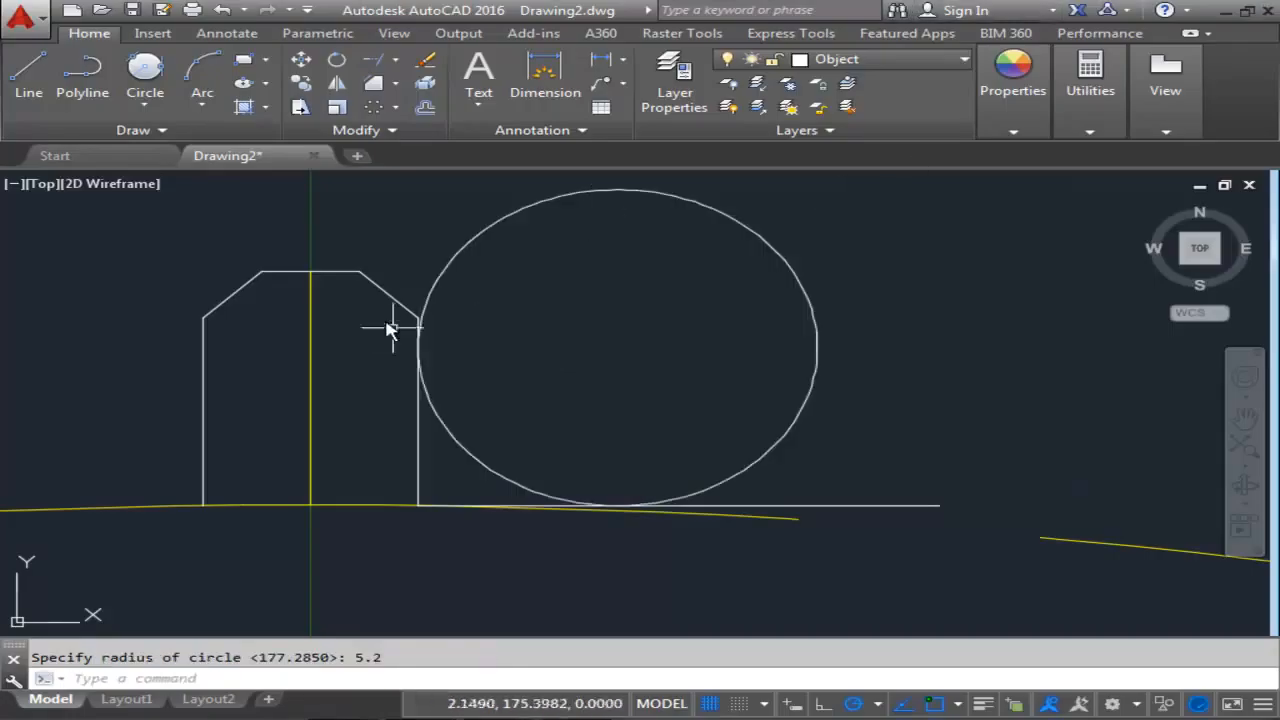
# Undo the tangent circle beside the tooth and erase the horizontal line at its right base.
pyautogui.moveTo(493, 392); pyautogui.dragTo(462, 407, button='middle')
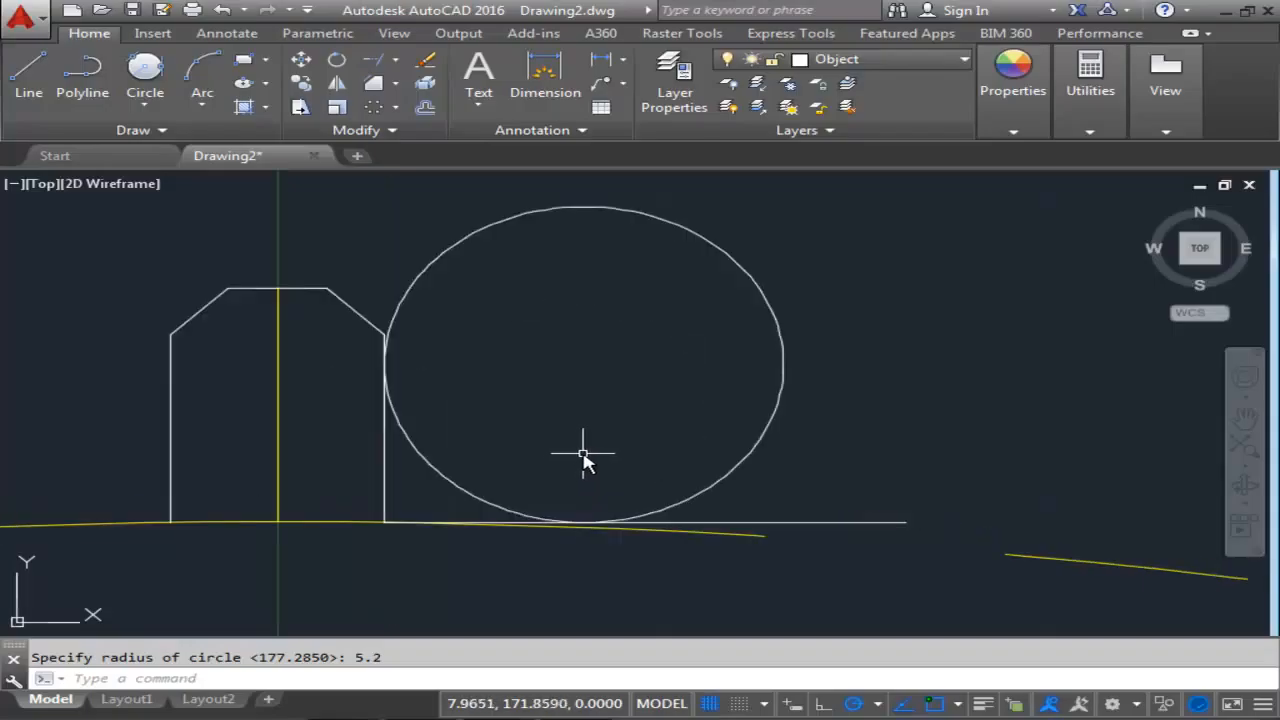
pyautogui.hotkey('ctrl', 'z')
pyautogui.hotkey('ctrl', 'z')
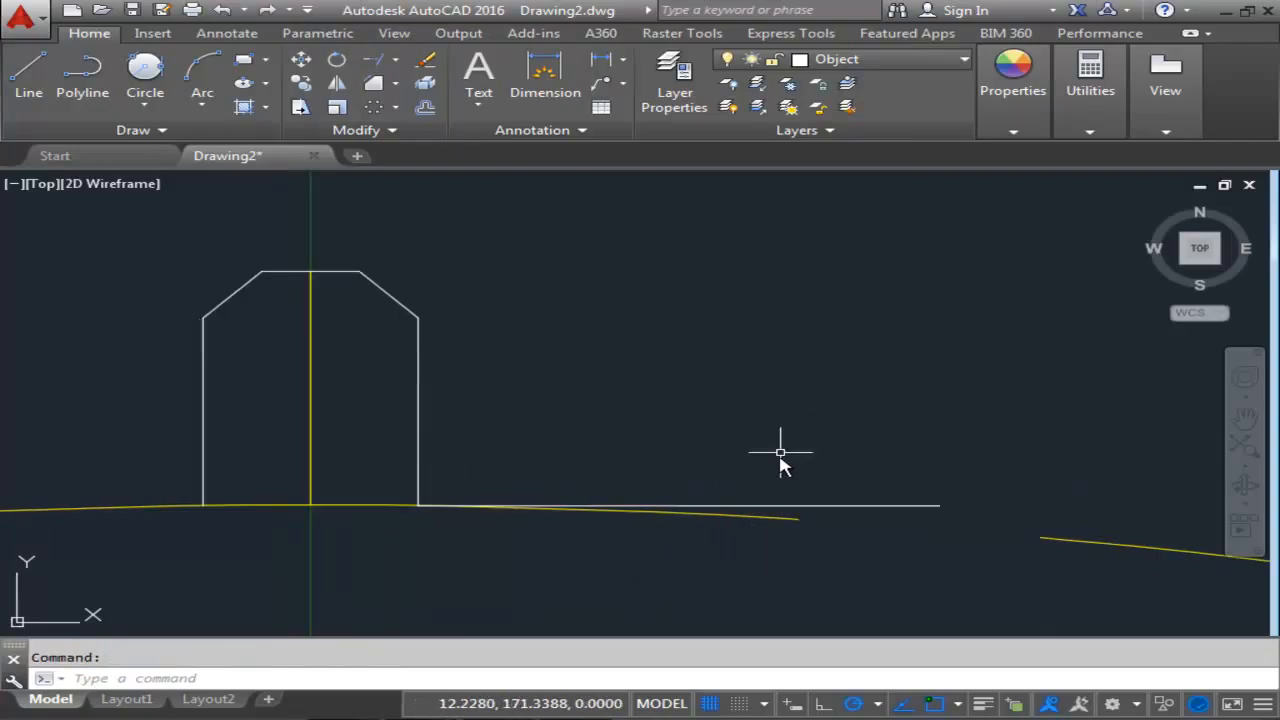
pyautogui.click(756, 508)
pyautogui.click(752, 410)
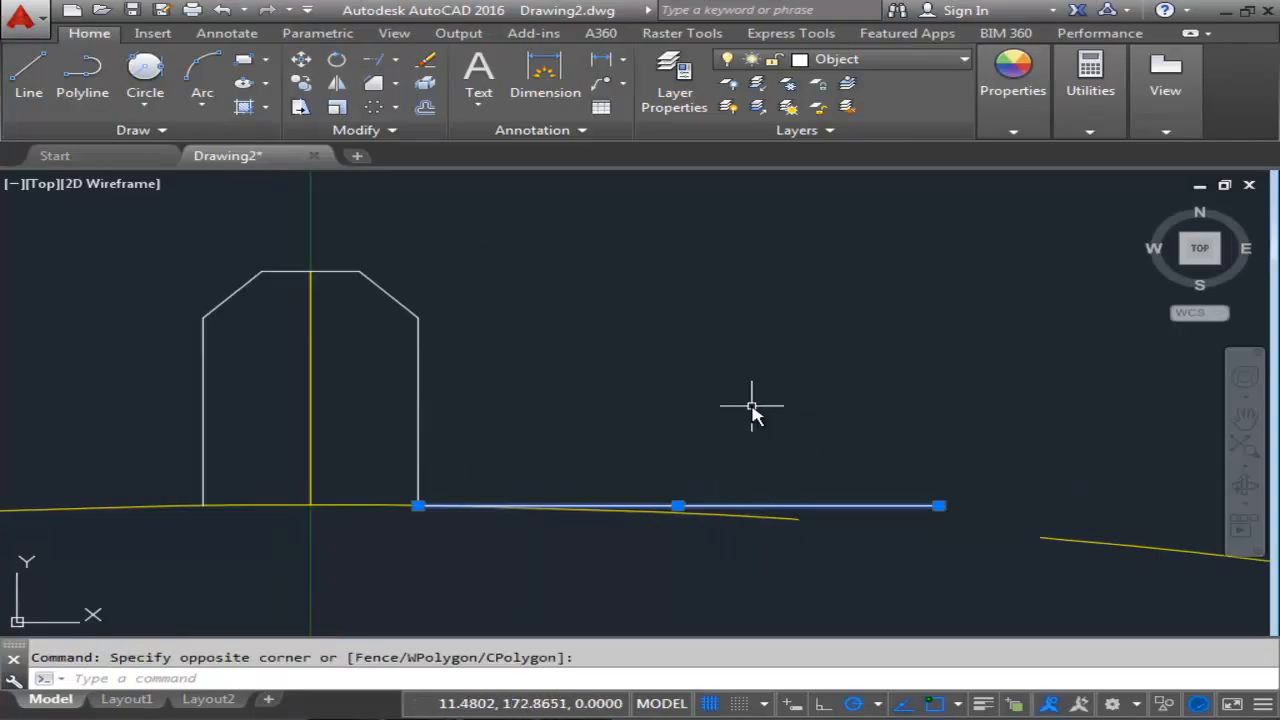
pyautogui.press('Delete')
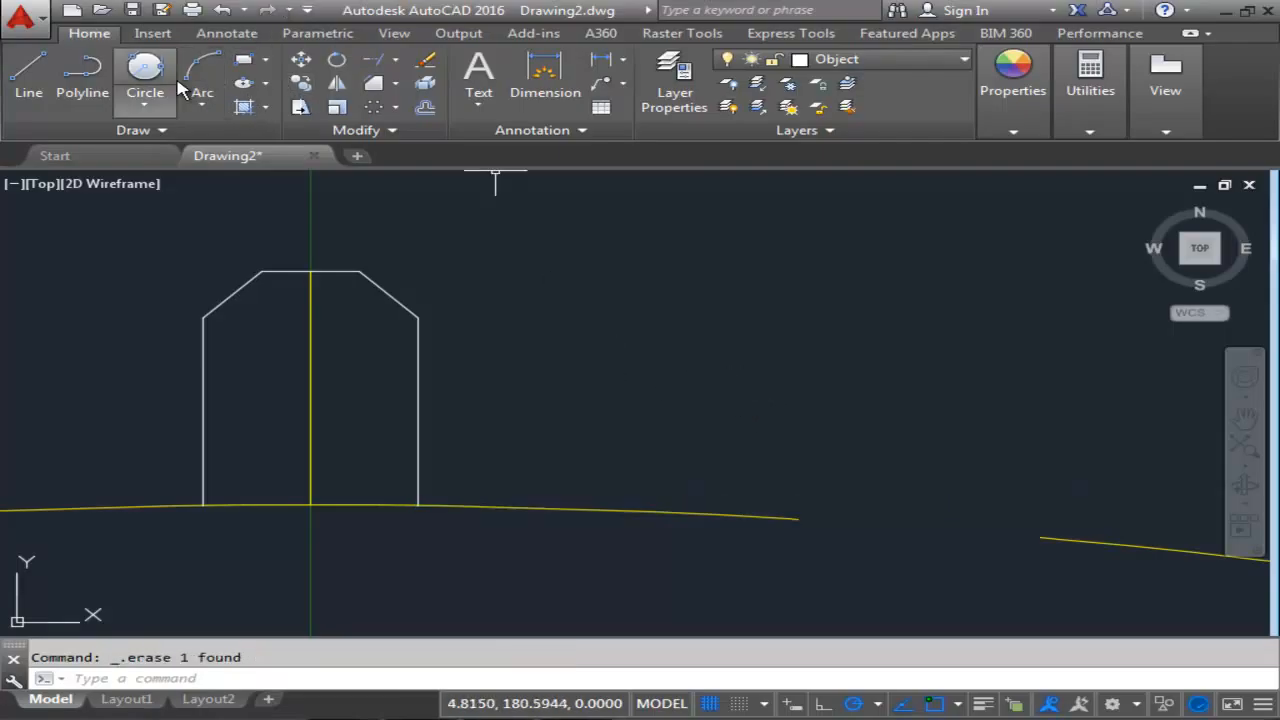
# Draw a tangent-tangent-radius circle of radius 5.2 touching the tooth's right vertical line and the yellow circle.
pyautogui.click(145, 68)
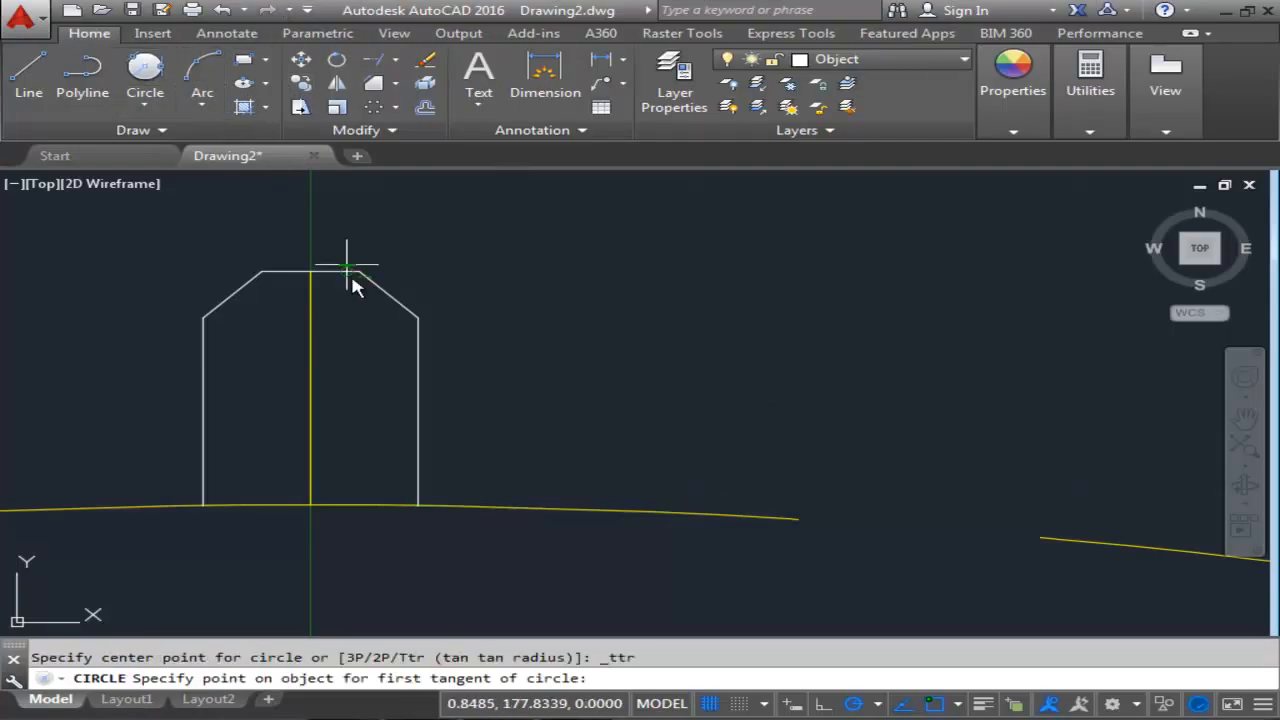
pyautogui.click(415, 380)
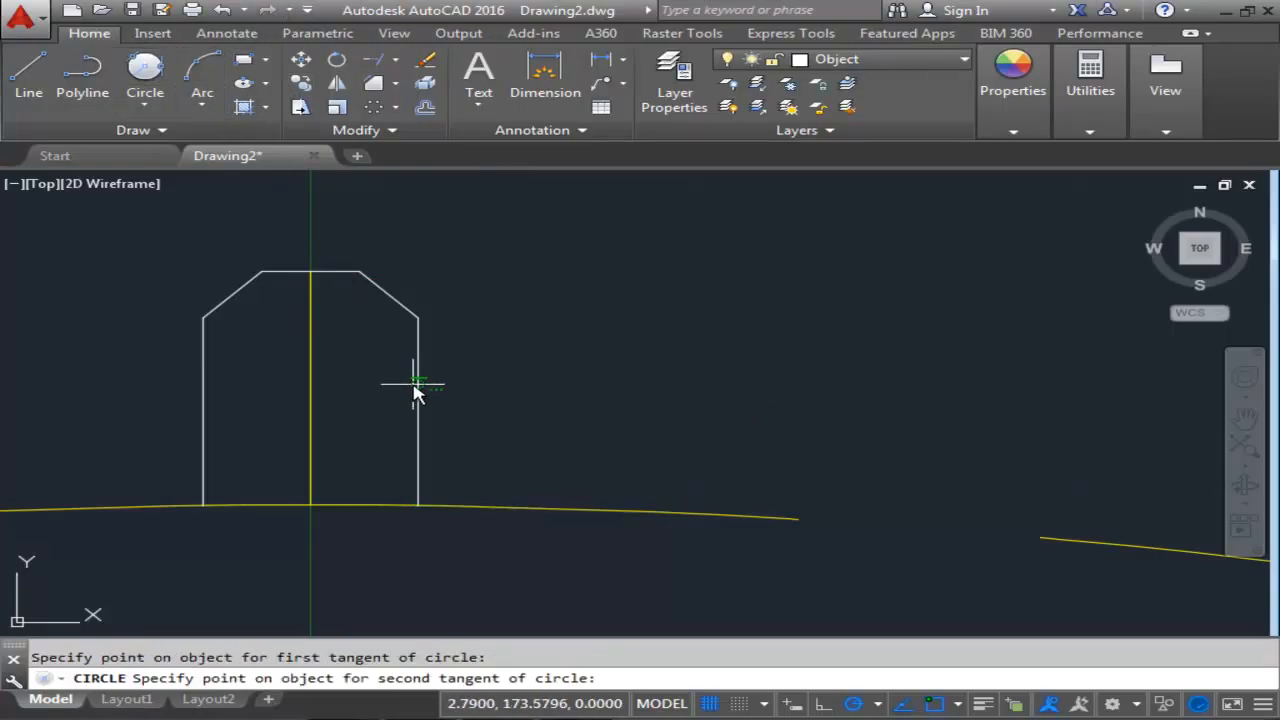
pyautogui.click(546, 509)
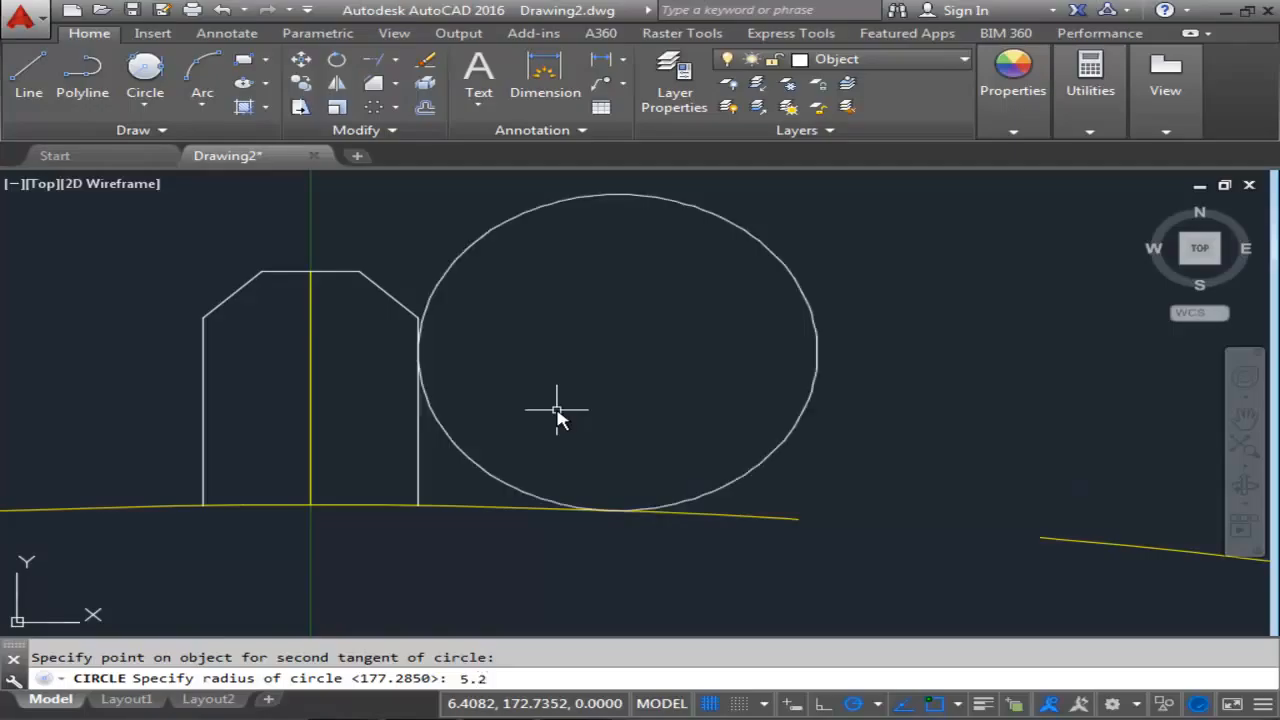
pyautogui.press('Return')
pyautogui.moveTo(573, 366); pyautogui.dragTo(522, 368, button='middle')
pyautogui.scroll(2, 472, 430)
pyautogui.moveTo(368, 402); pyautogui.dragTo(368, 370, button='middle')
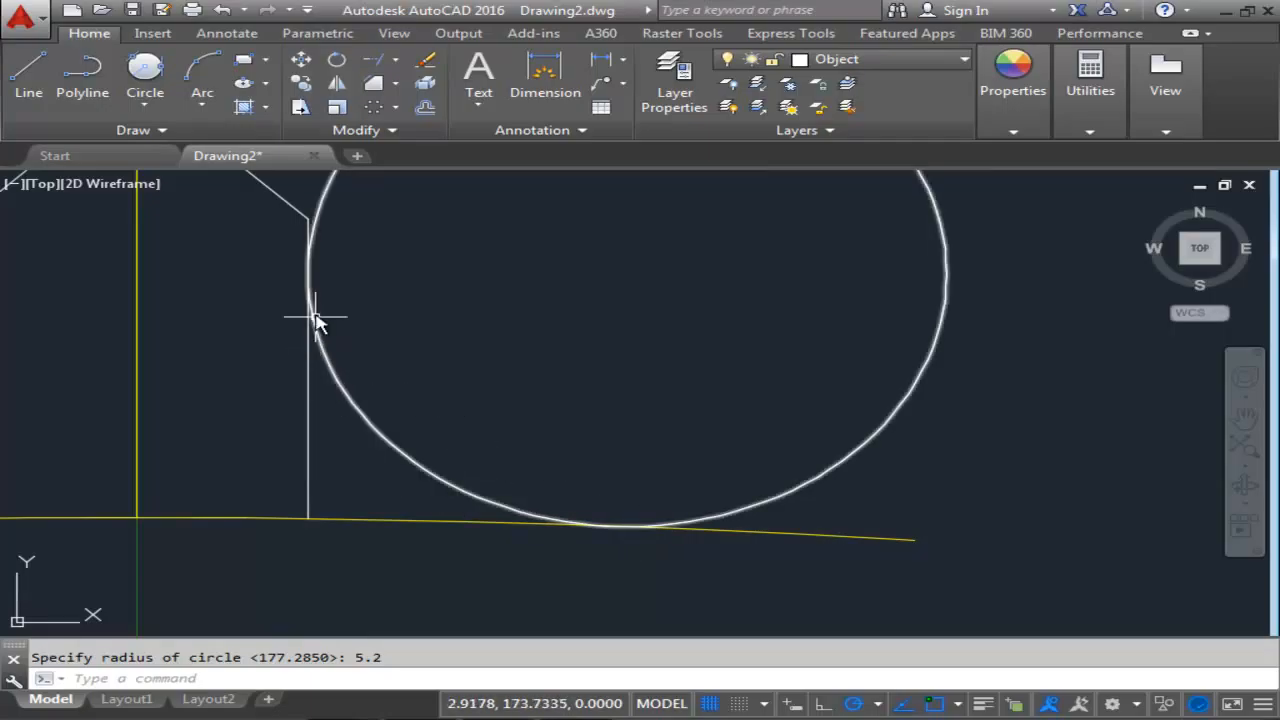
# Trim the right tangent circle to its lower blend arc and cut off the tooth's right vertical line below the tangent point.
pyautogui.scroll(-3, 715, 420)
pyautogui.moveTo(715, 420); pyautogui.dragTo(562, 434, button='middle')
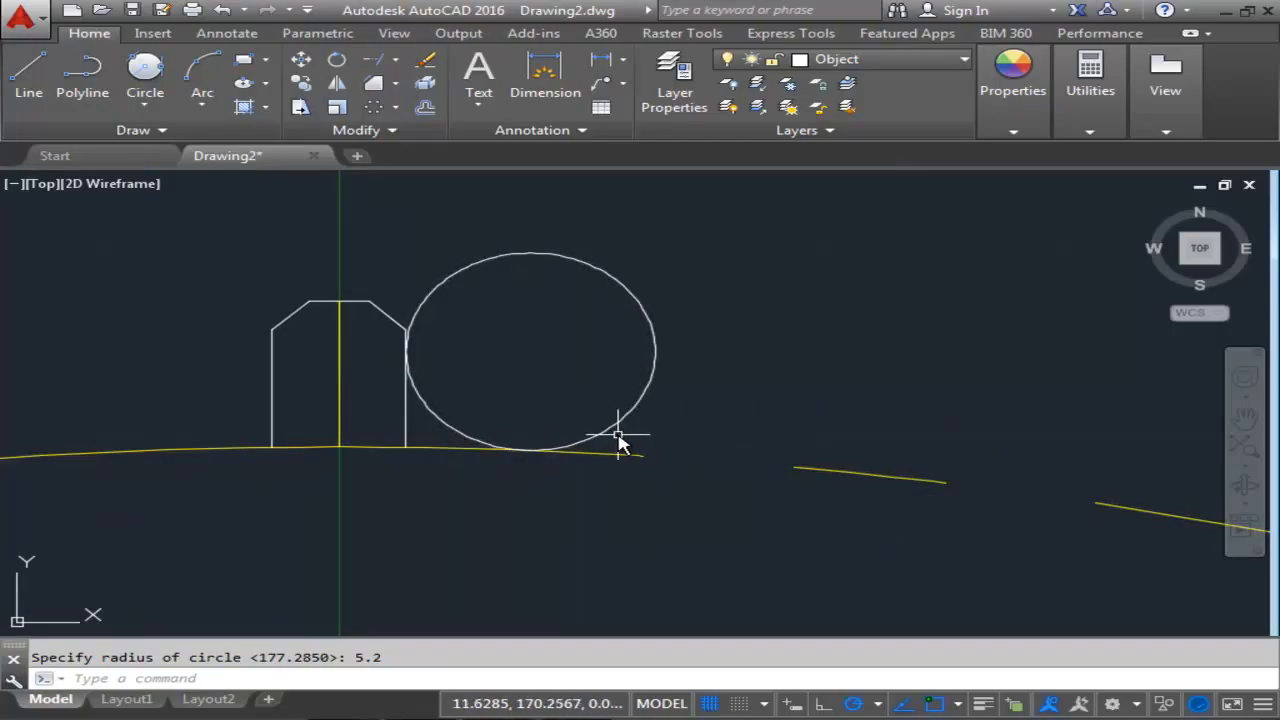
pyautogui.scroll(2, 596, 455)
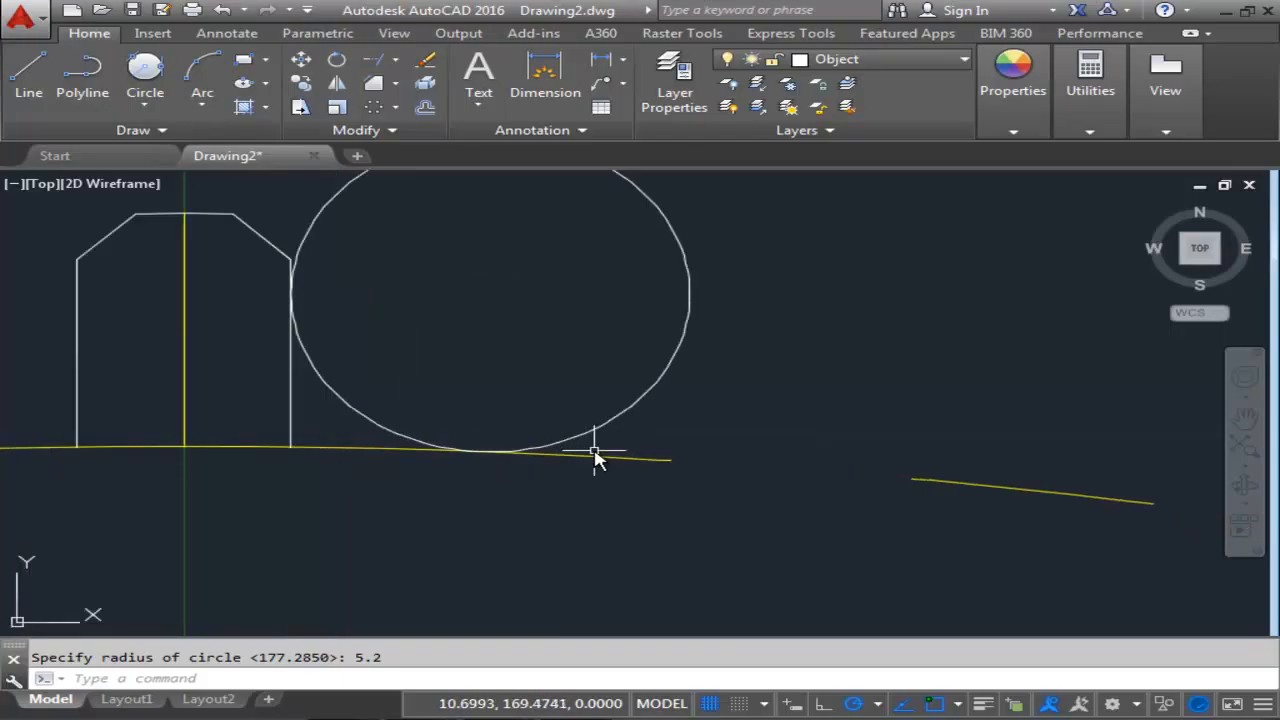
pyautogui.moveTo(530, 408); pyautogui.dragTo(671, 434, button='middle')
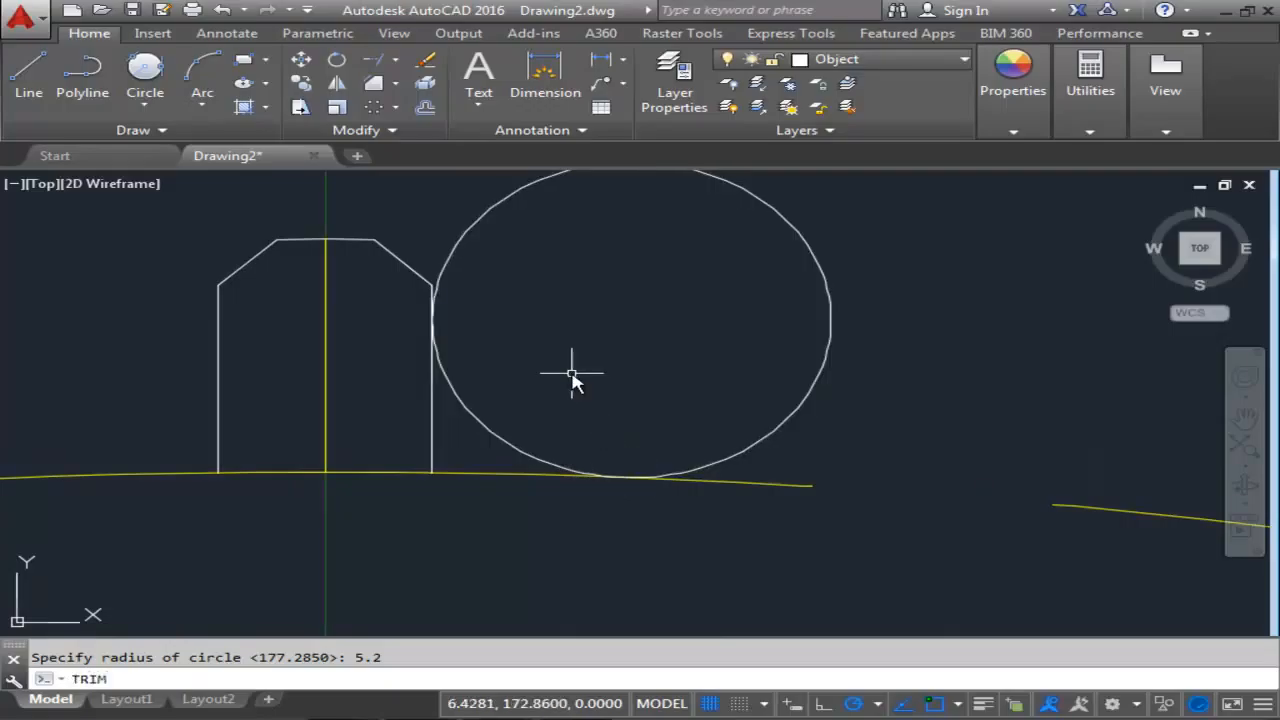
pyautogui.press('Return')
pyautogui.press('Return')
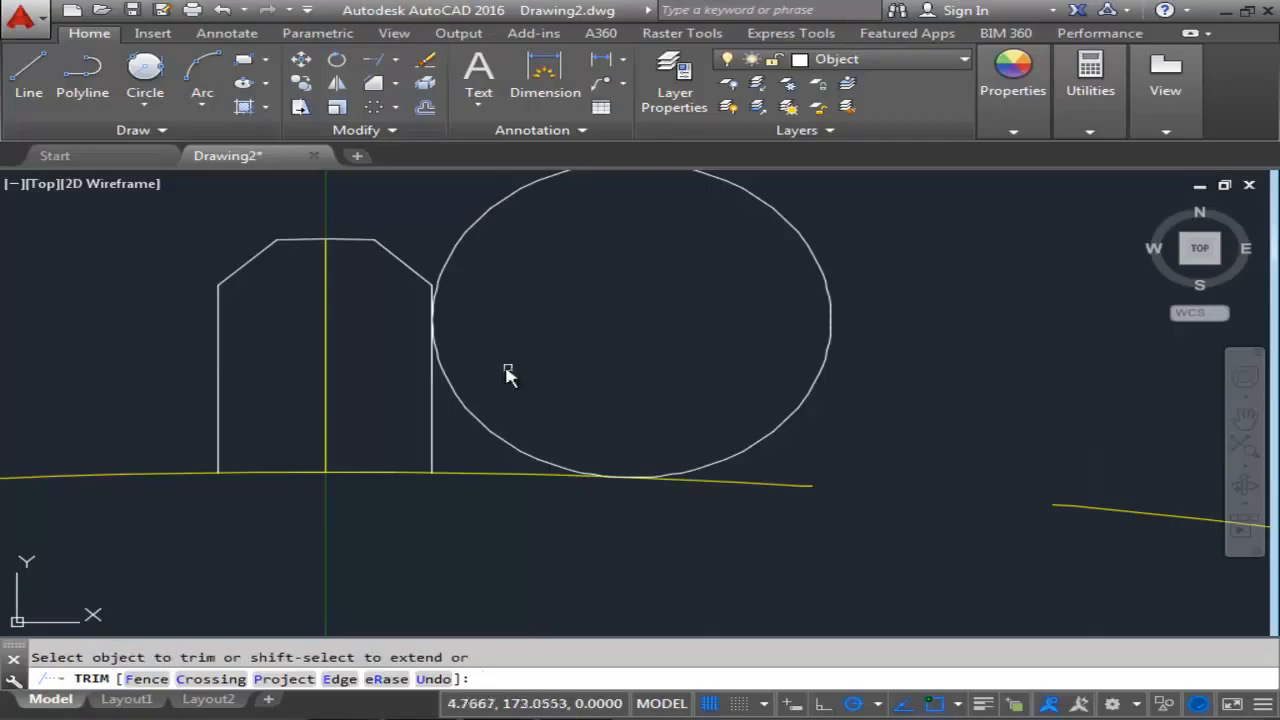
pyautogui.click(447, 281)
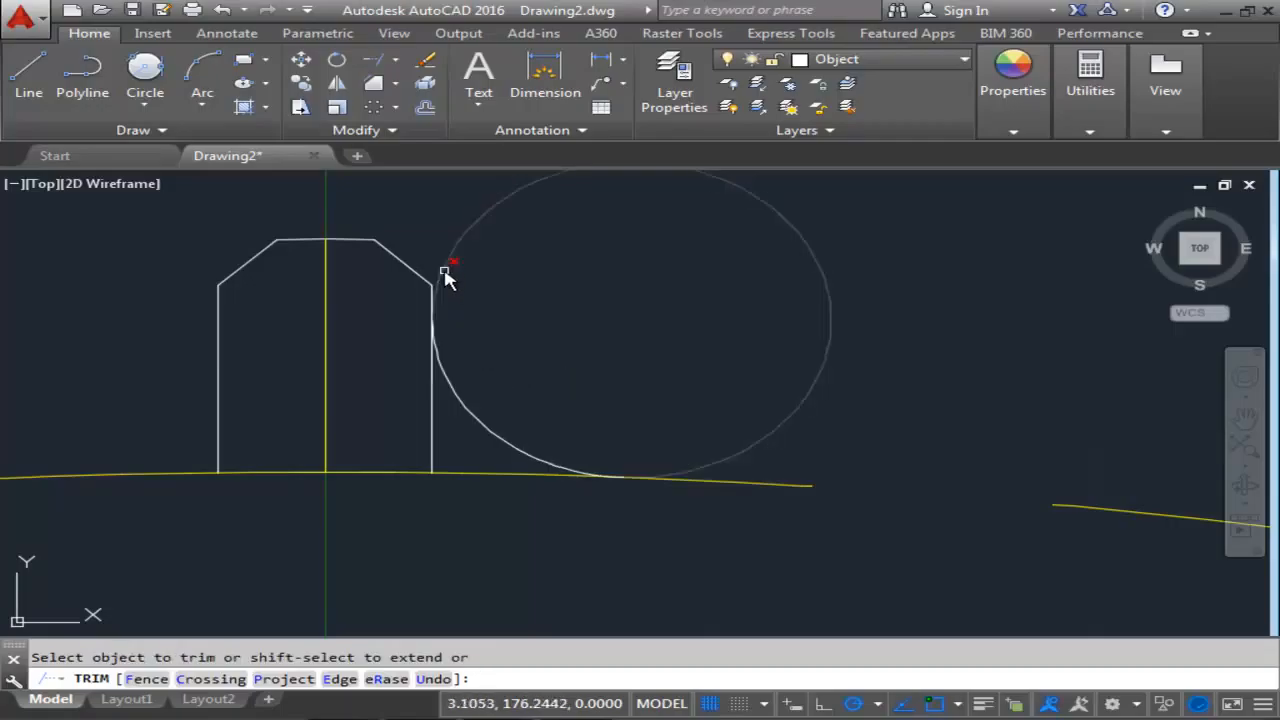
pyautogui.click(431, 441)
pyautogui.moveTo(511, 331); pyautogui.dragTo(663, 337, button='middle')
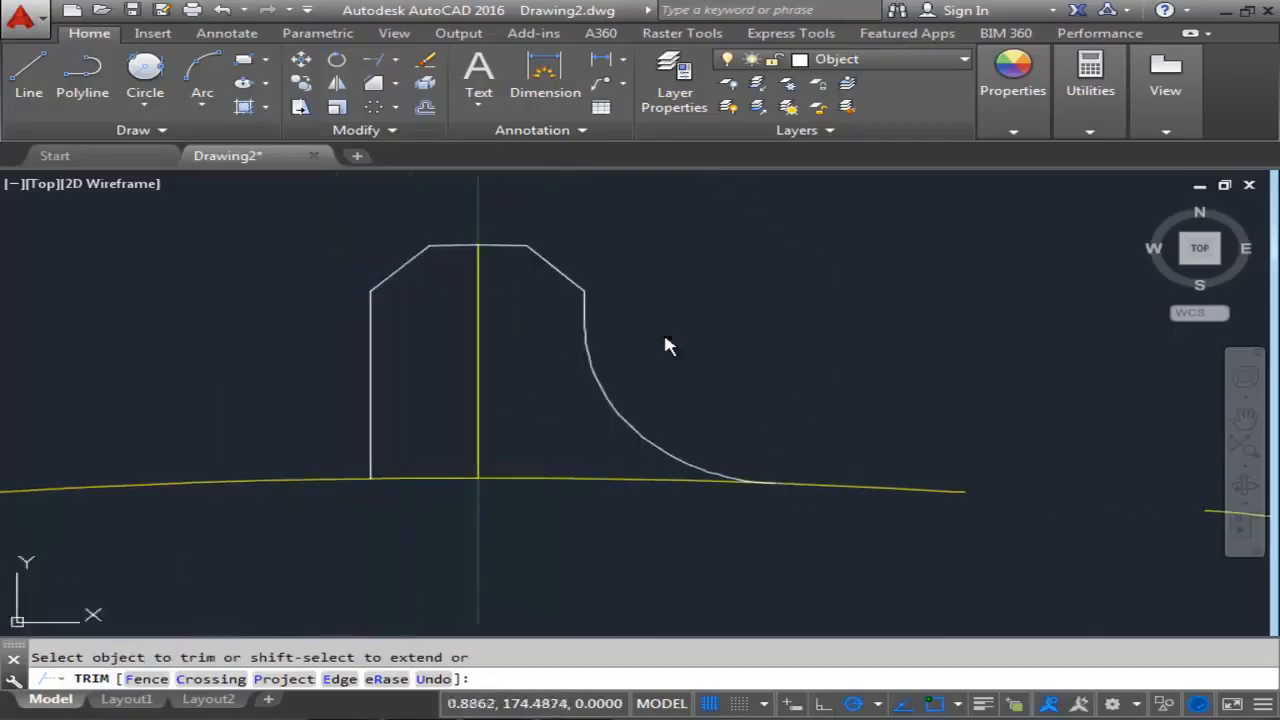
pyautogui.rightClick(655, 365)
pyautogui.click(663, 368)
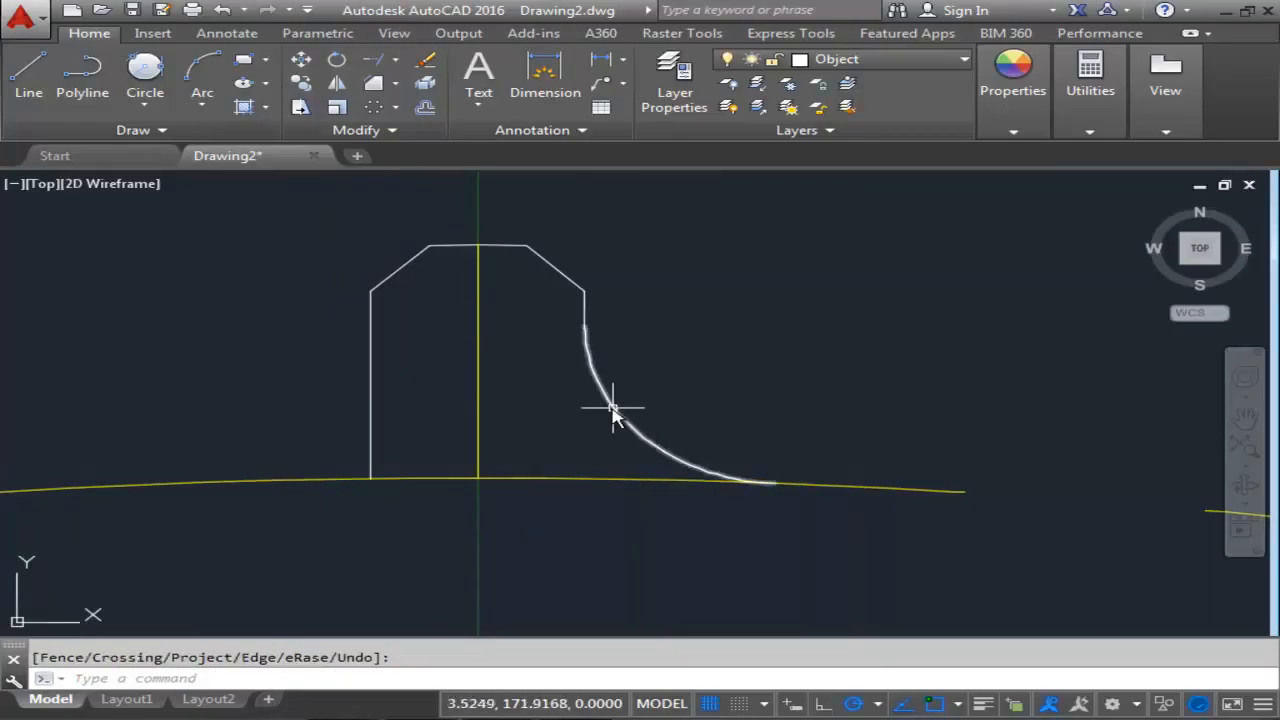
# Draw a tangent-tangent-radius circle of radius 5.2 touching the tooth's left vertical line and the yellow circle.
pyautogui.moveTo(403, 448); pyautogui.dragTo(677, 434, button='middle')
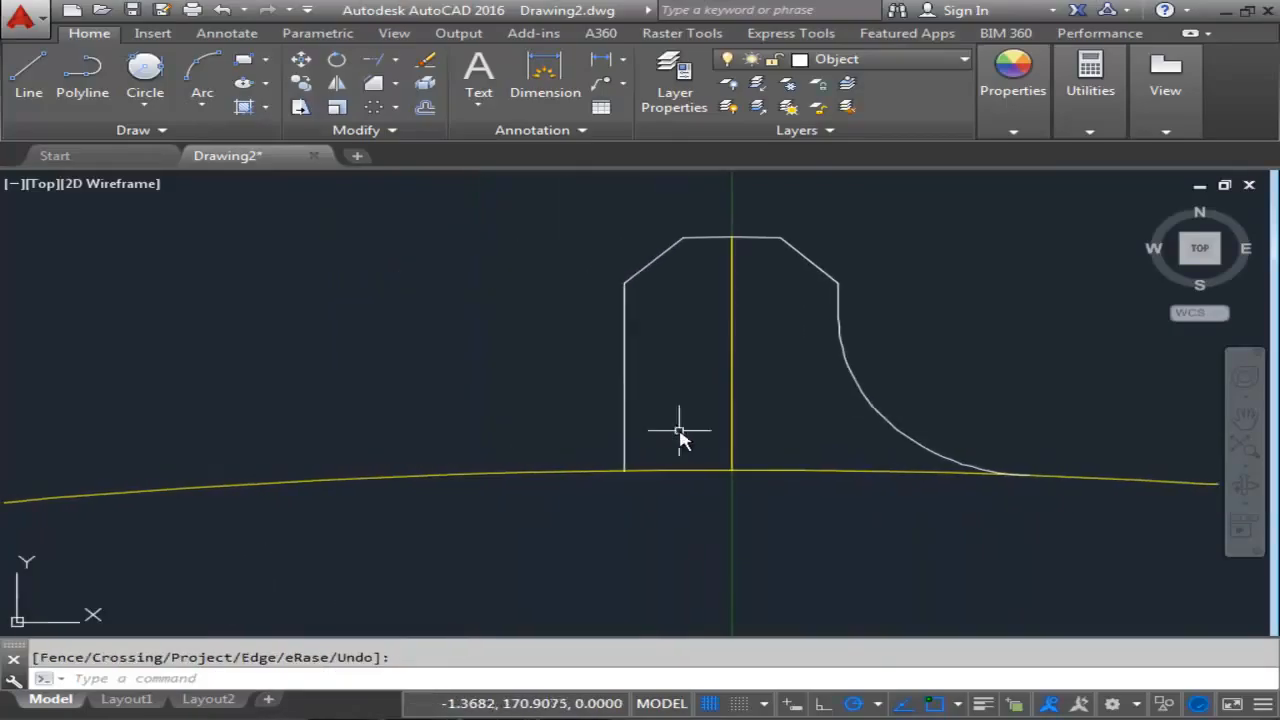
pyautogui.click(146, 72)
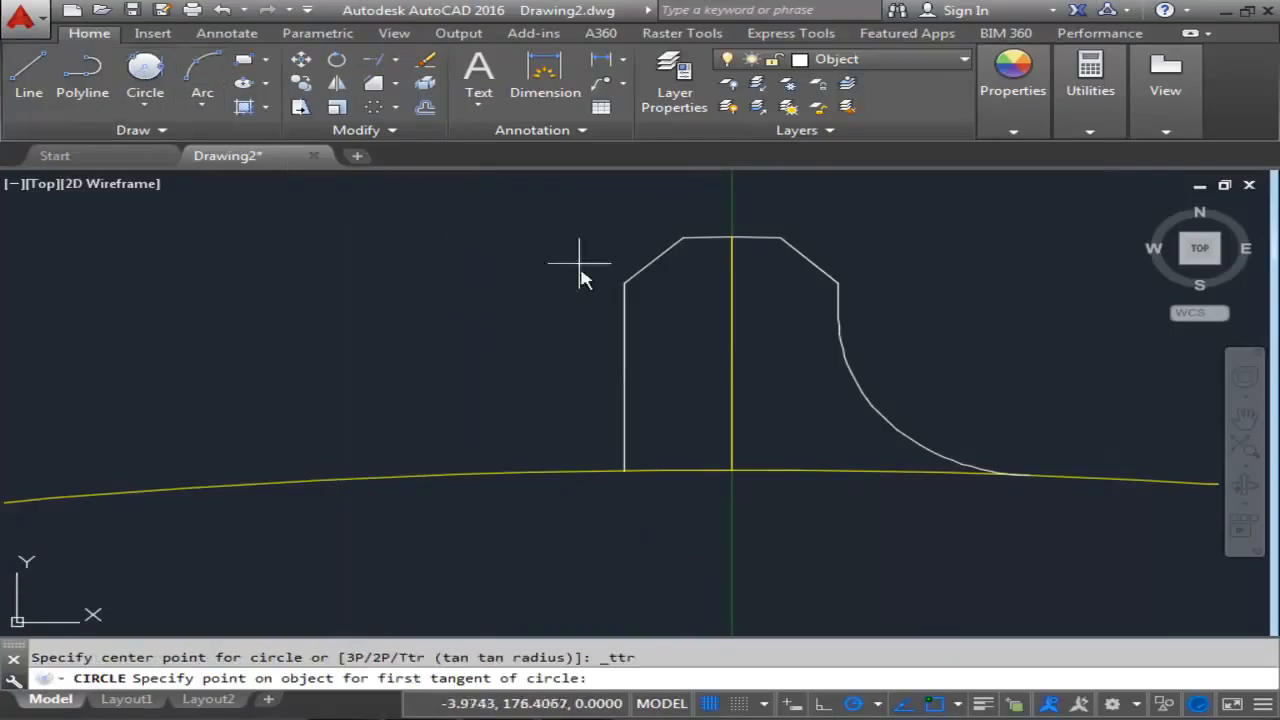
pyautogui.click(623, 380)
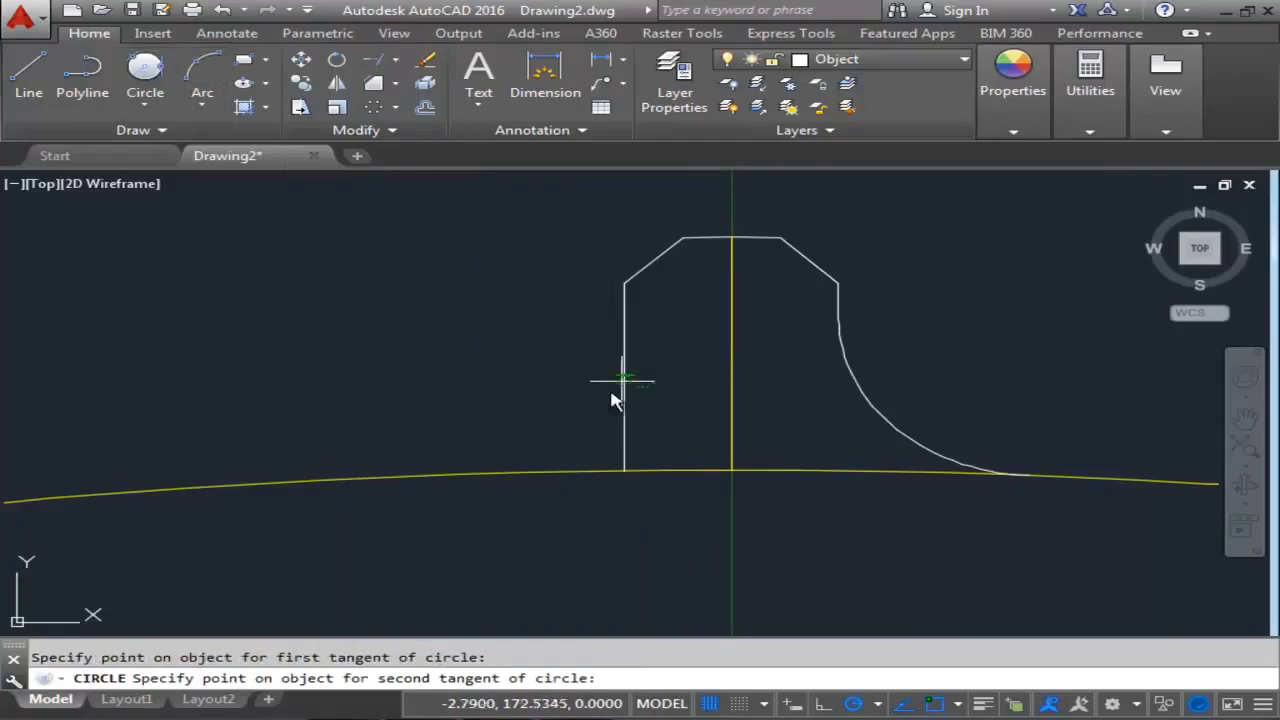
pyautogui.click(546, 472)
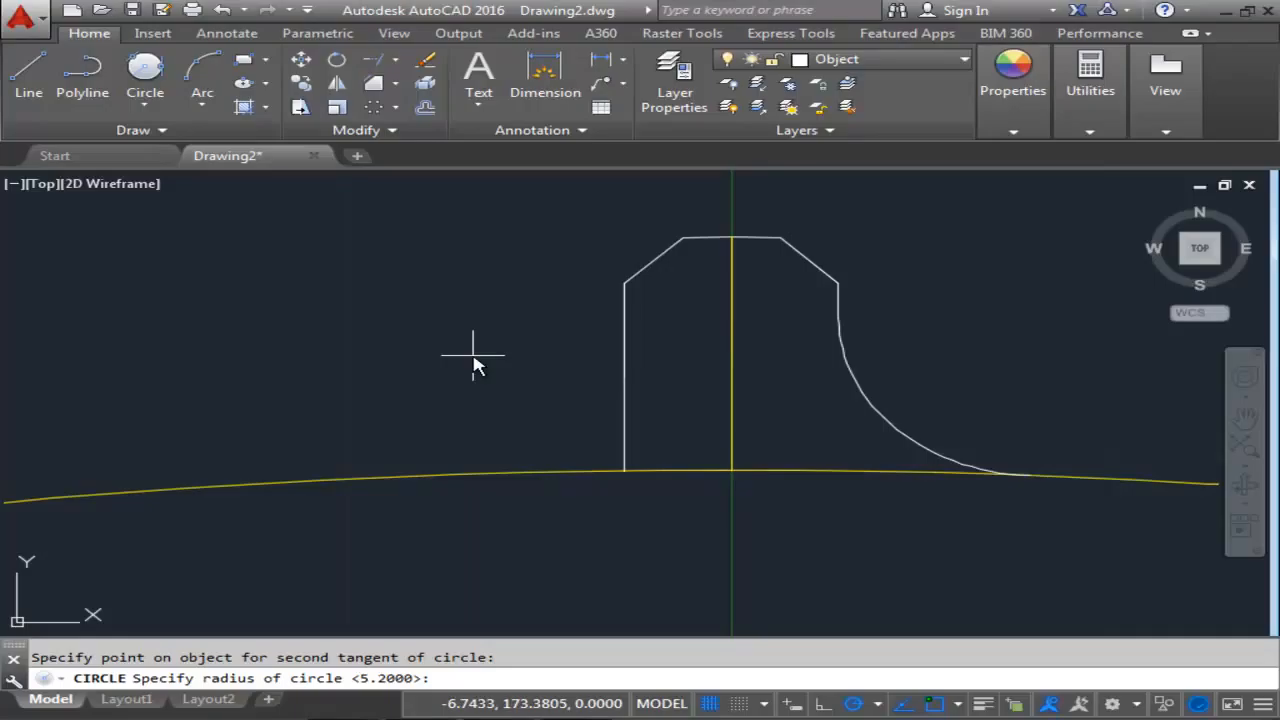
pyautogui.press('Return')
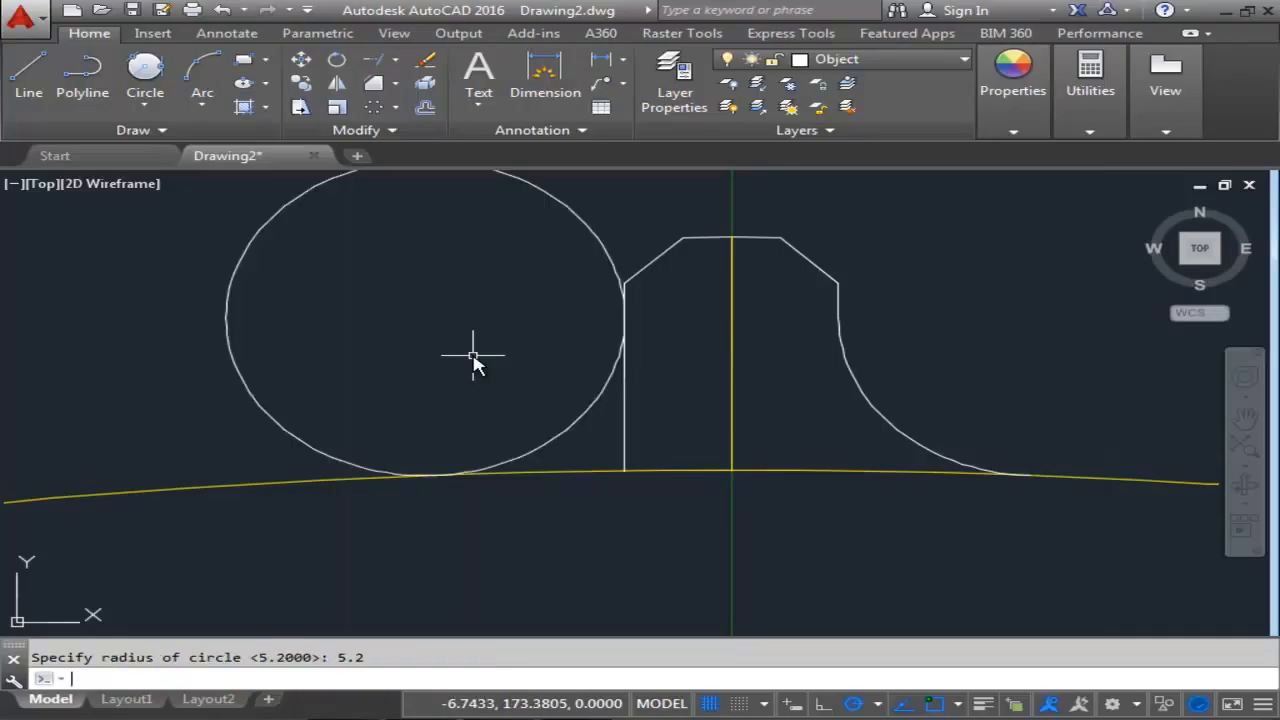
# Trim the left tangent circle to its lower blend arc and cut off the tooth's left vertical line below the tangent point.
pyautogui.moveTo(356, 366); pyautogui.dragTo(374, 436, button='middle')
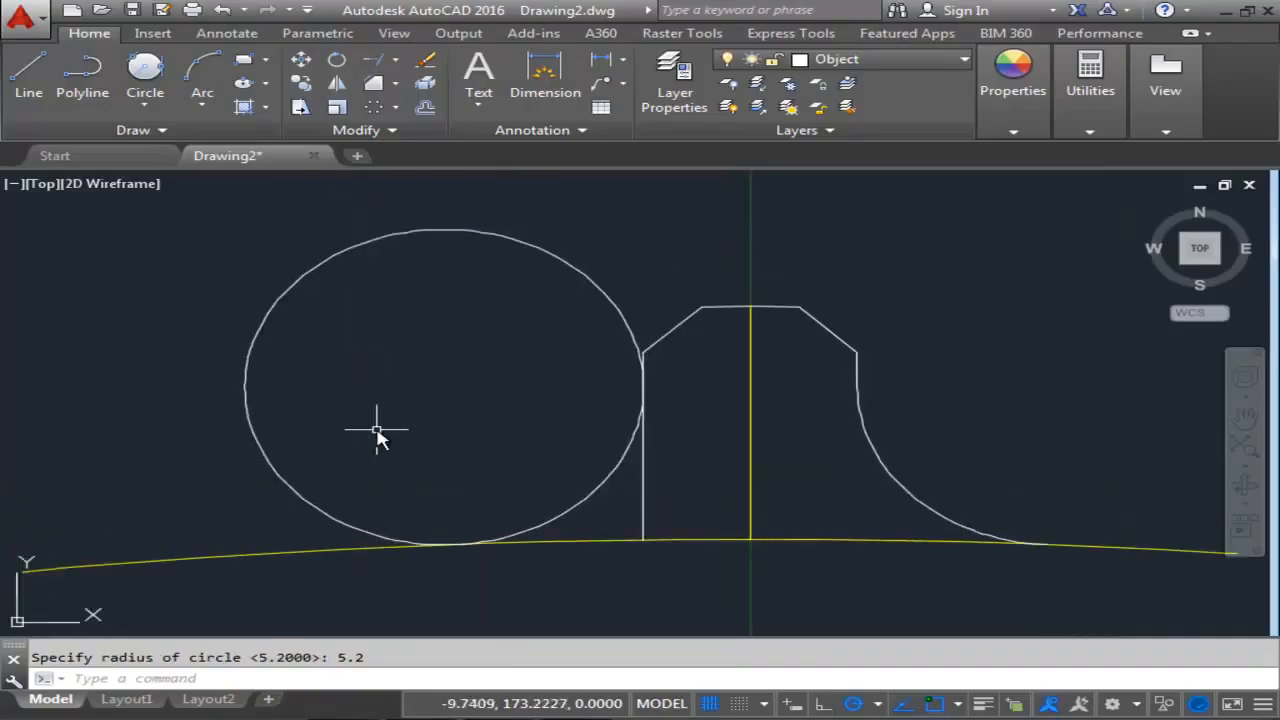
pyautogui.click(397, 60)
pyautogui.click(415, 94)
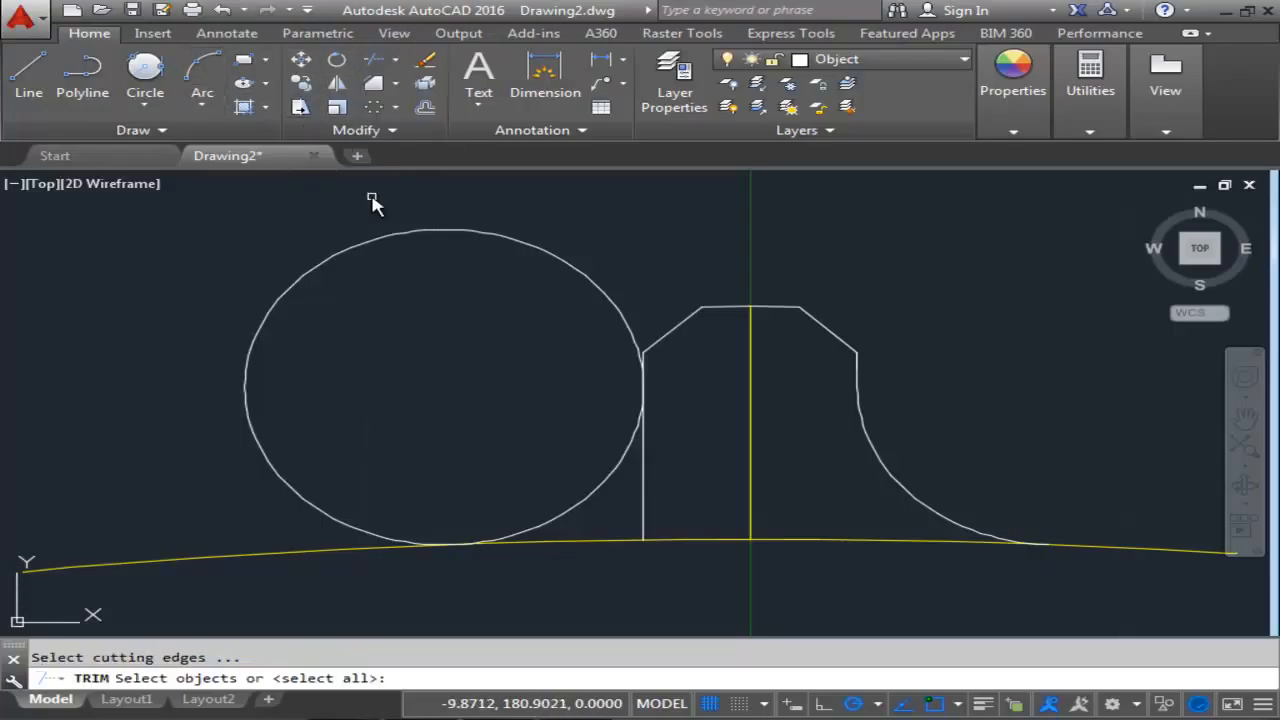
pyautogui.press('Return')
pyautogui.click(443, 236)
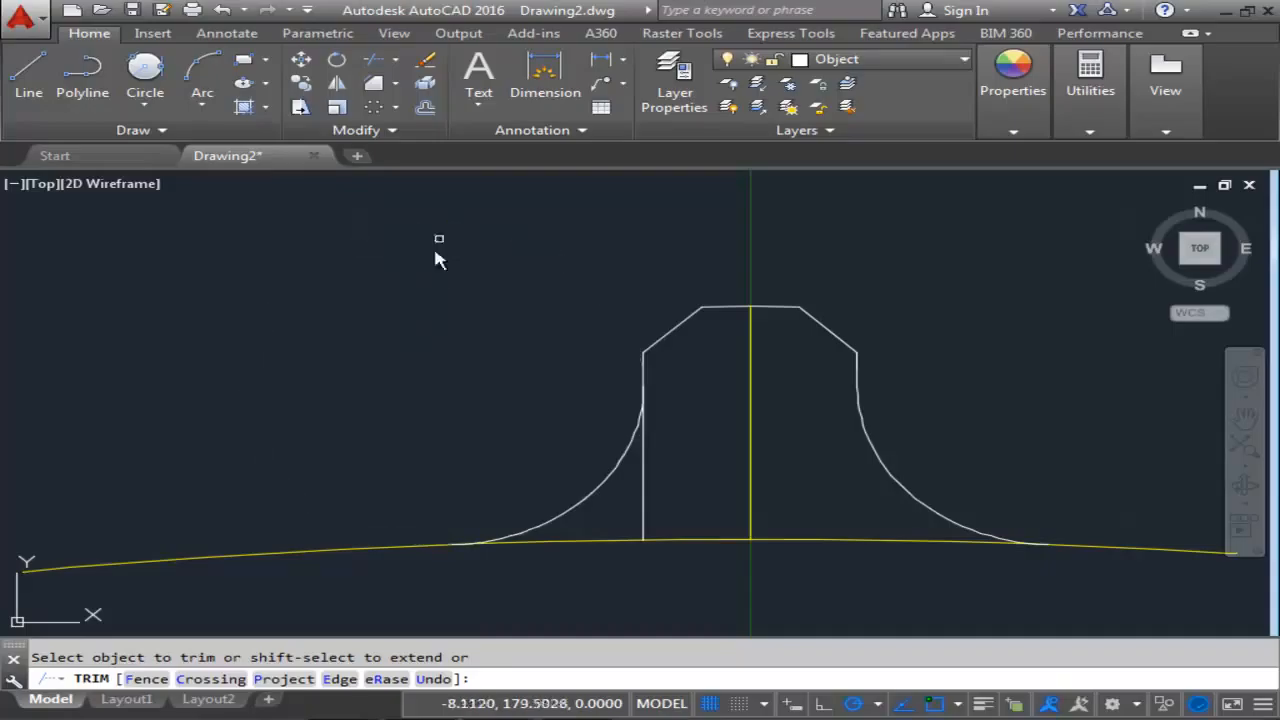
pyautogui.click(644, 518)
pyautogui.press('Escape')
# Erase the yellow vertical centre line inside the tooth.
pyautogui.scroll(-4, 666, 430)
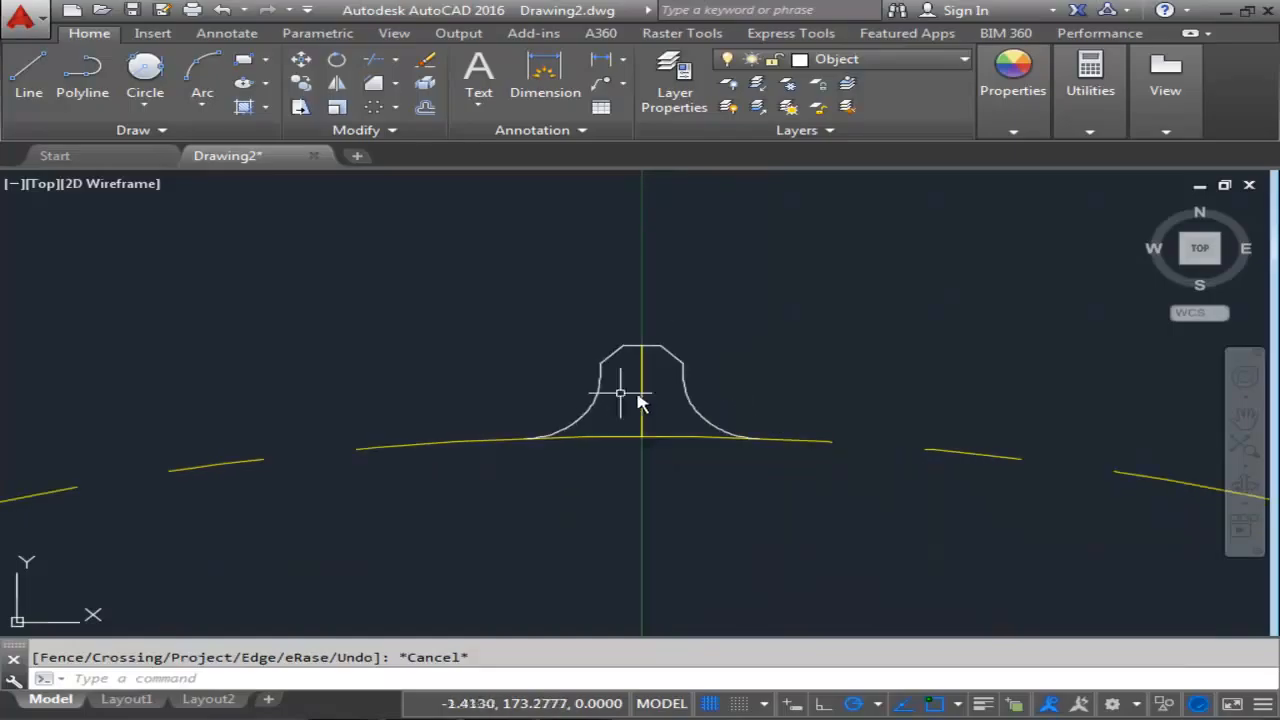
pyautogui.click(642, 399)
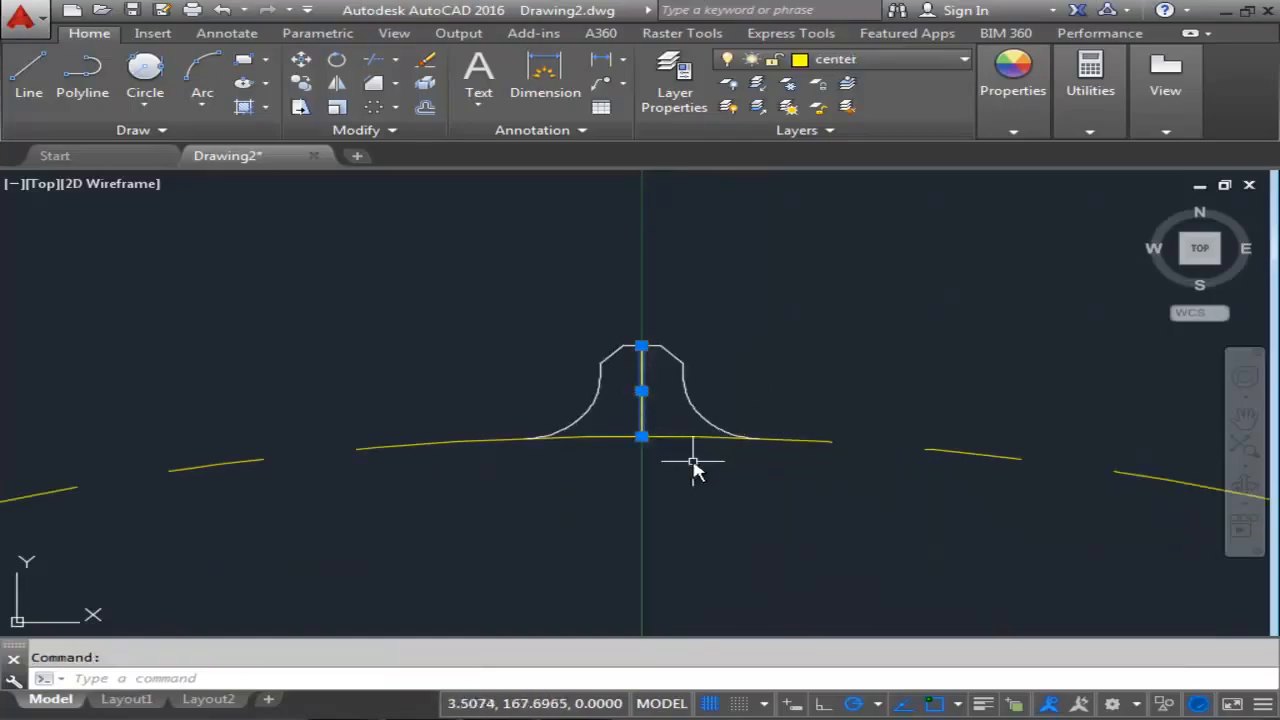
pyautogui.press('Delete')
# Polar-array the whole tooth profile, including both base arcs, around the origin with 68 items filling 360 degrees.
pyautogui.scroll(-3, 572, 440)
pyautogui.scroll(2, 572, 440)
pyautogui.click(486, 287)
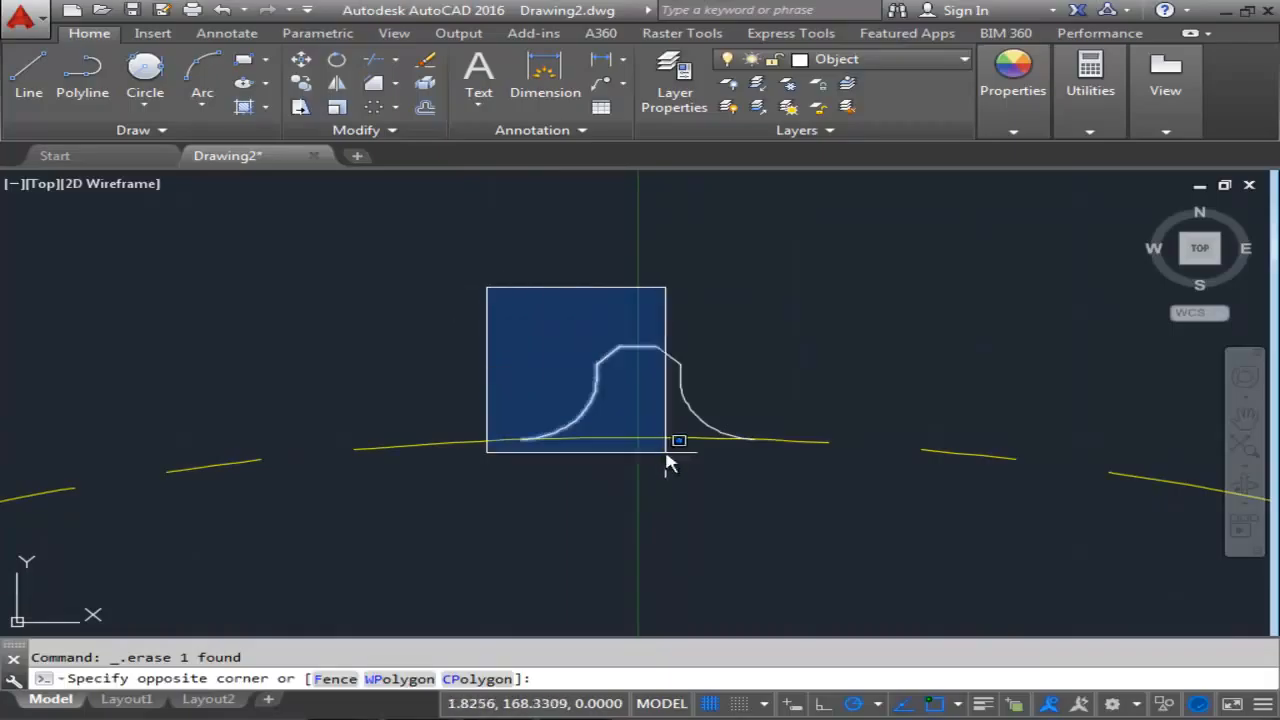
pyautogui.click(793, 503)
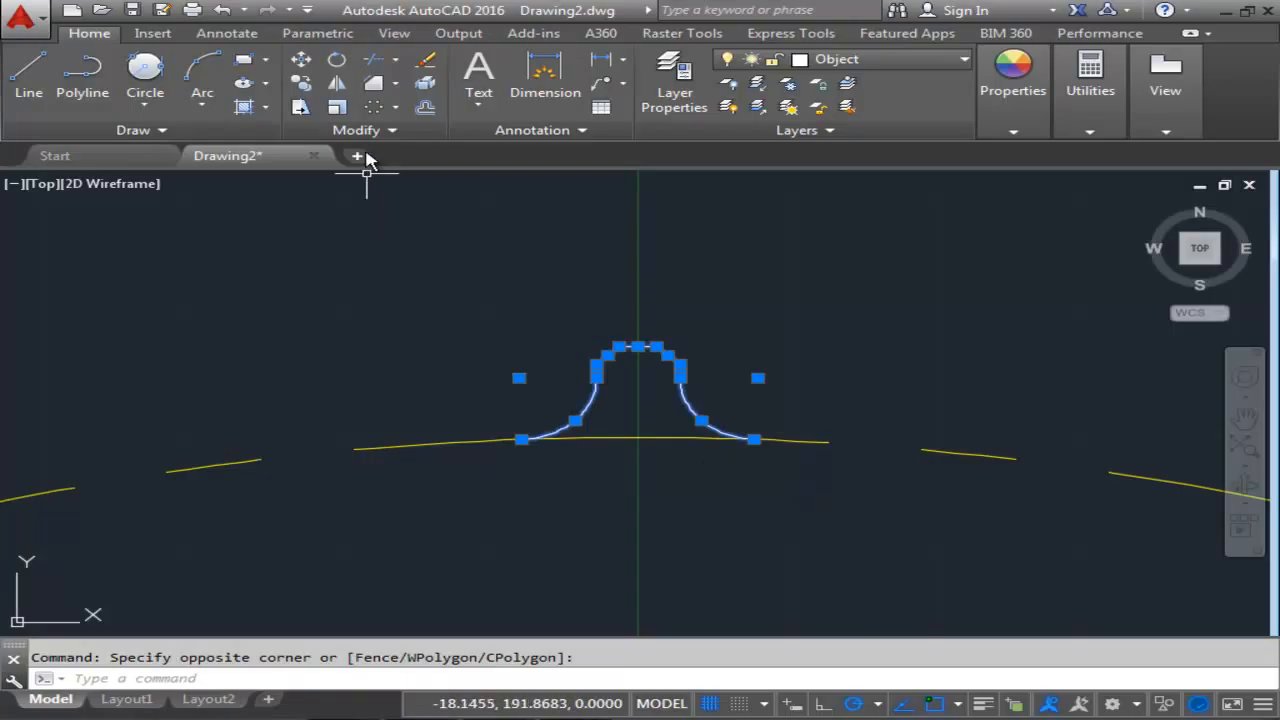
pyautogui.click(373, 108)
pyautogui.scroll(-5, 500, 391)
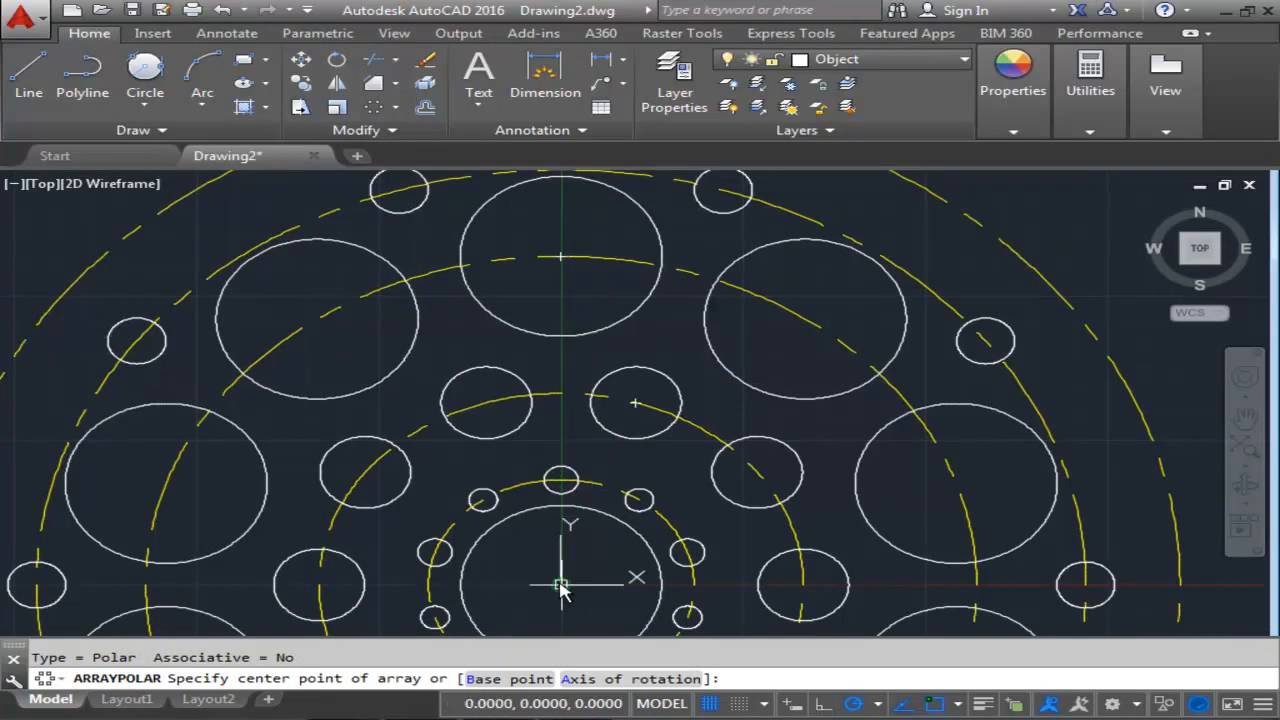
pyautogui.click(560, 587)
pyautogui.scroll(-2, 634, 500)
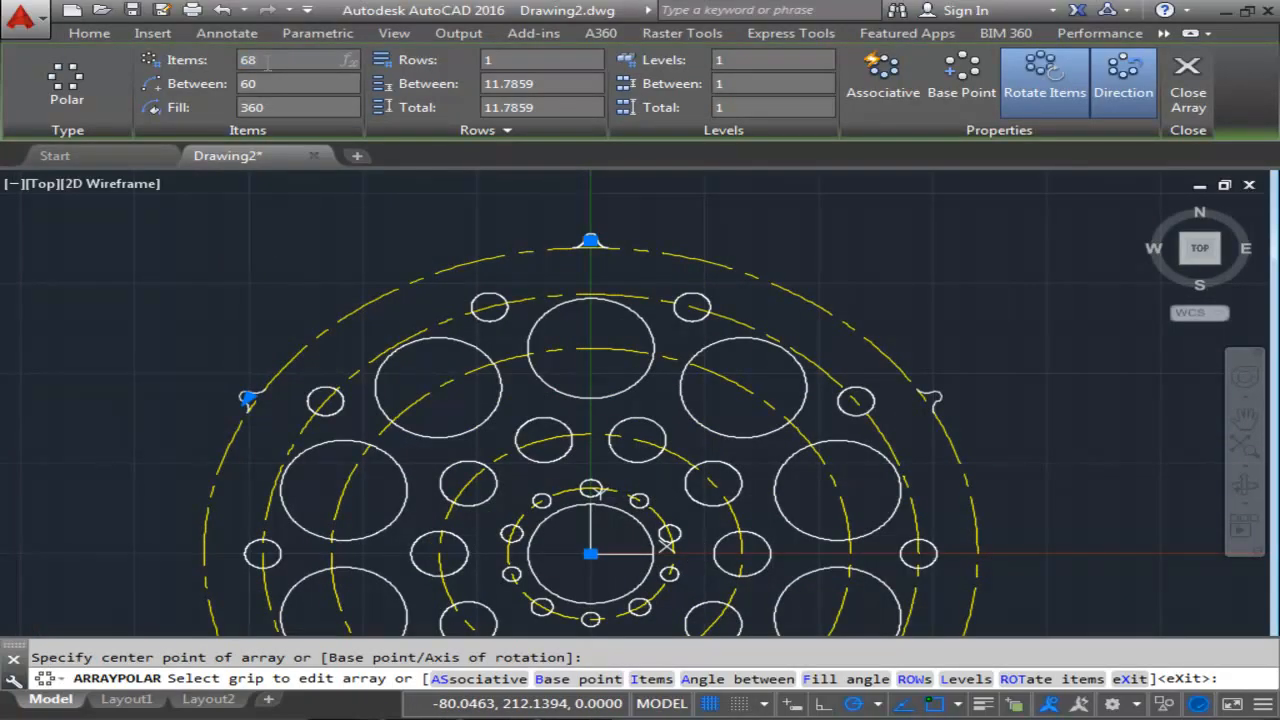
pyautogui.press('Return')
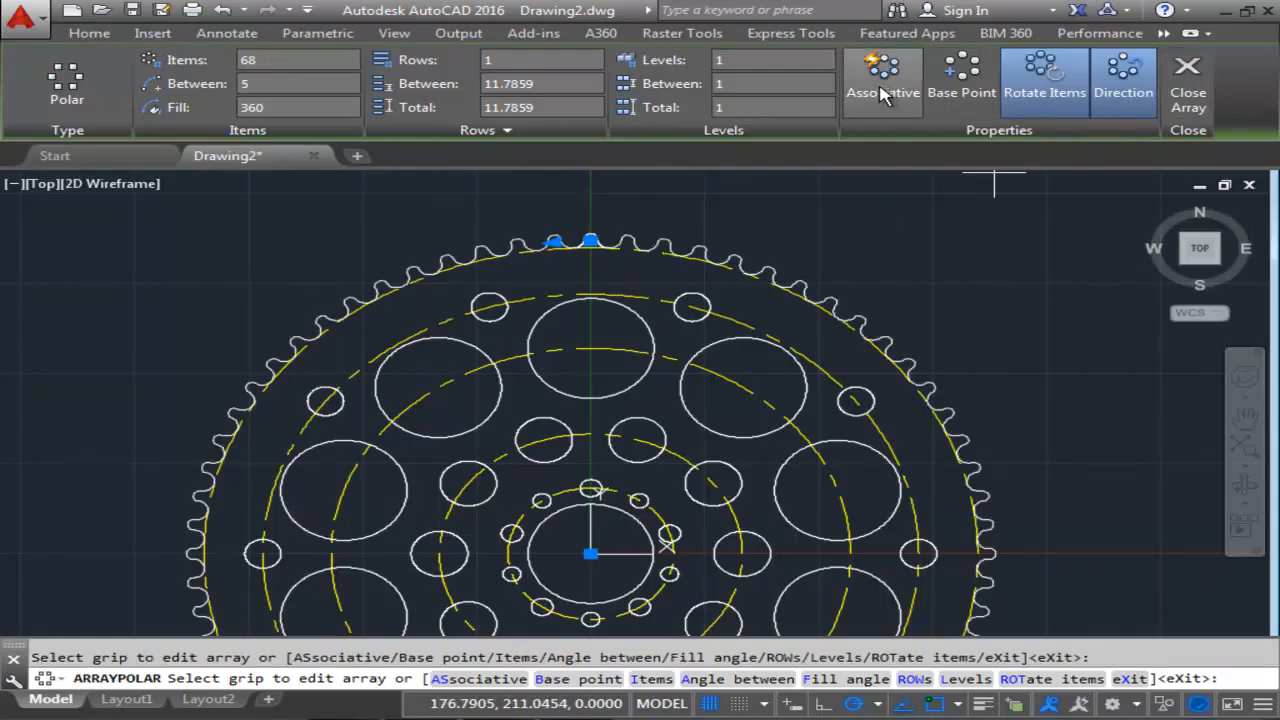
pyautogui.click(1182, 93)
pyautogui.click(1166, 80)
# Inspect the arrayed teeth along the outer yellow circle up close, and check the complete gear as a whole.
pyautogui.scroll(-5, 1057, 320)
pyautogui.moveTo(1057, 320); pyautogui.dragTo(820, 340, button='middle')
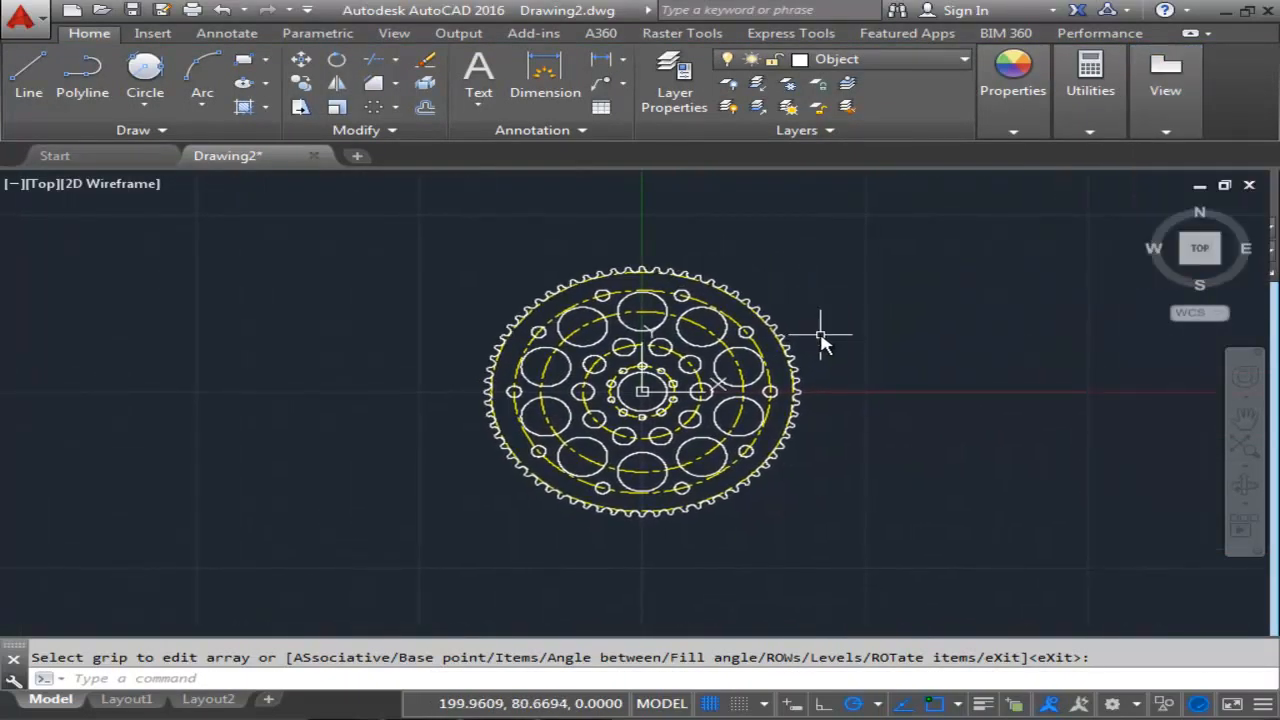
pyautogui.scroll(4, 820, 340)
pyautogui.scroll(3, 675, 283)
pyautogui.scroll(4, 514, 229)
pyautogui.scroll(-2, 602, 390)
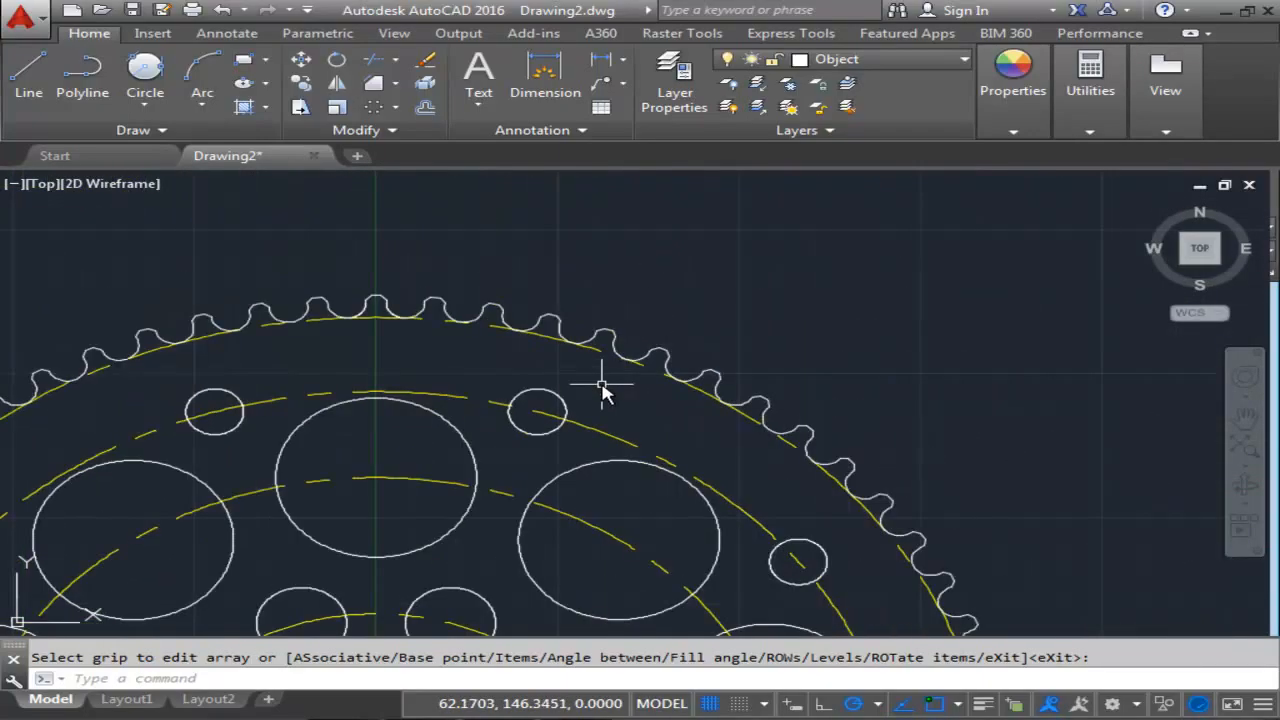
pyautogui.scroll(5, 529, 286)
pyautogui.scroll(-7, 523, 370)
pyautogui.moveTo(523, 383); pyautogui.dragTo(651, 223, button='middle')
pyautogui.scroll(-3, 623, 449)
pyautogui.scroll(2, 632, 383)
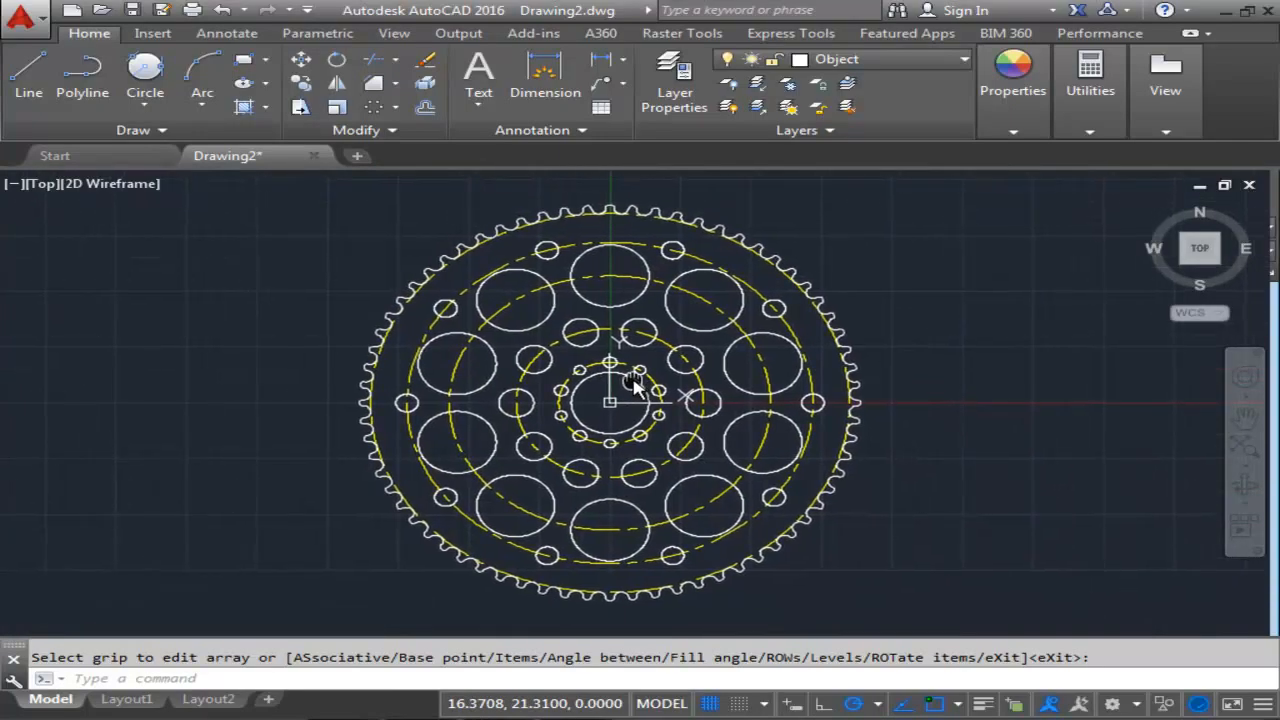